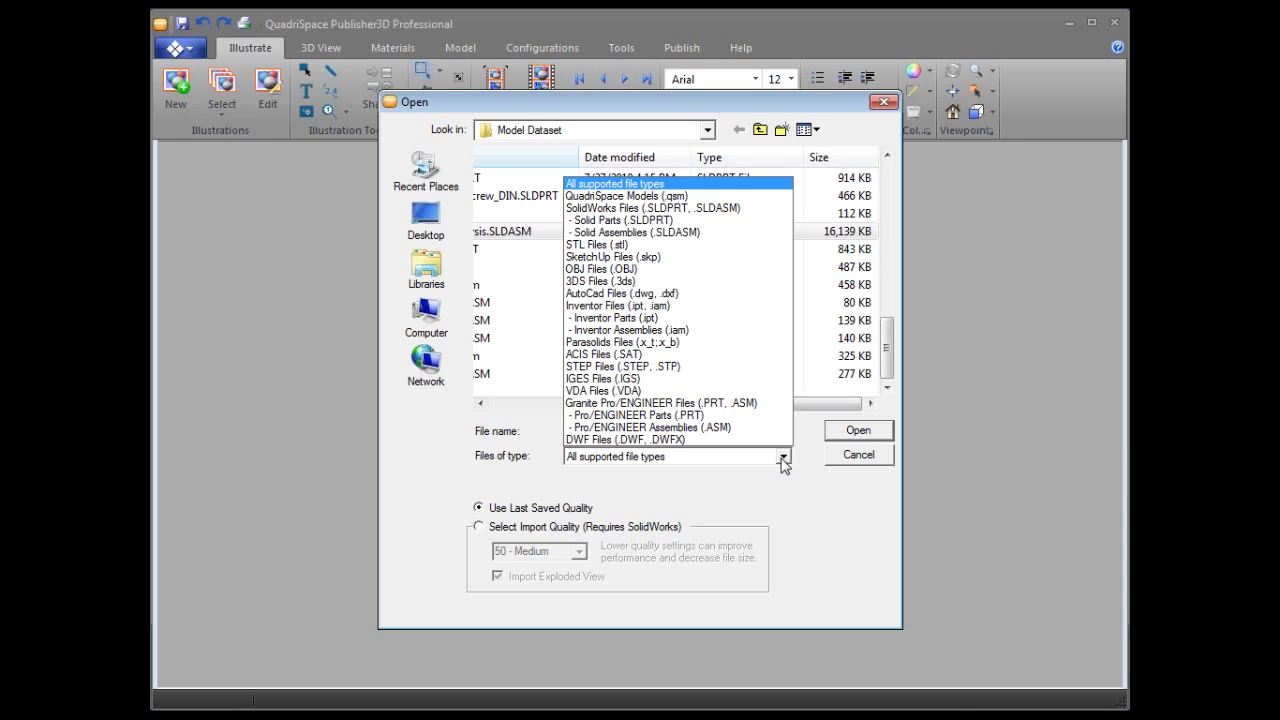
Open the Power_supply_flow_analysis.SLDASM assembly with its last saved quality, ignoring all missing textures.
left_click(832, 528)
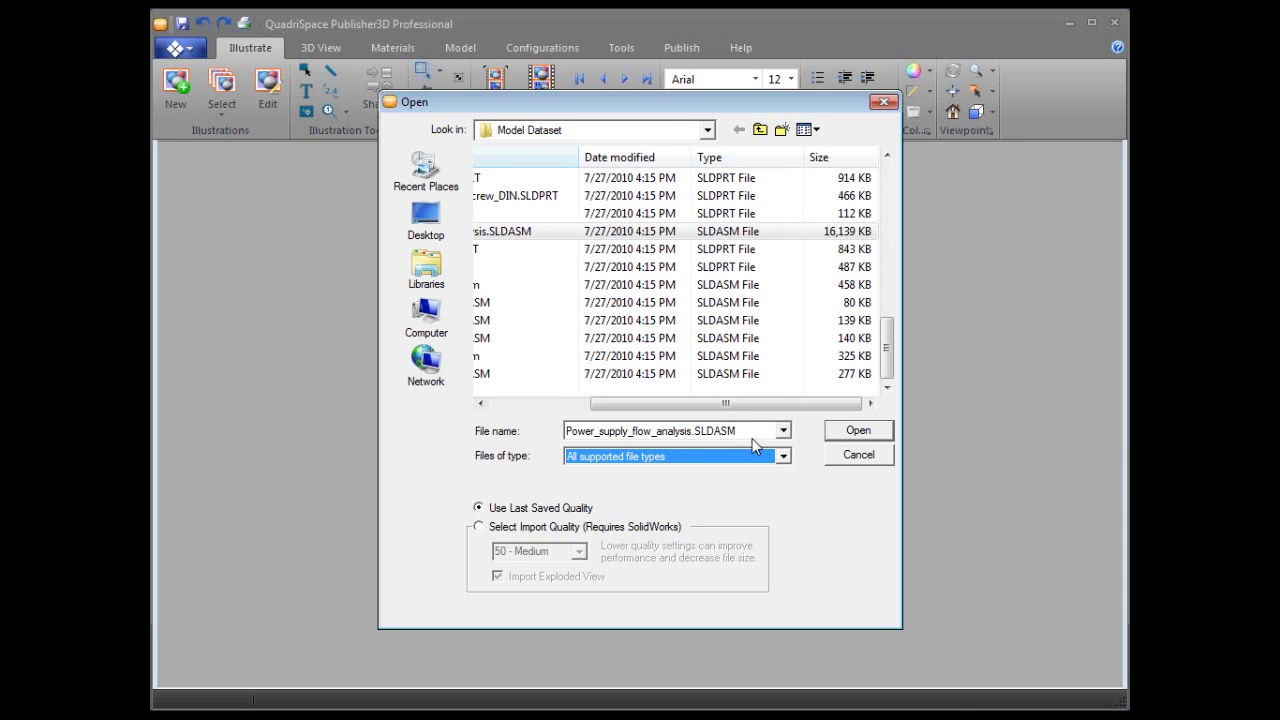
left_click(858, 432)
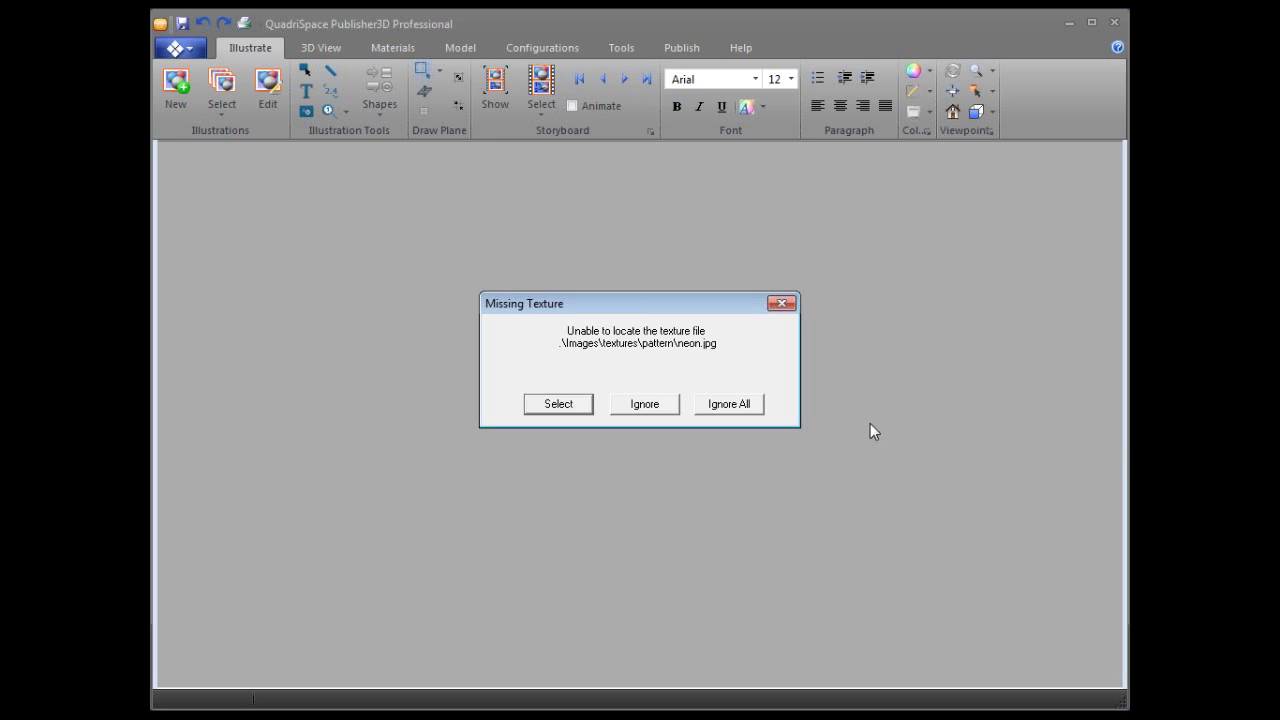
left_click(752, 408)
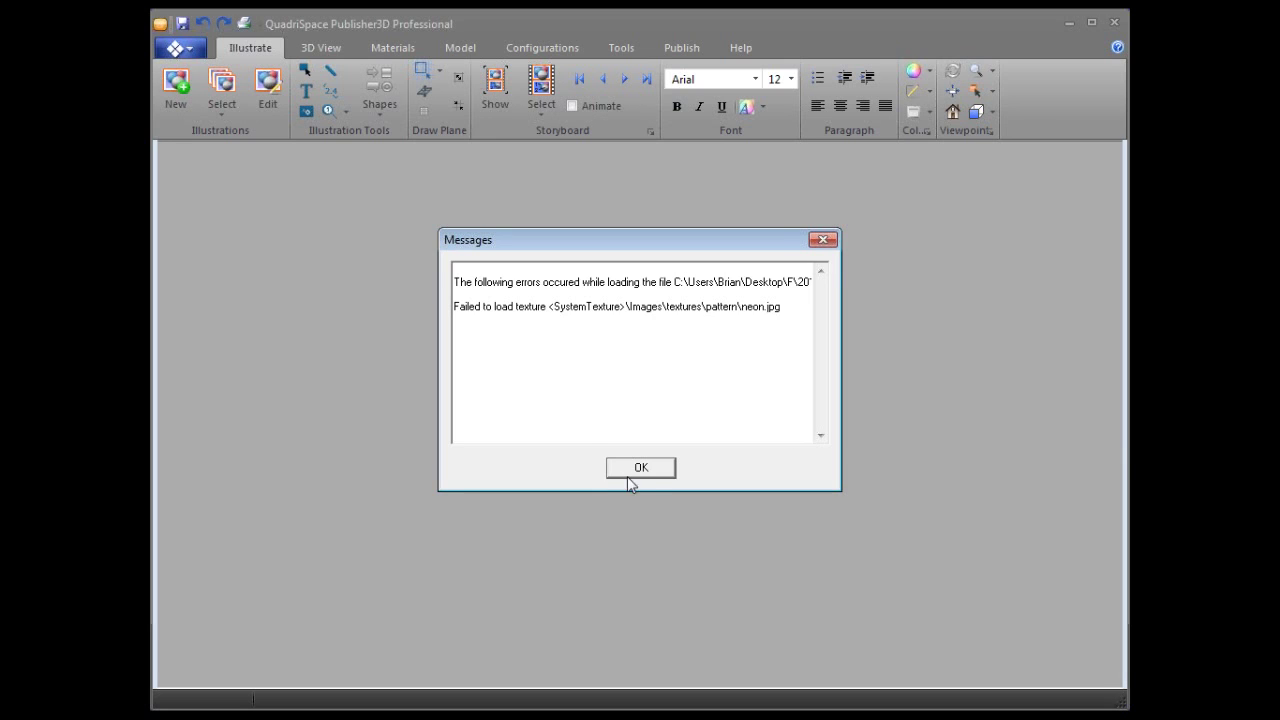
left_click(640, 472)
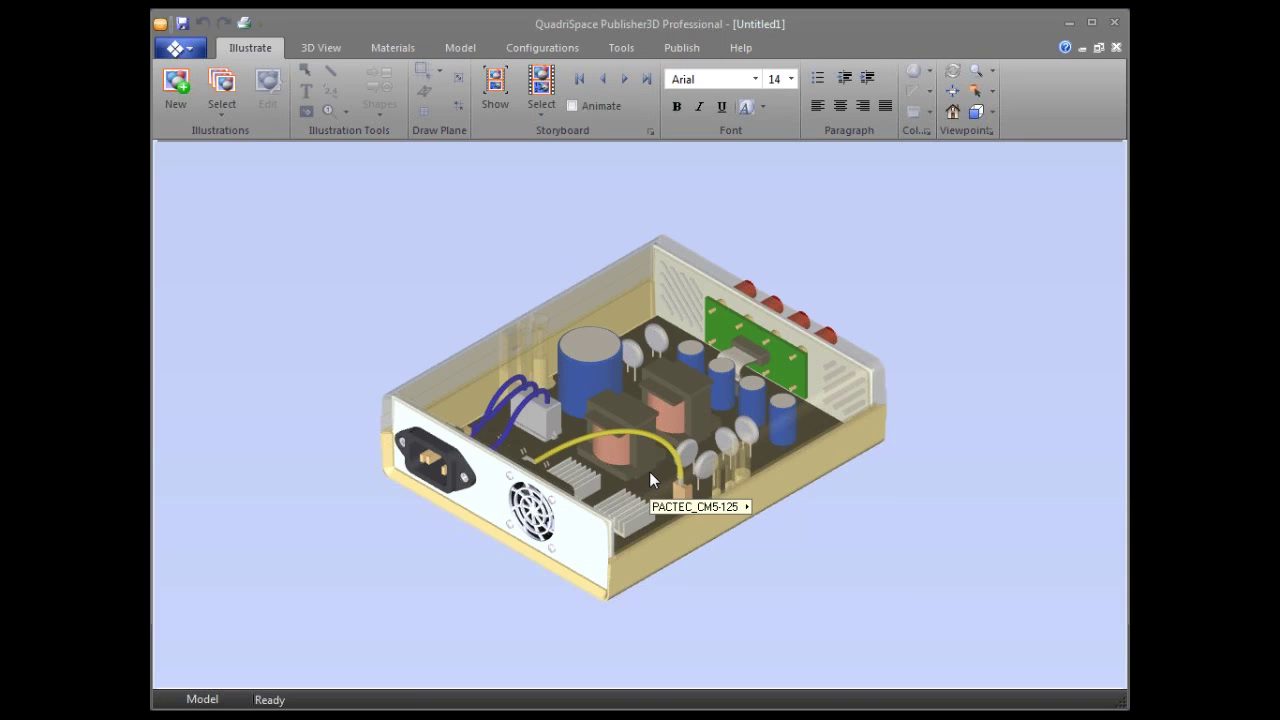
Set the model's draw style to Shaded with Edges and its background colour to white.
middle_click_drag(455, 527, 455, 350)
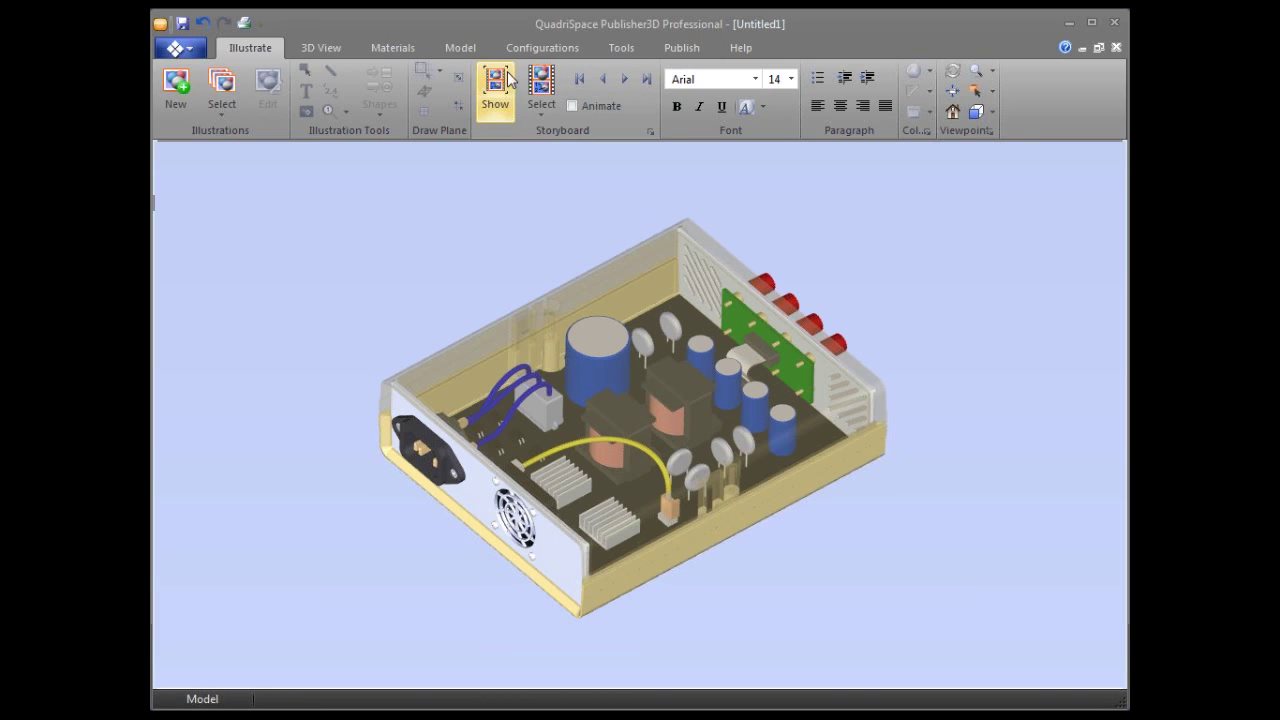
left_click(322, 52)
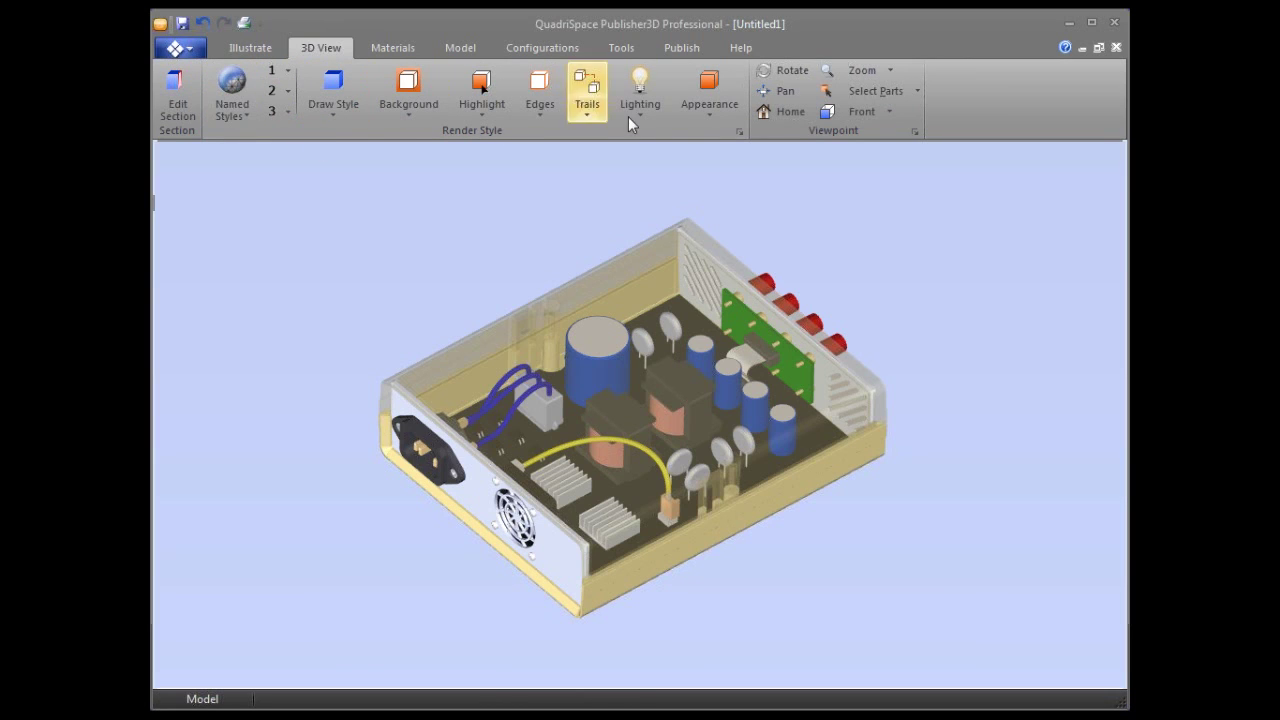
left_click(355, 108)
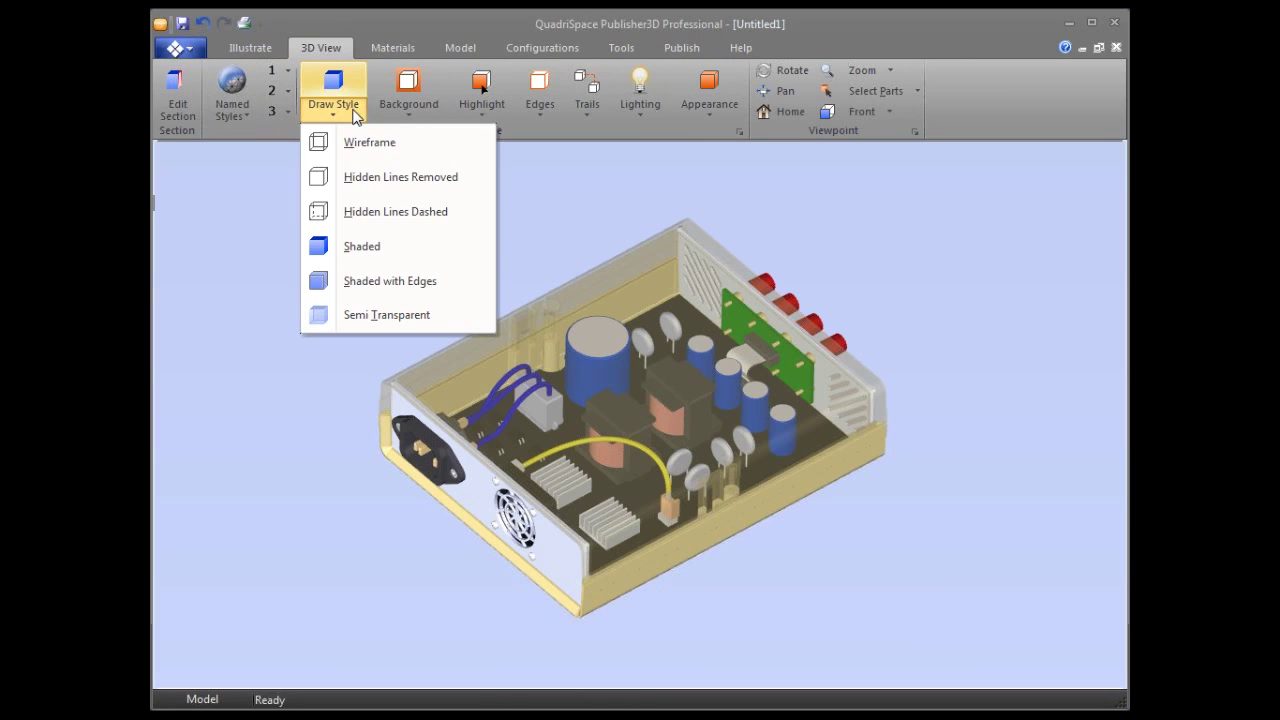
left_click(421, 284)
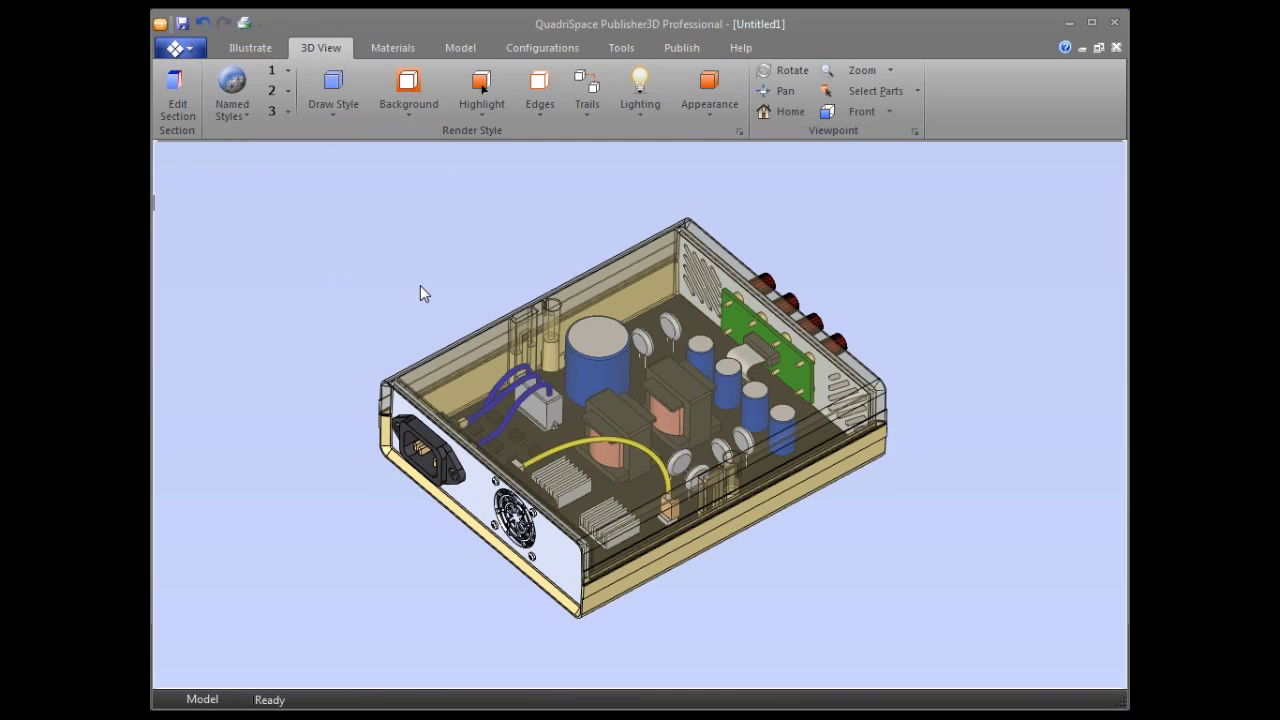
left_click(416, 114)
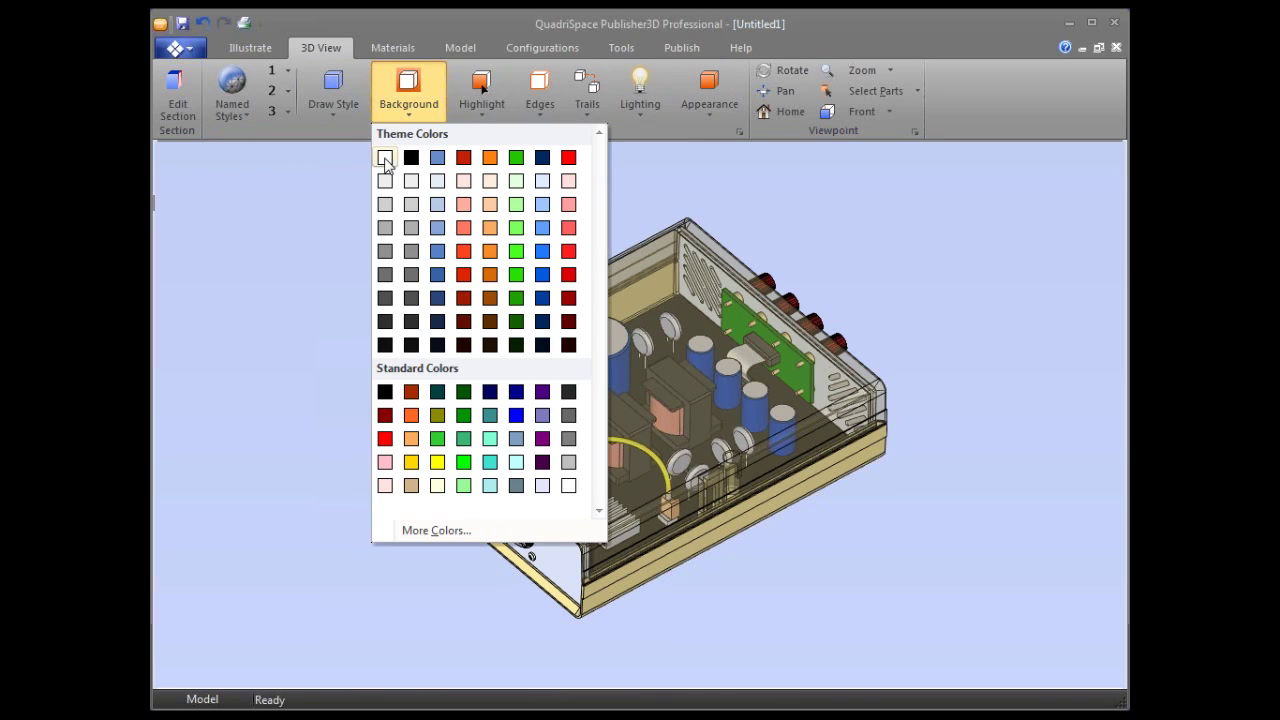
left_click(385, 158)
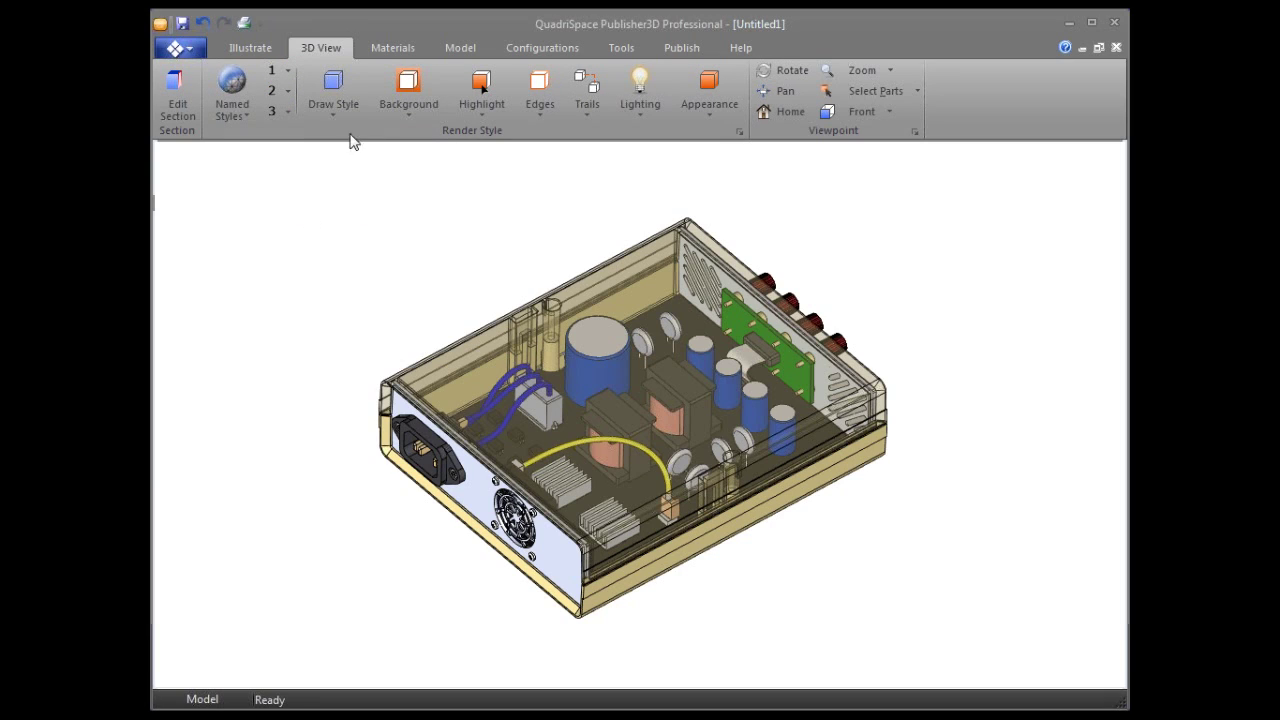
Browse the materials applied to the model and display the stock Paint materials.
left_click(391, 48)
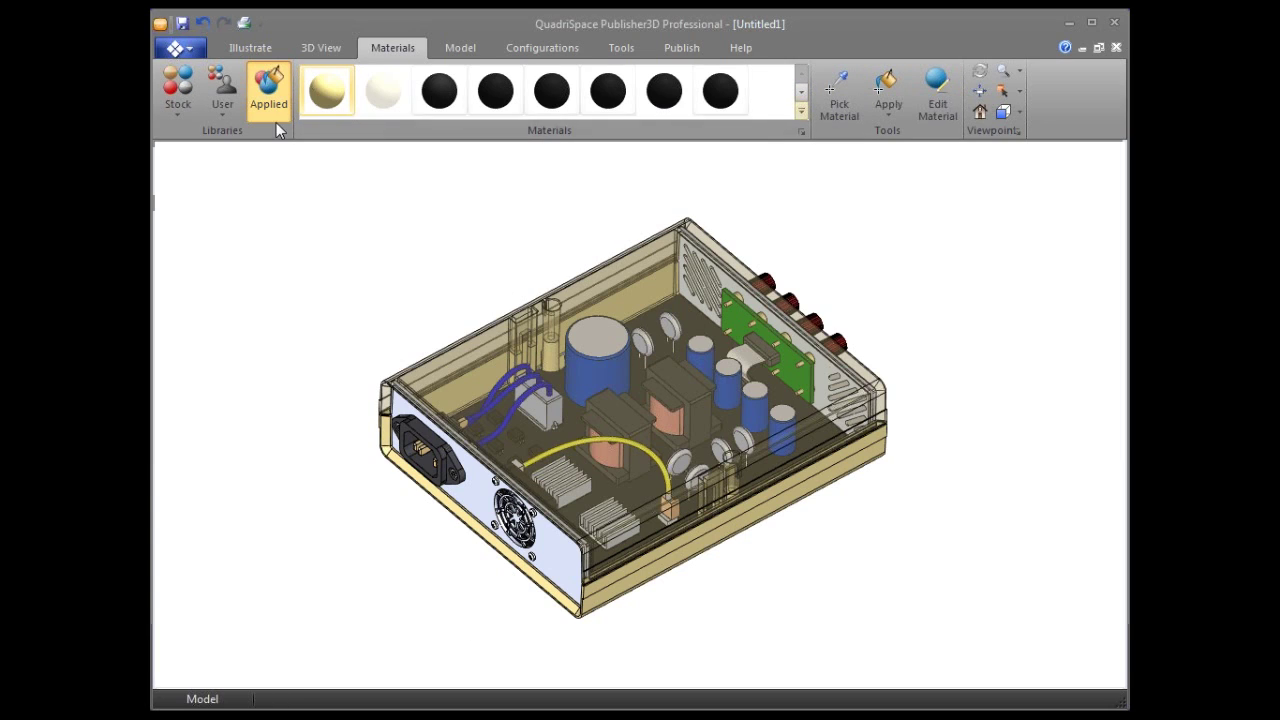
left_click(801, 91)
left_click(801, 76)
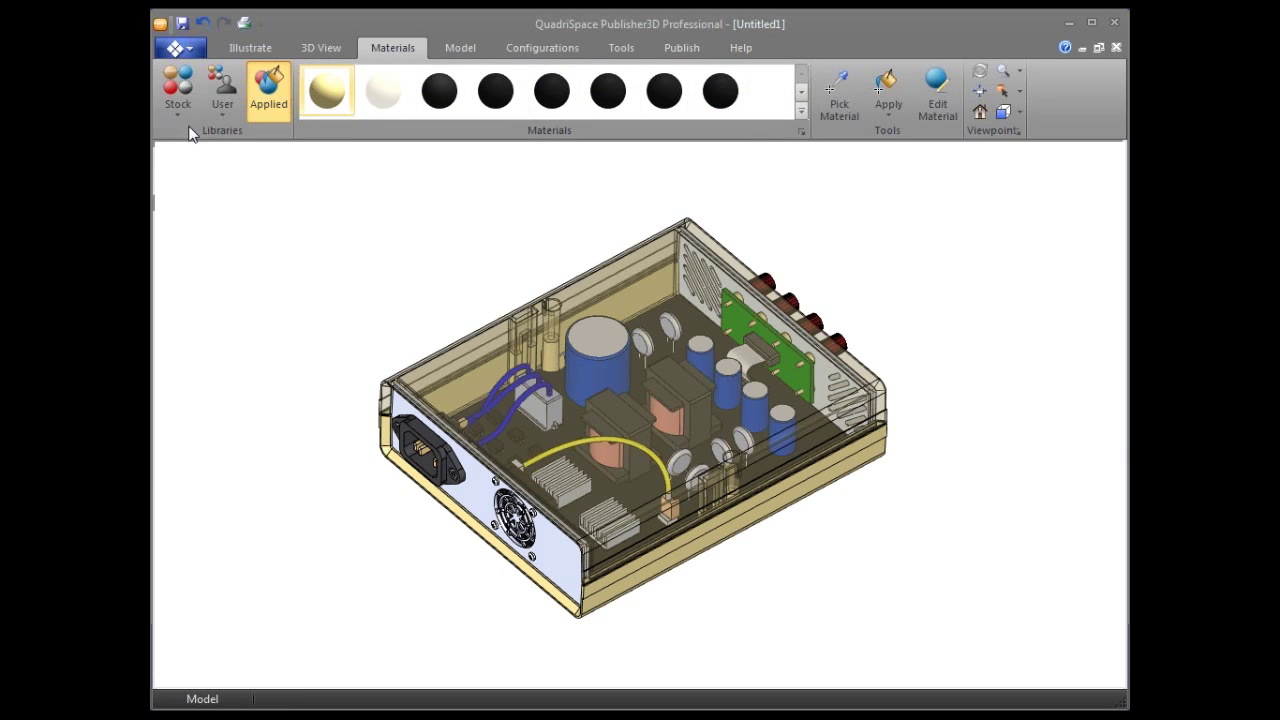
left_click(174, 110)
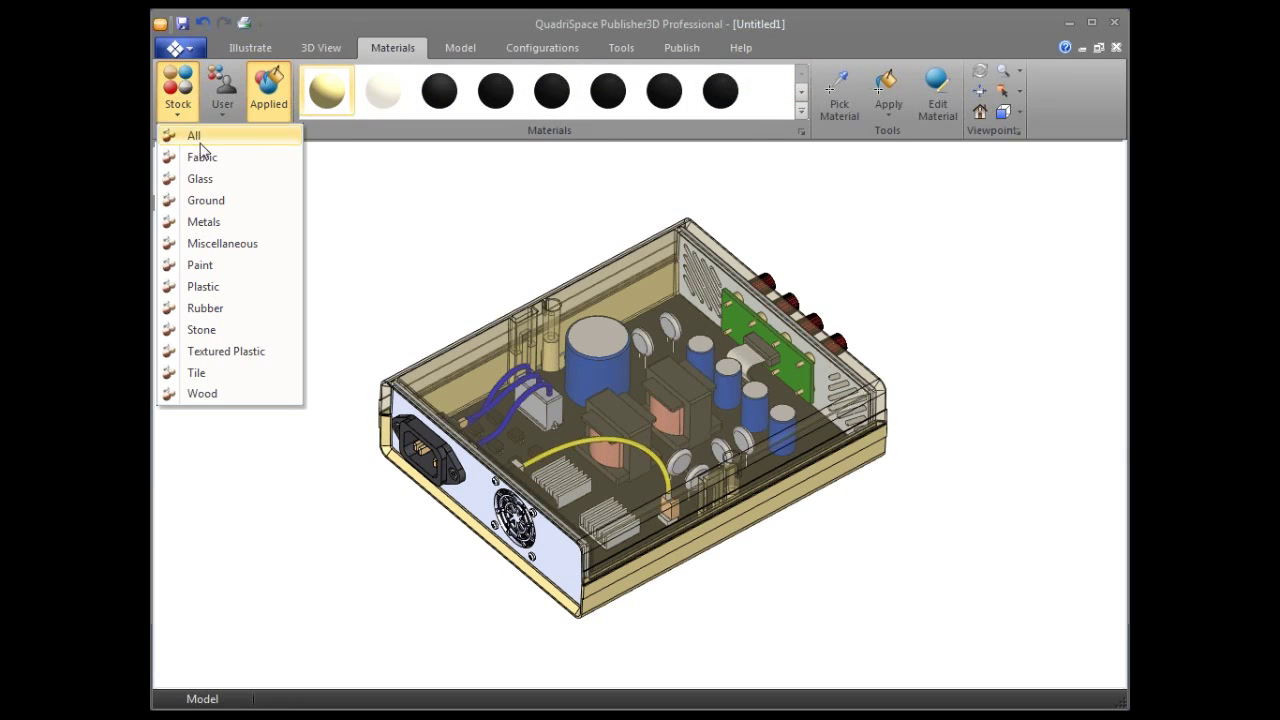
left_click(236, 268)
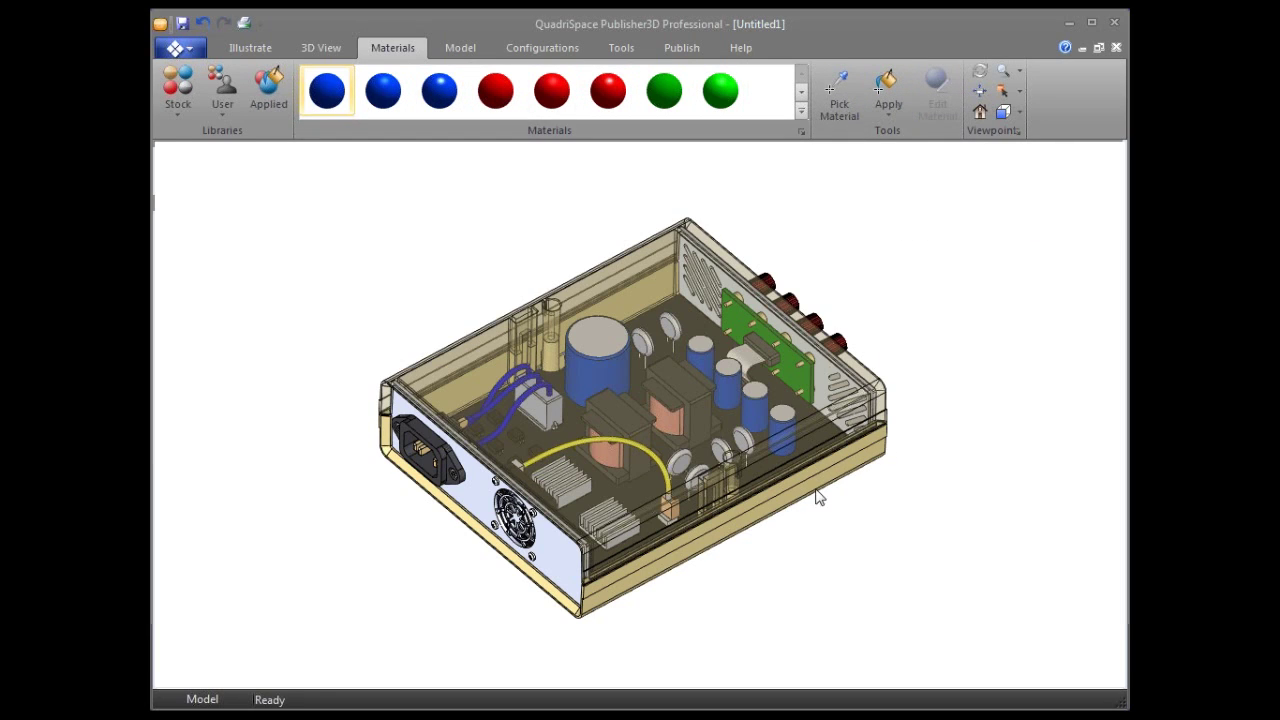
Try a black material from the stock Plastic library on the enclosure's lower shell and undo the change.
left_click(178, 95)
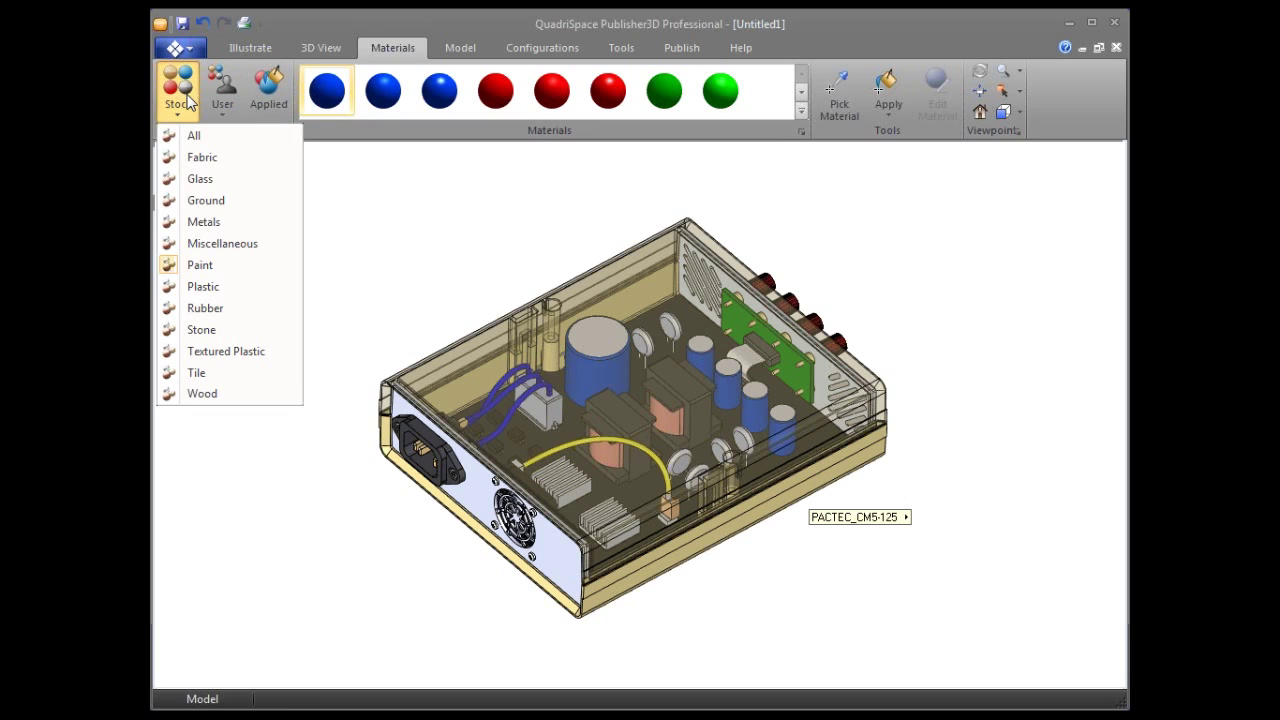
left_click(229, 291)
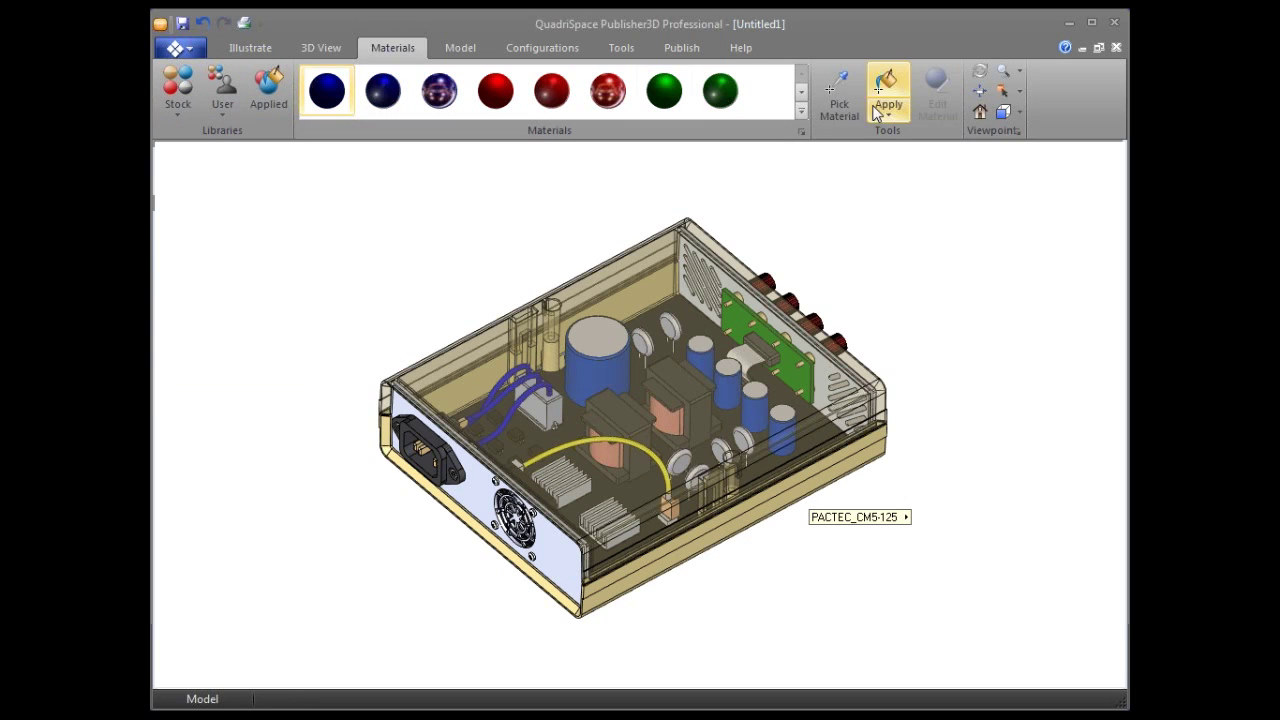
left_click(801, 92)
left_click(803, 92)
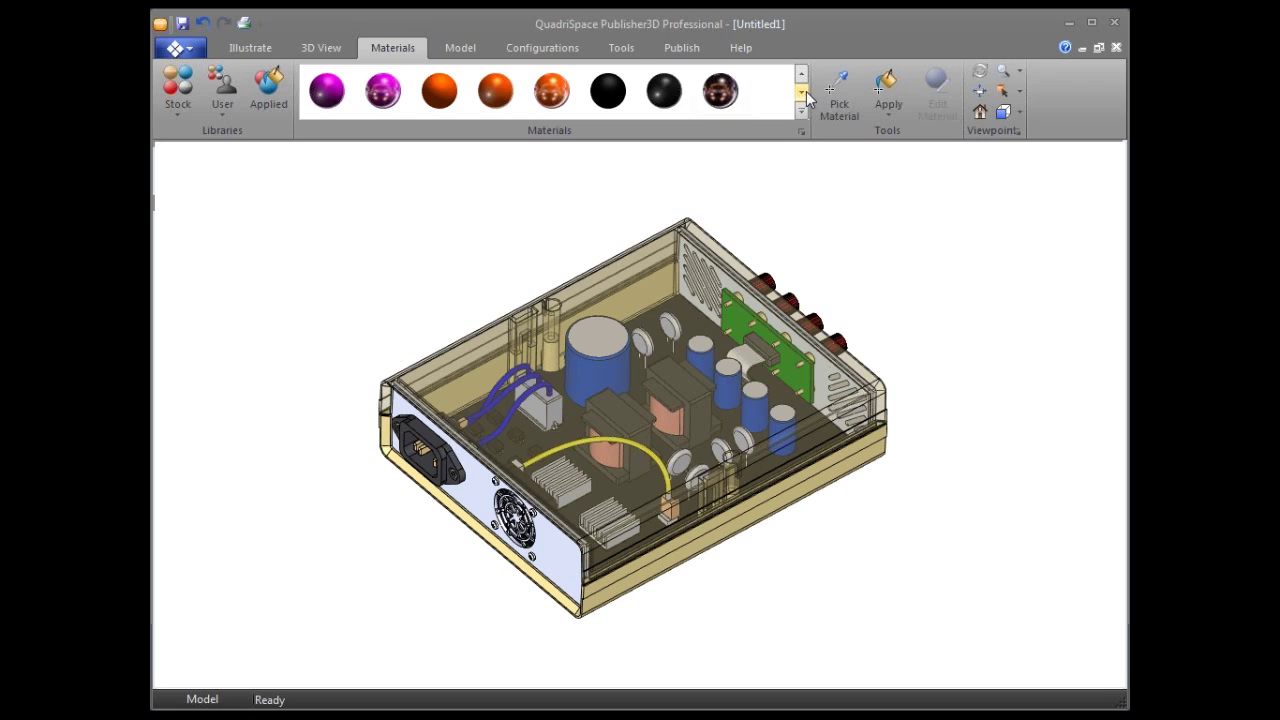
left_click(680, 100)
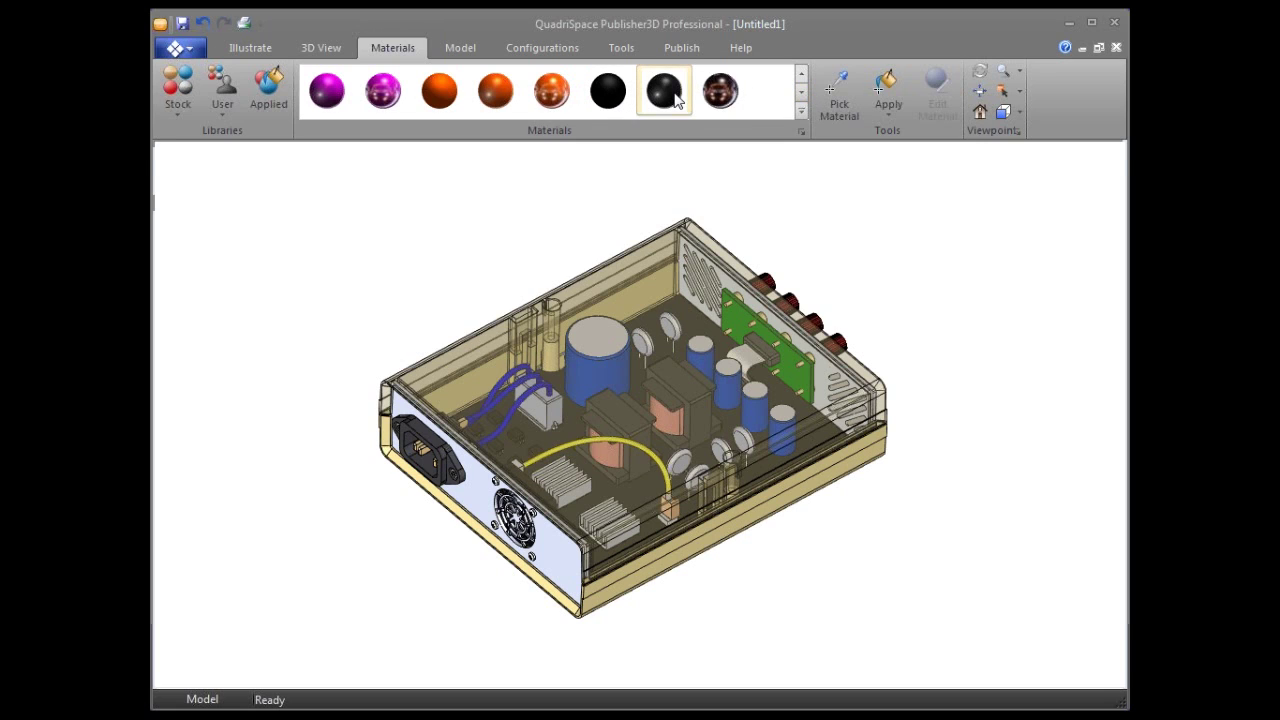
left_click(806, 491)
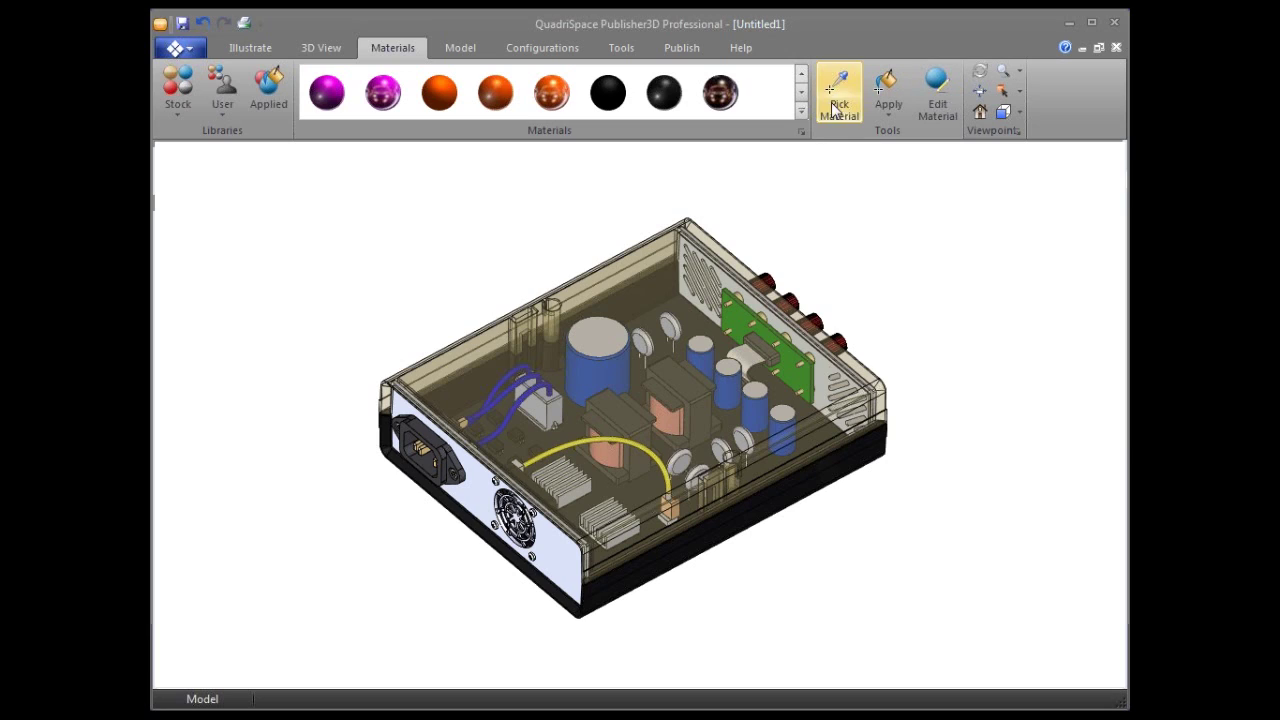
left_click(202, 22)
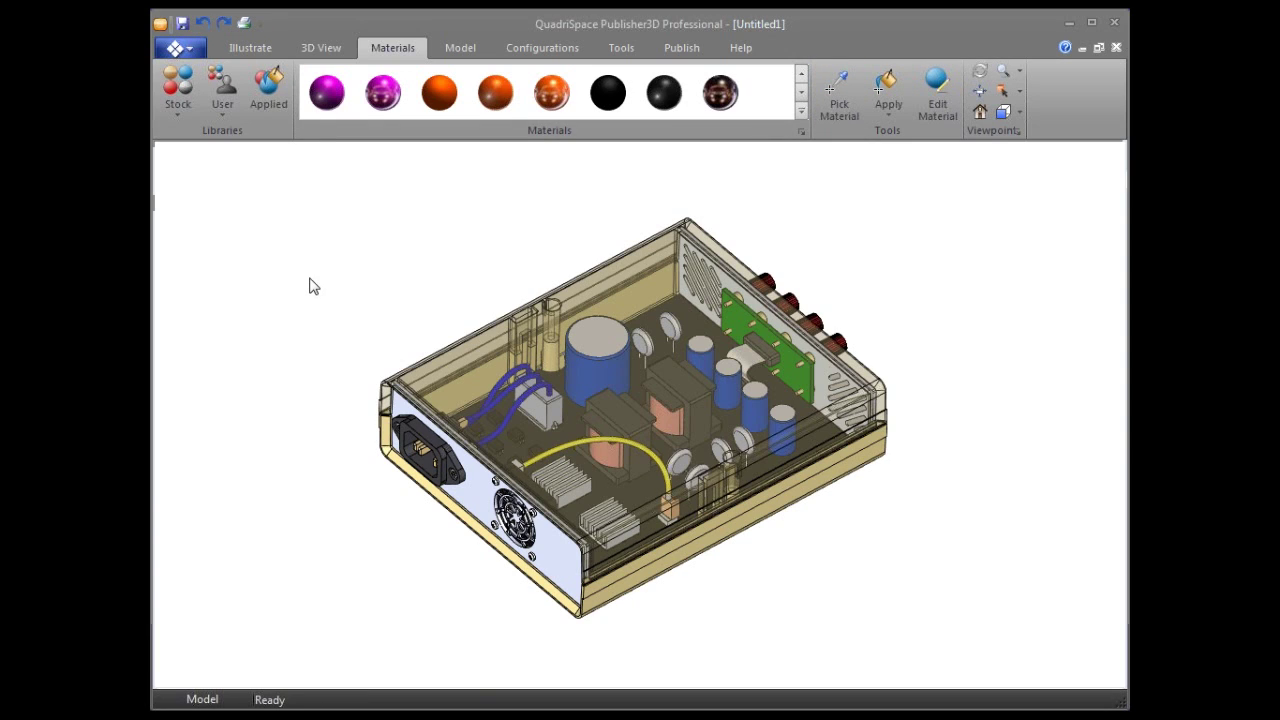
left_click(460, 50)
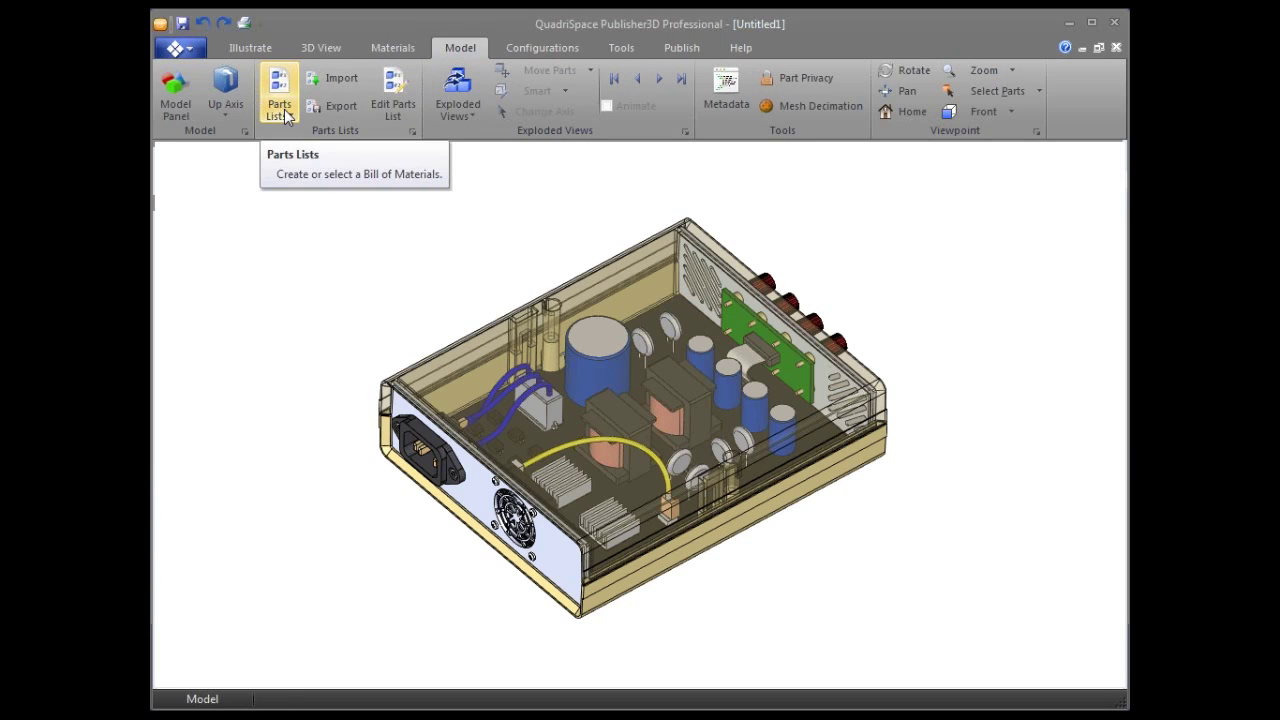
left_click(545, 54)
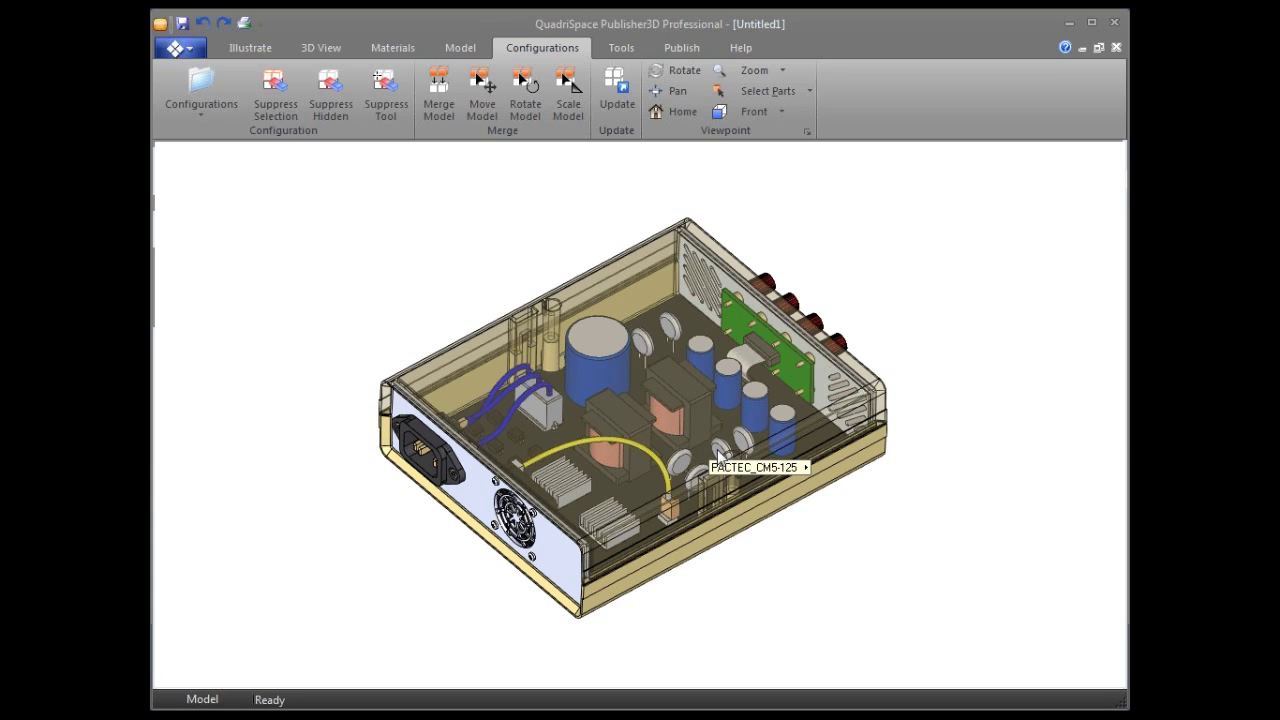
left_click(623, 49)
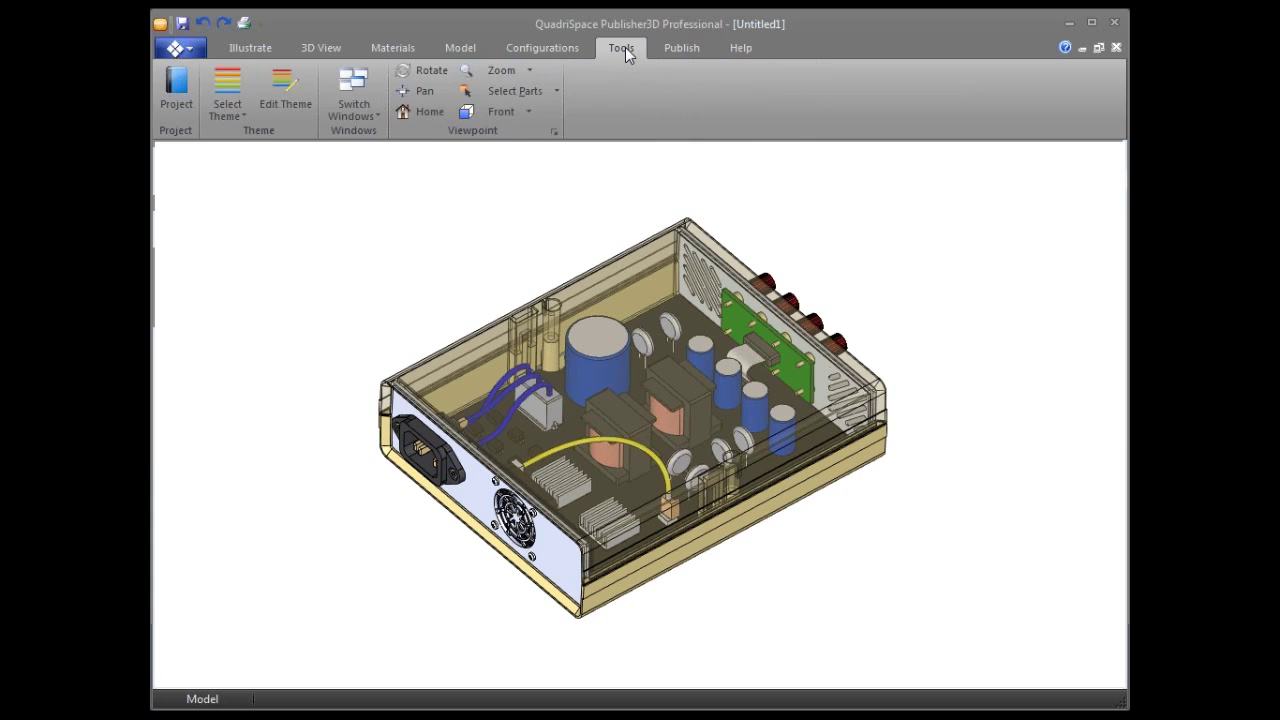
left_click(667, 52)
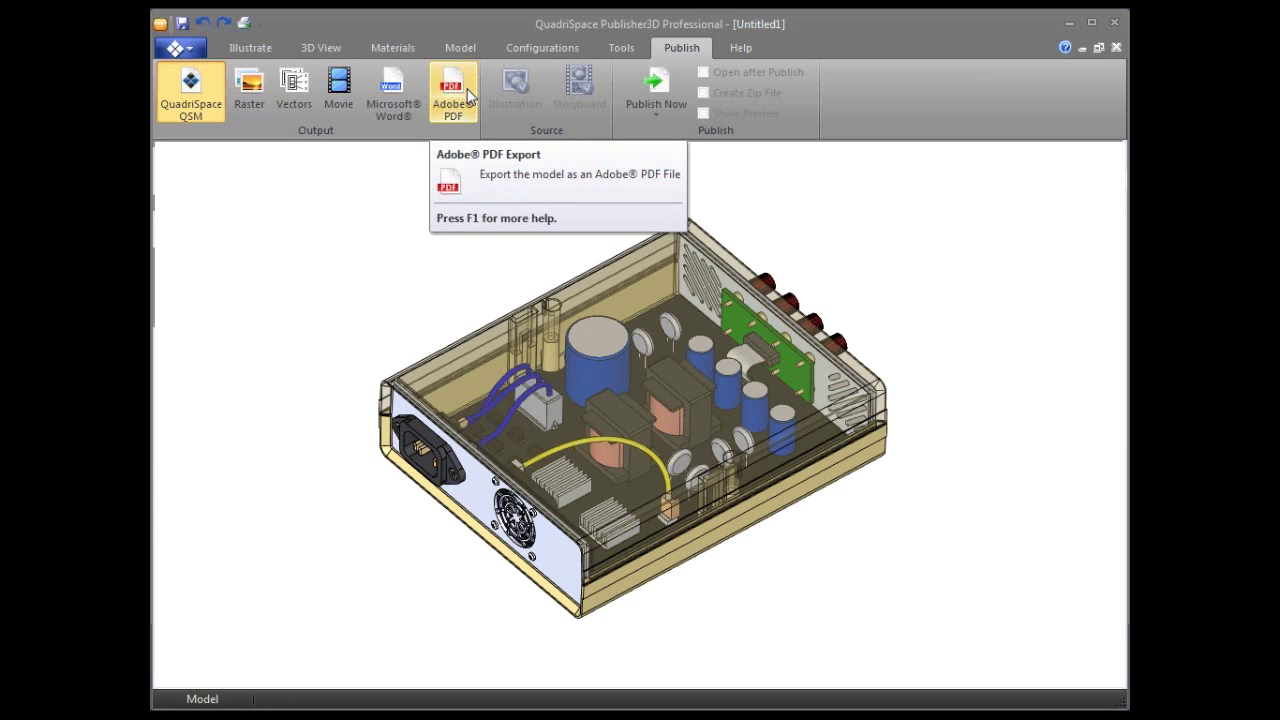
Show the storyboard and create a new illustration named Overview with markup editing enabled.
left_click(247, 50)
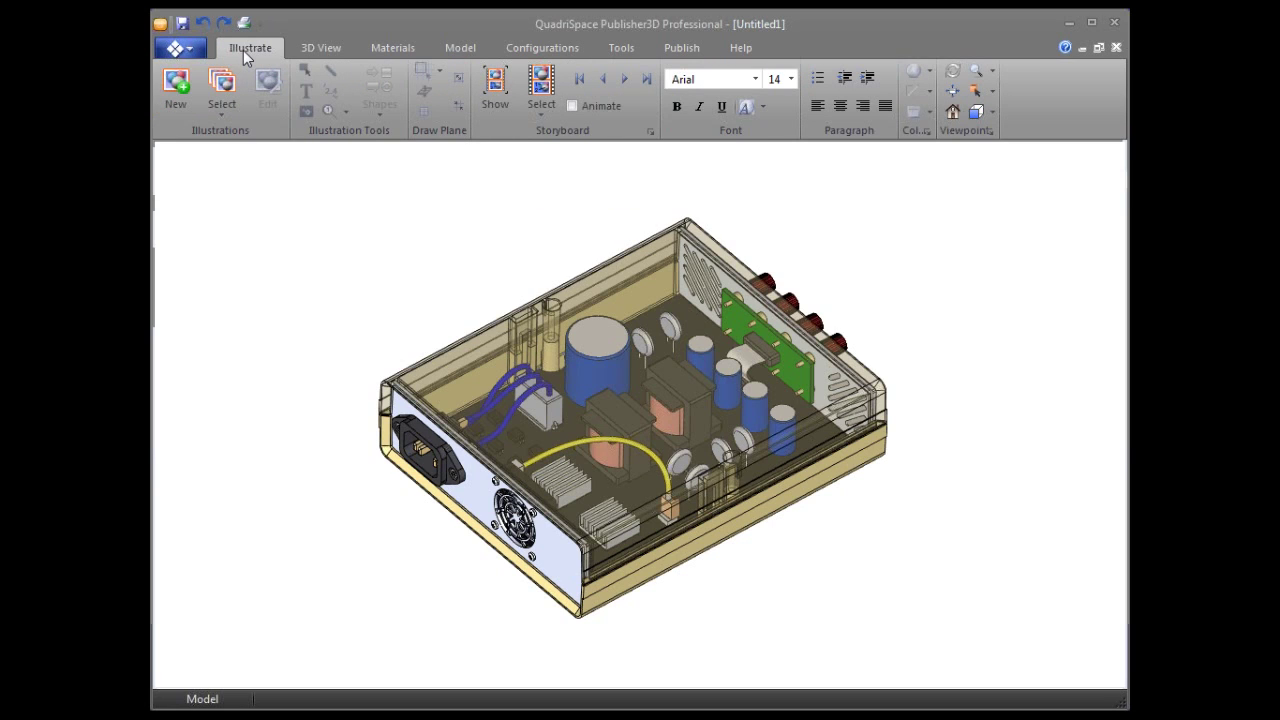
left_click(651, 131)
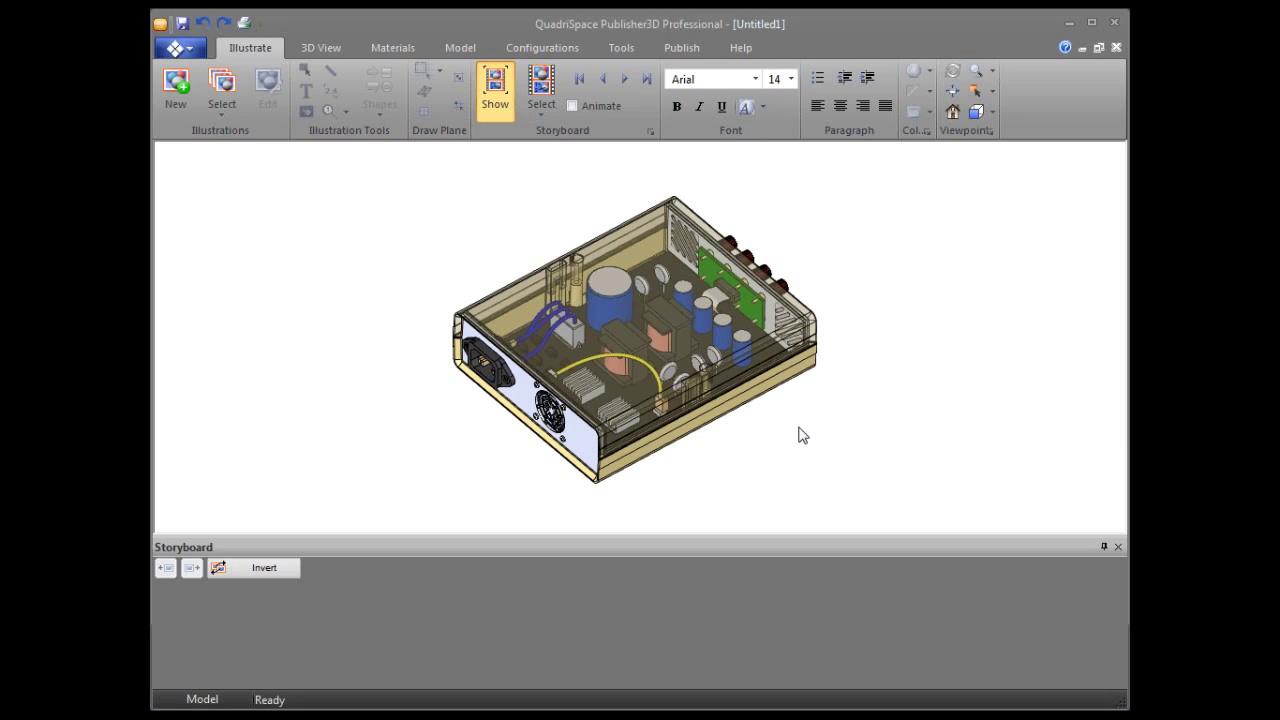
left_click(178, 92)
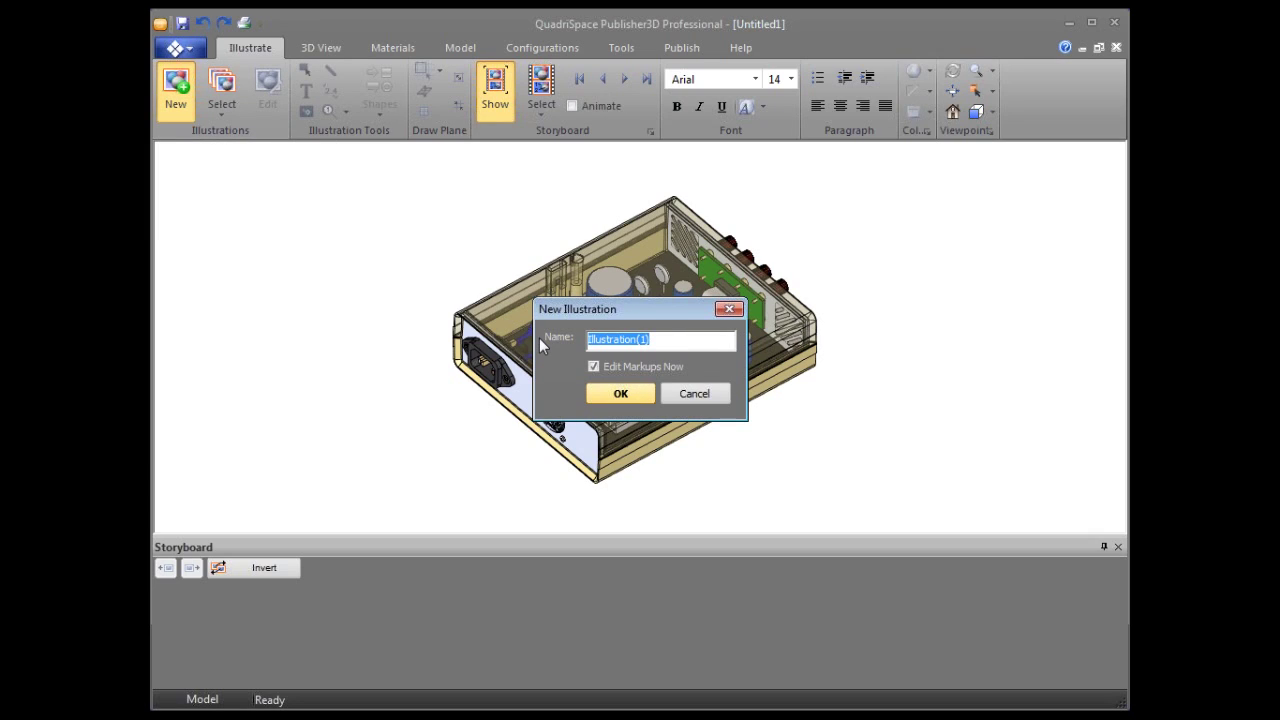
type("Overview")
left_click(620, 393)
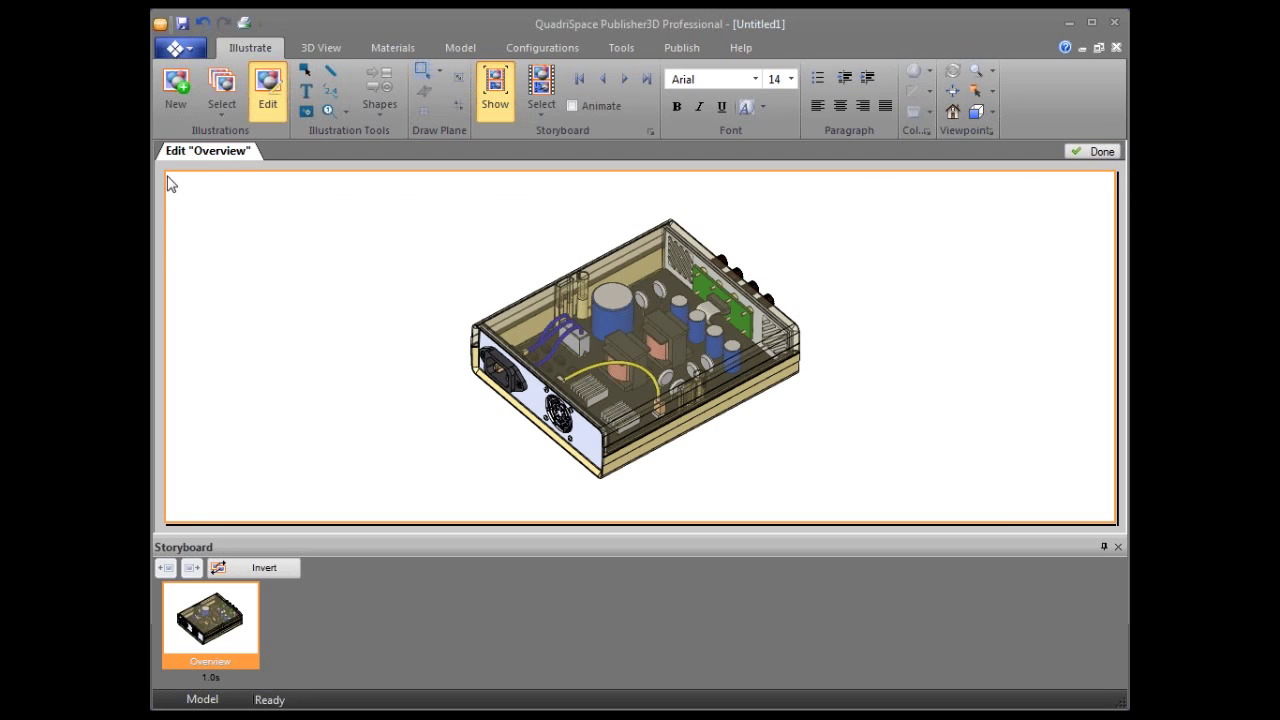
Rotate the model to different angles and update the Overview illustration with the changed viewpoint.
middle_click_drag(749, 407, 676, 390)
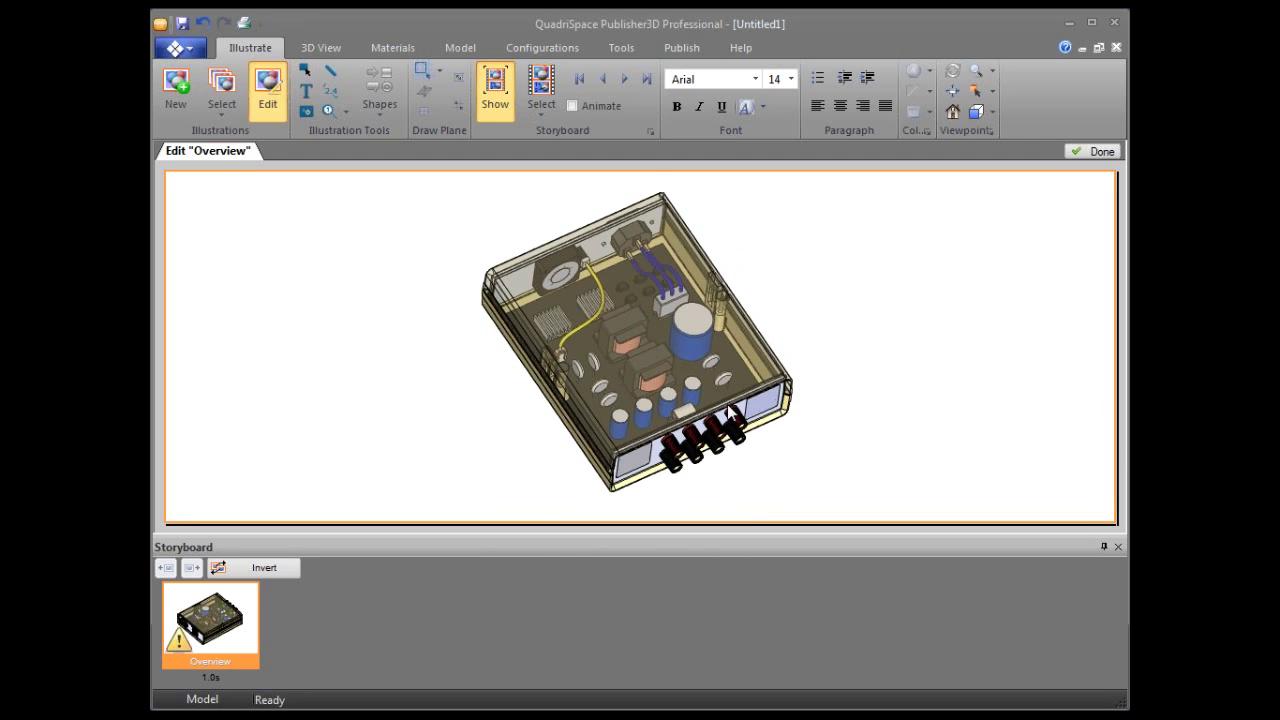
left_click(232, 645)
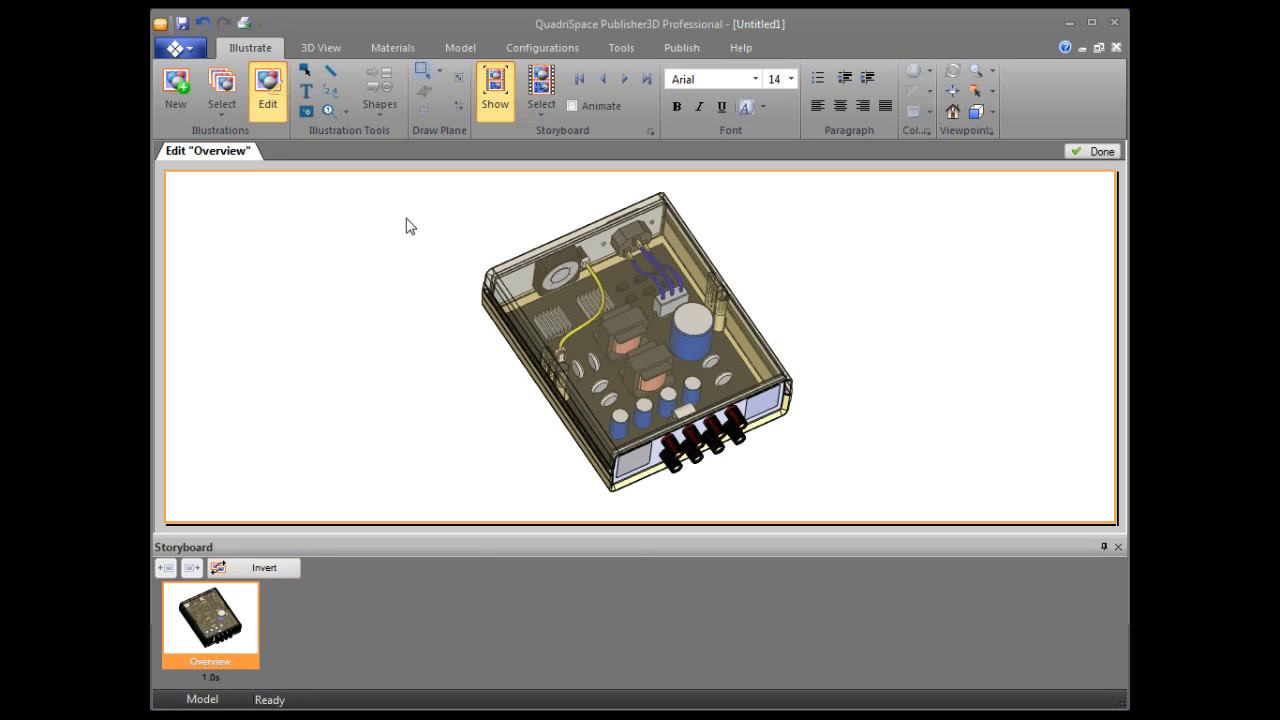
middle_click_drag(720, 294, 797, 279)
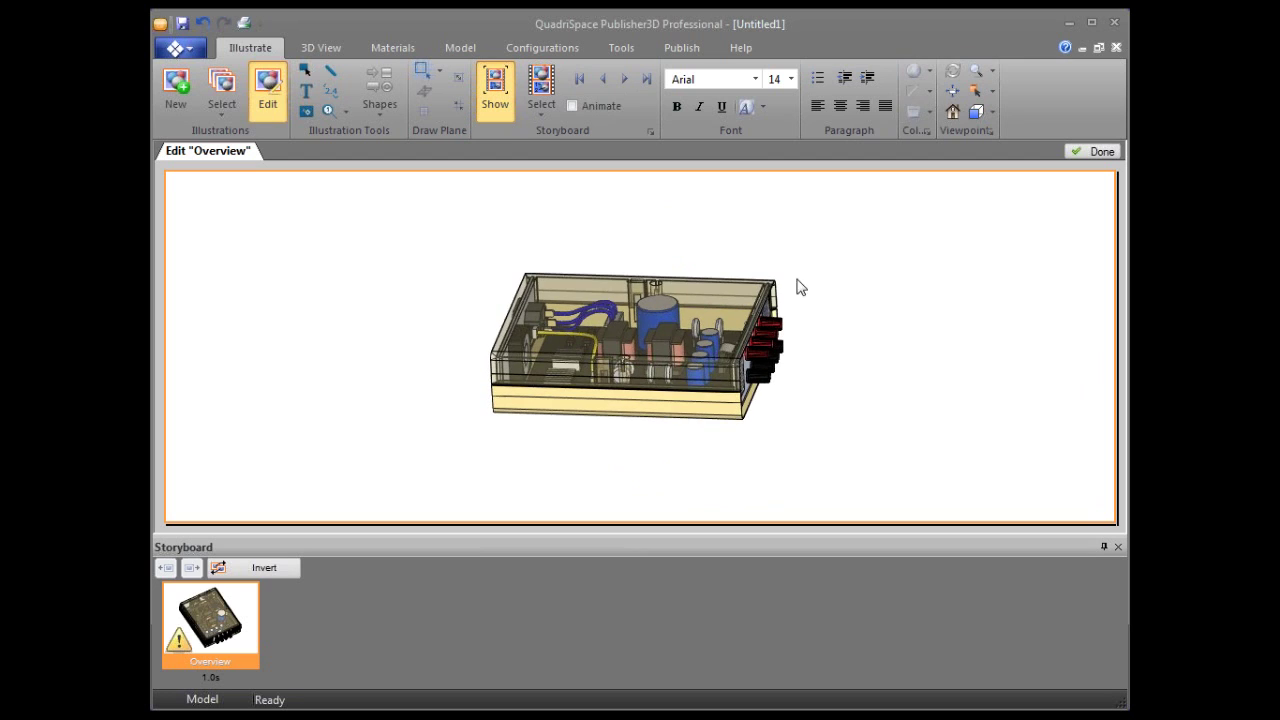
Display the viewpoint settings, apply the Isometric standard view, and switch the axonometric view to Dimetric 42/7.
left_click(991, 130)
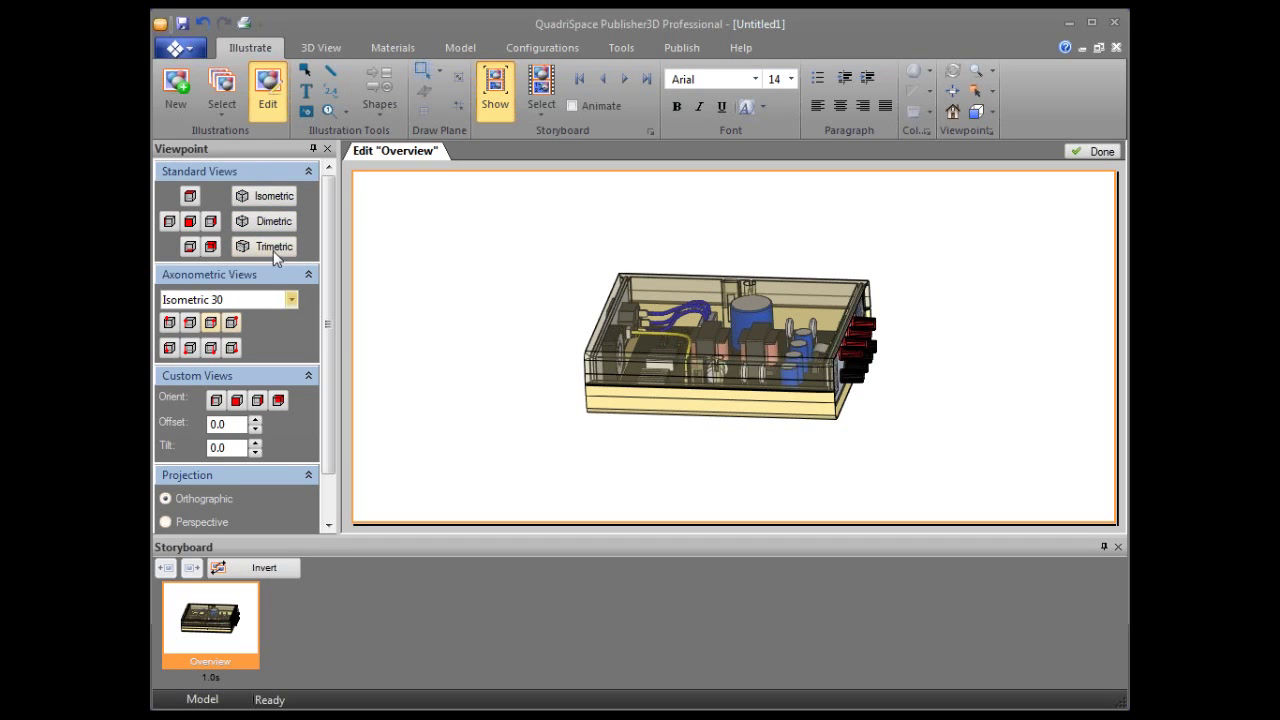
left_click(280, 195)
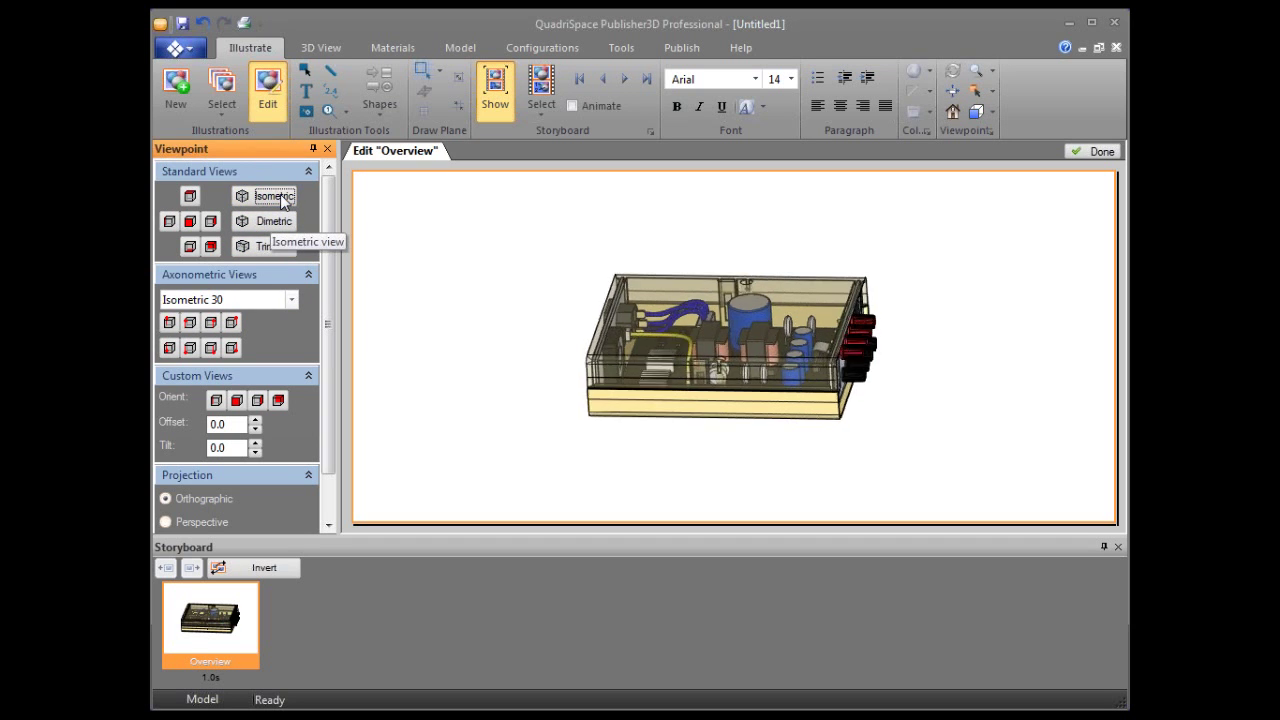
left_click(292, 300)
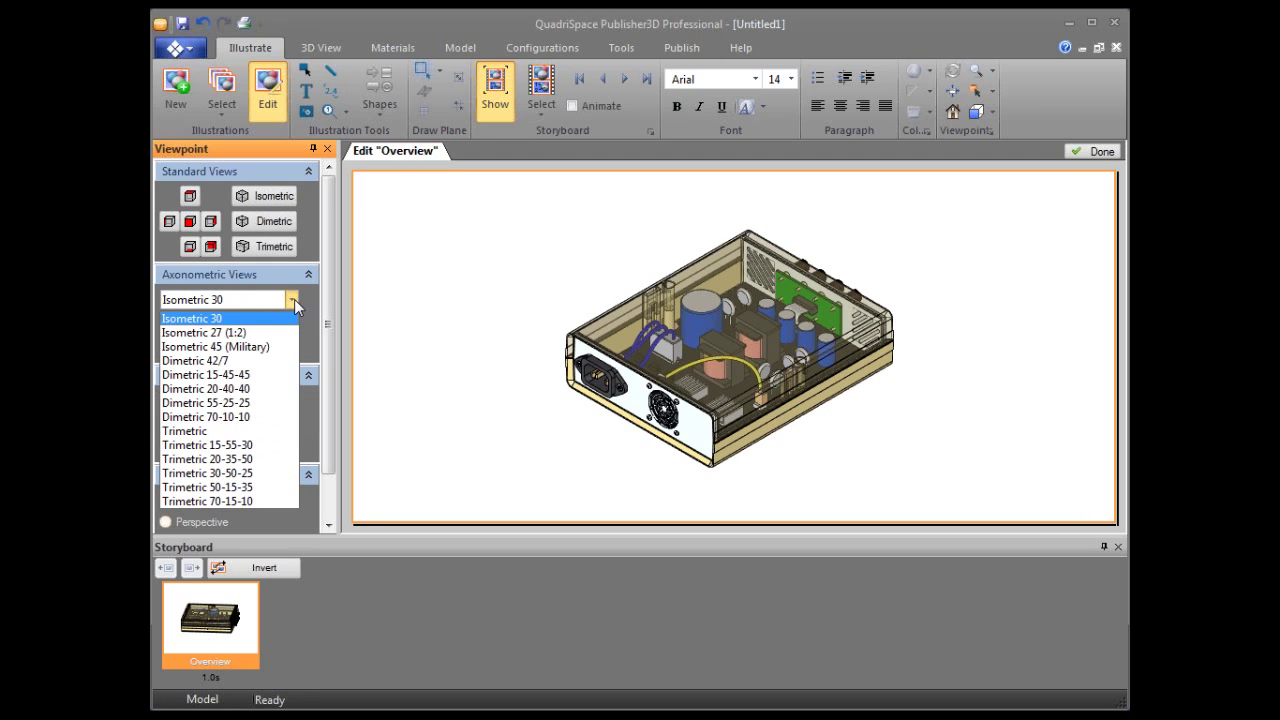
left_click(244, 360)
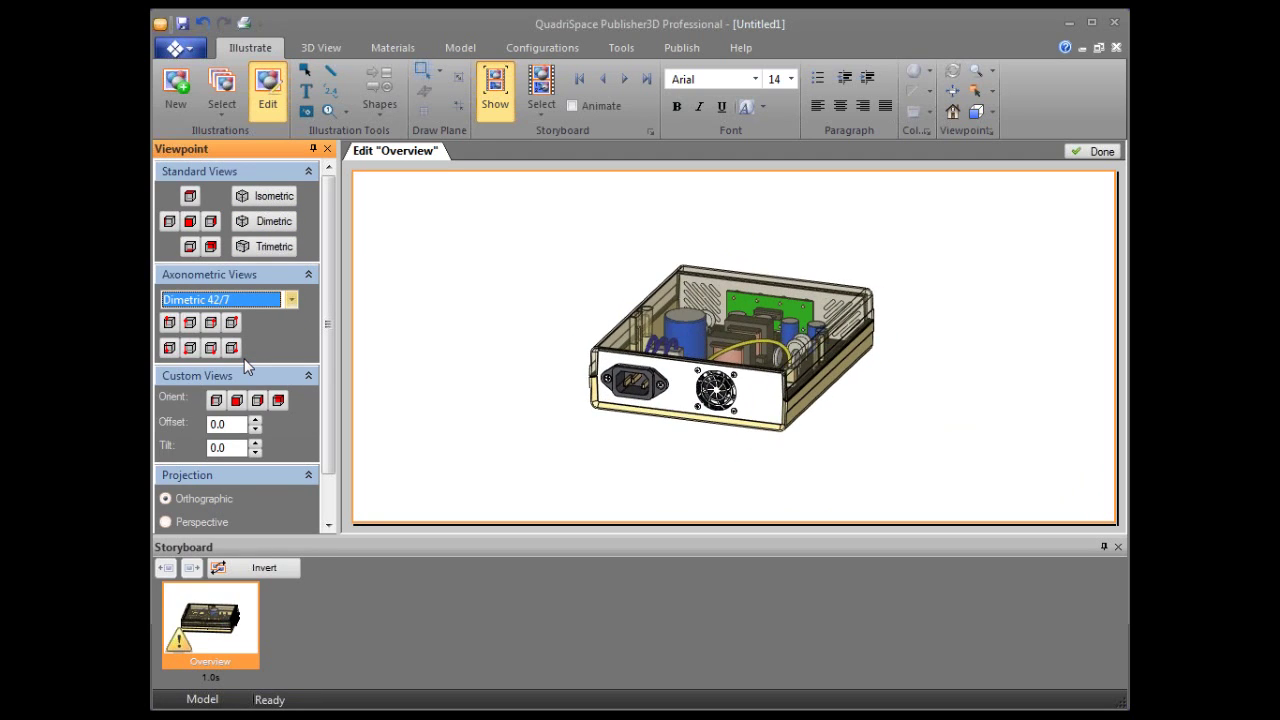
Switch the axonometric view to Trimetric 20-35-50, preview the bottom orientations, and apply the top, front, right orientation.
left_click(292, 300)
left_click(257, 462)
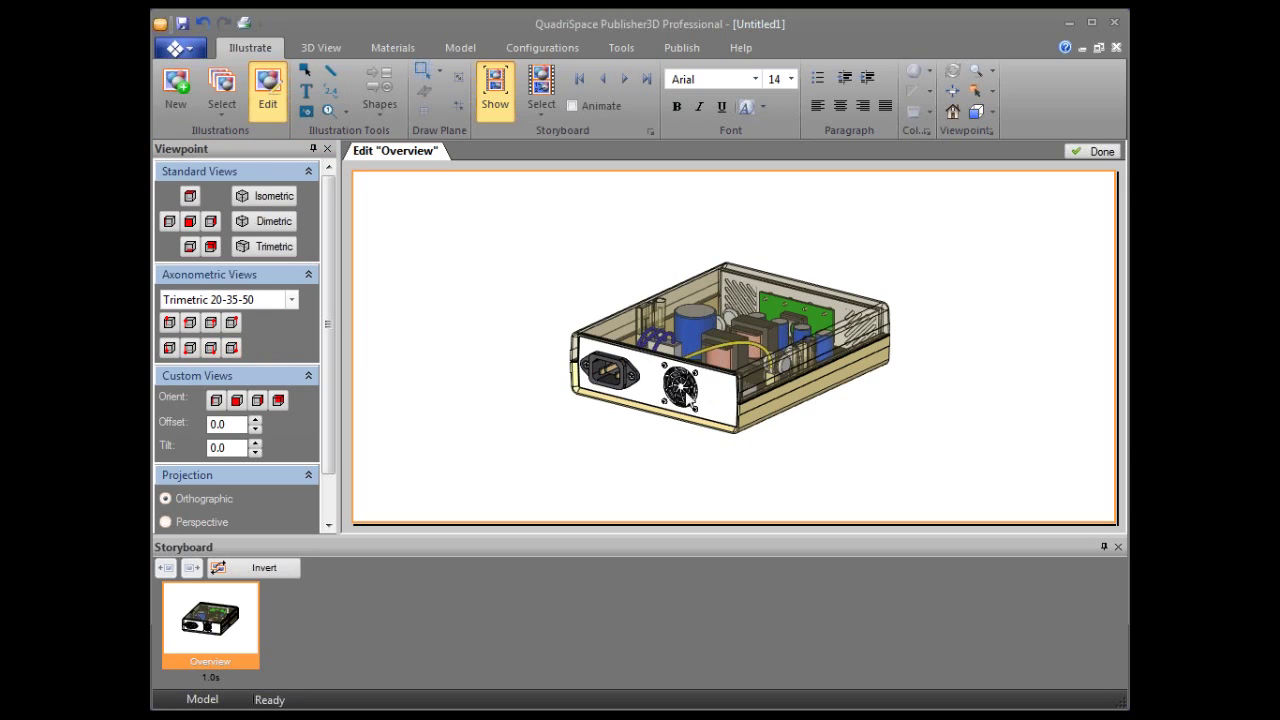
left_click(231, 324)
left_click(231, 350)
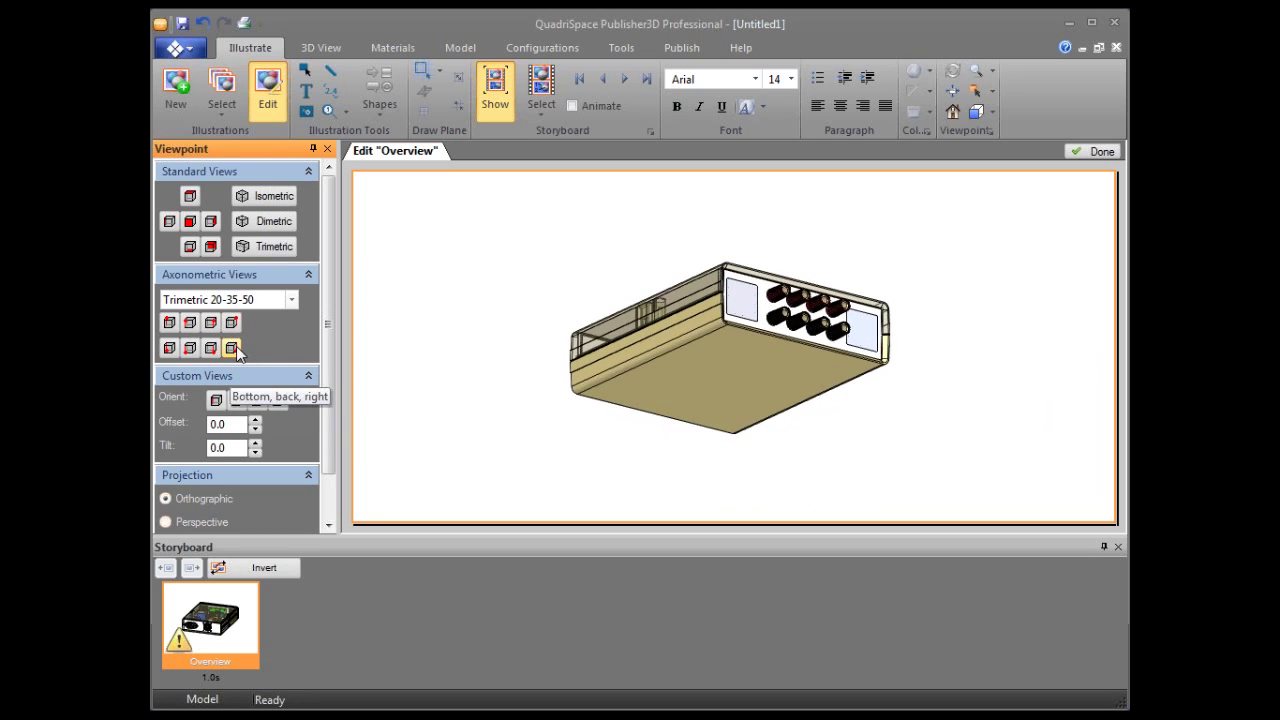
left_click(212, 350)
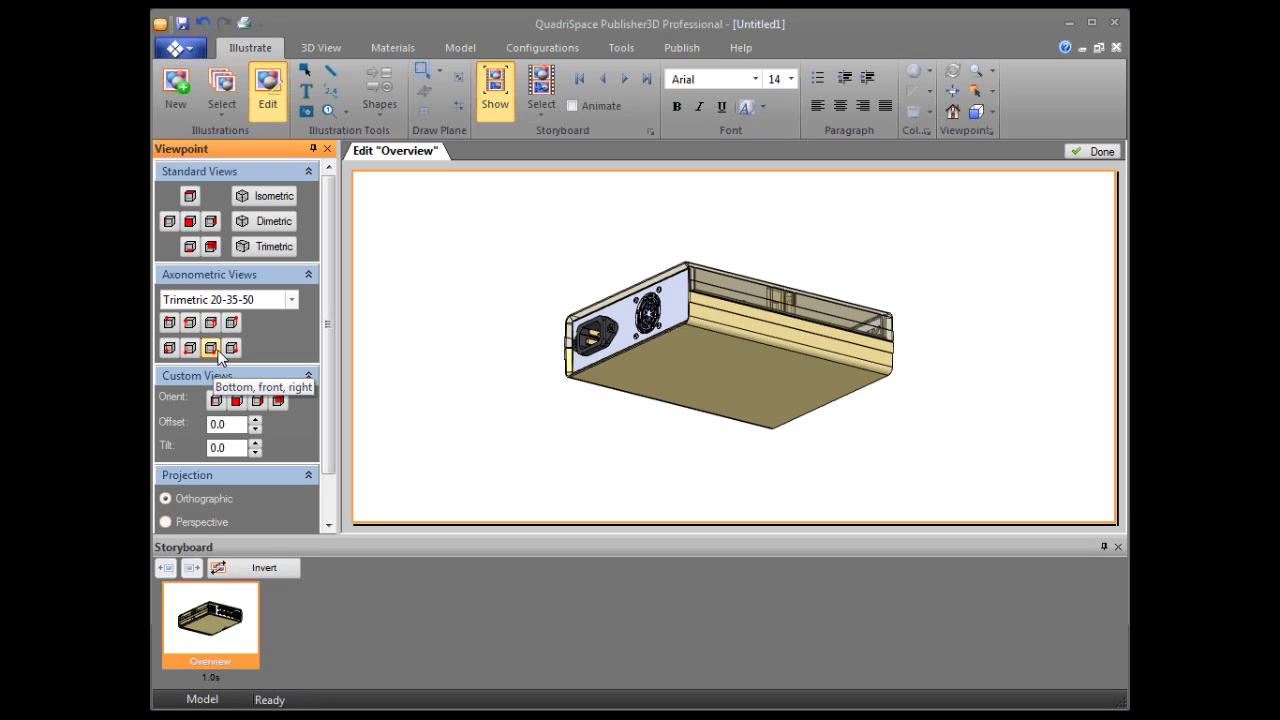
left_click(214, 328)
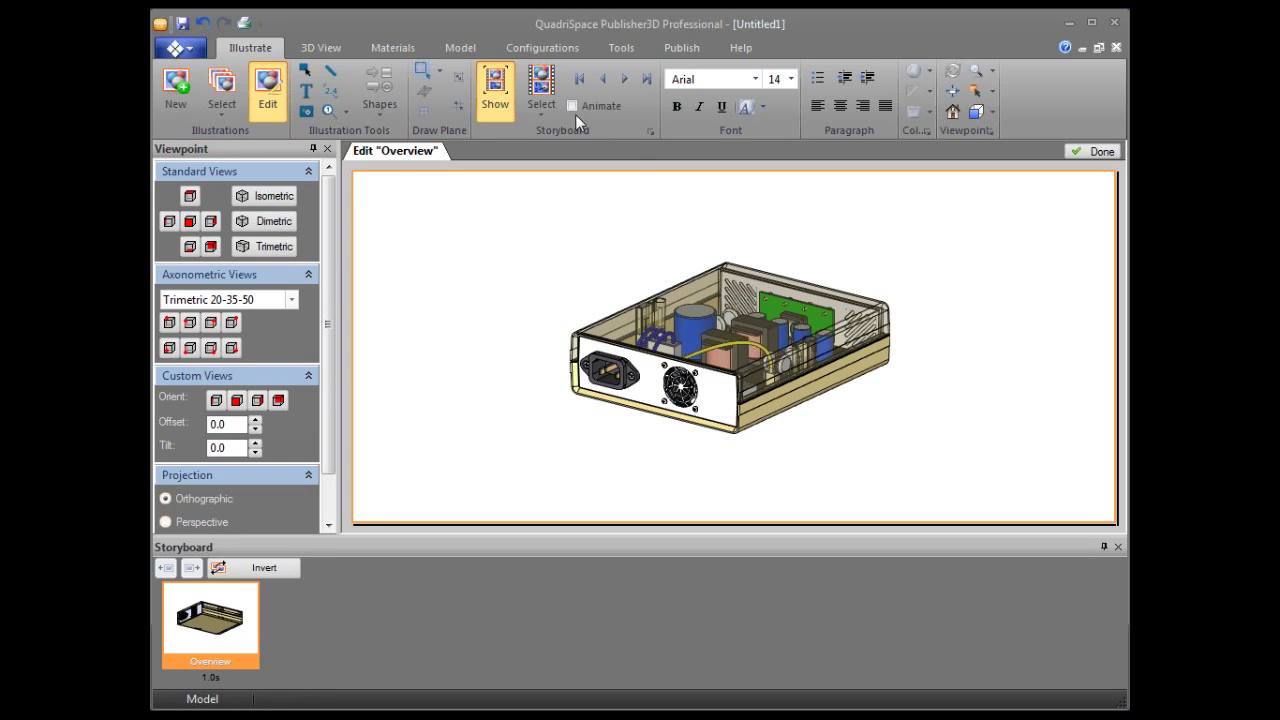
Try an unshaded line-art draw style on the power supply and restore the shaded style with edges.
left_click(332, 43)
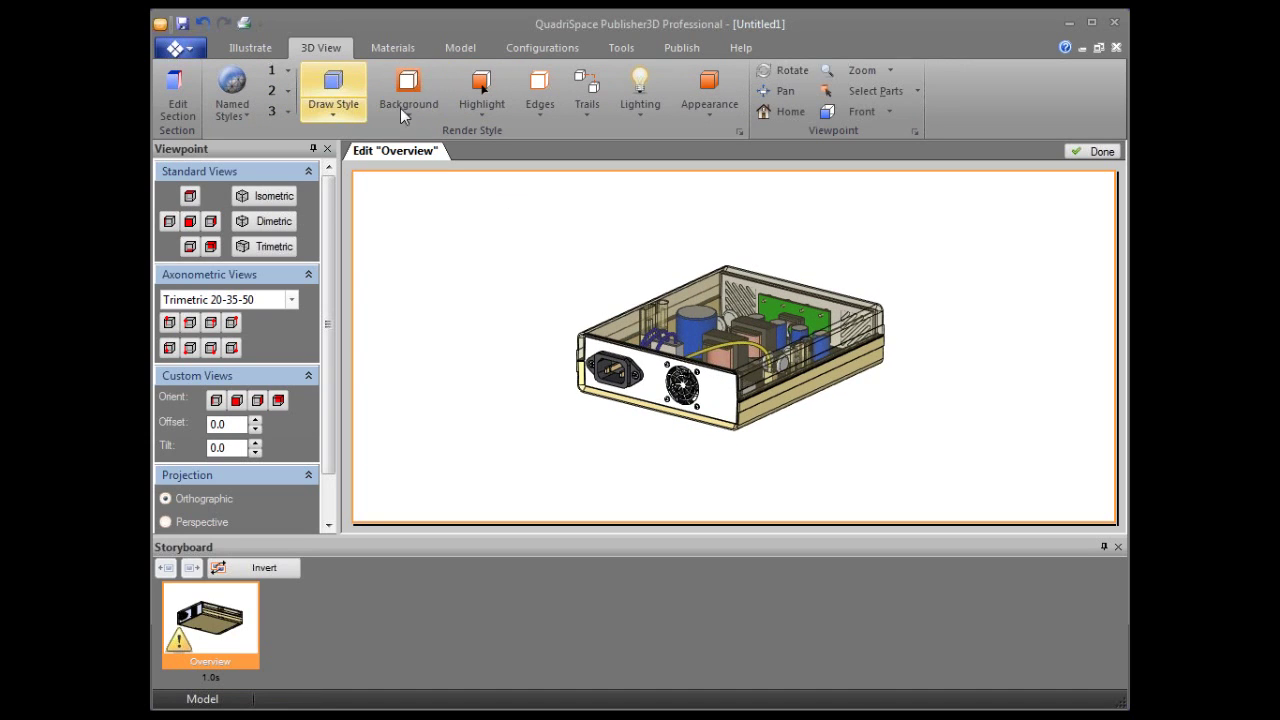
left_click(345, 108)
left_click(390, 178)
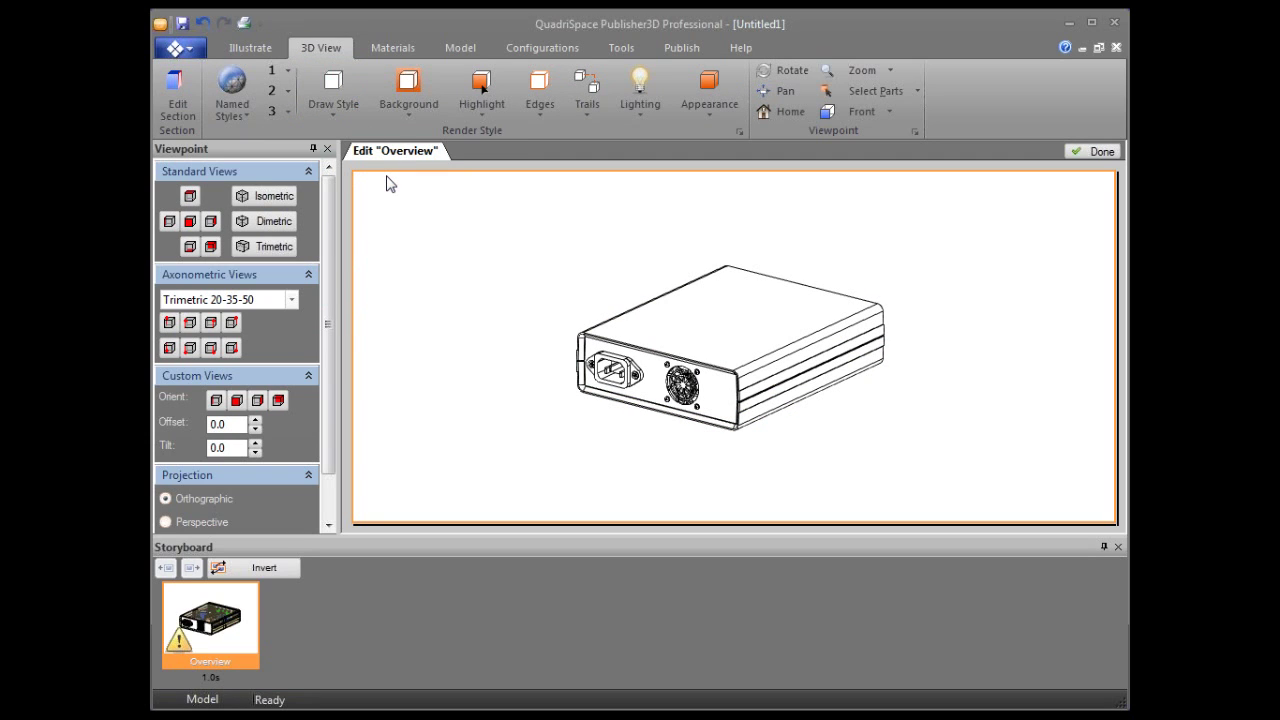
left_click(334, 106)
left_click(408, 284)
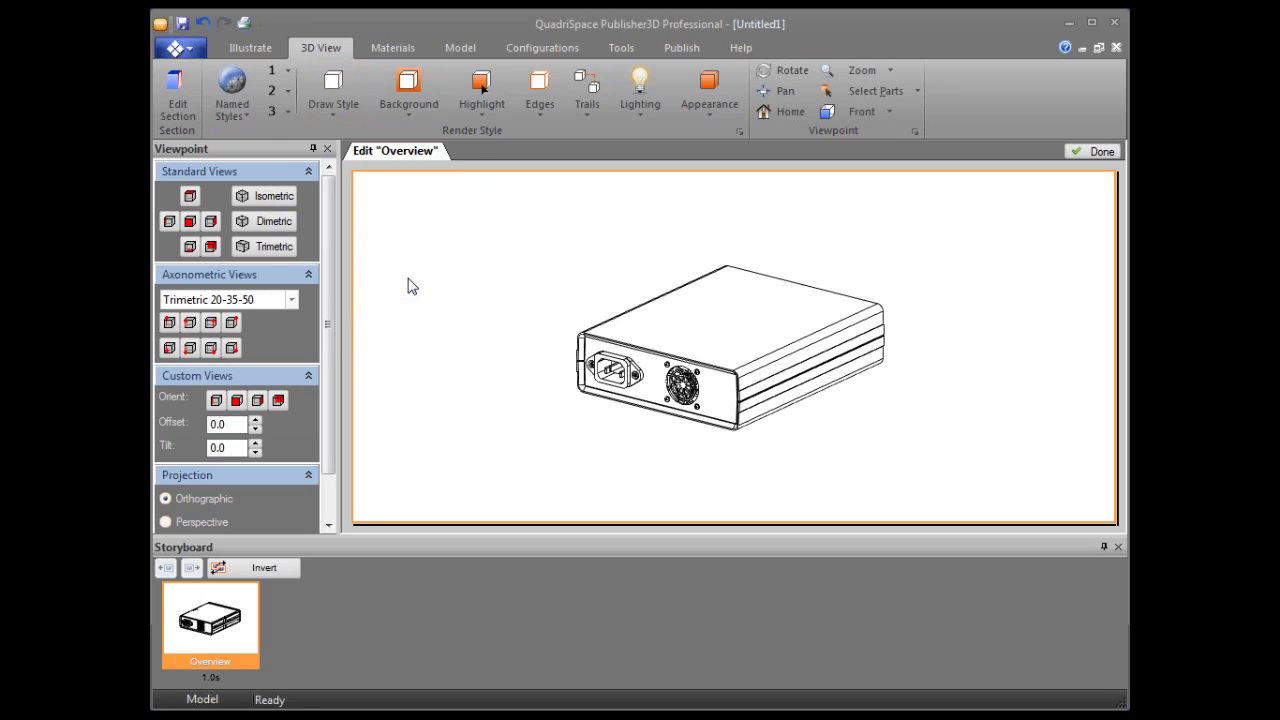
Set the boundary width under Edges and Outlines to 2 pt in the render style, and review the Trails options.
left_click(740, 131)
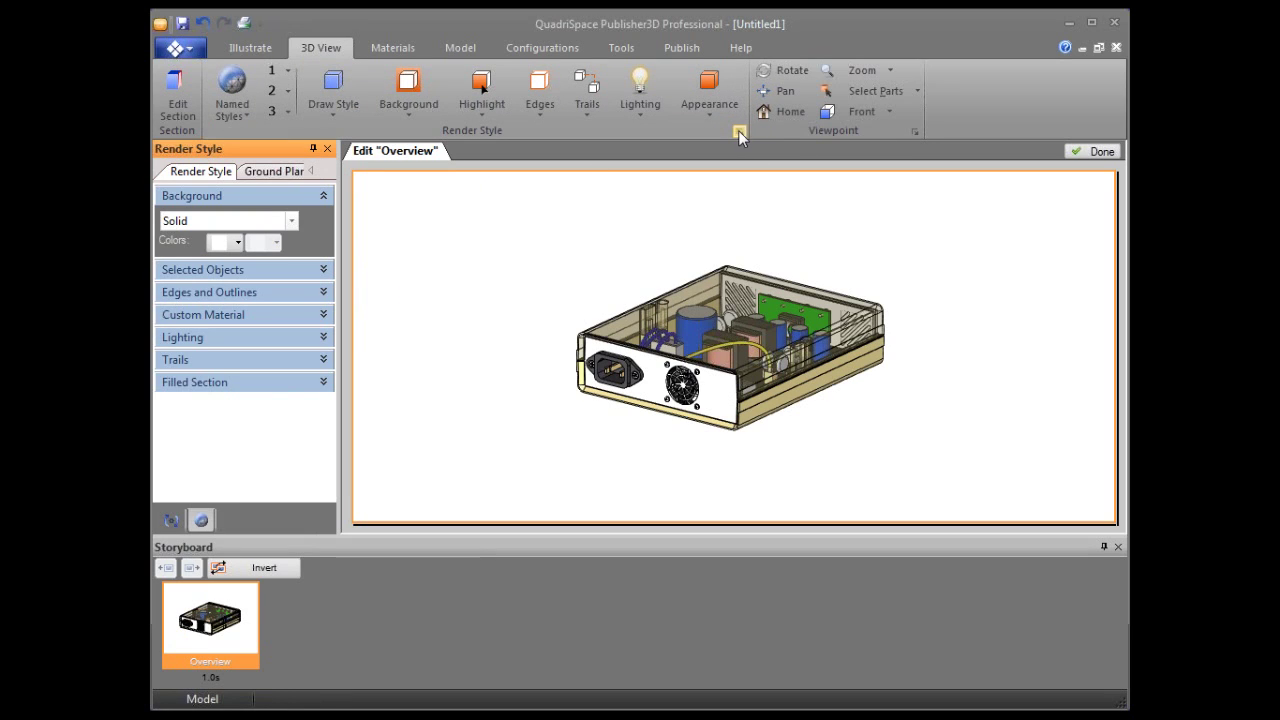
left_click(323, 270)
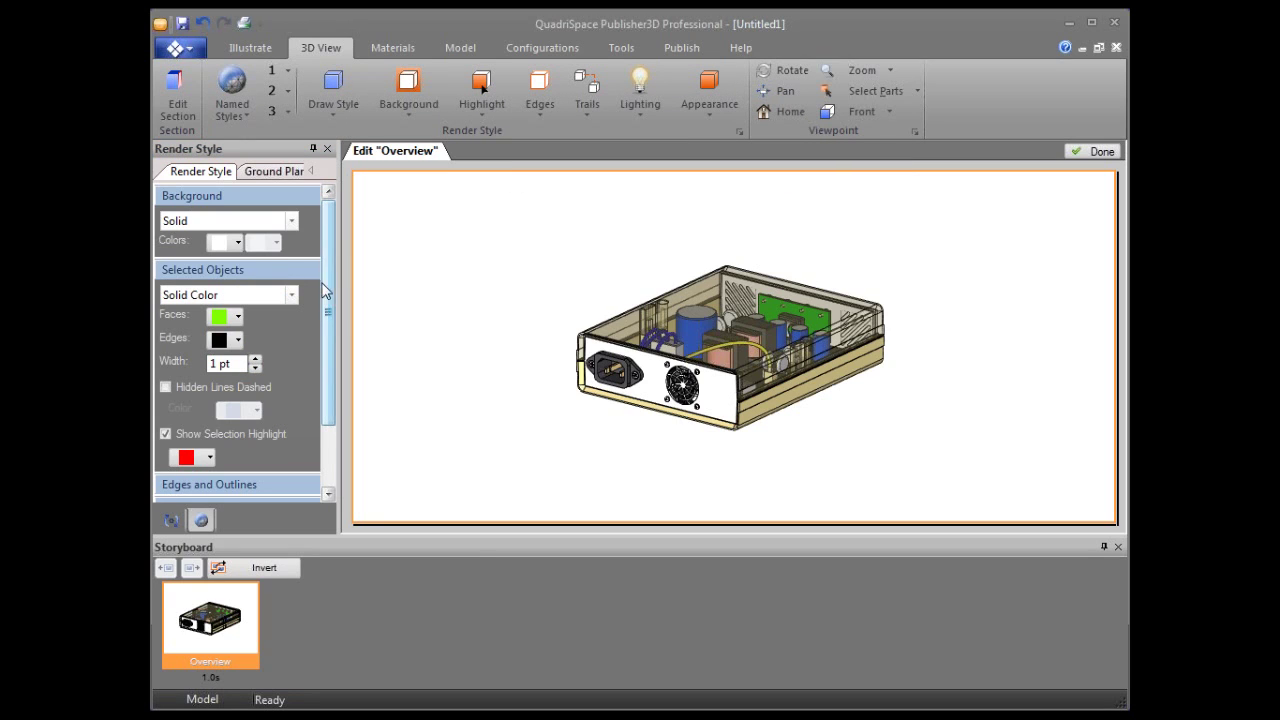
left_click(310, 269)
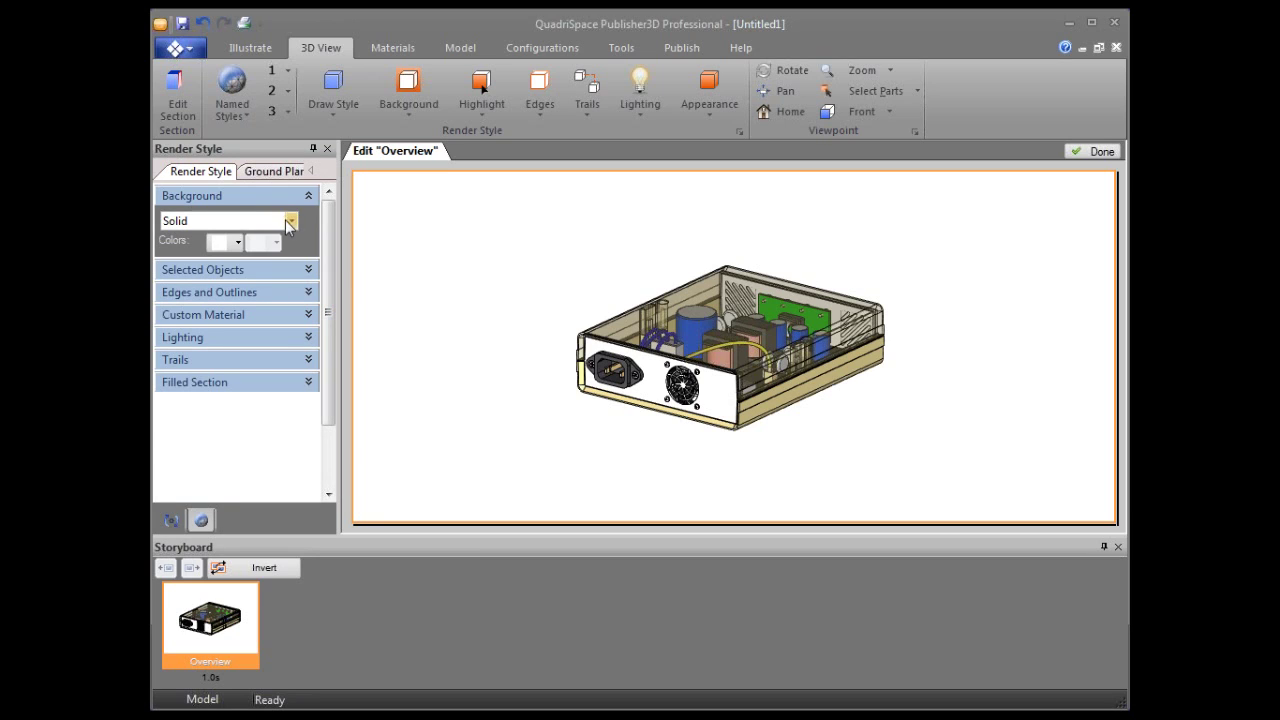
left_click(307, 292)
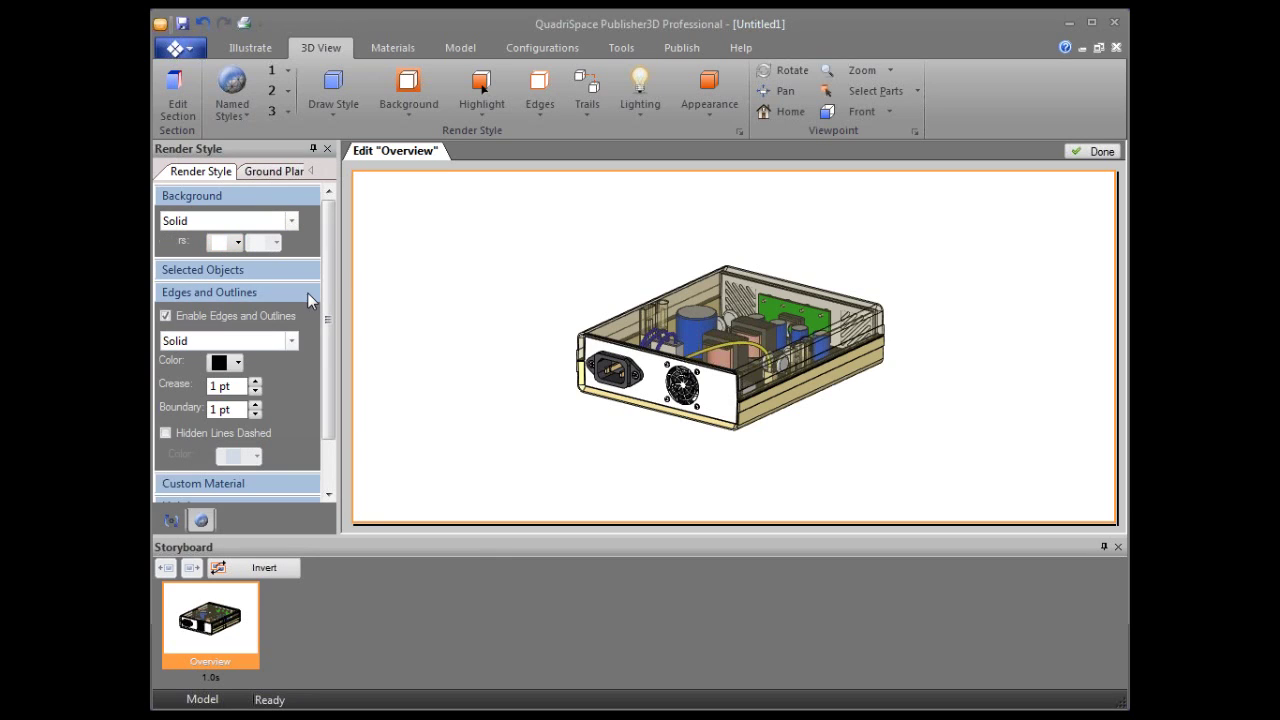
left_click(256, 404)
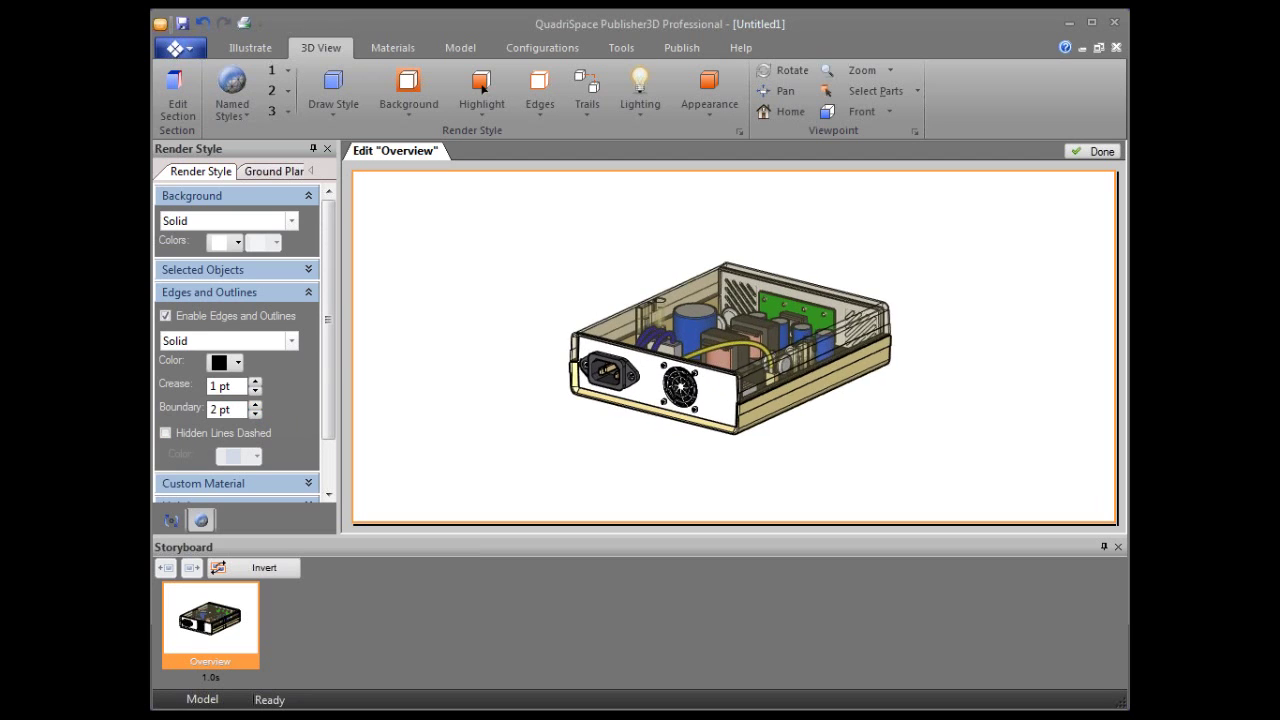
scroll(759, 452, "up", 3)
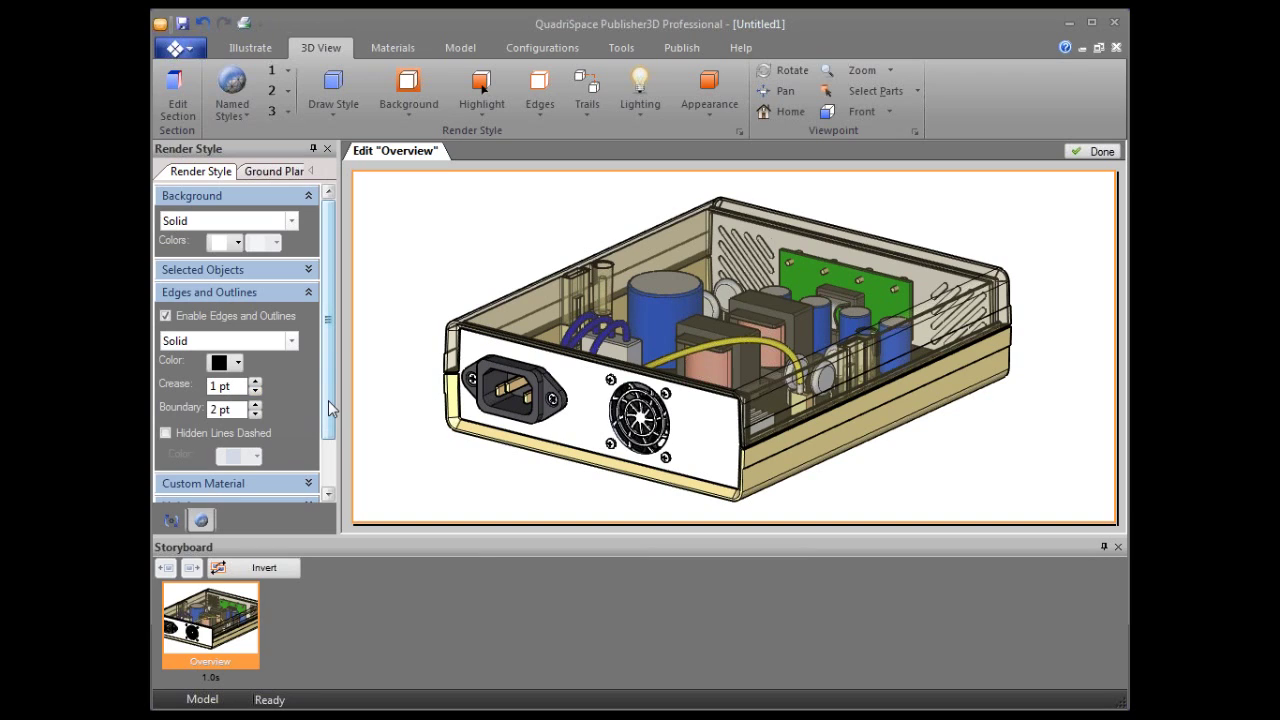
left_click(331, 488)
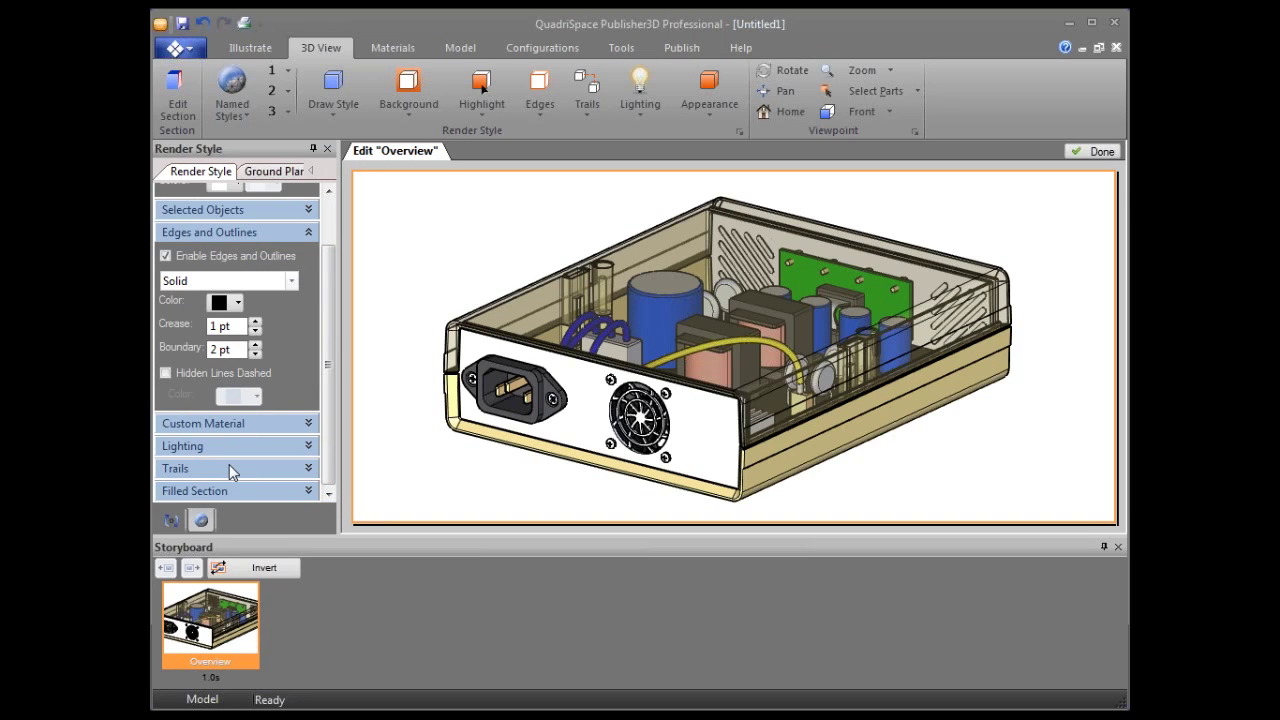
left_click(308, 470)
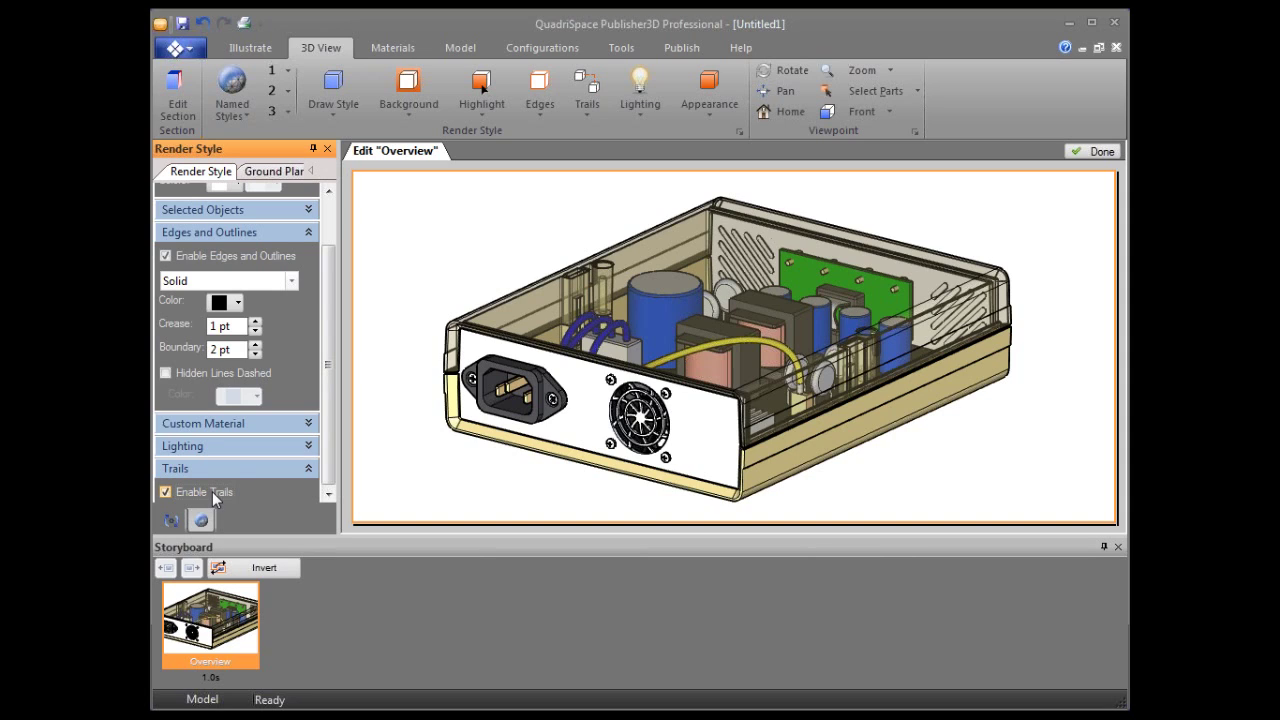
left_click(294, 232)
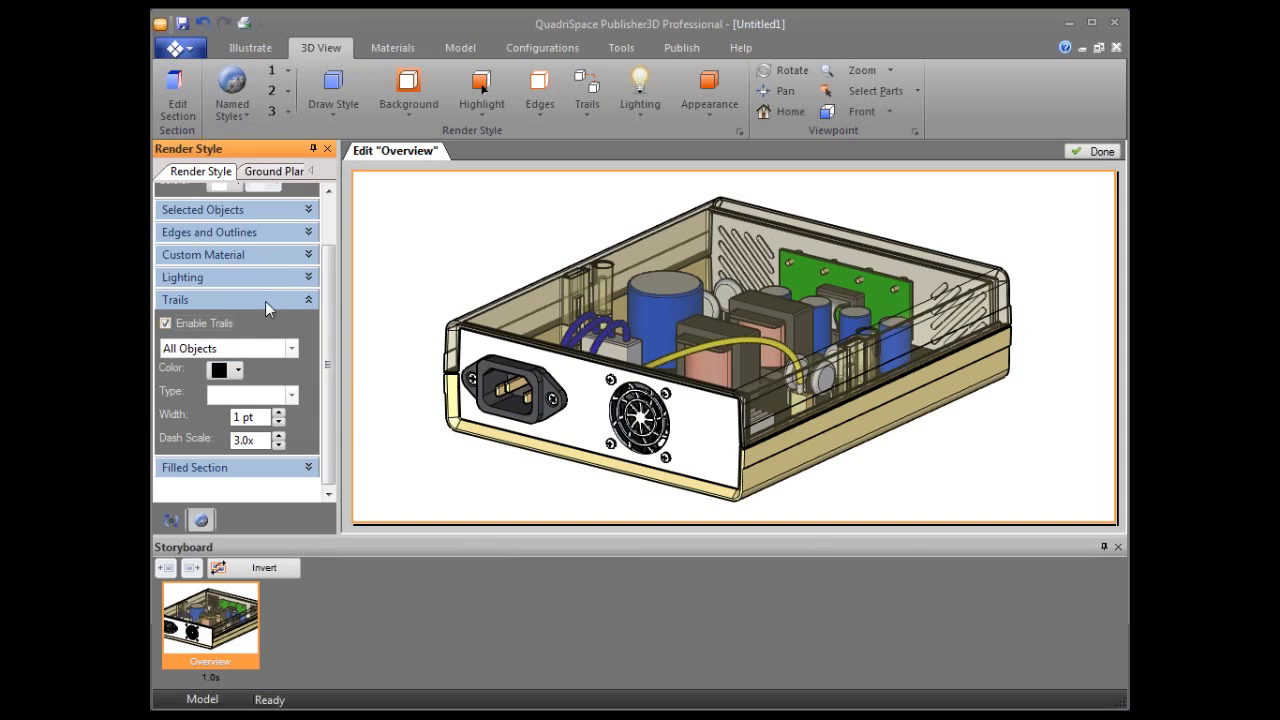
left_click(265, 301)
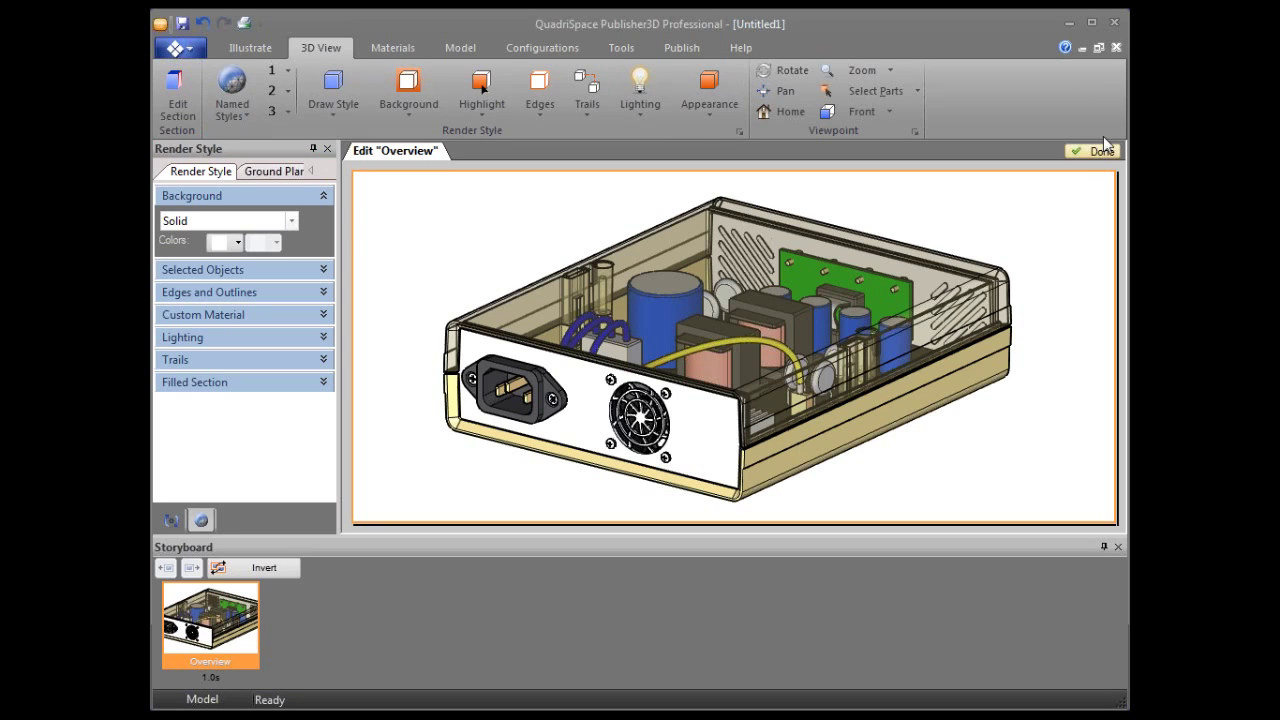
scroll(760, 352, "down", 3)
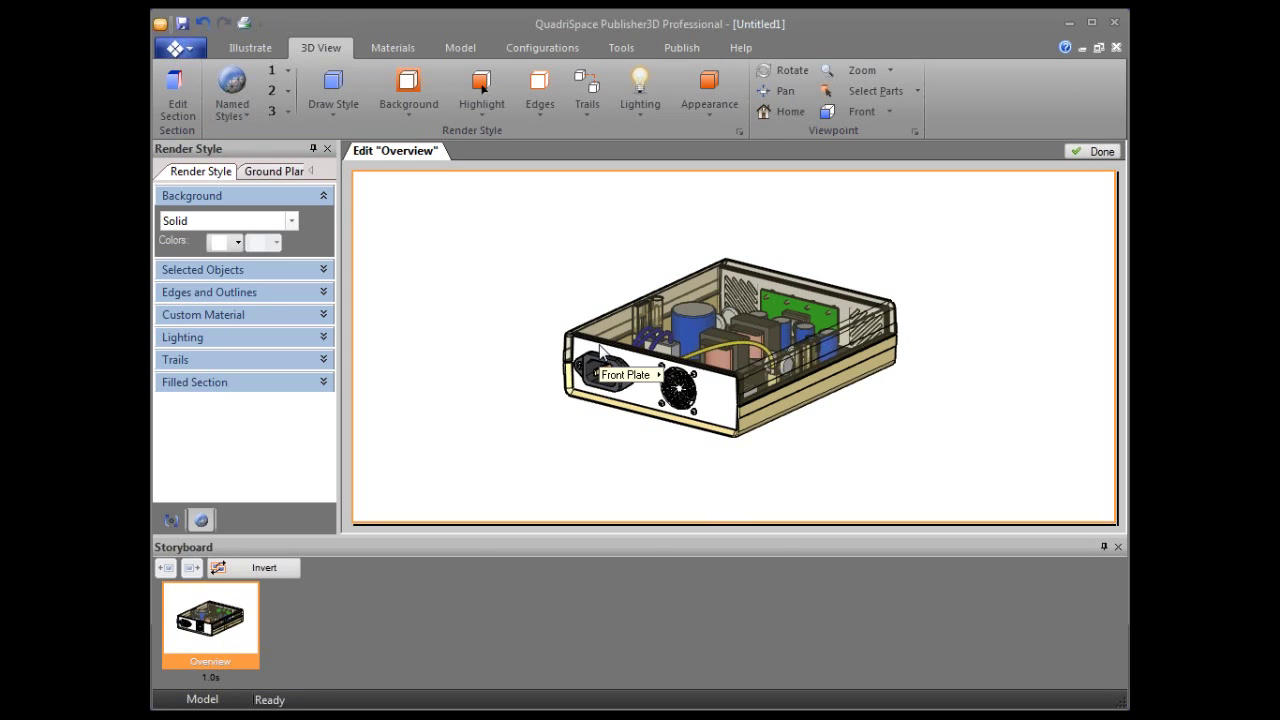
Draw a notched arrow shape beside the front plate, aim it at the power inlet, and reduce the arrow's height.
left_click(245, 46)
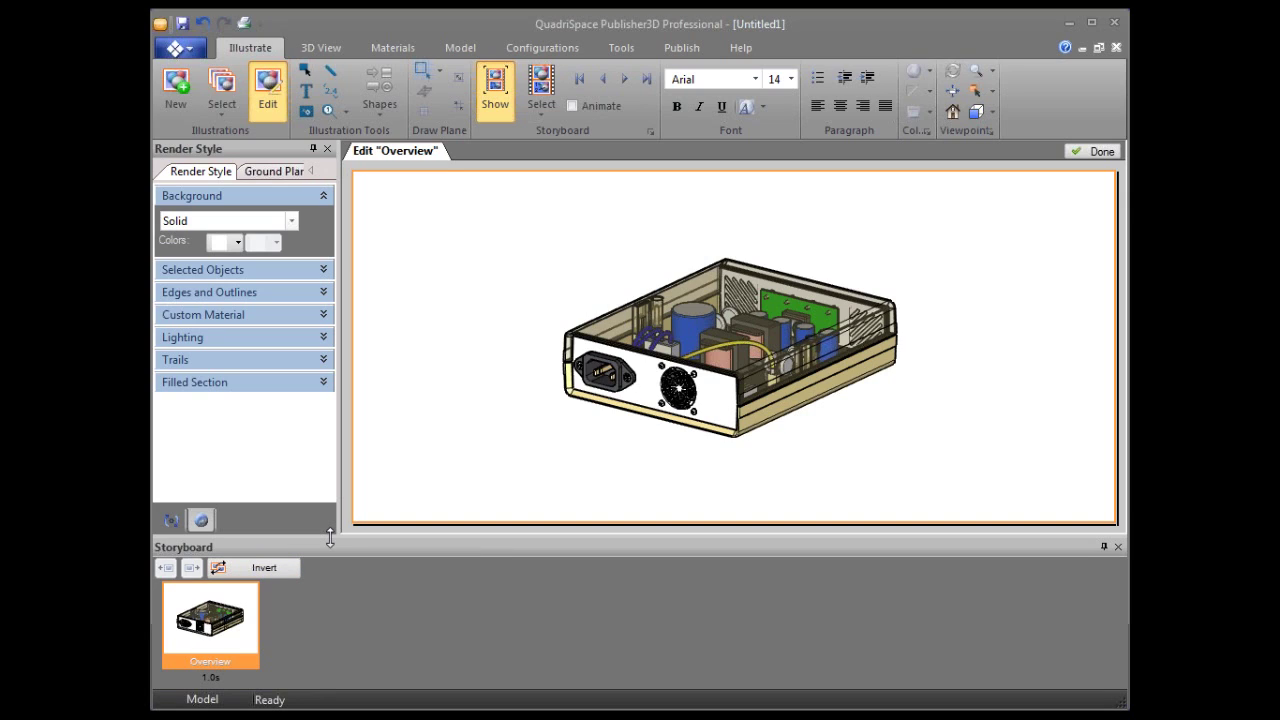
left_click(380, 106)
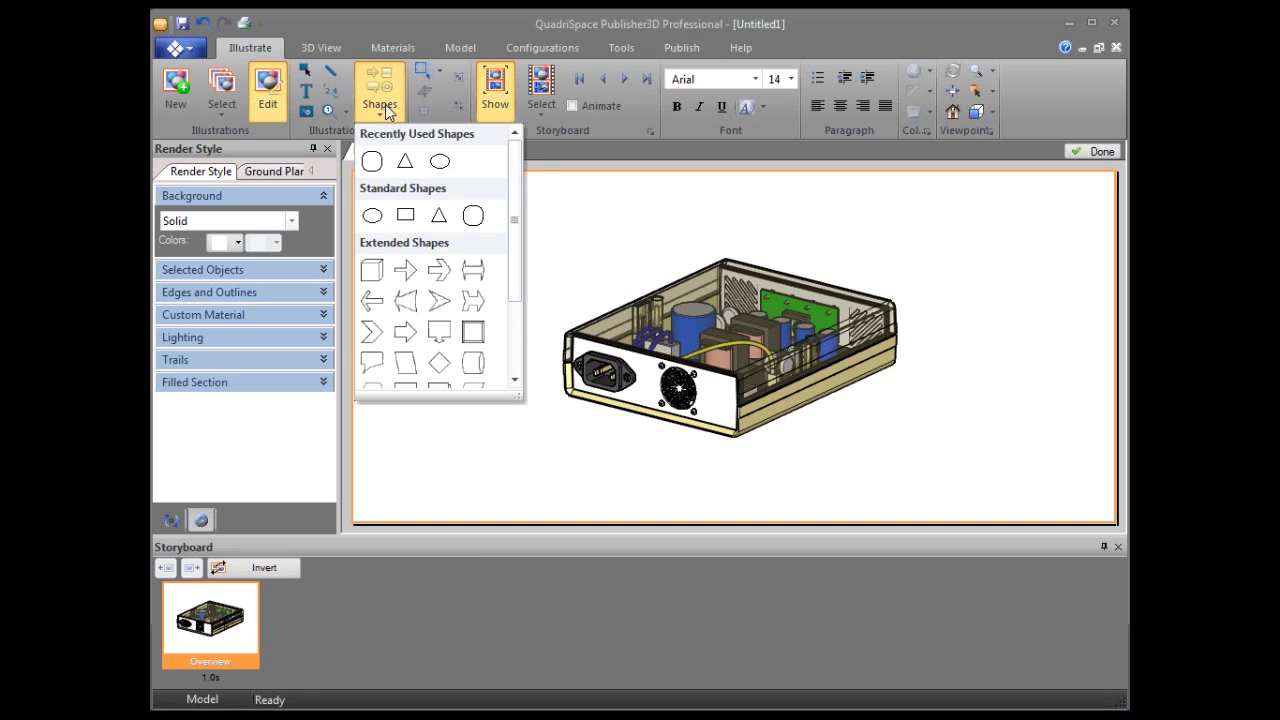
left_click(447, 272)
left_click_drag(460, 303, 560, 414)
left_click_drag(534, 357, 522, 375)
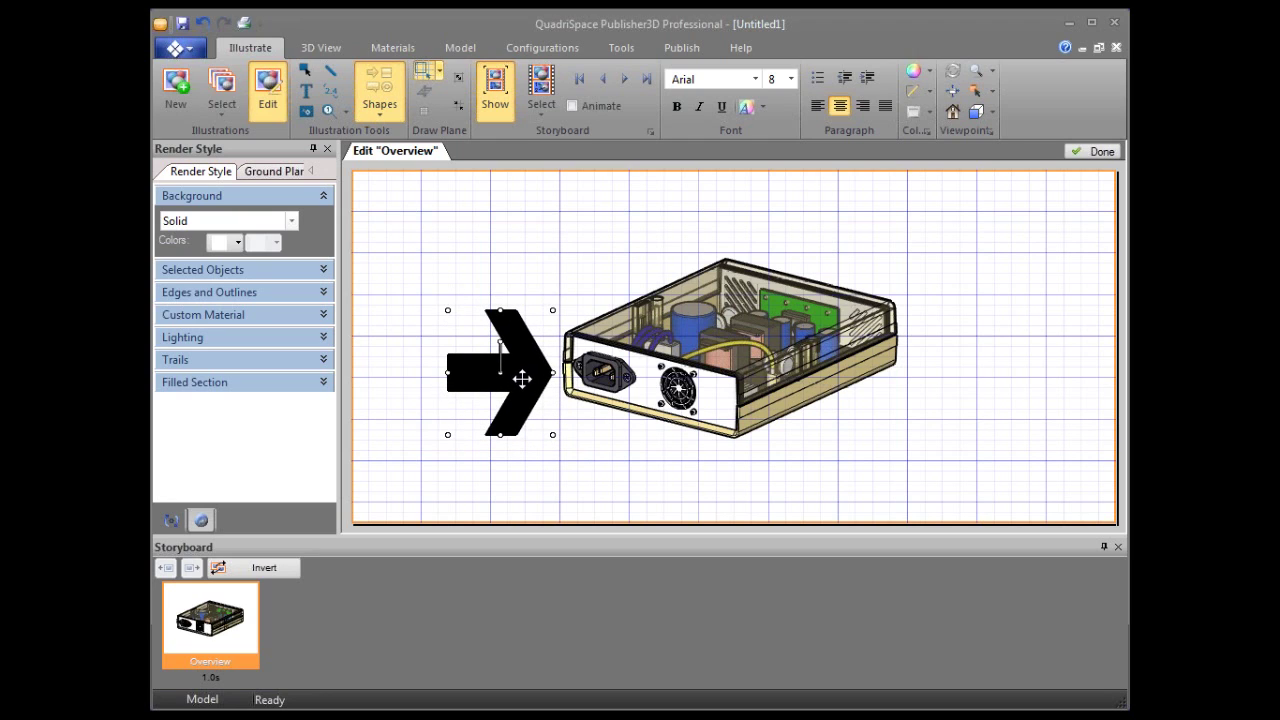
left_click_drag(499, 437, 524, 370)
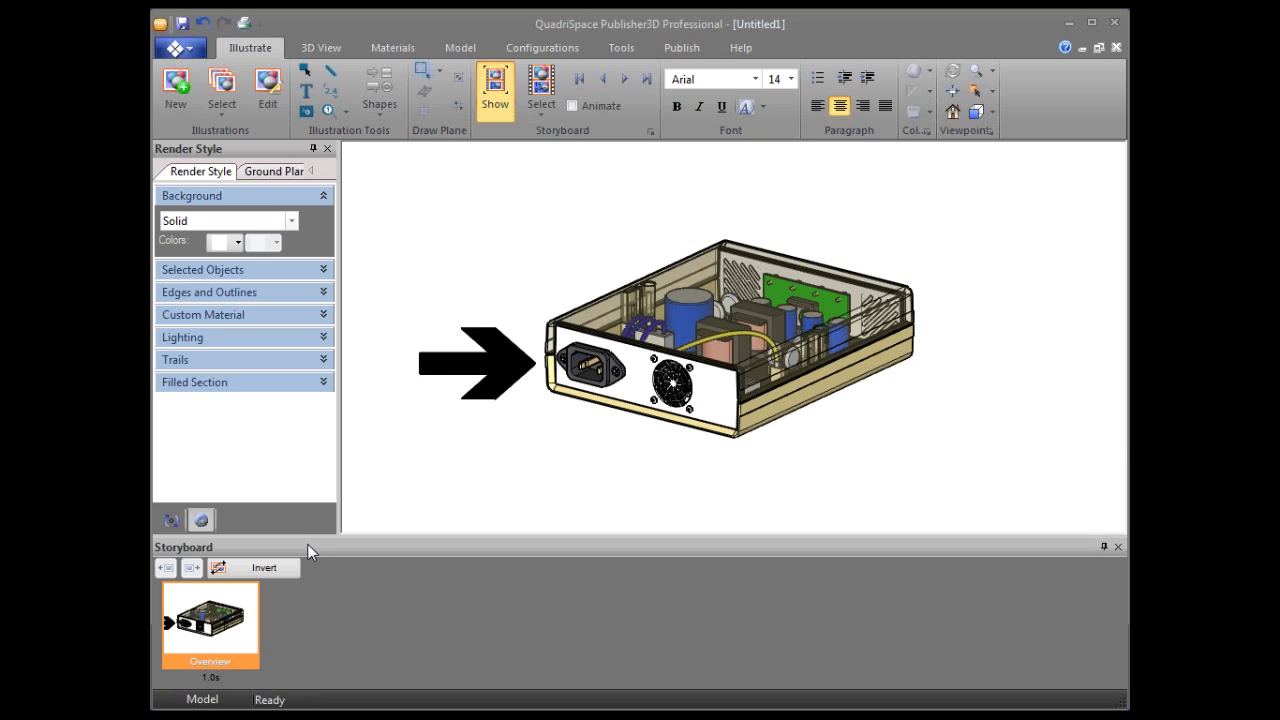
Rotate the model to see it from higher above and create a new exploded view named Exploded View(1).
left_click_drag(728, 456, 748, 352)
scroll(748, 352, "down", 3)
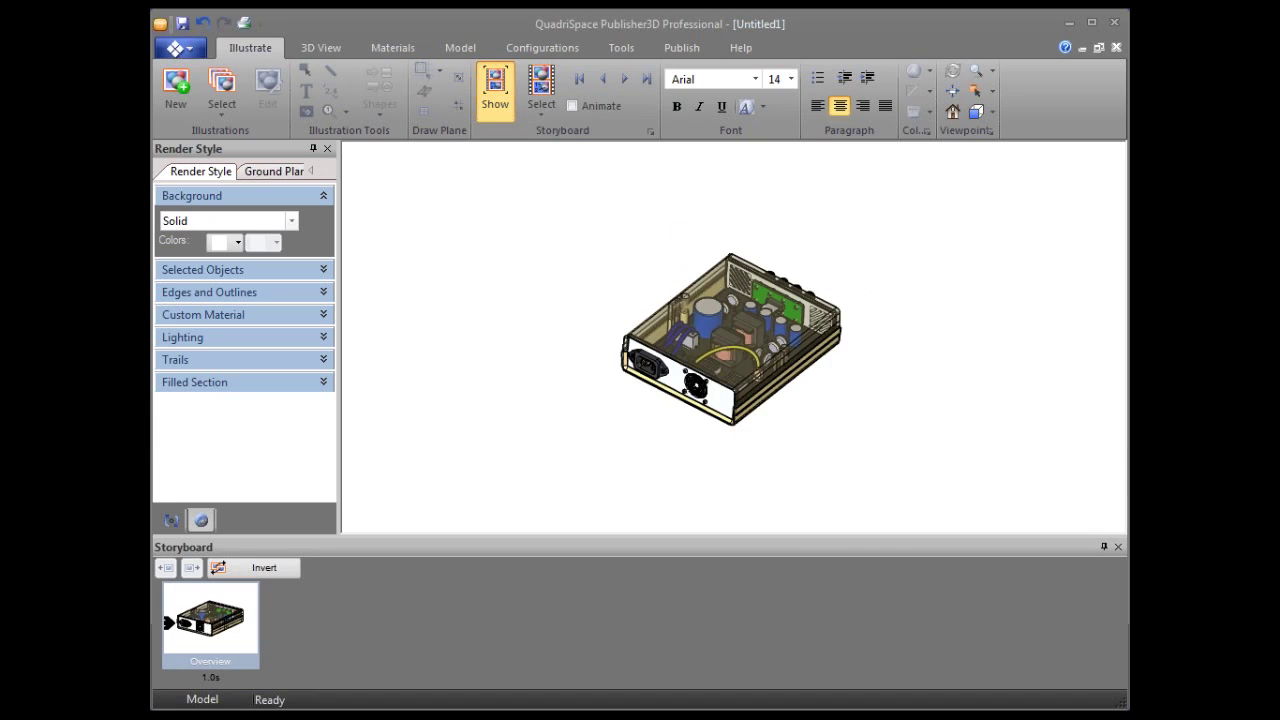
left_click(459, 49)
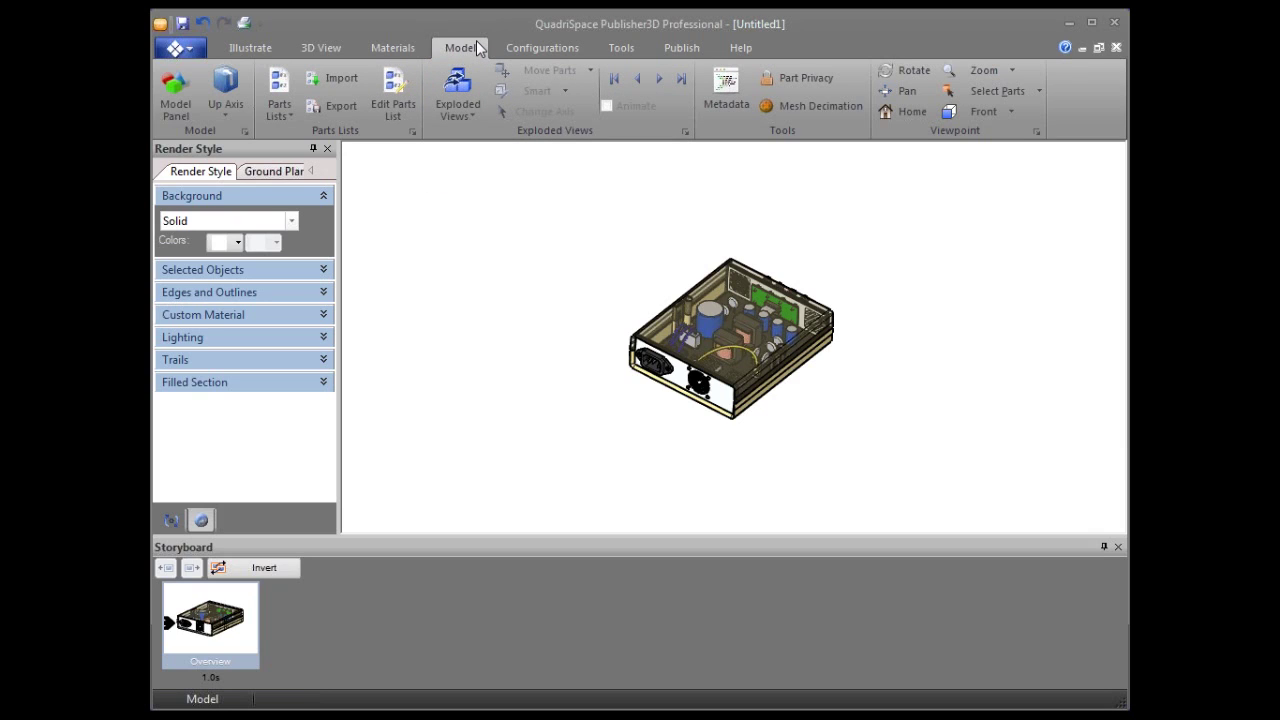
left_click(459, 110)
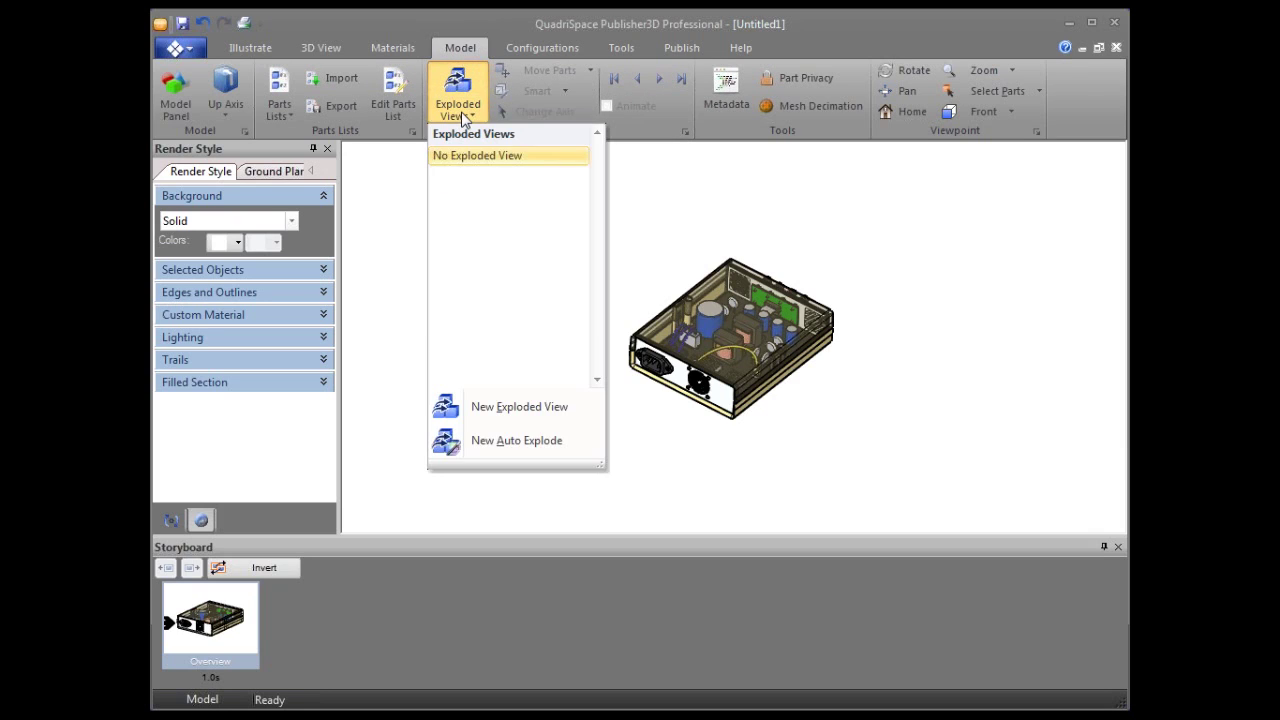
left_click(556, 410)
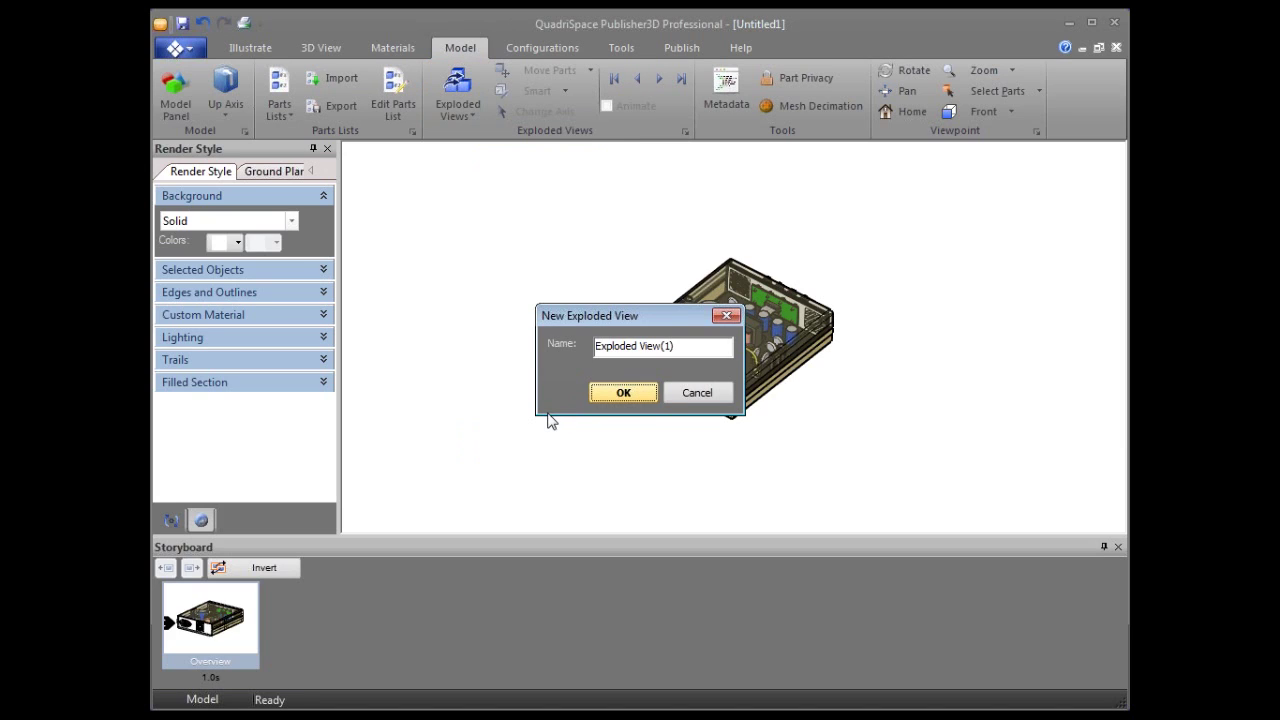
left_click(614, 393)
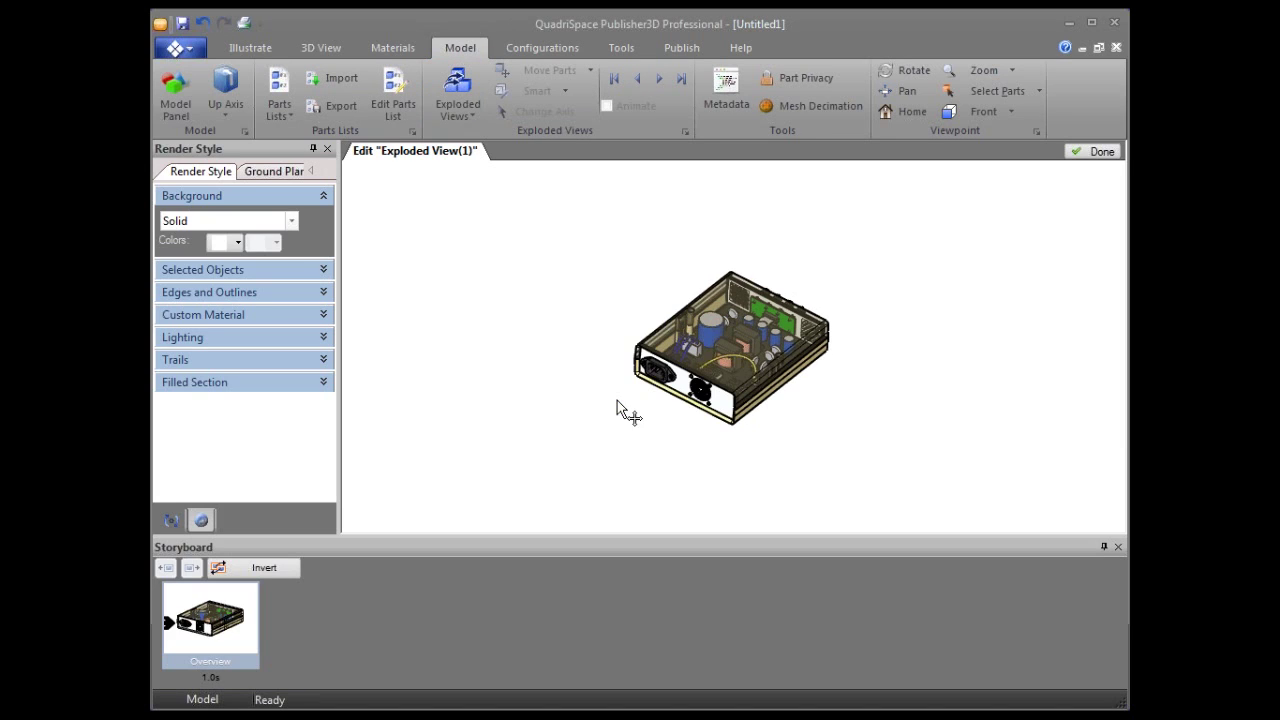
Lift the enclosure's top cover straight up off the power supply as the first step of the exploded view.
left_click(726, 324)
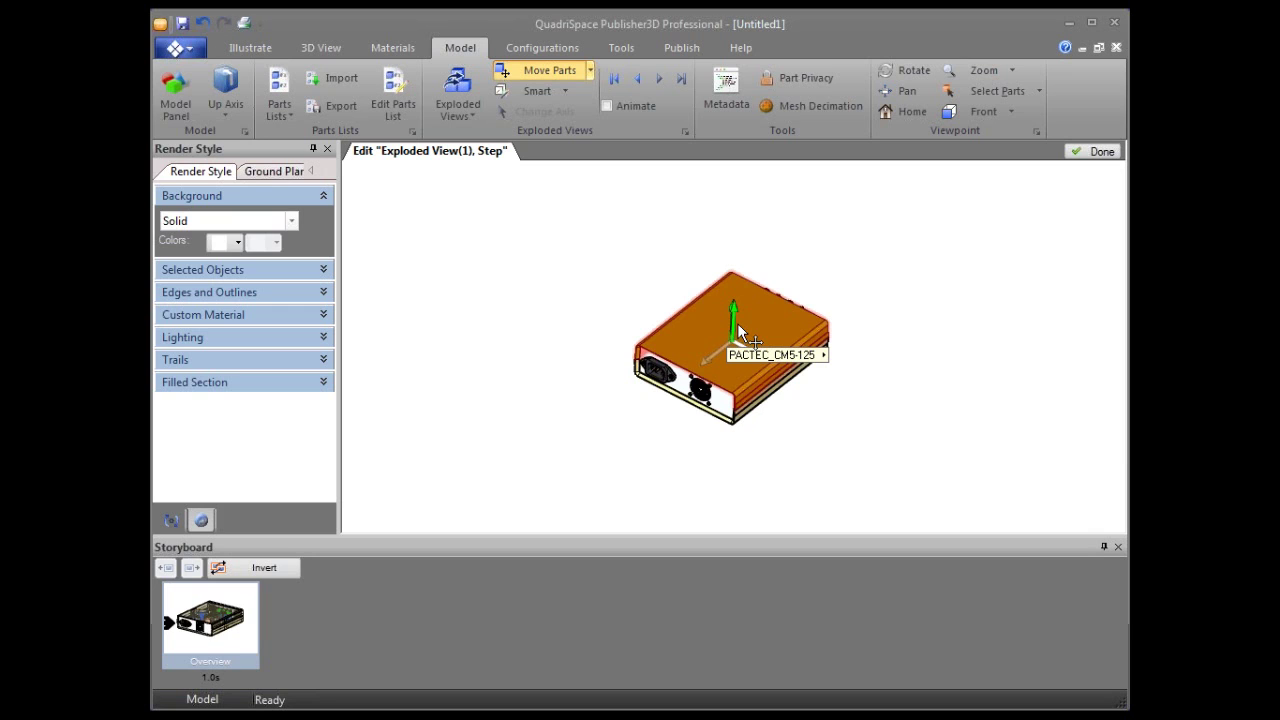
left_click_drag(733, 327, 738, 222)
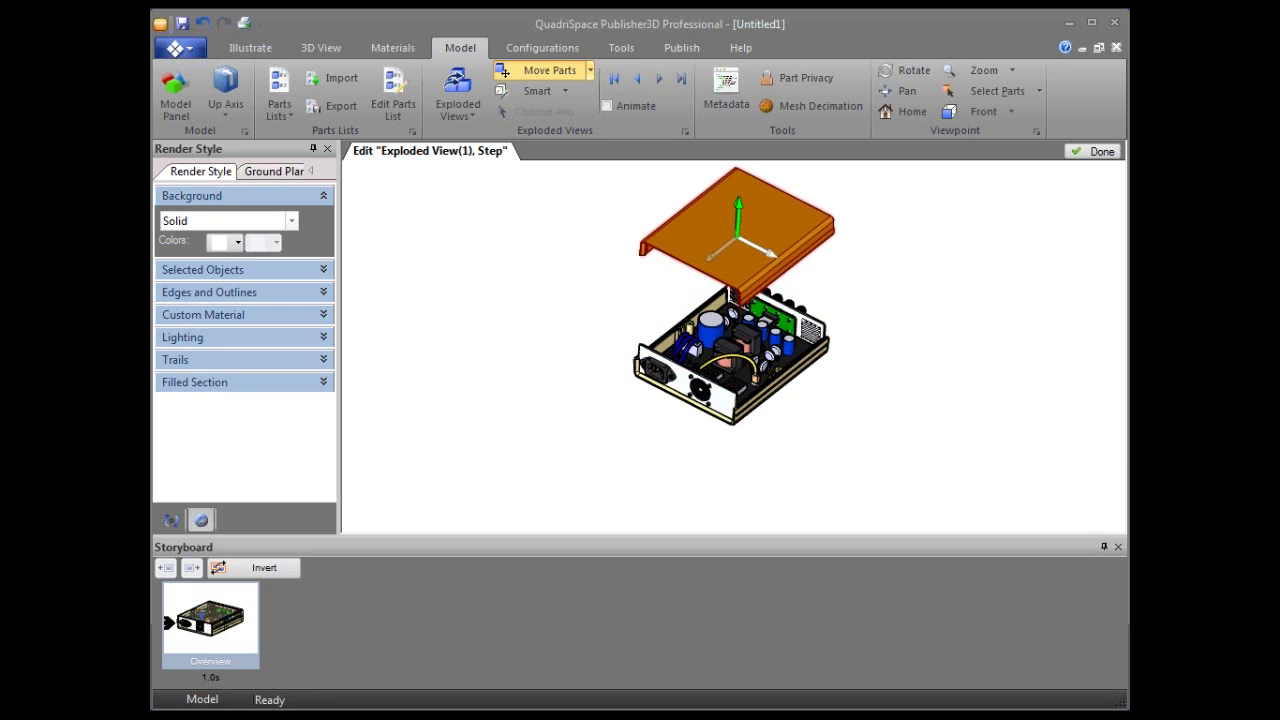
scroll(866, 453, "up", 5)
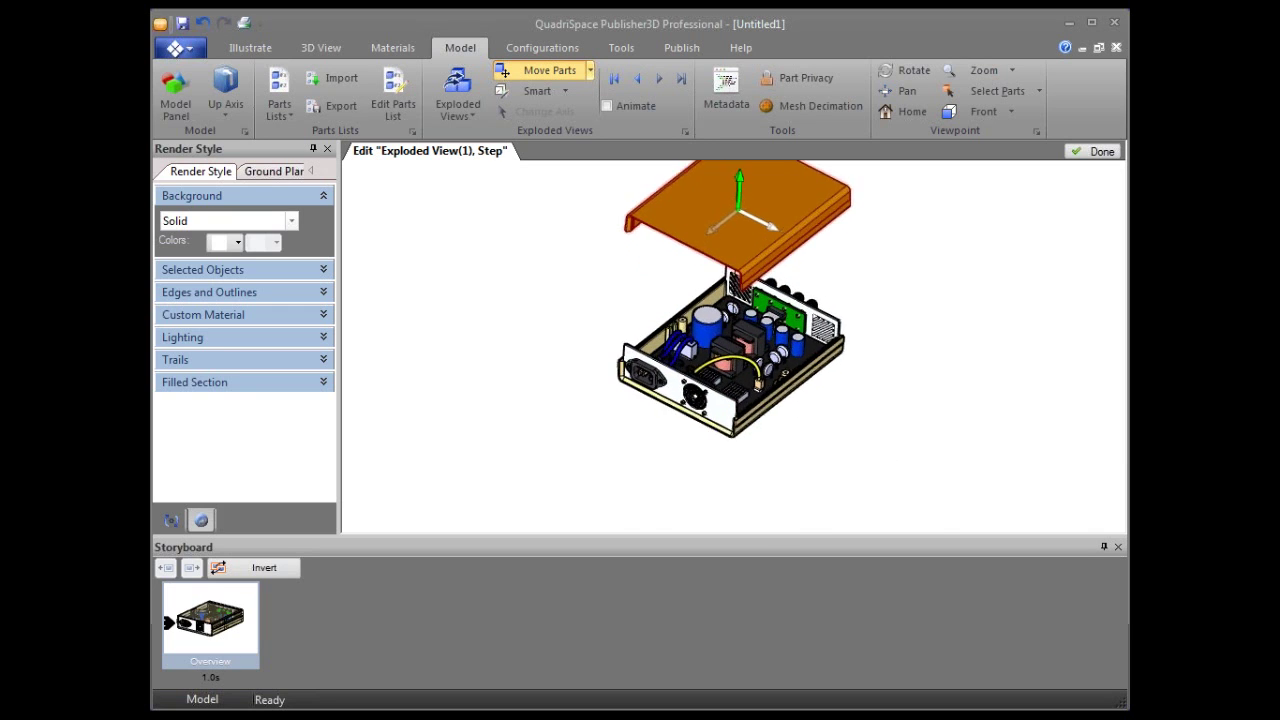
scroll(923, 423, "down", 5)
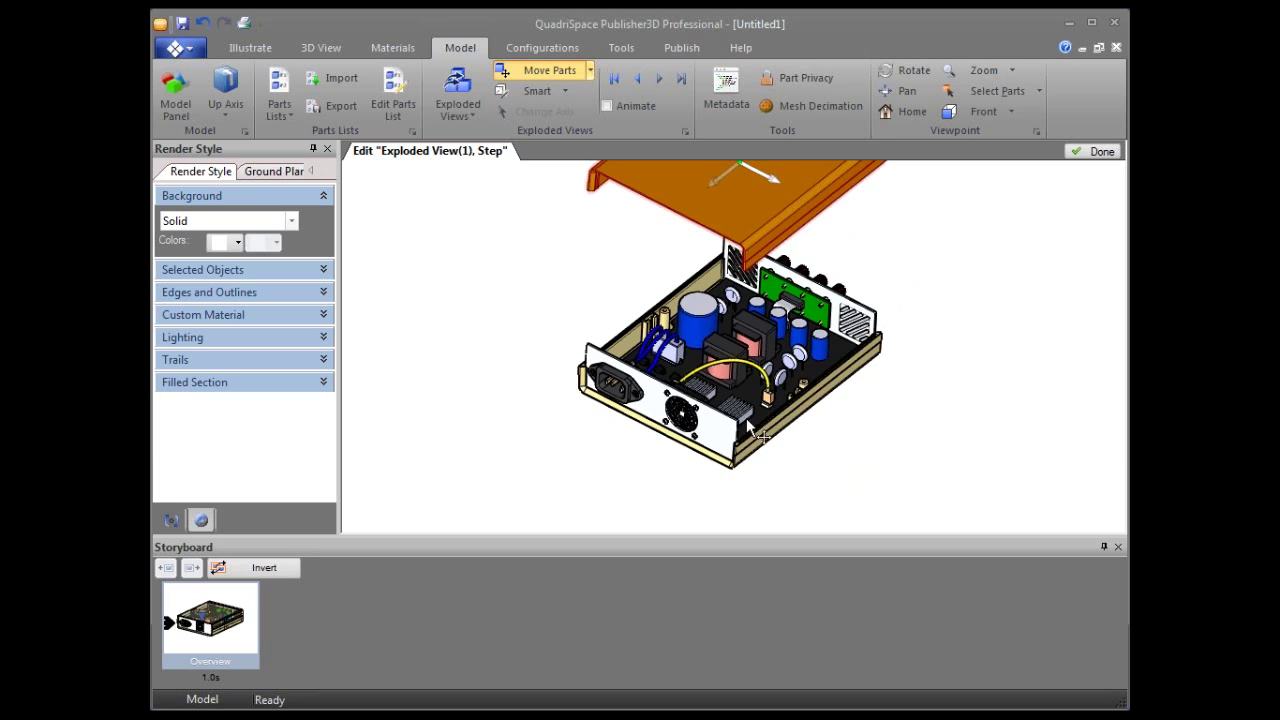
scroll(794, 464, "up", 2)
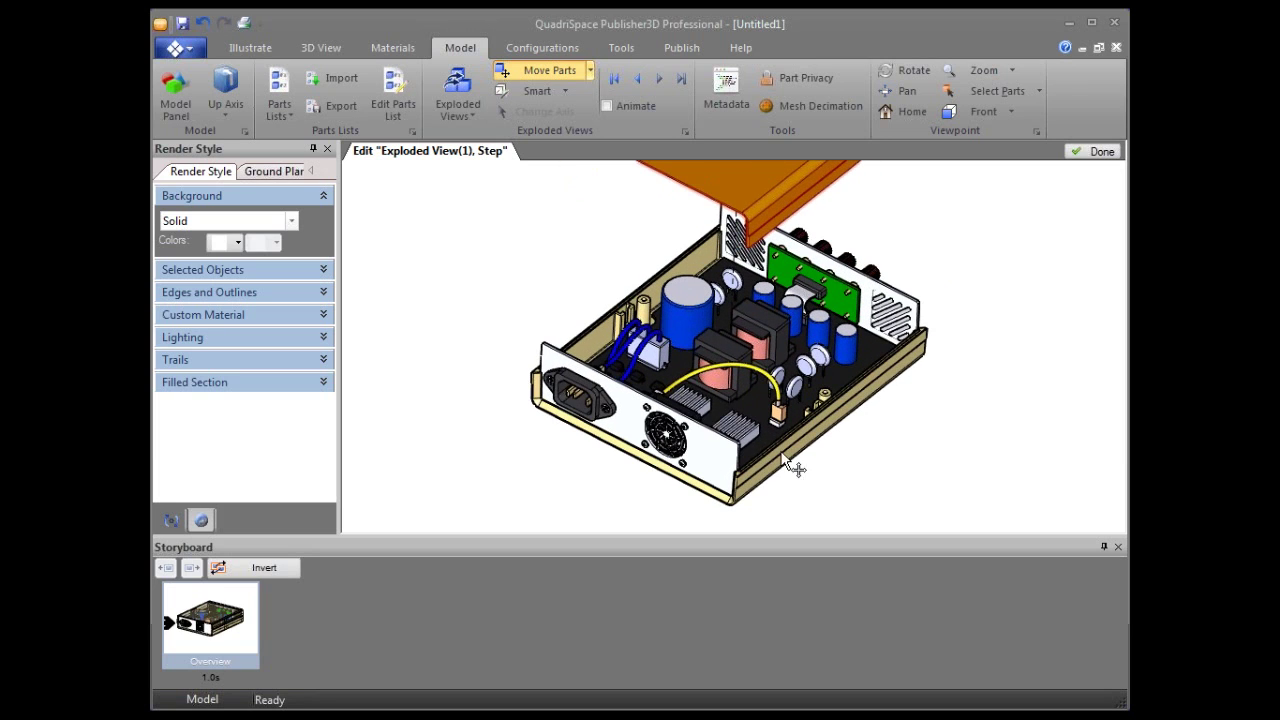
Pull the fan screws, the power inlet screws and the power inlet itself straight out in front of the front plate.
left_click(663, 425)
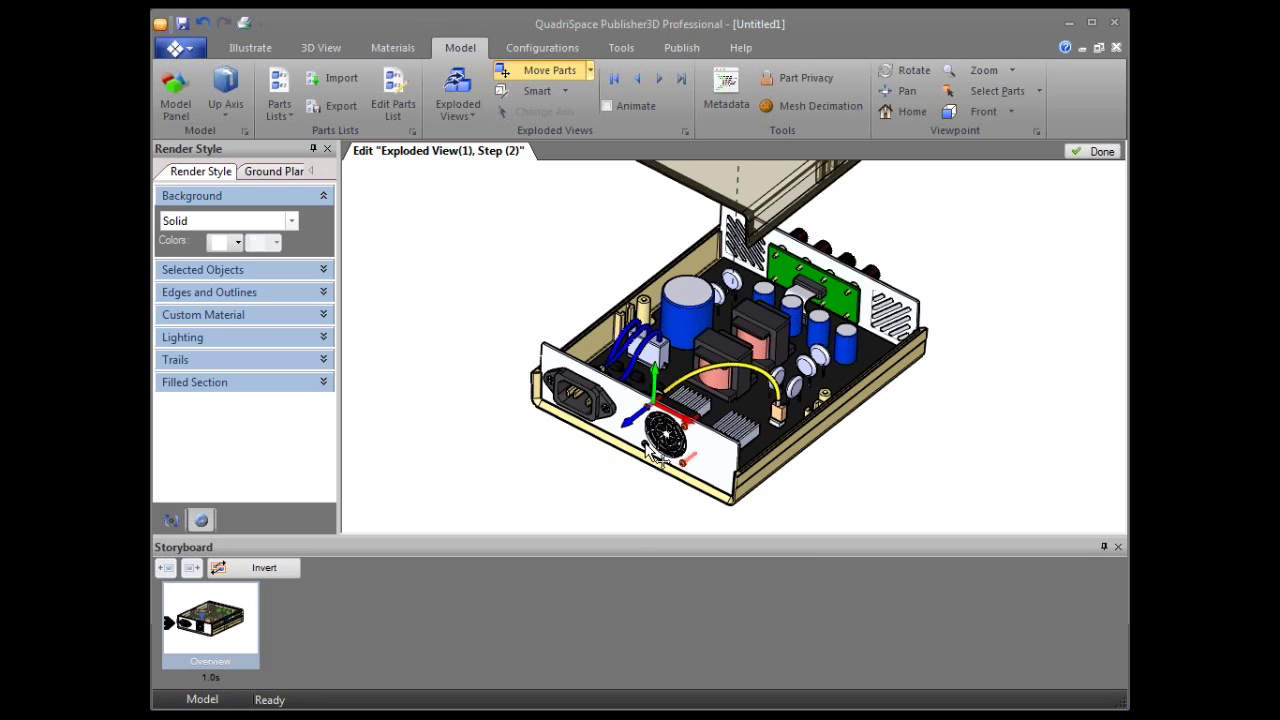
left_click_drag(637, 424, 508, 520)
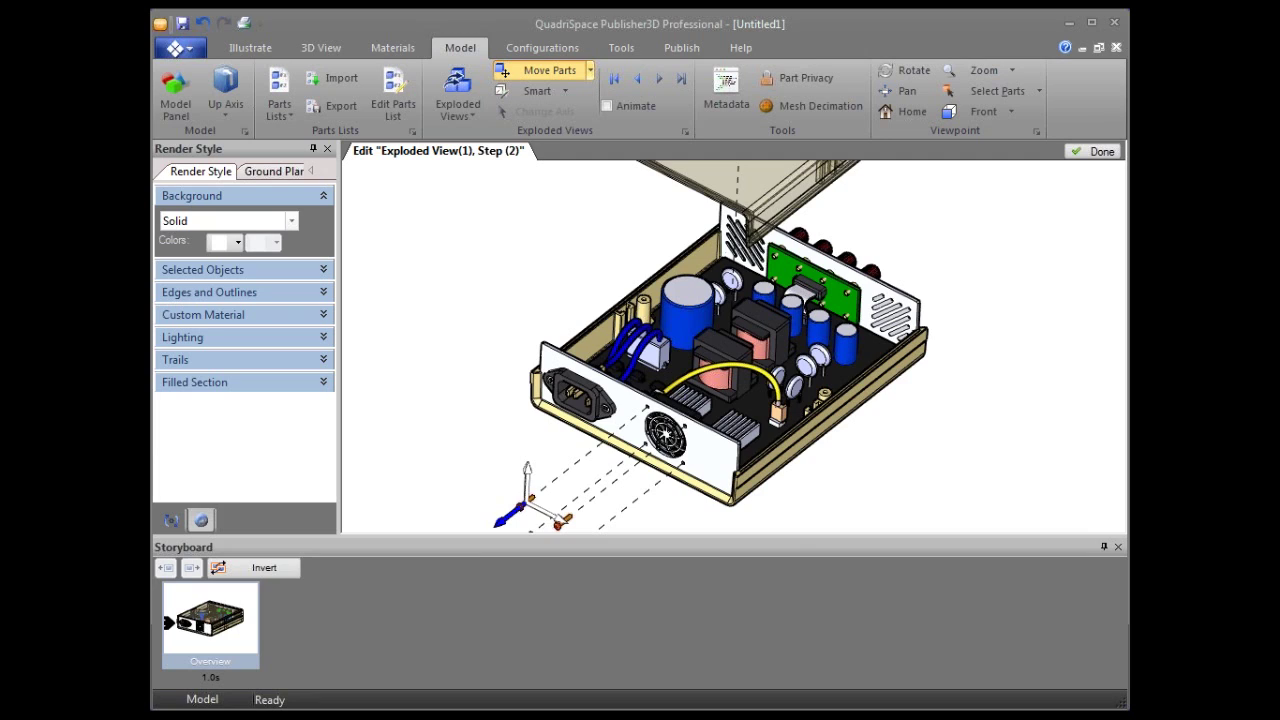
left_click(595, 430)
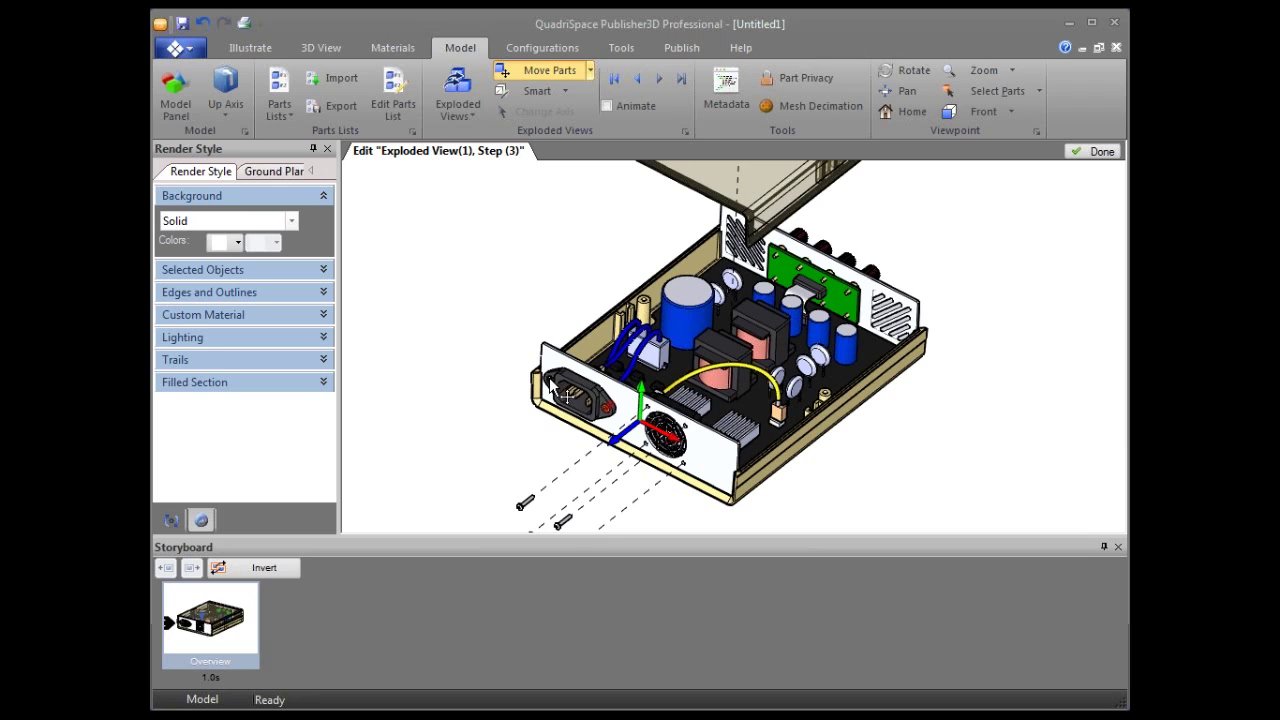
left_click_drag(625, 433, 545, 496)
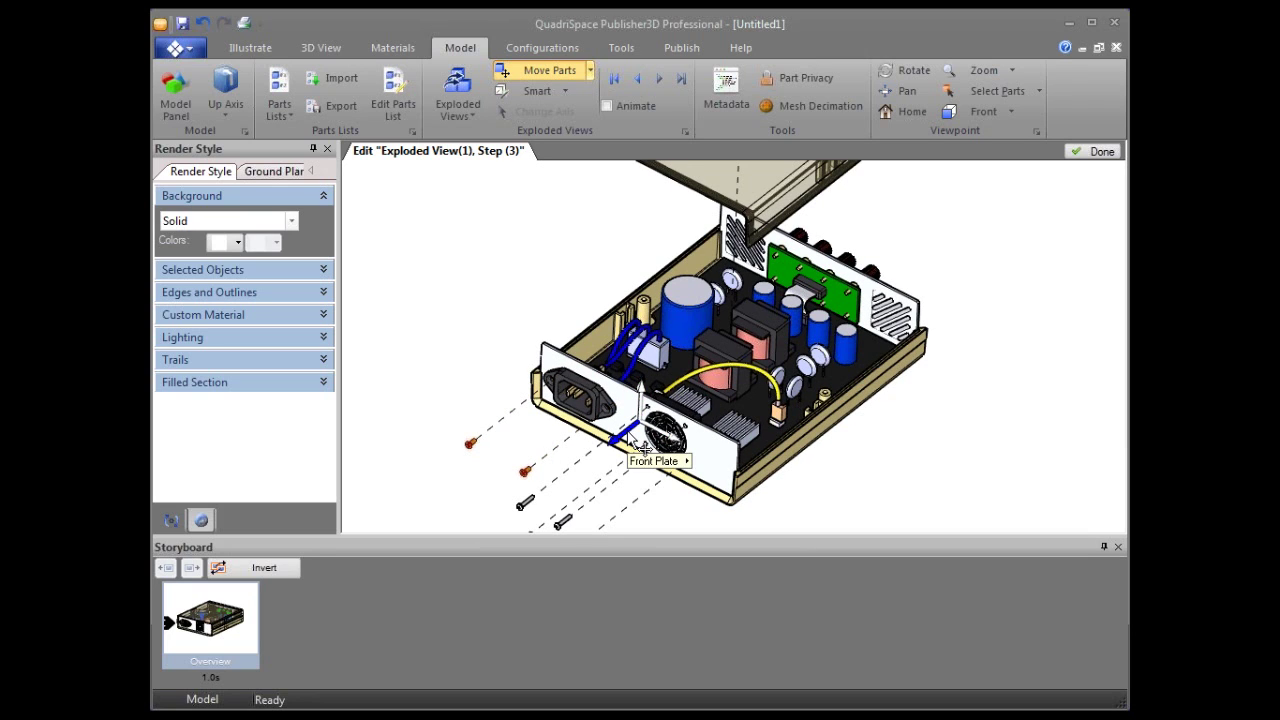
left_click(595, 398)
left_click_drag(566, 405, 507, 443)
Lift the blue wire harness together with its connector straight up above the enclosure.
middle_click_drag(876, 460, 748, 380)
left_click(748, 380)
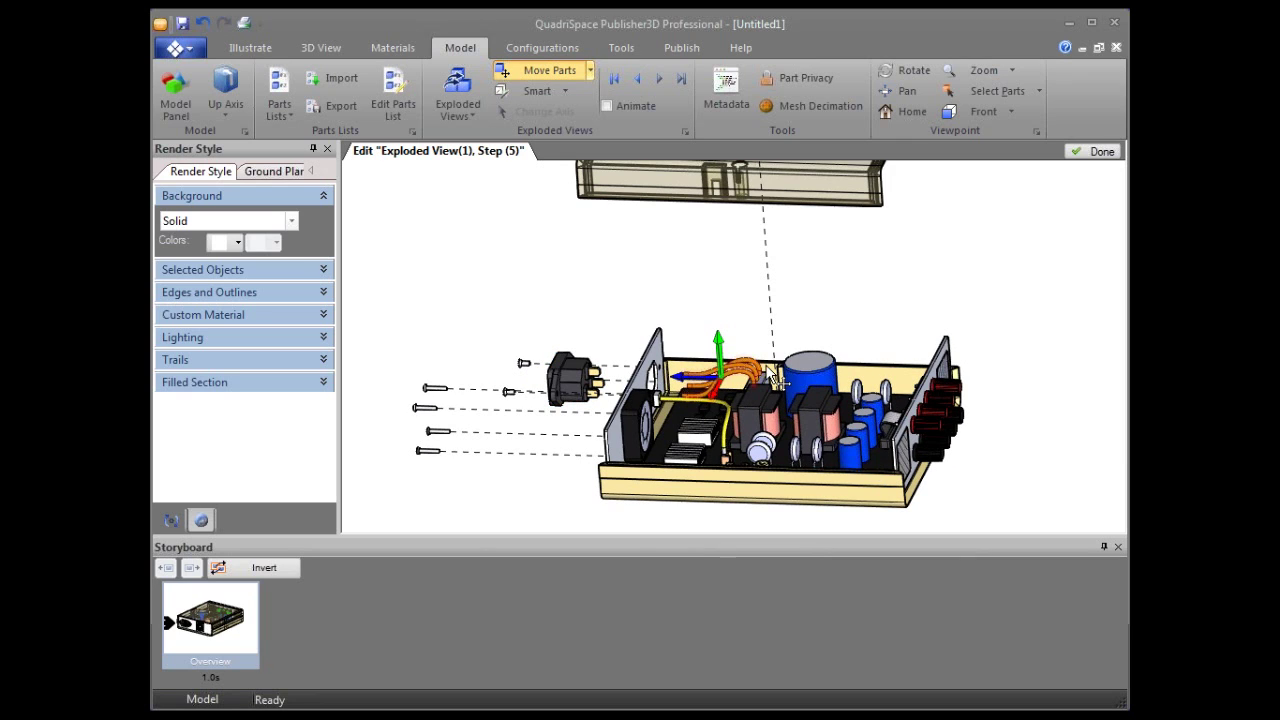
mouse_move(720, 356)
left_mouse_down()
mouse_move(720, 330)
mouse_move(722, 362)
left_mouse_up()
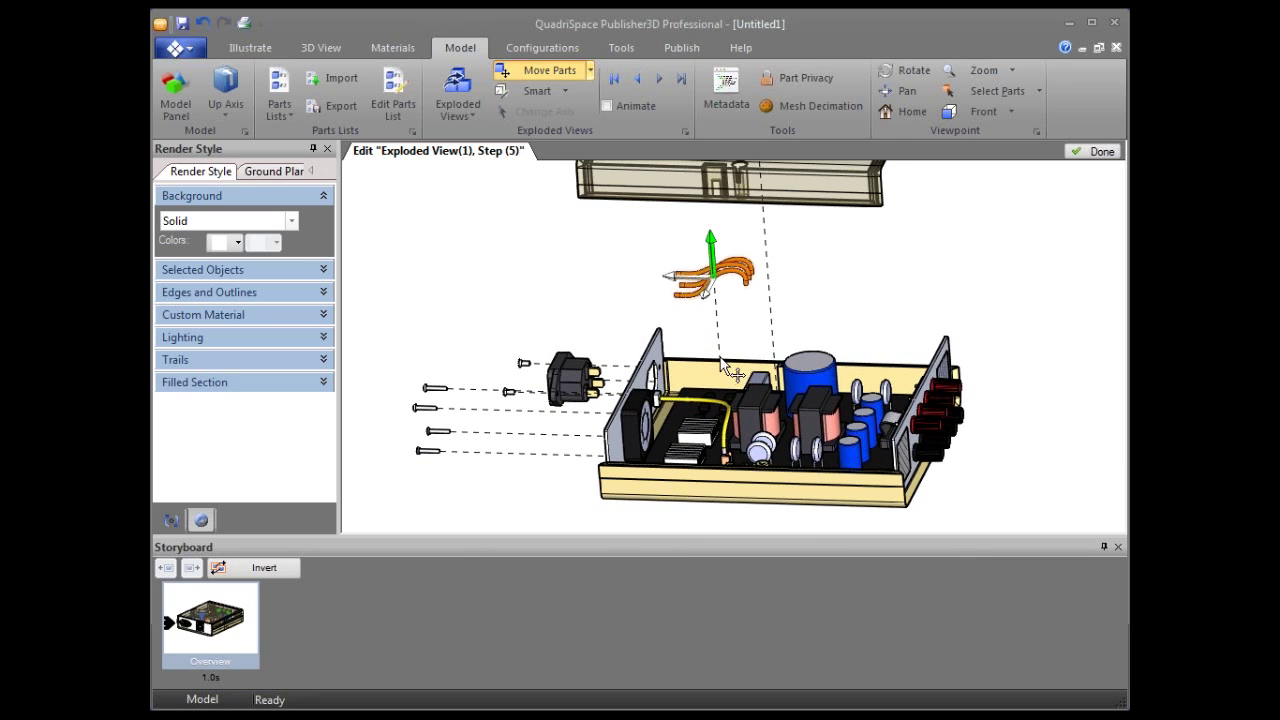
left_click(772, 386, "ctrl")
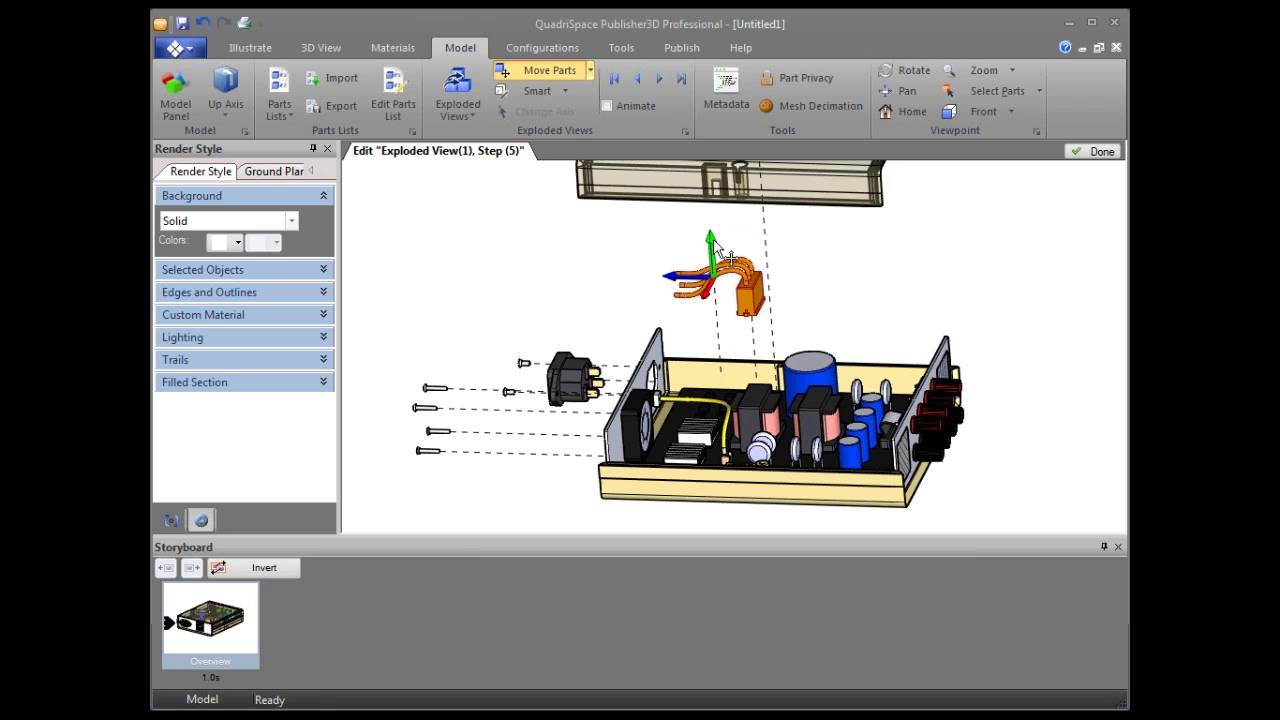
Lift the fan together with its yellow cable and connector straight up out of the enclosure.
left_click(639, 402)
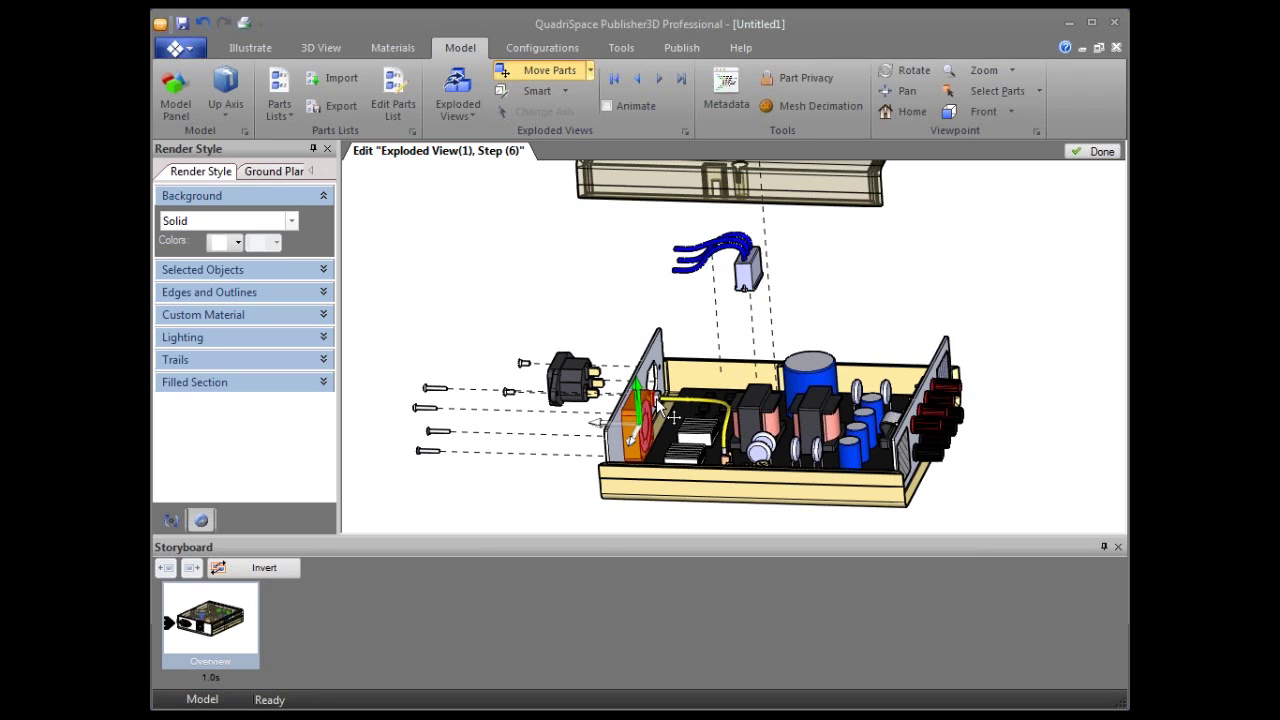
left_click(726, 457, "ctrl")
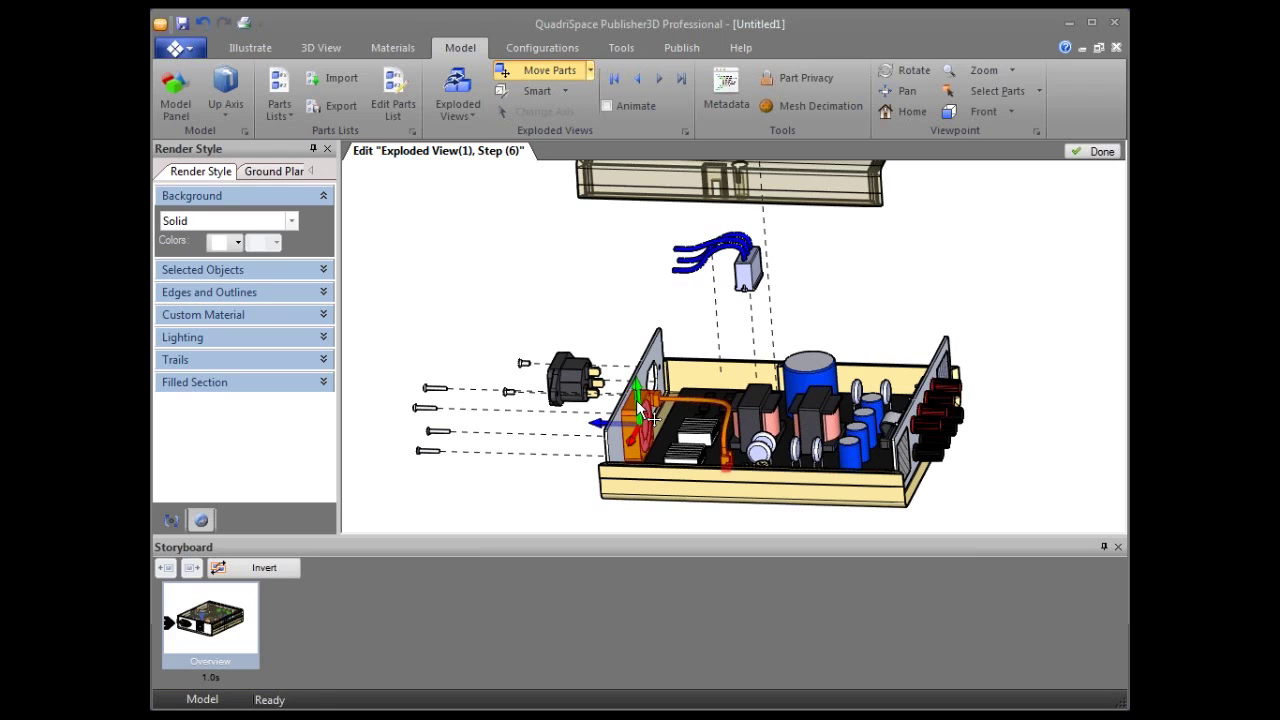
left_click_drag(636, 400, 634, 276)
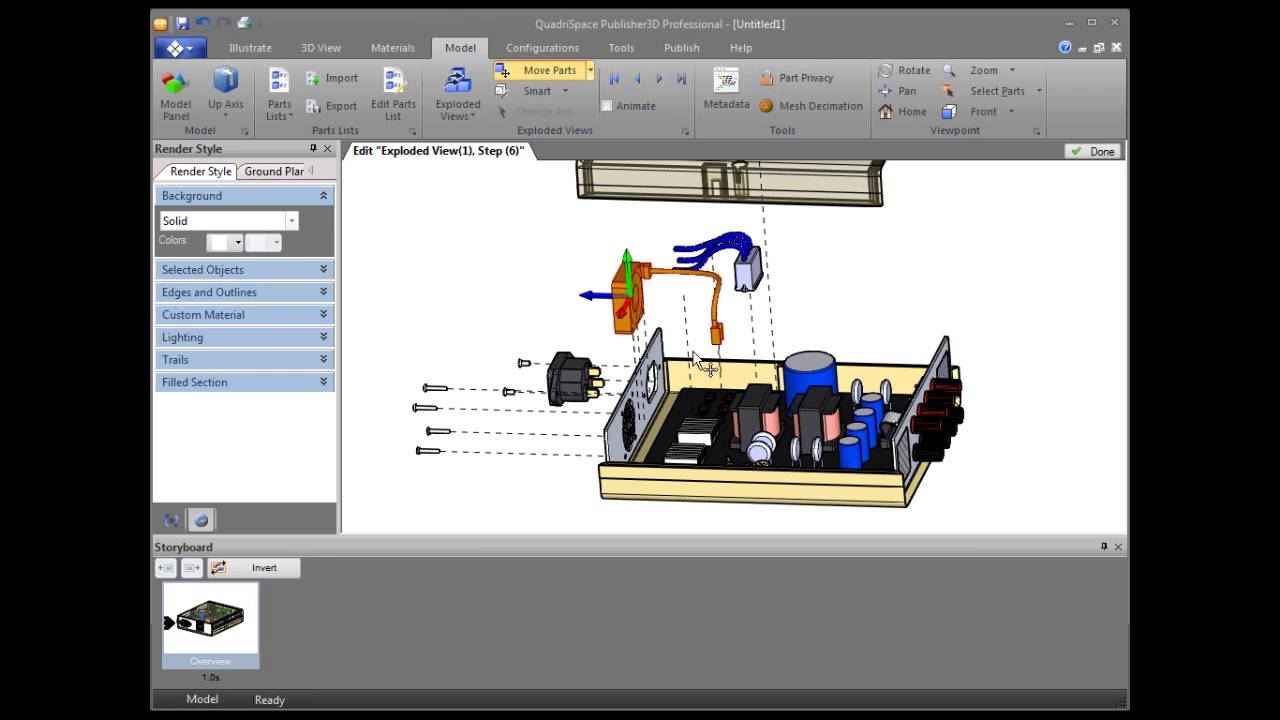
Pull all the red and black output terminals straight out behind the back plate as one explode step.
left_click_drag(1017, 457, 960, 432)
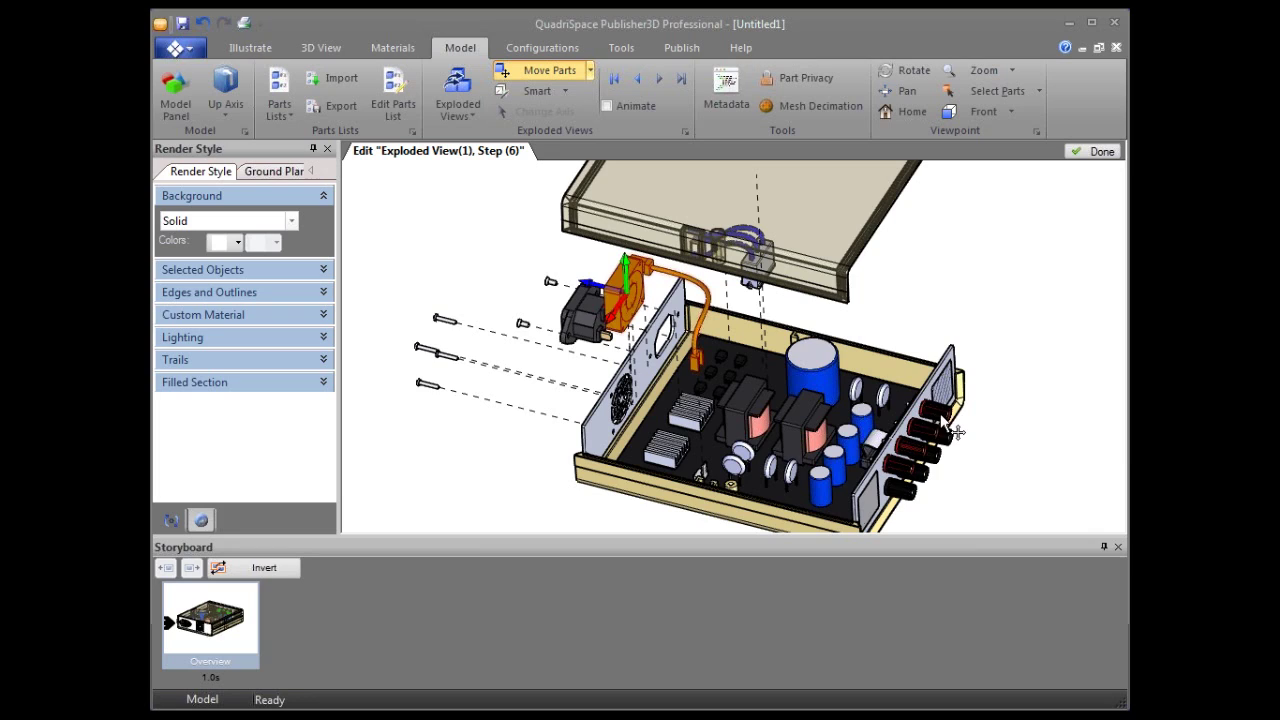
left_click(958, 436)
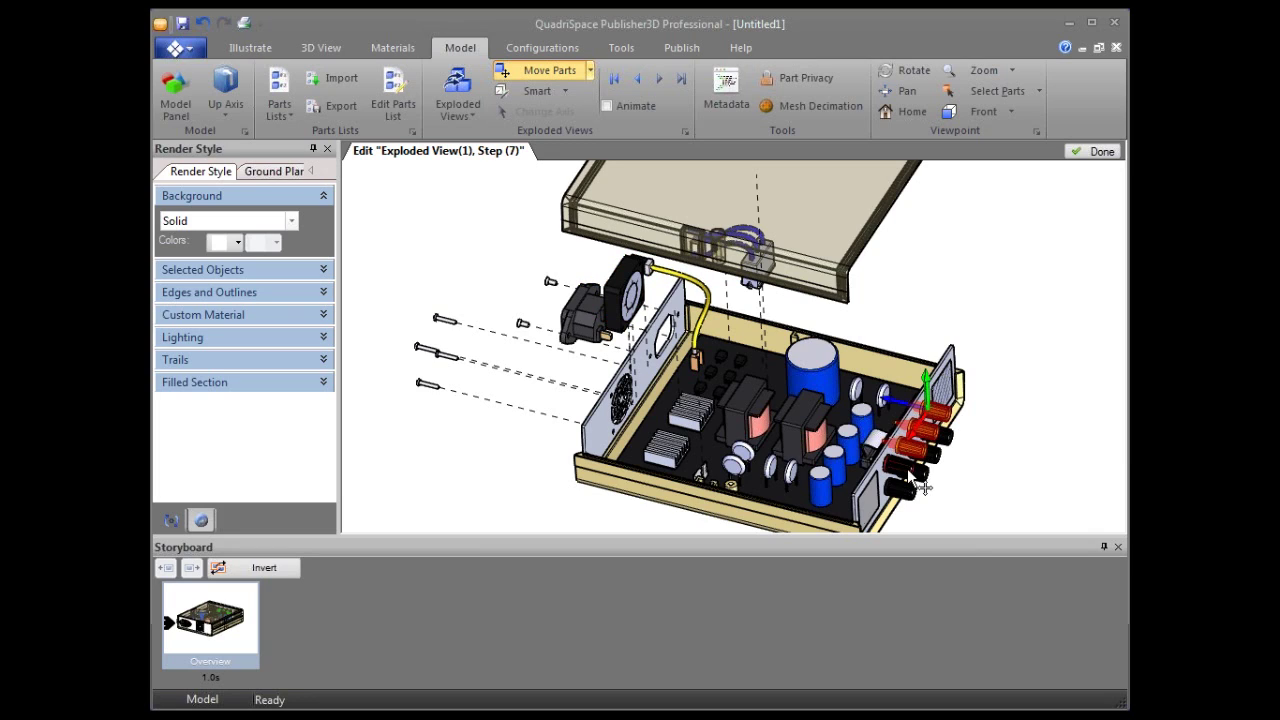
left_click(918, 468, "ctrl")
left_click(926, 478, "ctrl")
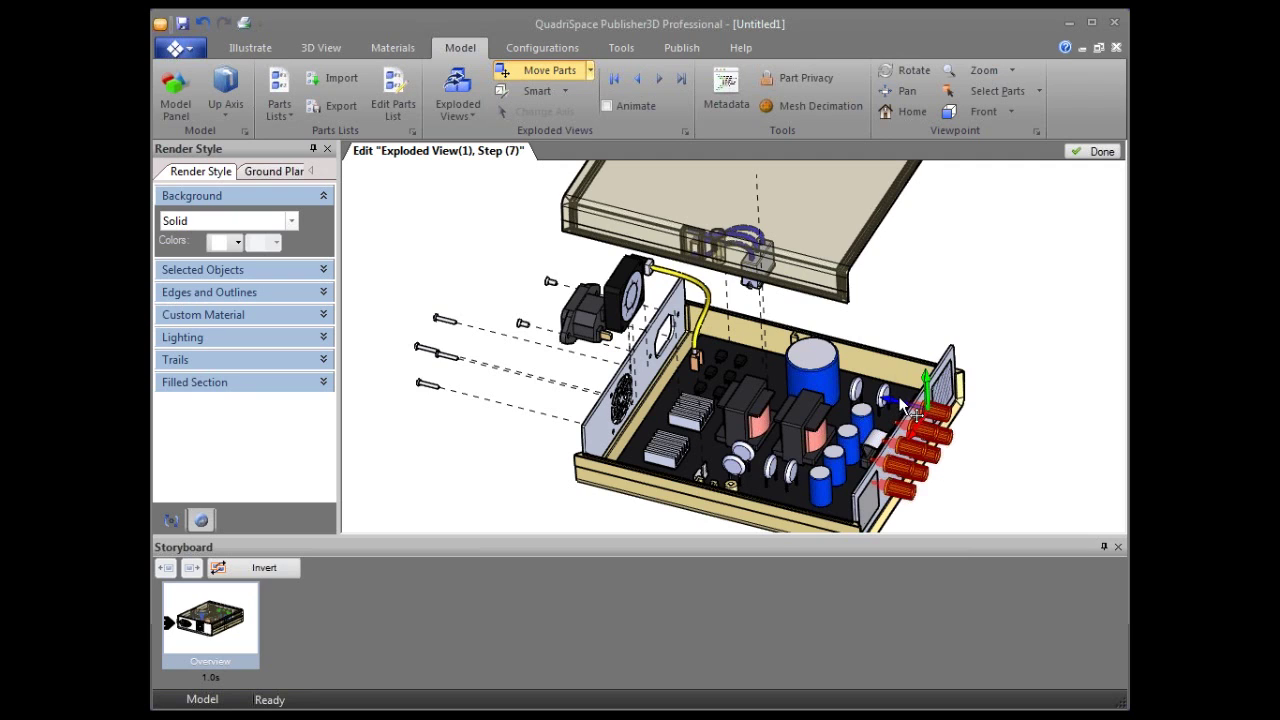
left_click_drag(910, 412, 880, 450)
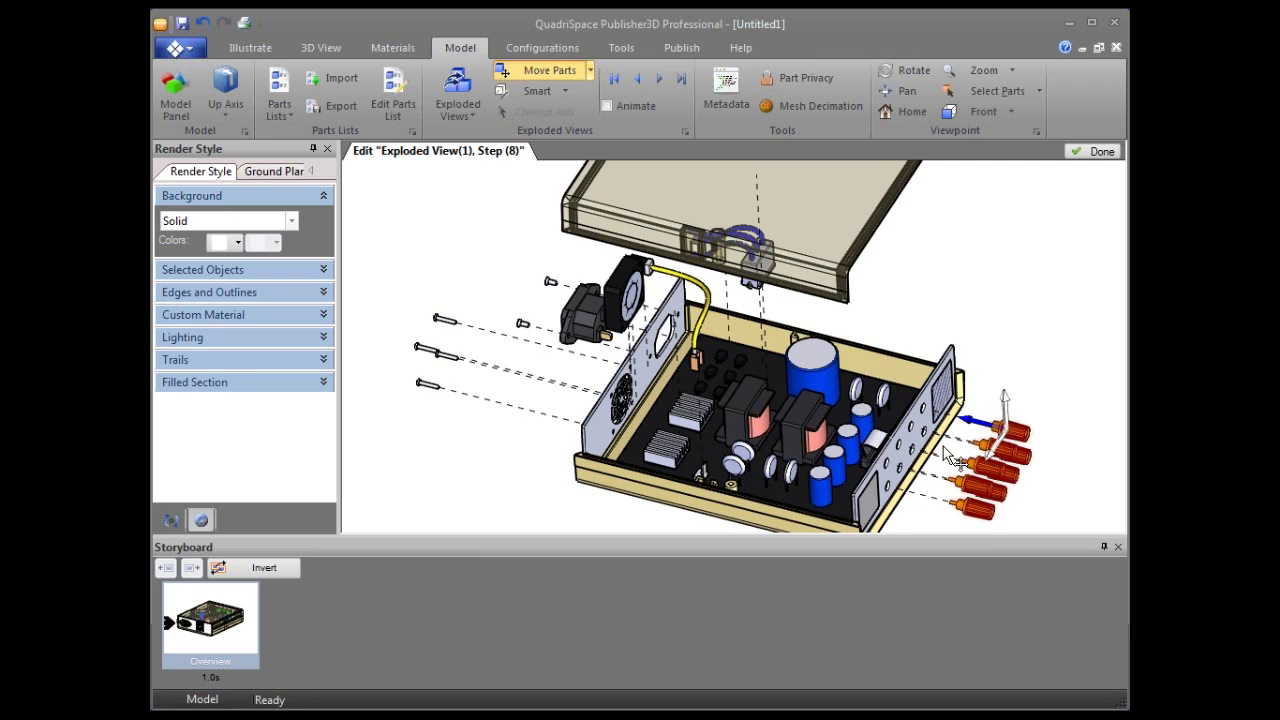
Lift the green I/O board up from the back plate and raise the whole BoardAssembly out of the enclosure base.
left_click(884, 445)
left_click_drag(870, 440, 850, 310)
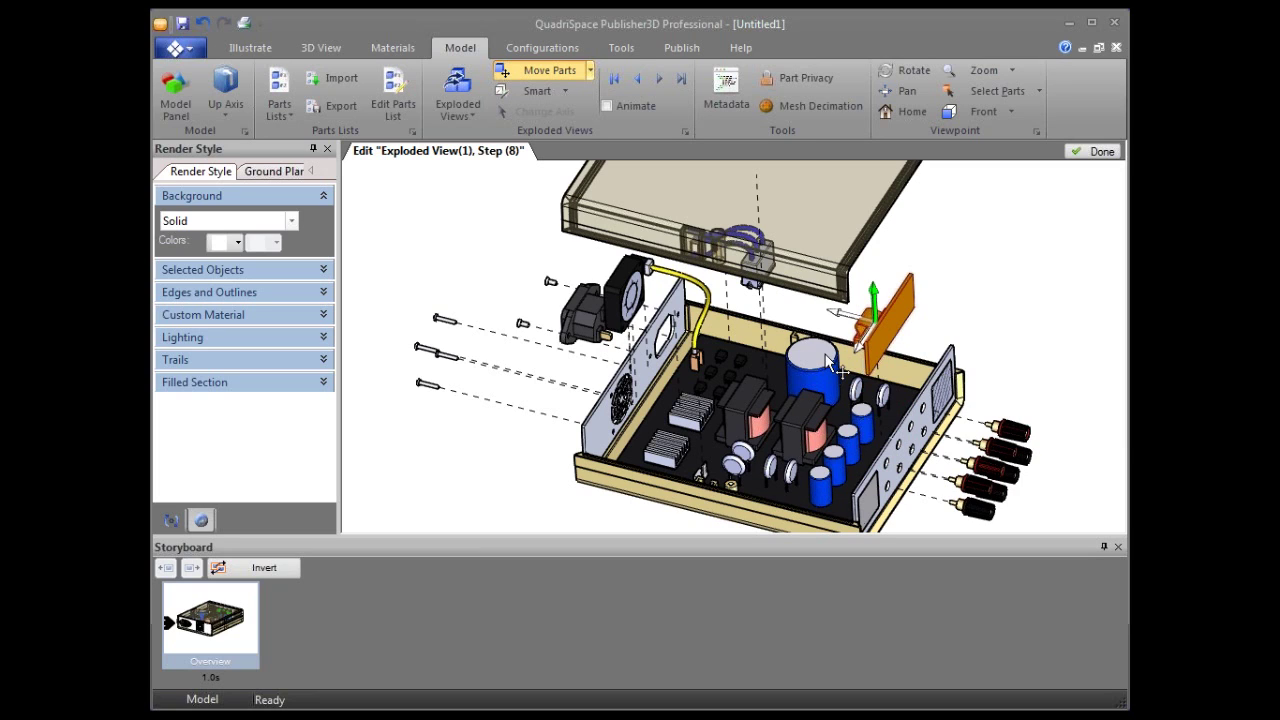
left_click(175, 92)
scroll(328, 215, "up", 10)
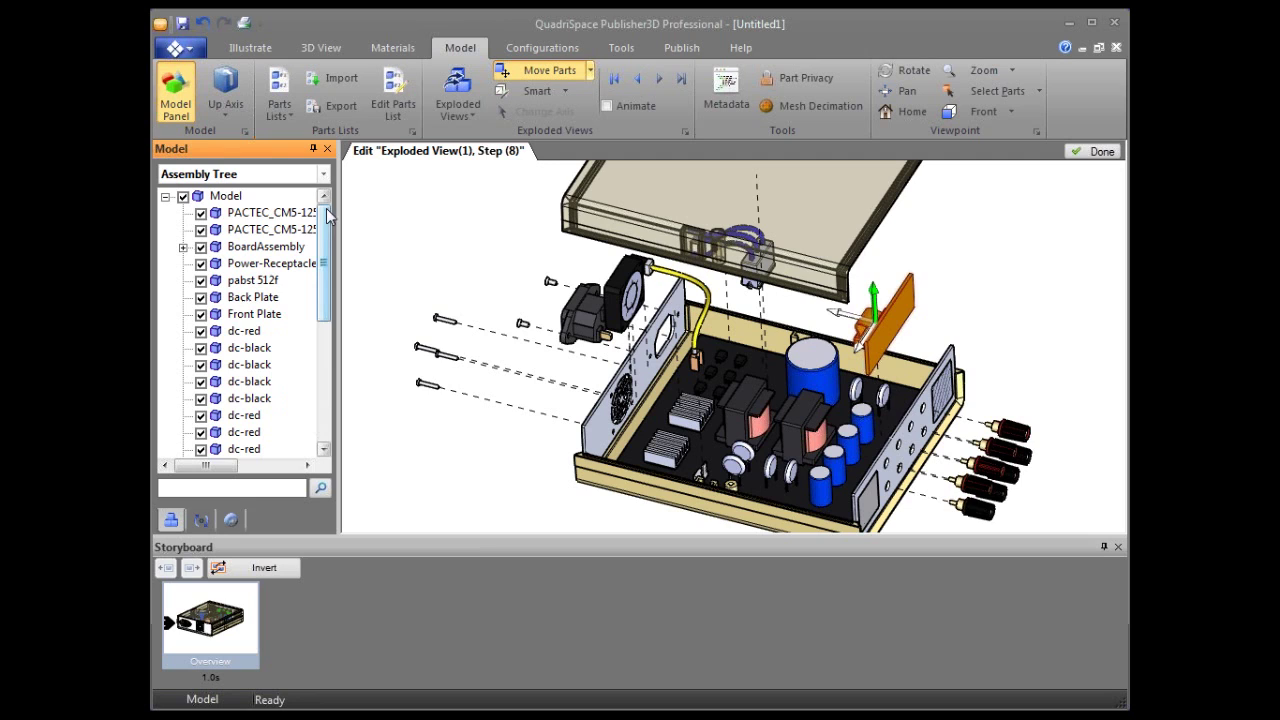
left_click(285, 252)
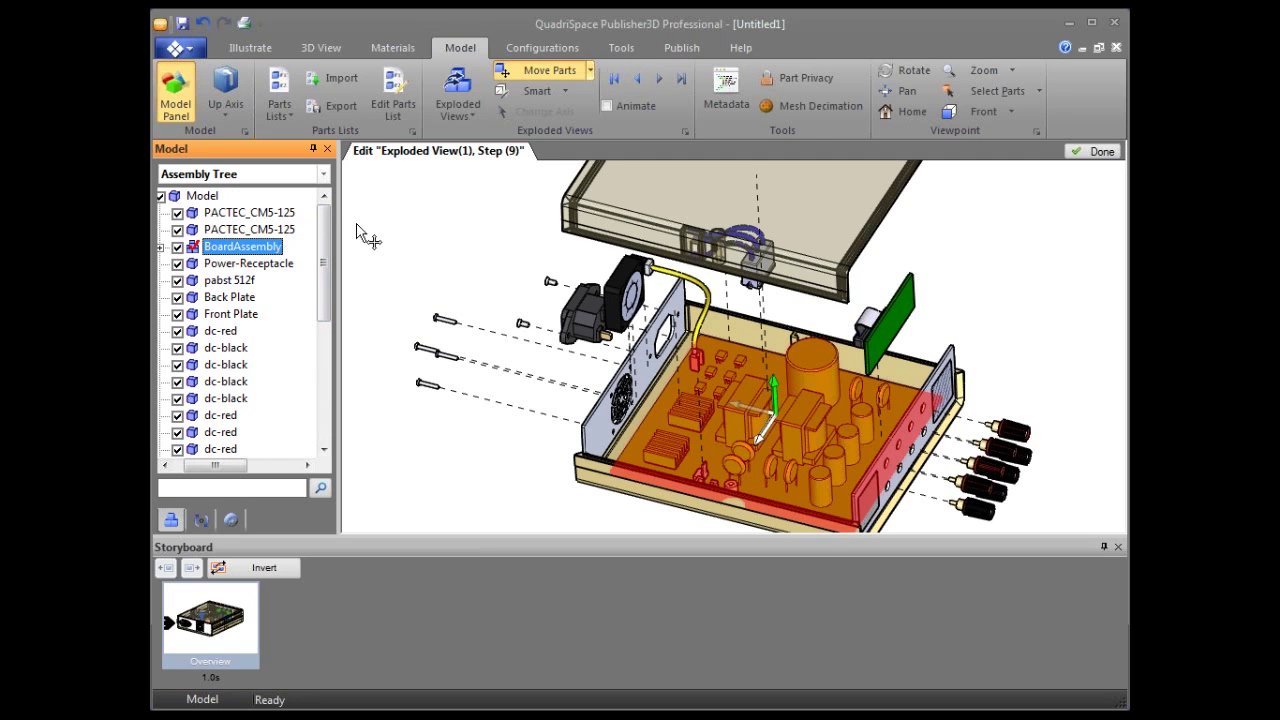
left_click_drag(777, 394, 776, 328)
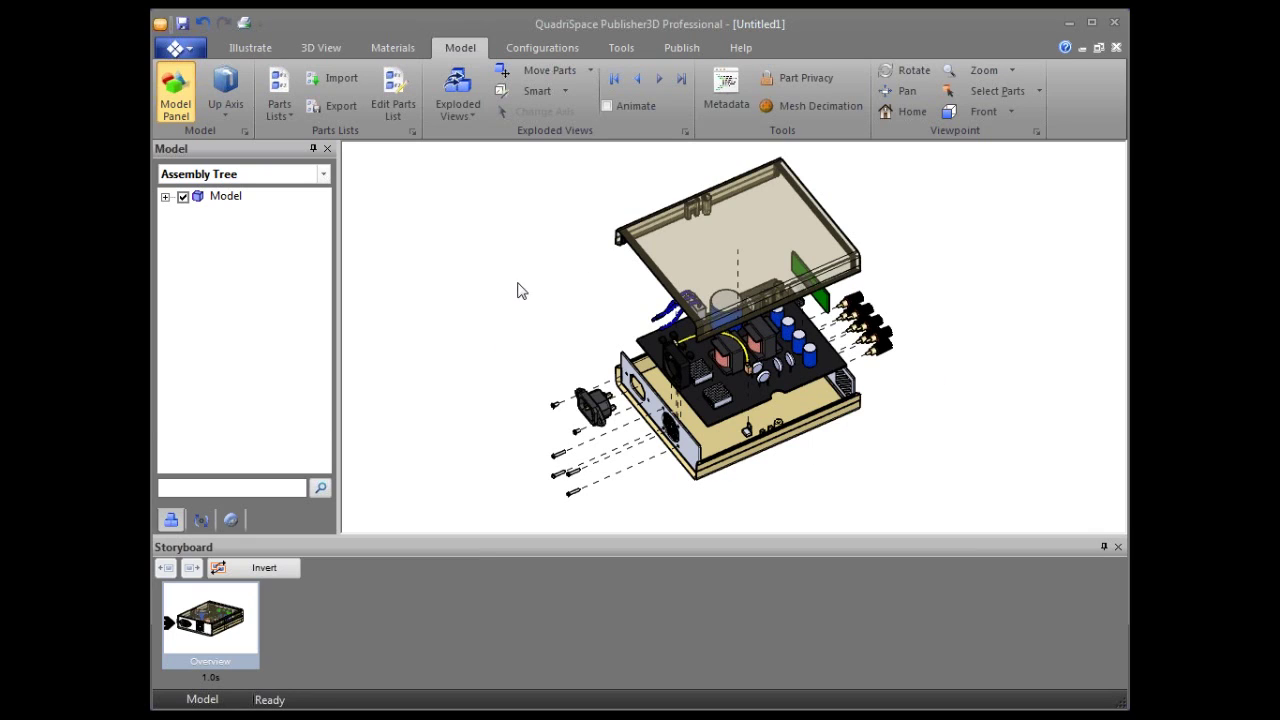
Create a new parts list with the Top-level only style and return to the exploded model.
left_click(290, 117)
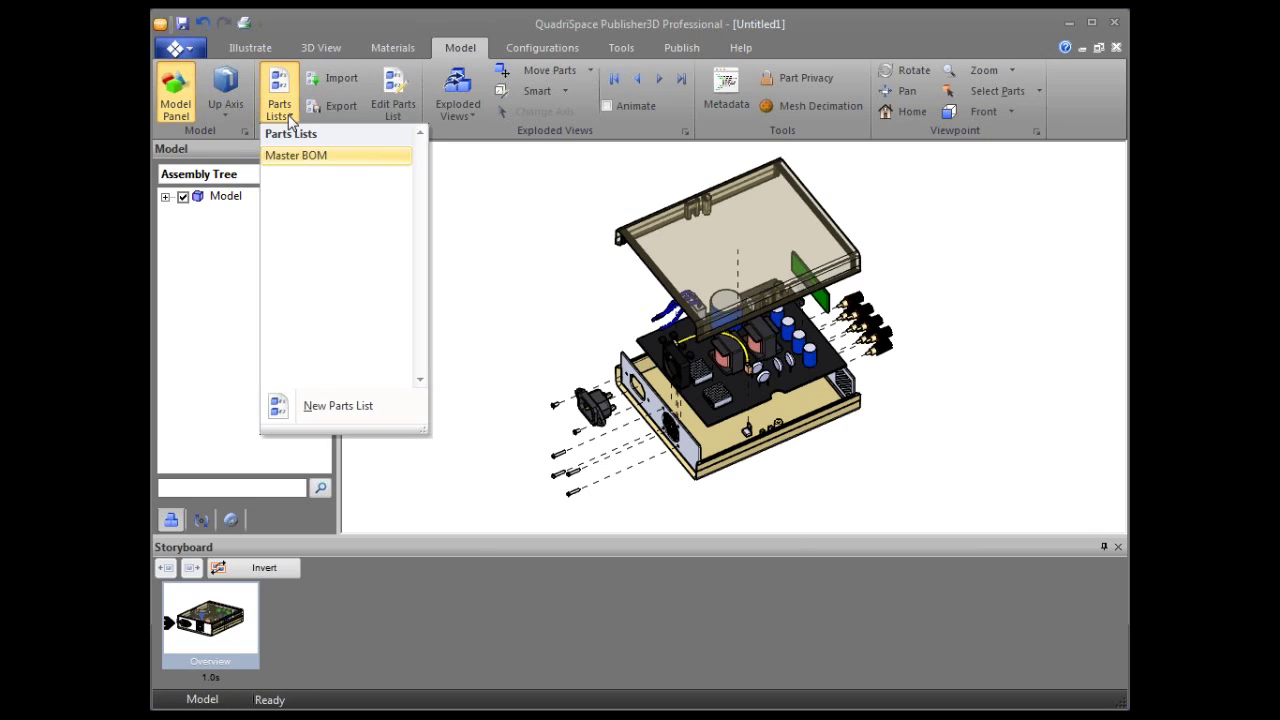
left_click(340, 409)
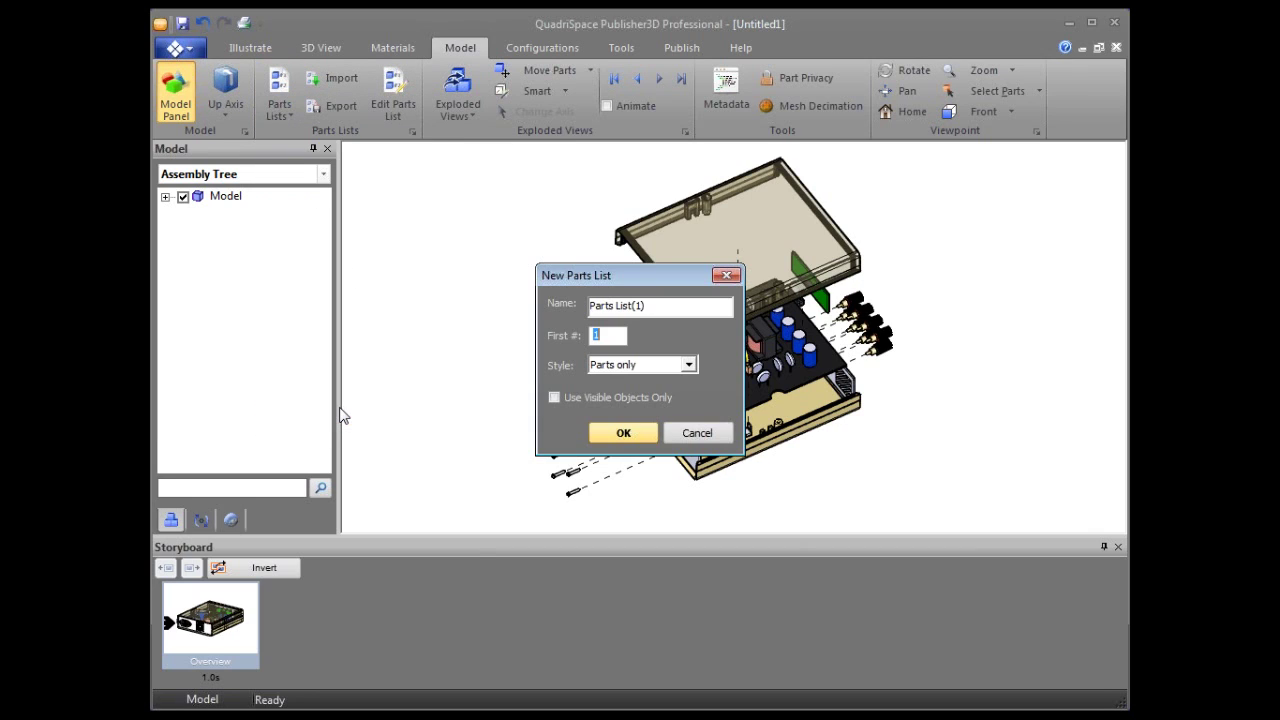
left_click(688, 365)
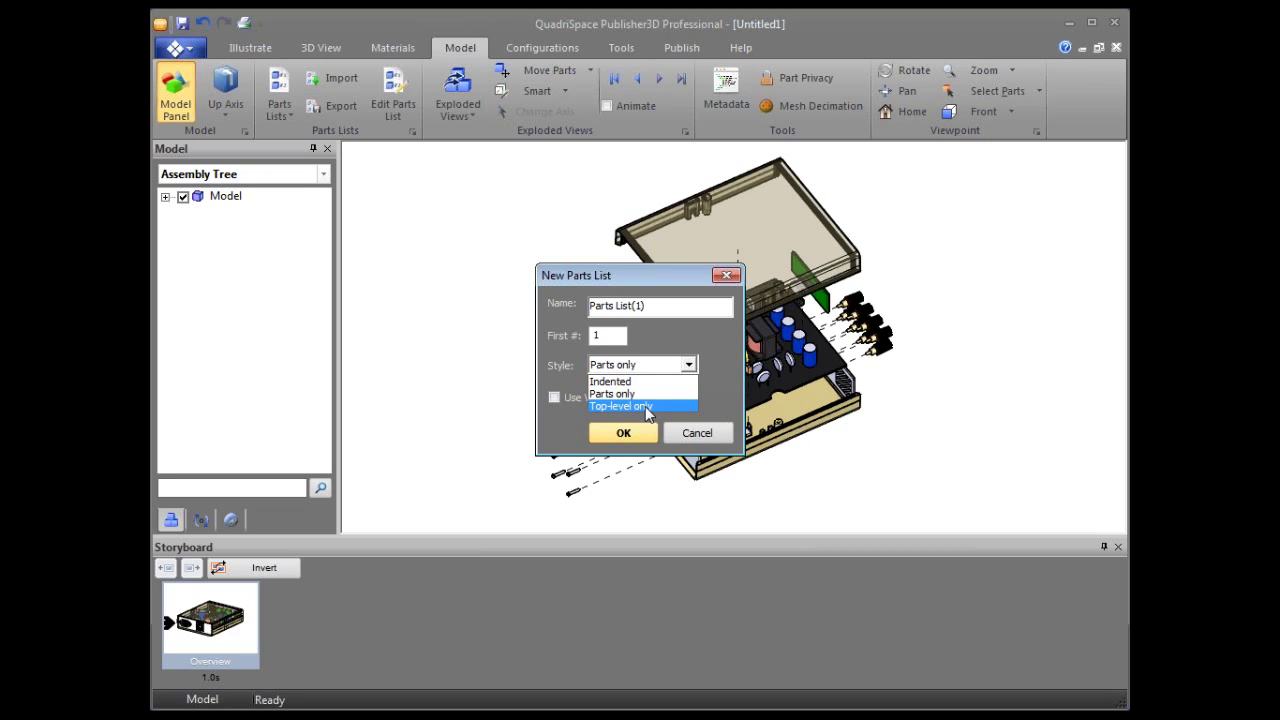
left_click(646, 407)
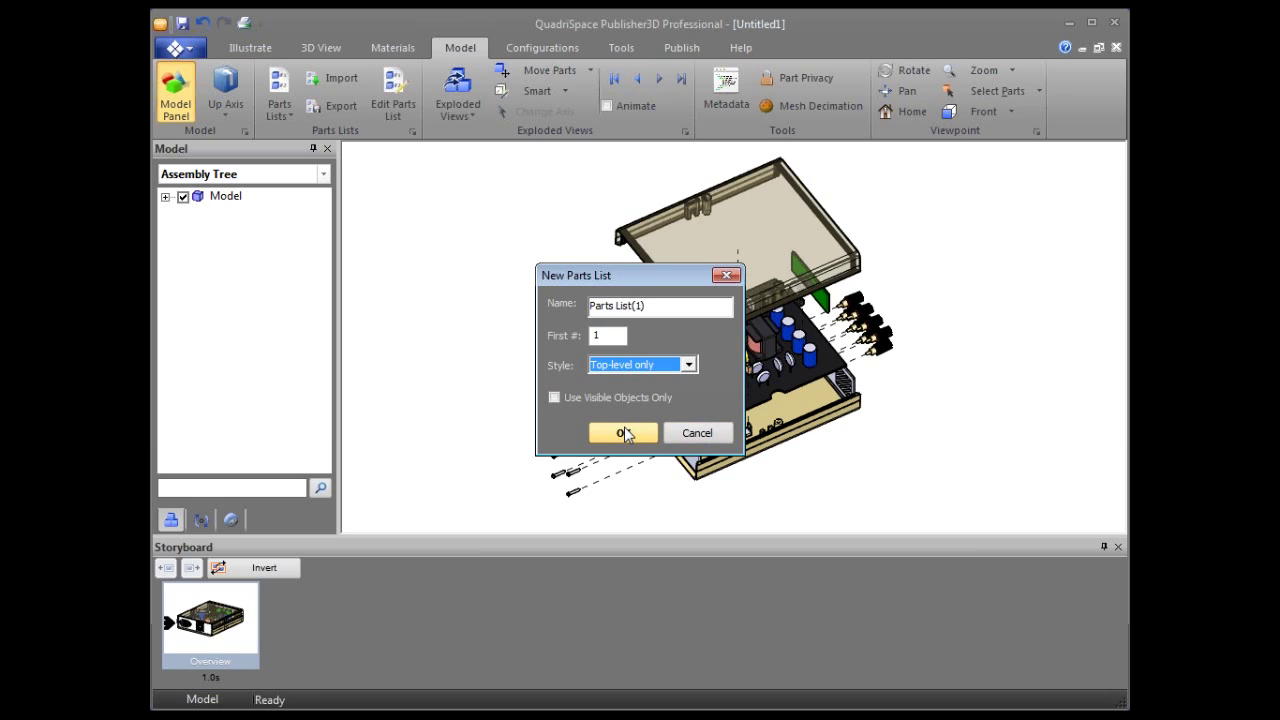
left_click(624, 433)
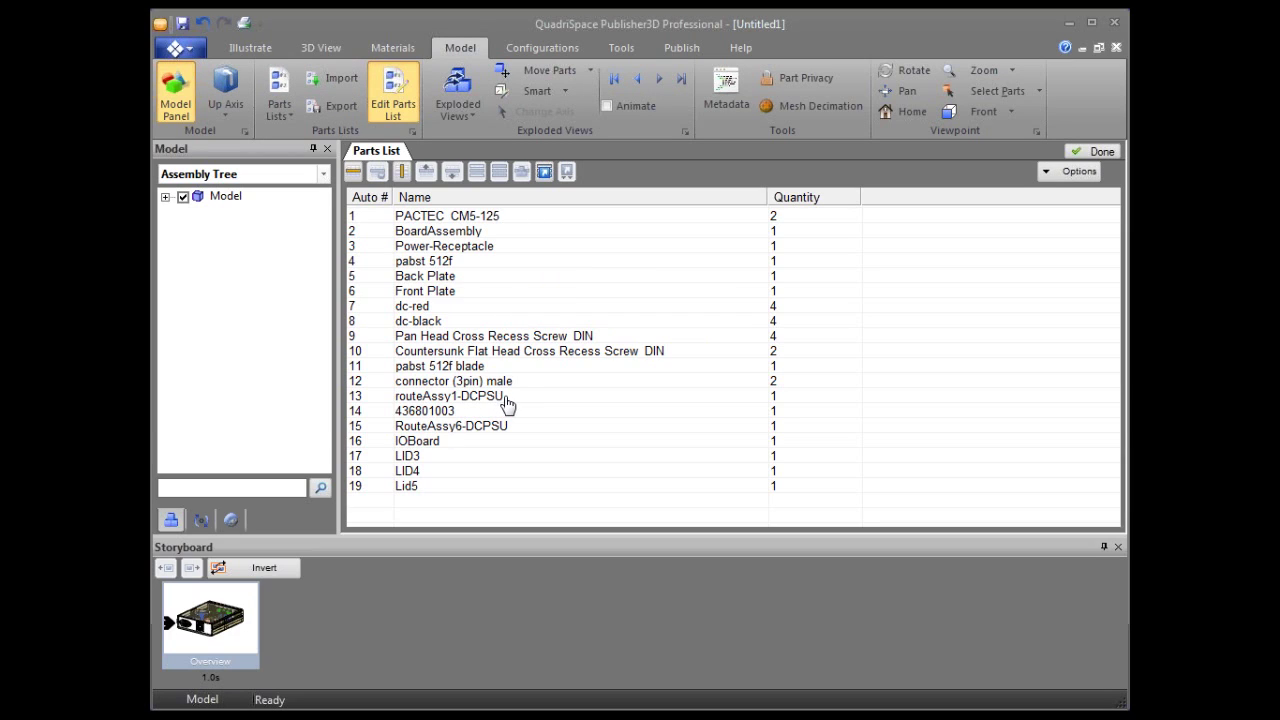
left_click(1093, 154)
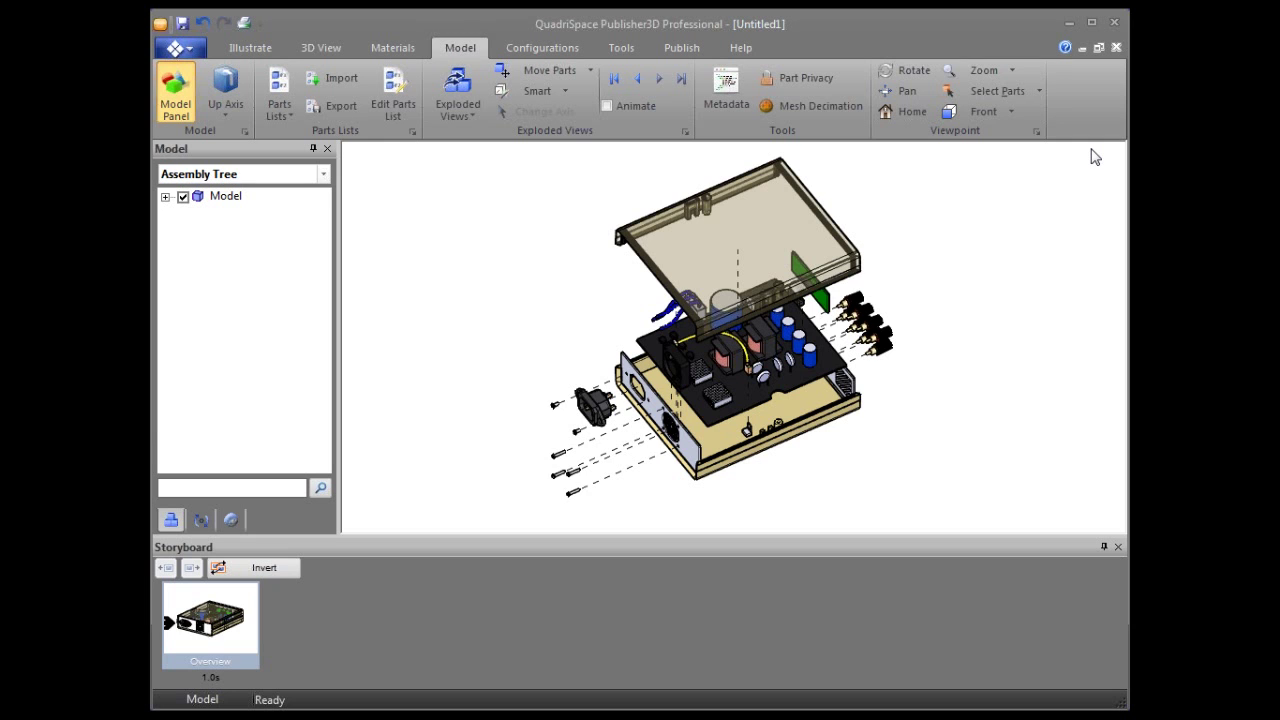
Create a new illustration named Exploded View from the exploded model.
left_click(259, 47)
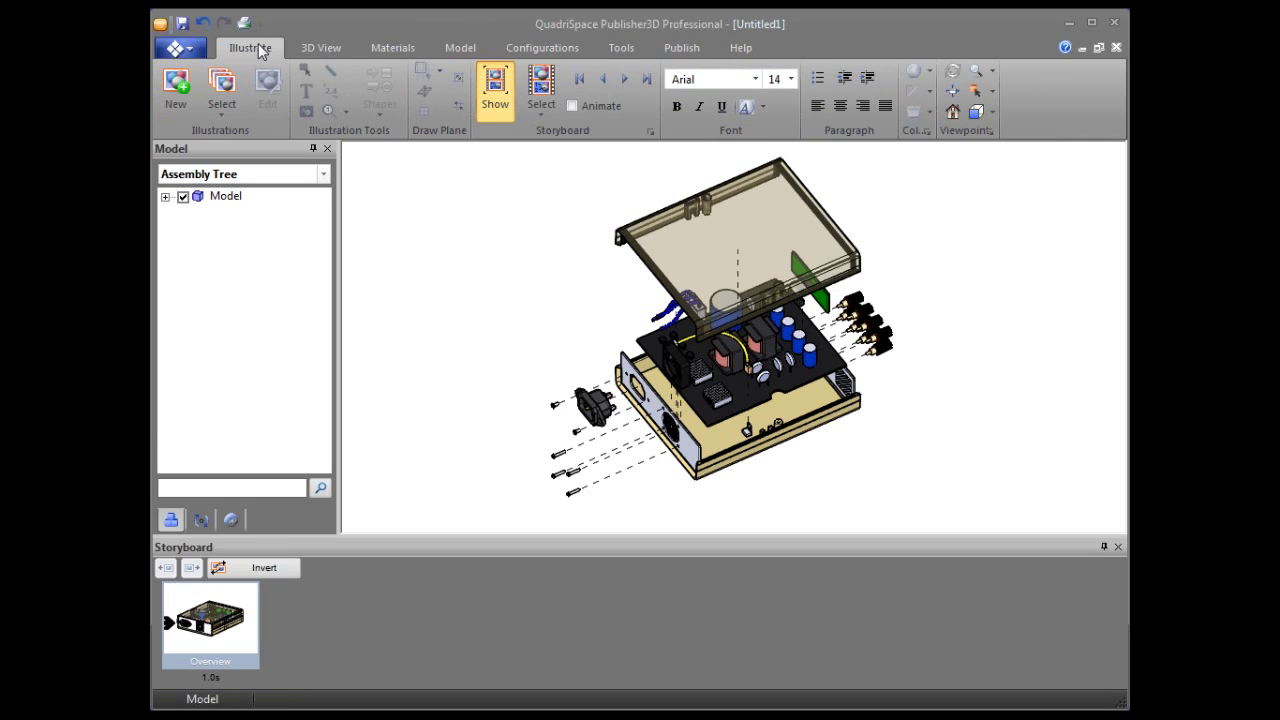
left_click(178, 88)
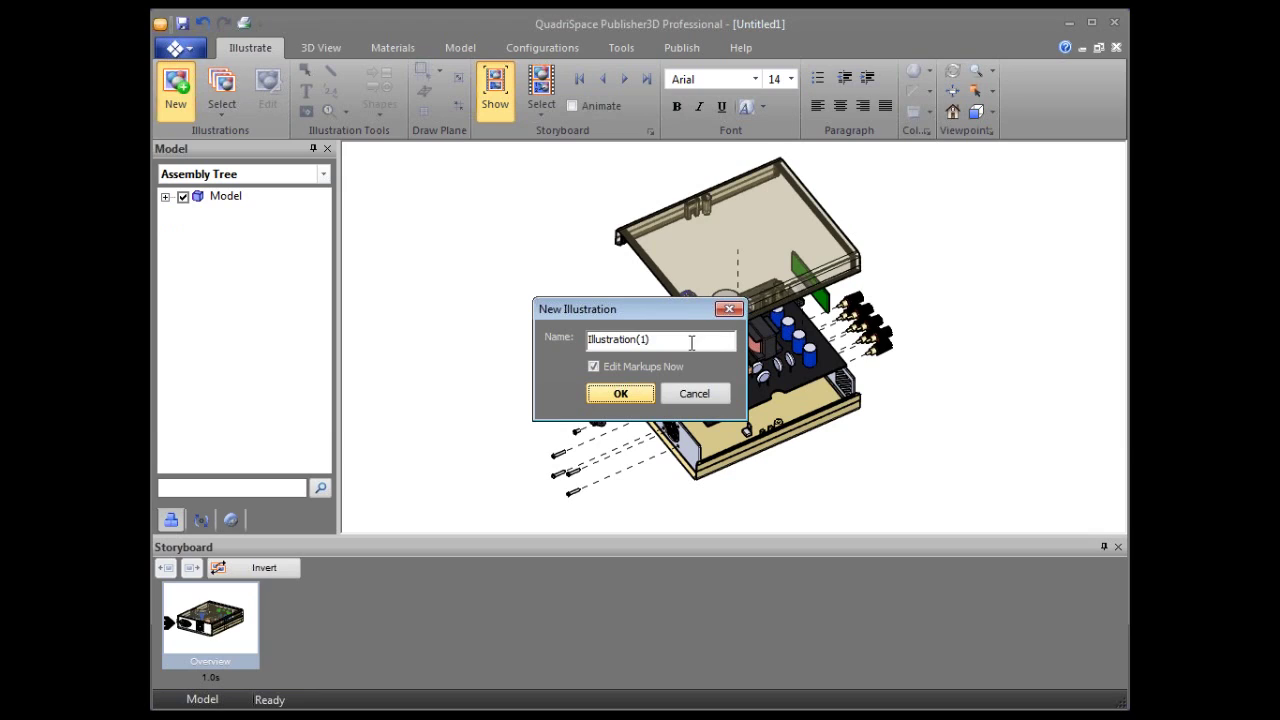
type("Exploded View")
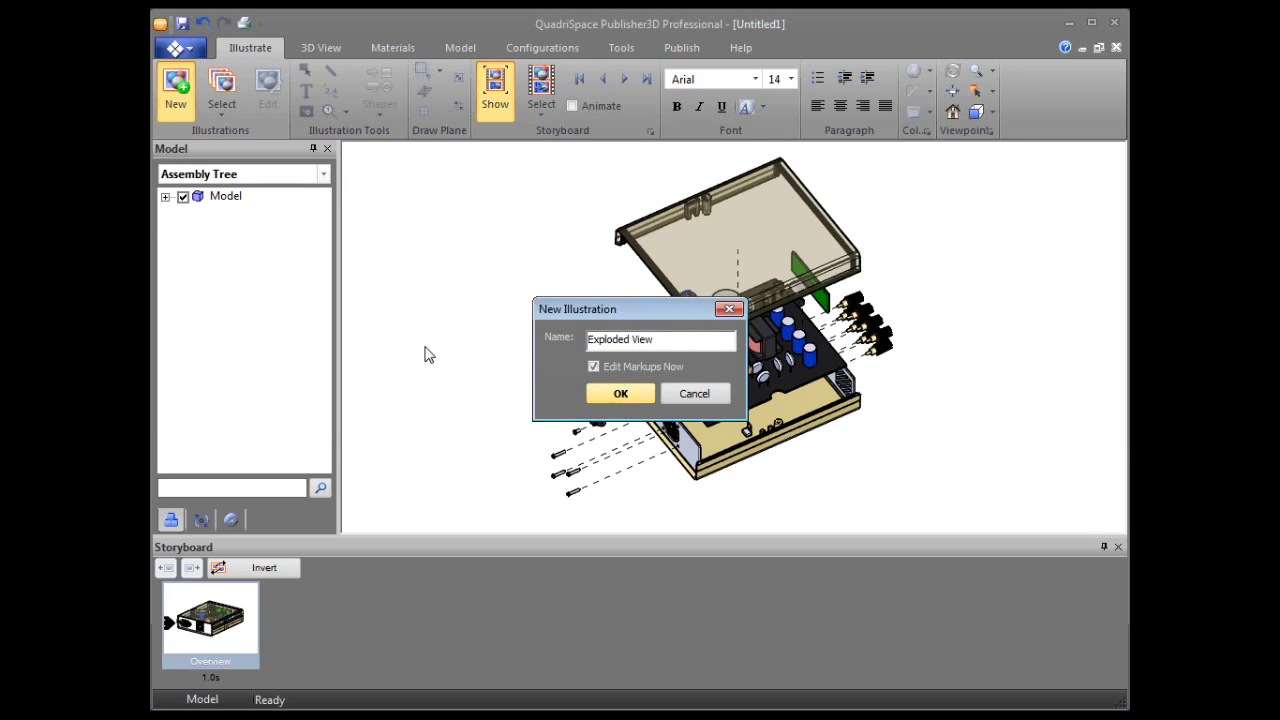
left_click(623, 400)
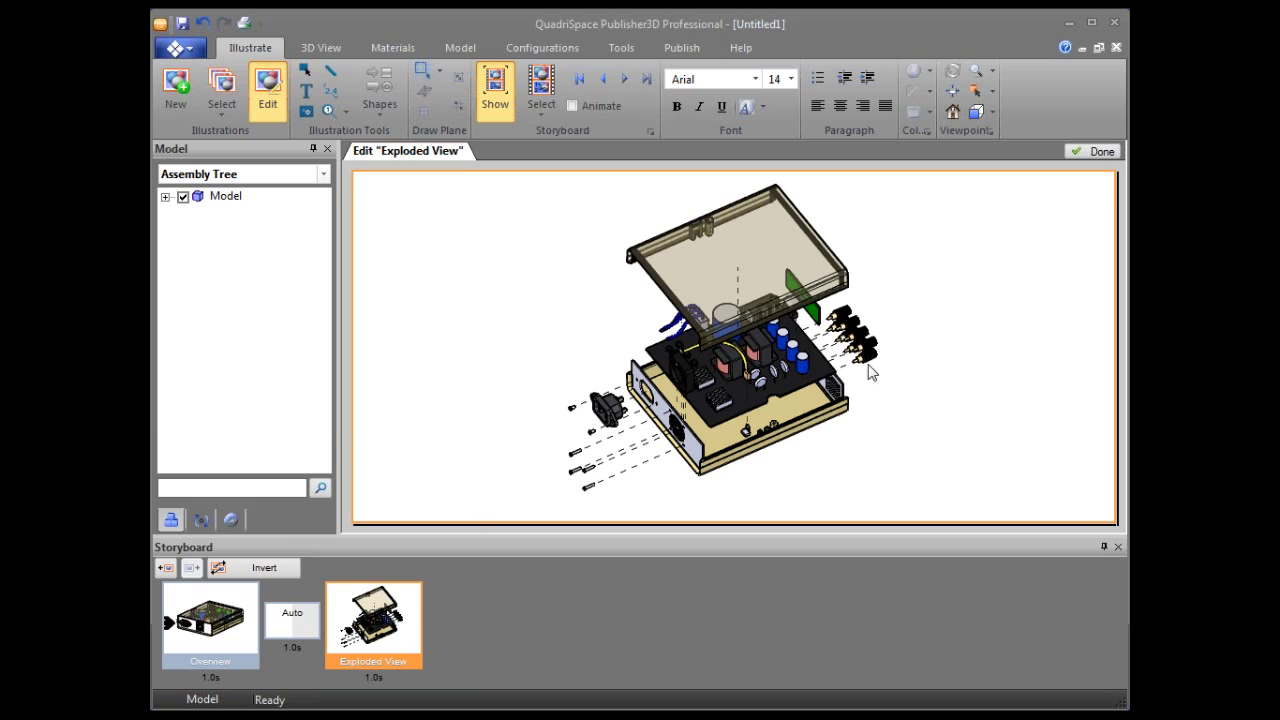
Auto-create callouts for all visible parts in the Exploded View illustration.
middle_click_drag(819, 434, 816, 398)
left_click_drag(790, 380, 825, 442)
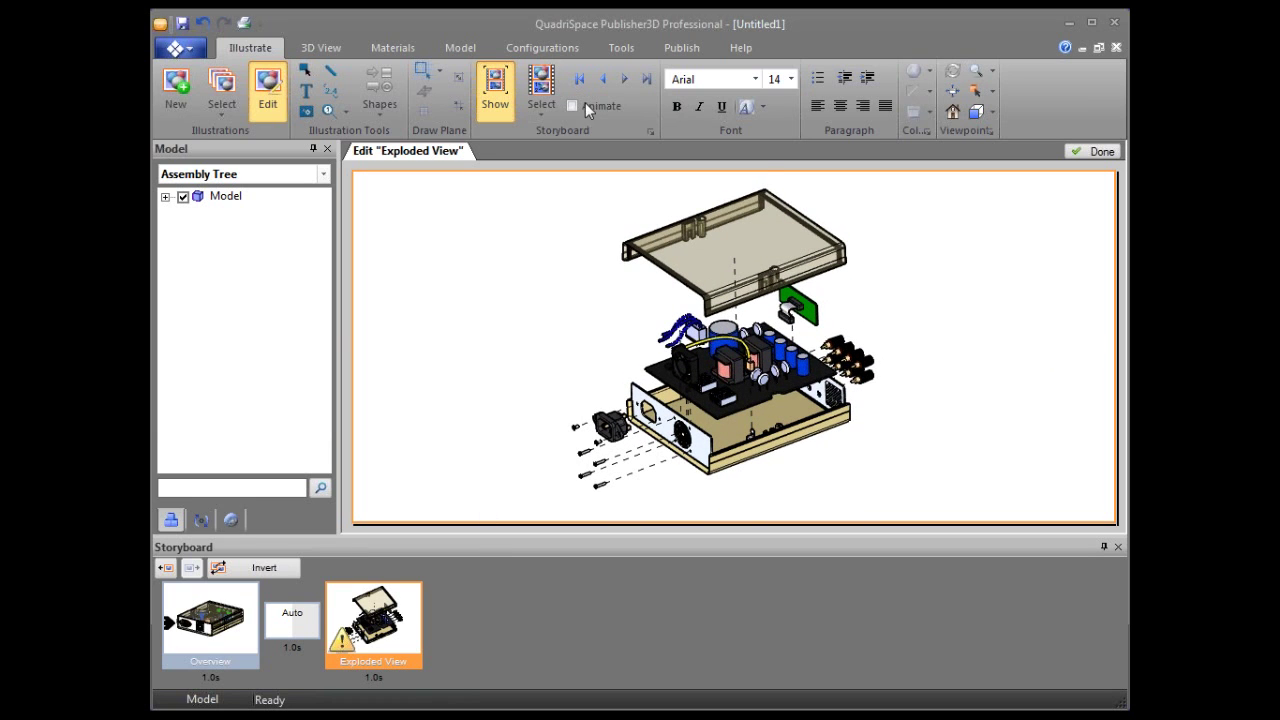
left_click(346, 112)
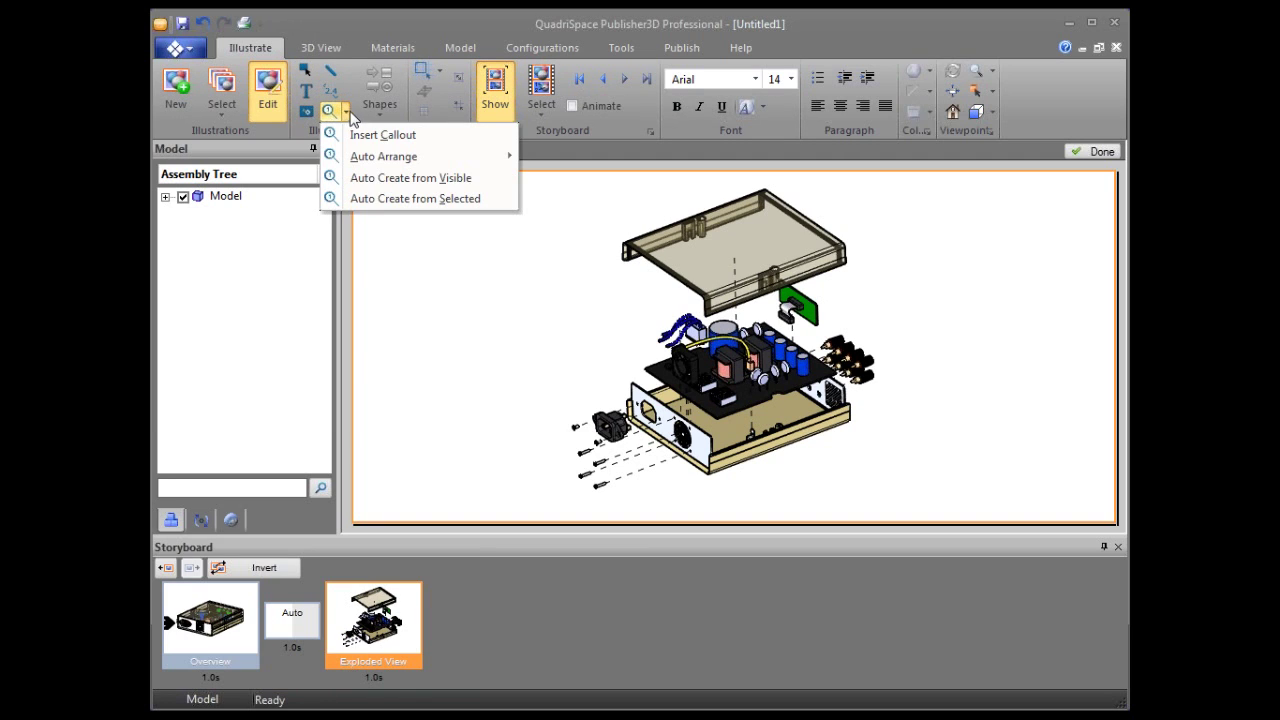
left_click(424, 180)
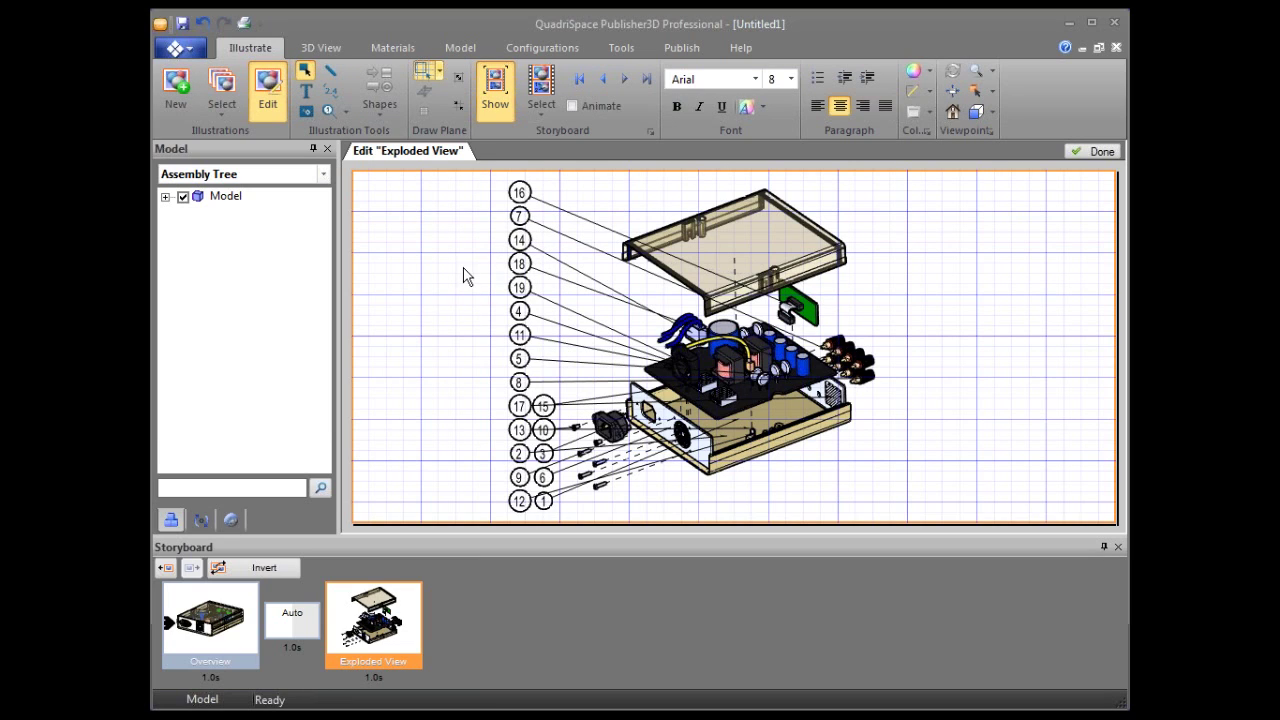
Move callout 16 beside the green board, 7 beside the terminals, 18 beside the main board's capacitors and 14 above the blue wires.
left_click(519, 191)
left_click_drag(519, 191, 868, 298)
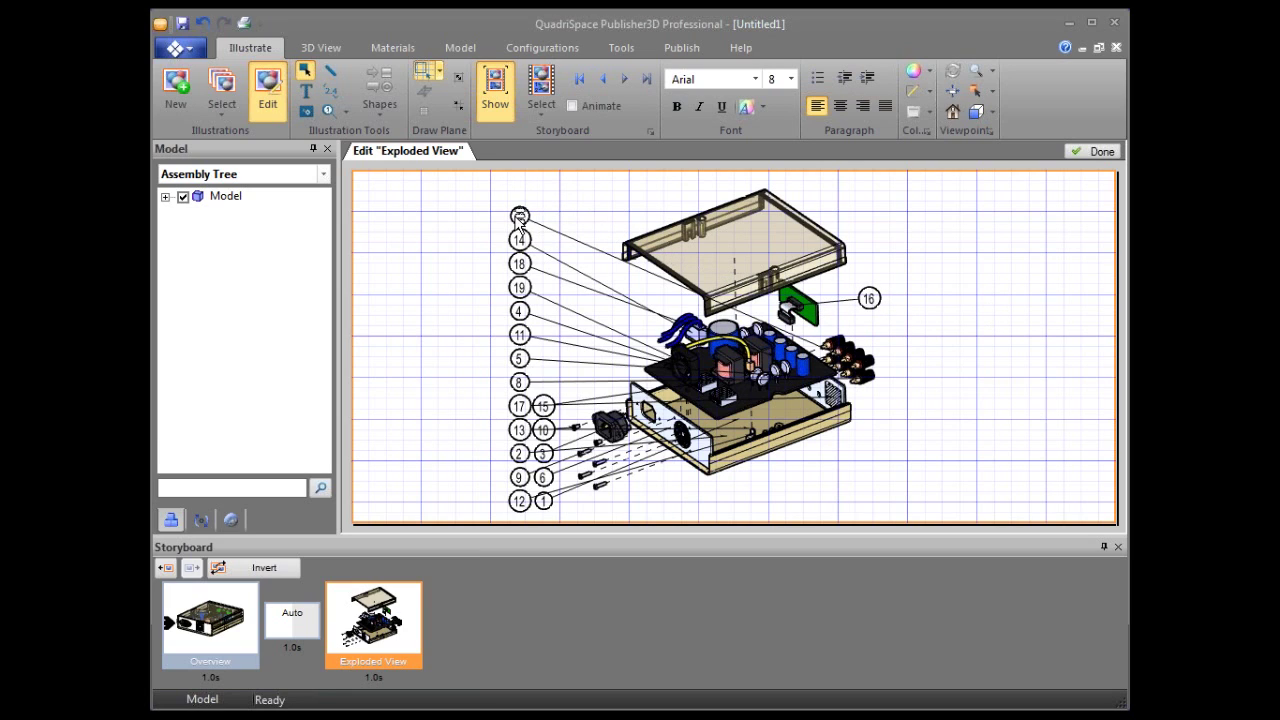
left_click_drag(519, 216, 901, 355)
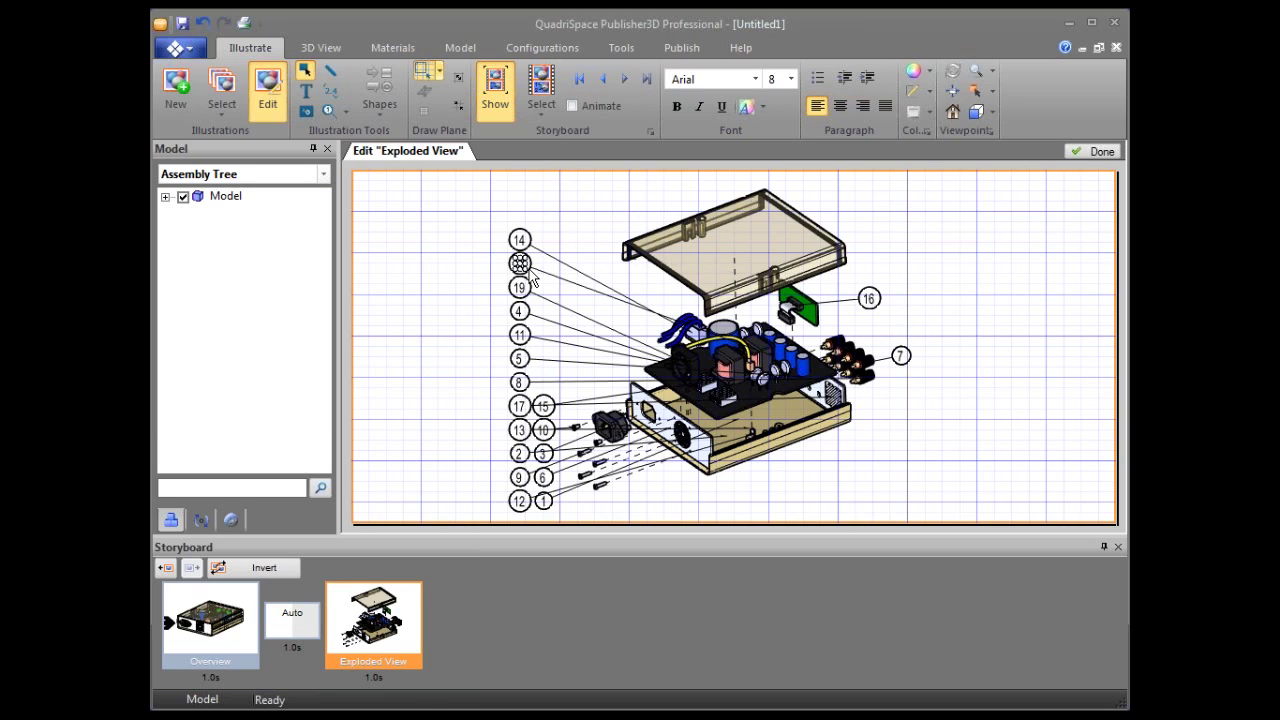
left_click_drag(519, 263, 845, 318)
left_click(520, 240)
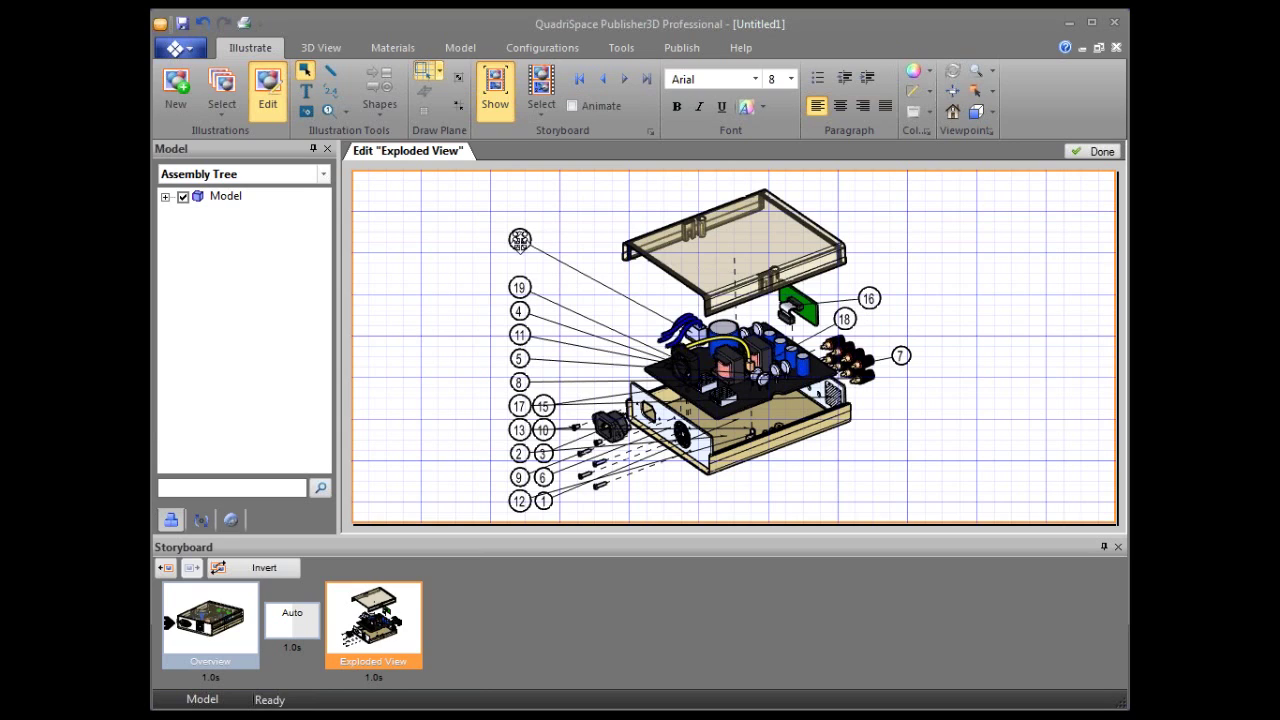
left_click_drag(520, 240, 645, 295)
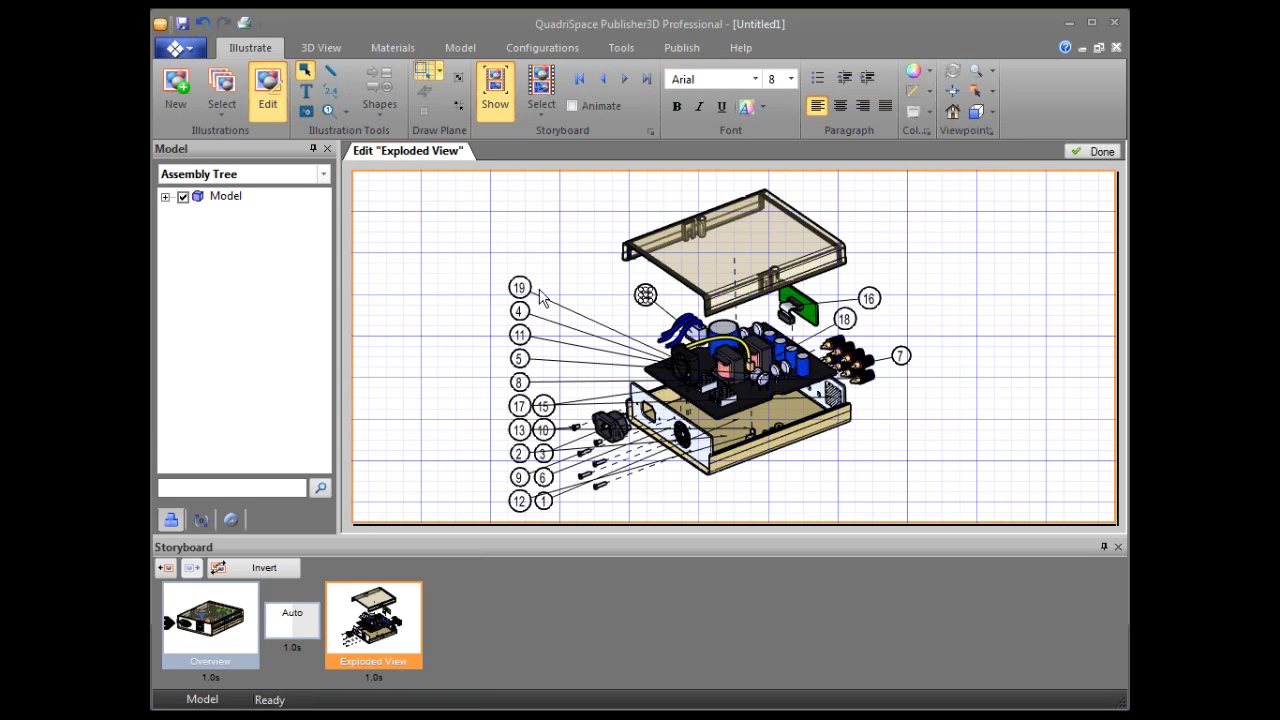
Move callouts 19 and 4 close to the main board's rear corner, just below callout 14 by the blue wires.
left_click_drag(518, 287, 627, 320)
left_click(520, 311)
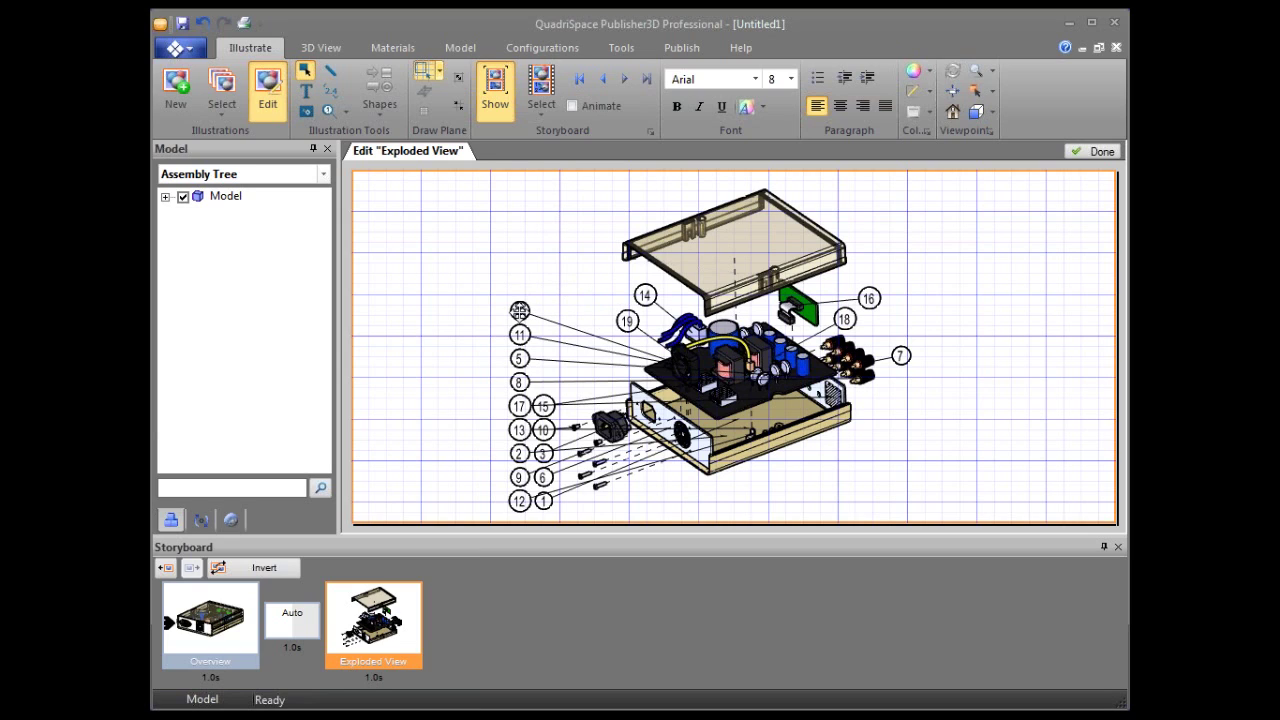
left_click_drag(520, 311, 592, 328)
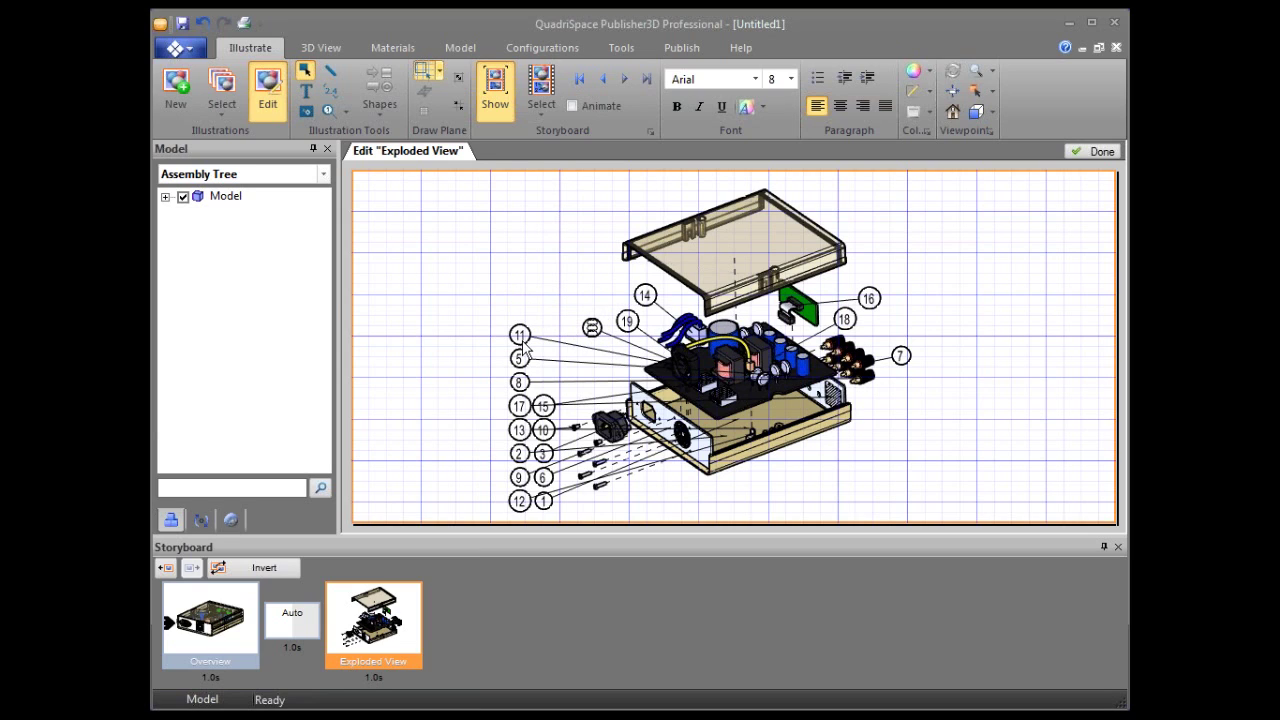
Move callouts 1, 12 and 6 to a diagonal row along the lower right edge of the enclosure base.
mouse_move(545, 505)
left_mouse_down()
mouse_move(663, 503)
mouse_move(858, 446)
mouse_move(885, 423)
left_mouse_up()
left_click(520, 500)
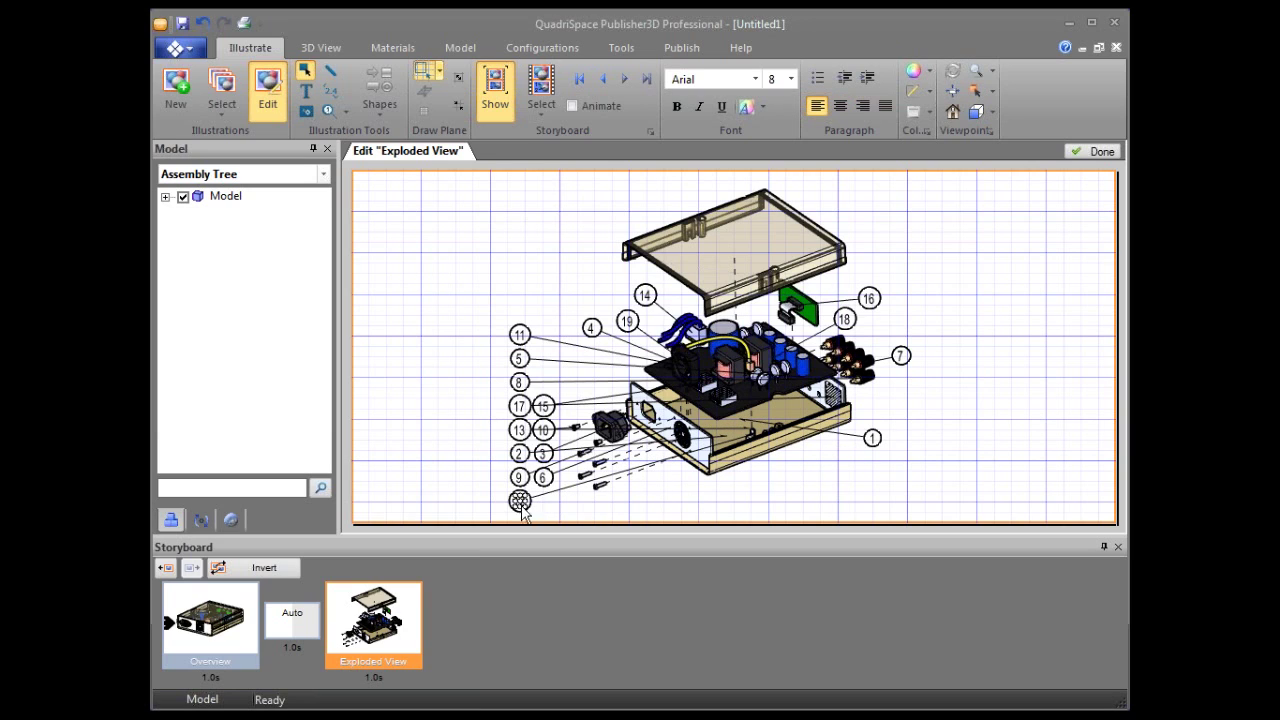
left_click_drag(520, 500, 831, 462)
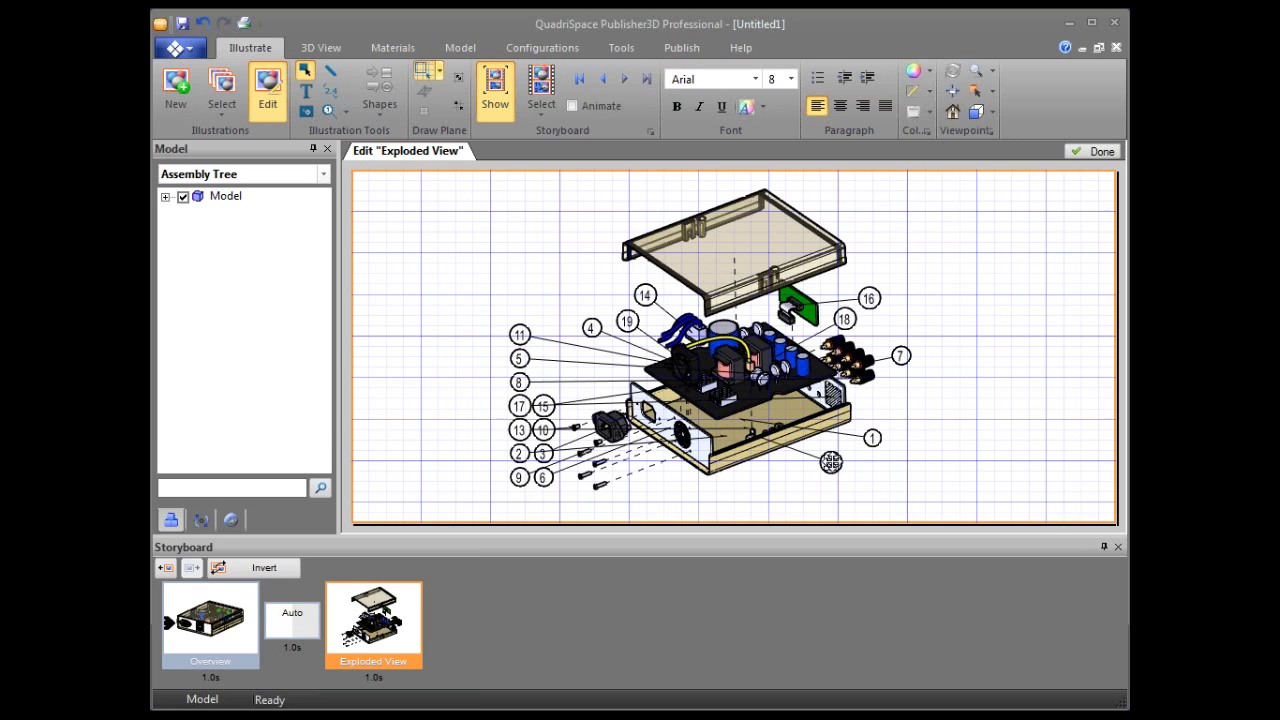
left_click(543, 478)
left_click_drag(543, 478, 770, 481)
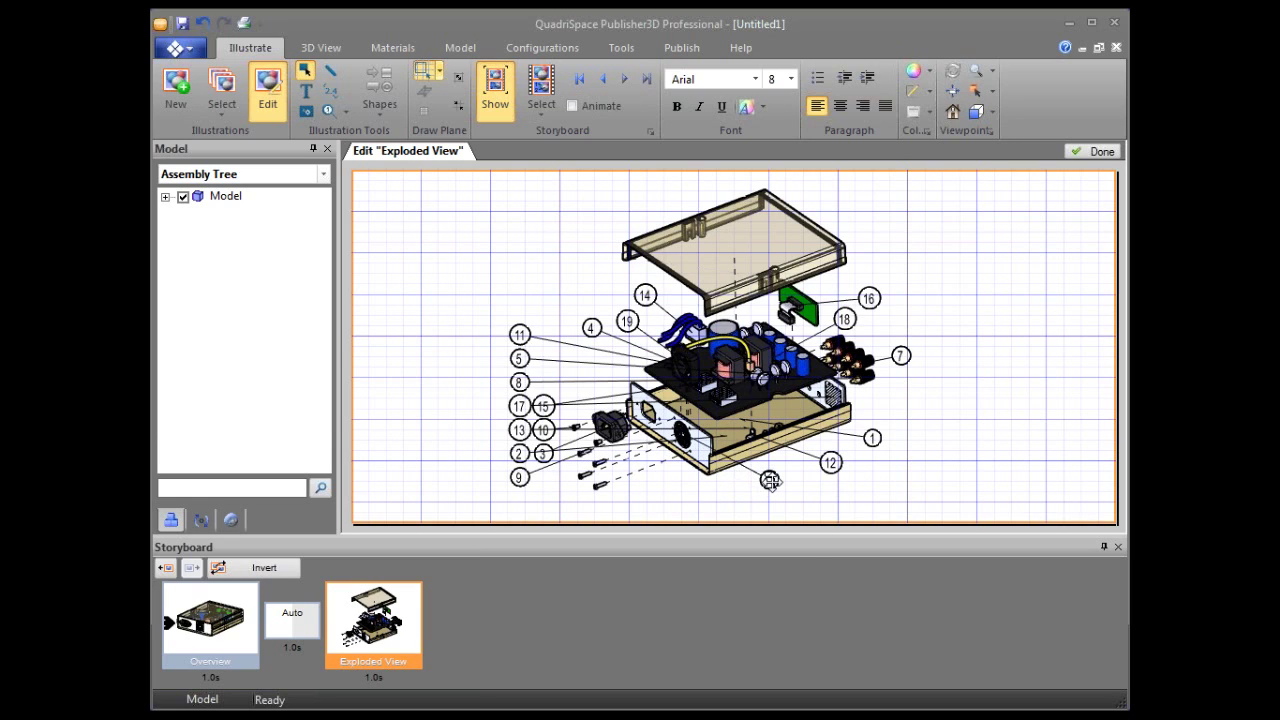
Move callout 9 below the enclosure base and reposition its leader onto one of the exploded fan screws.
left_click_drag(518, 478, 675, 497)
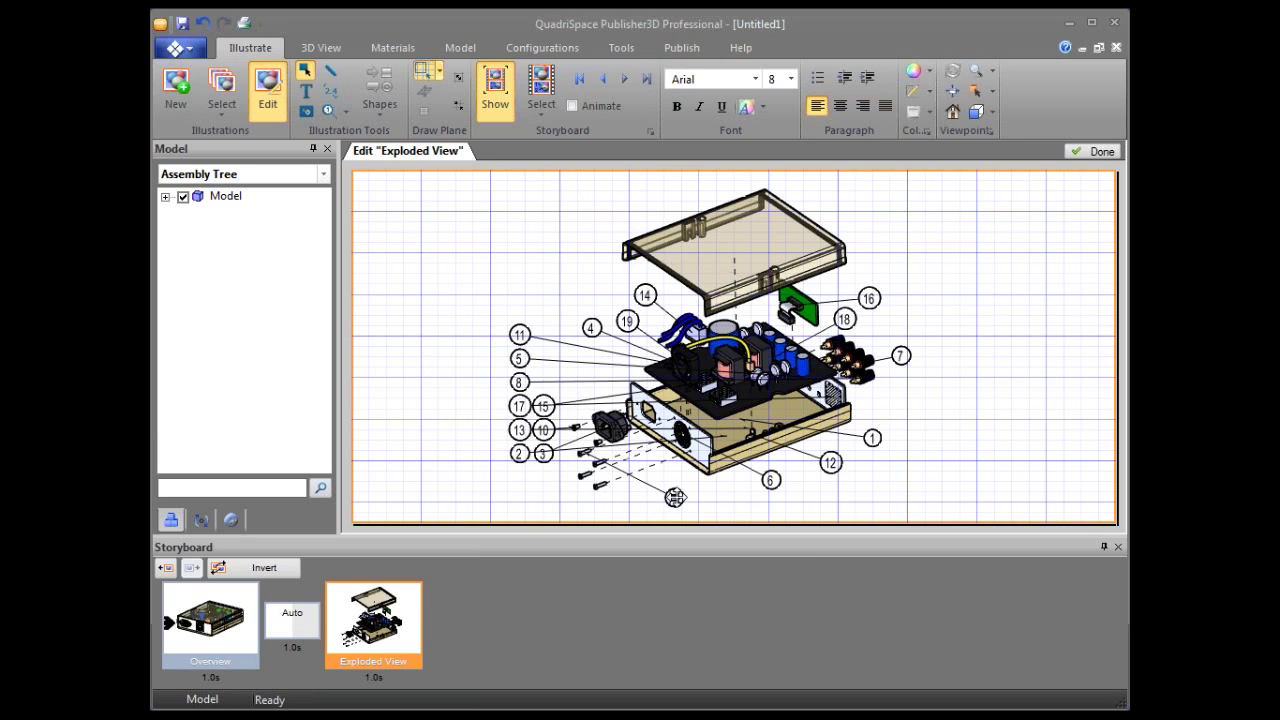
right_click(675, 497)
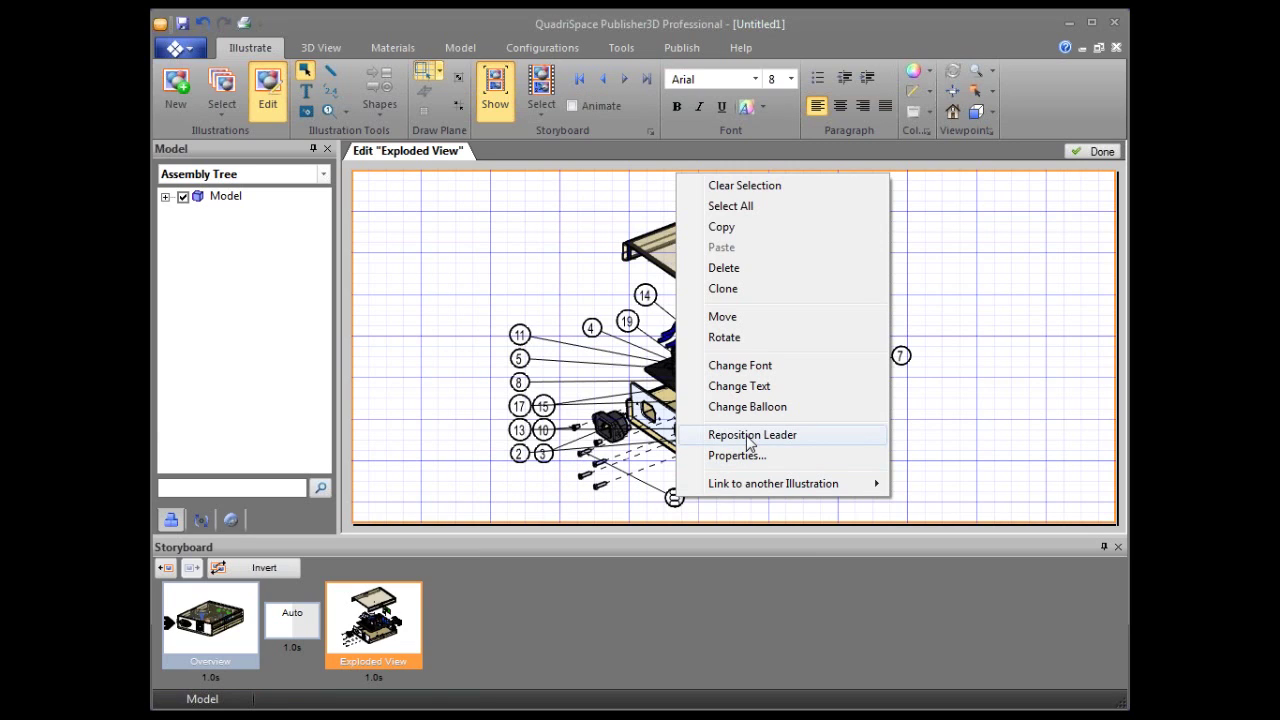
left_click(750, 436)
left_click(599, 486)
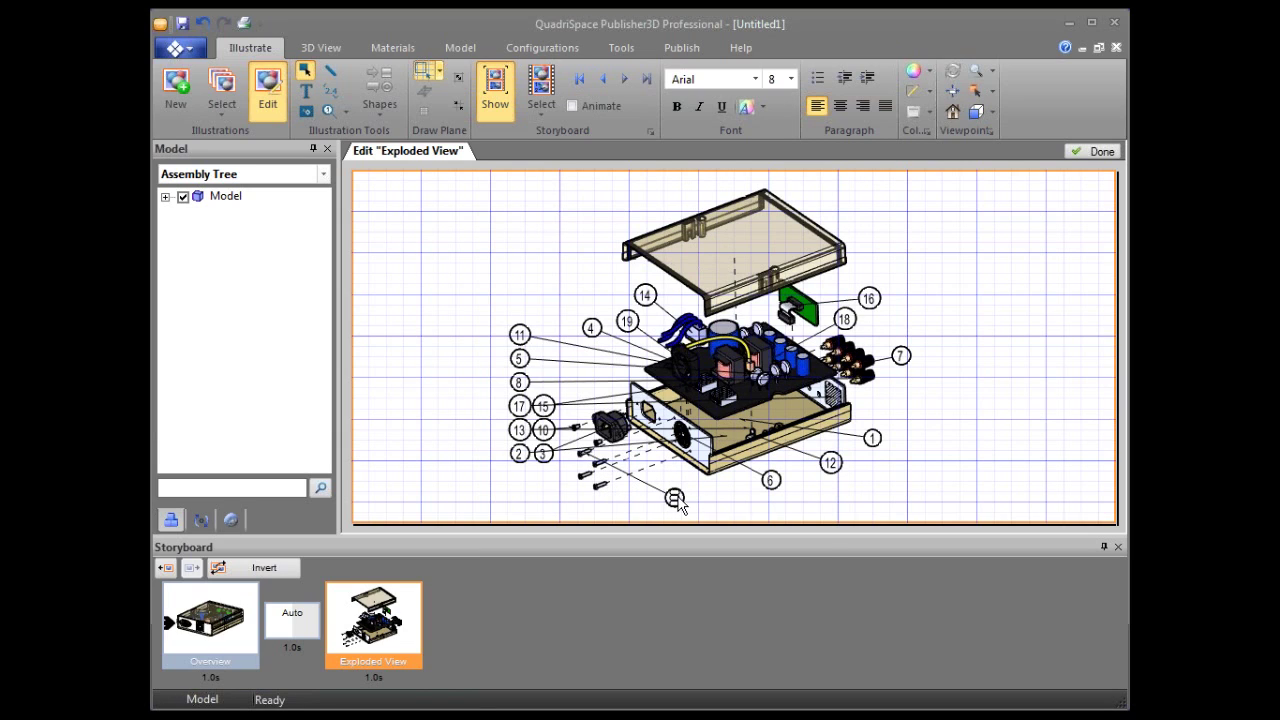
right_click(678, 504)
right_click(675, 500)
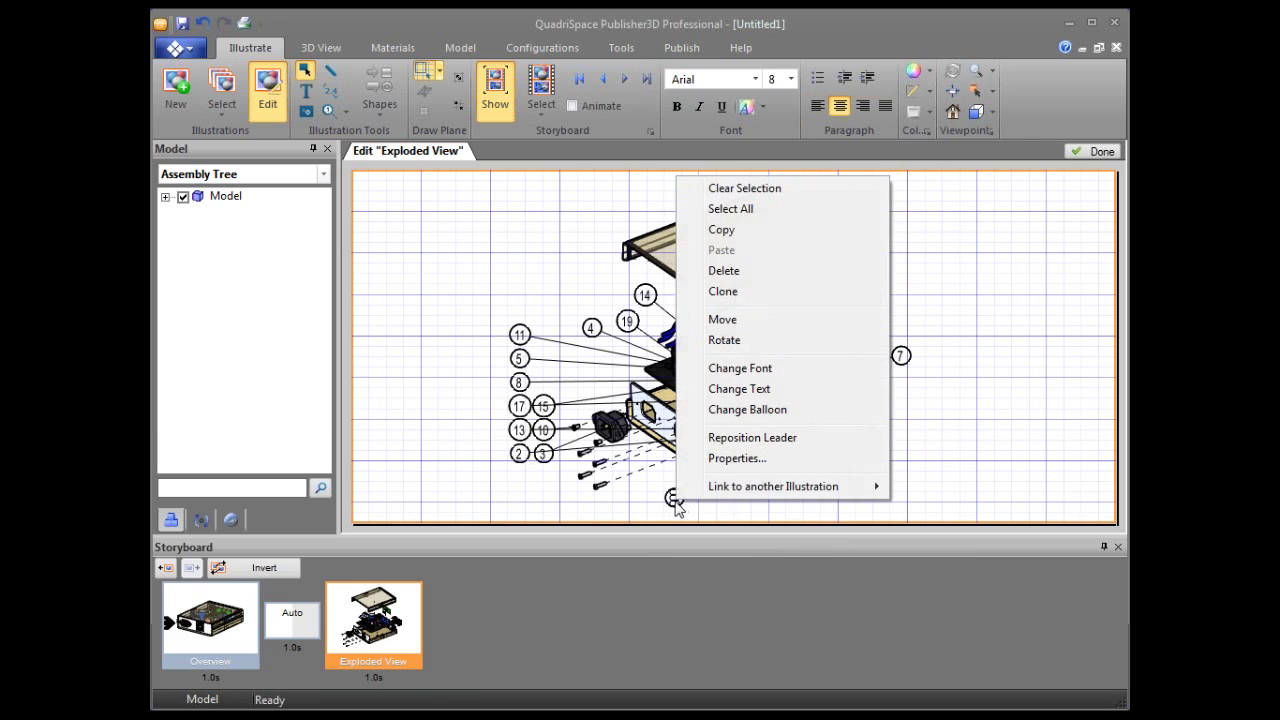
left_click(740, 440)
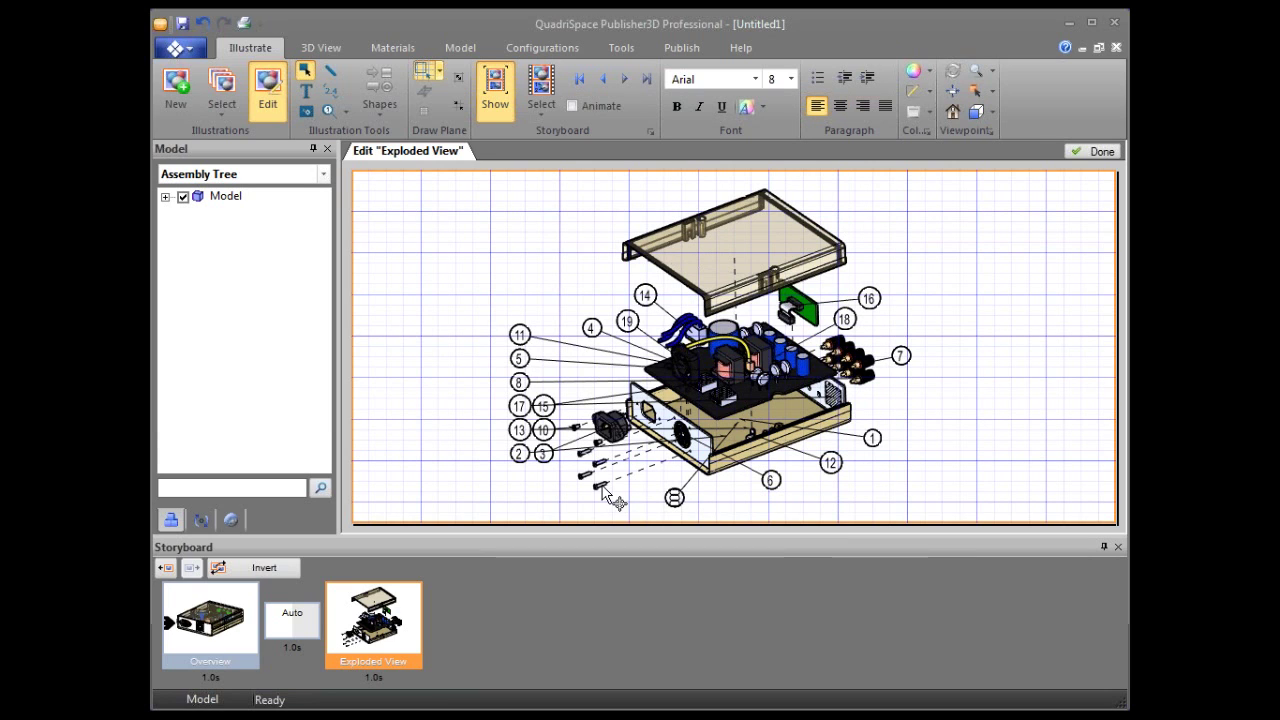
left_click_drag(677, 499, 665, 501)
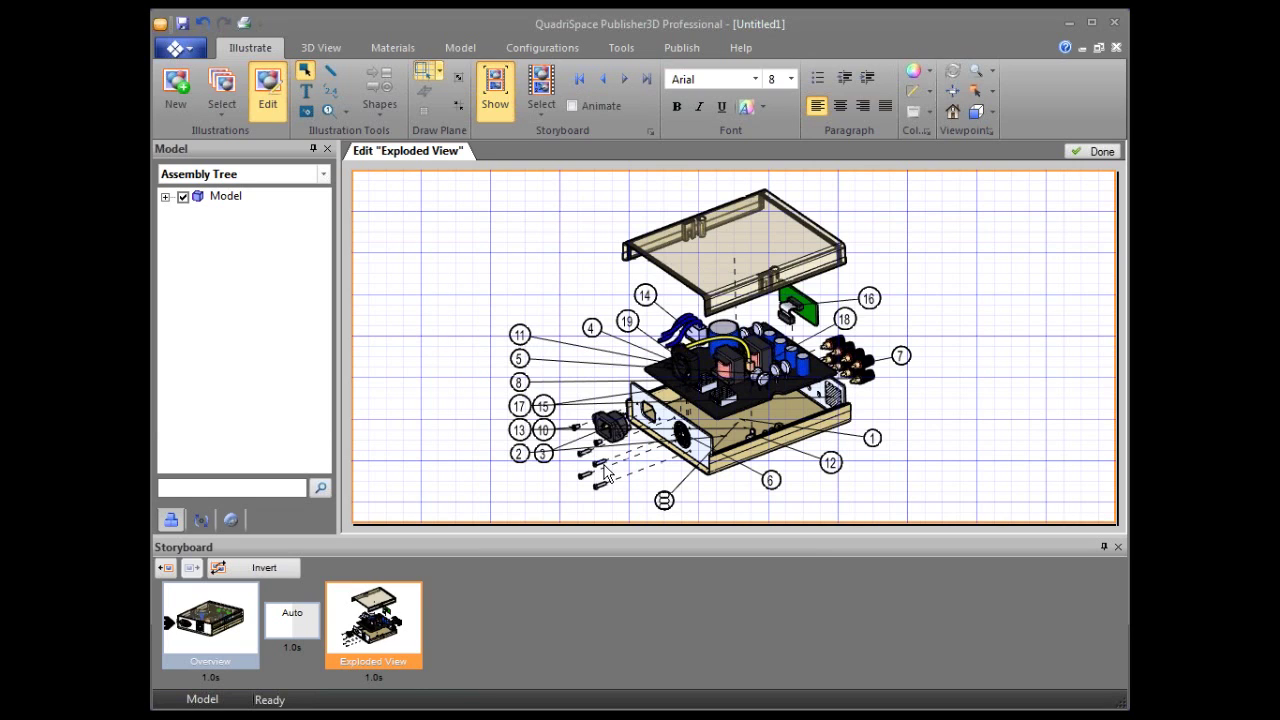
right_click(664, 500)
left_click(735, 435)
left_click(599, 464)
Place callout 3 by the power socket, 11 and 5 by the fan, 15 beside the vented rear panel and 8 below 7.
mouse_move(543, 452)
left_mouse_down()
mouse_move(675, 407)
mouse_move(895, 403)
left_mouse_up()
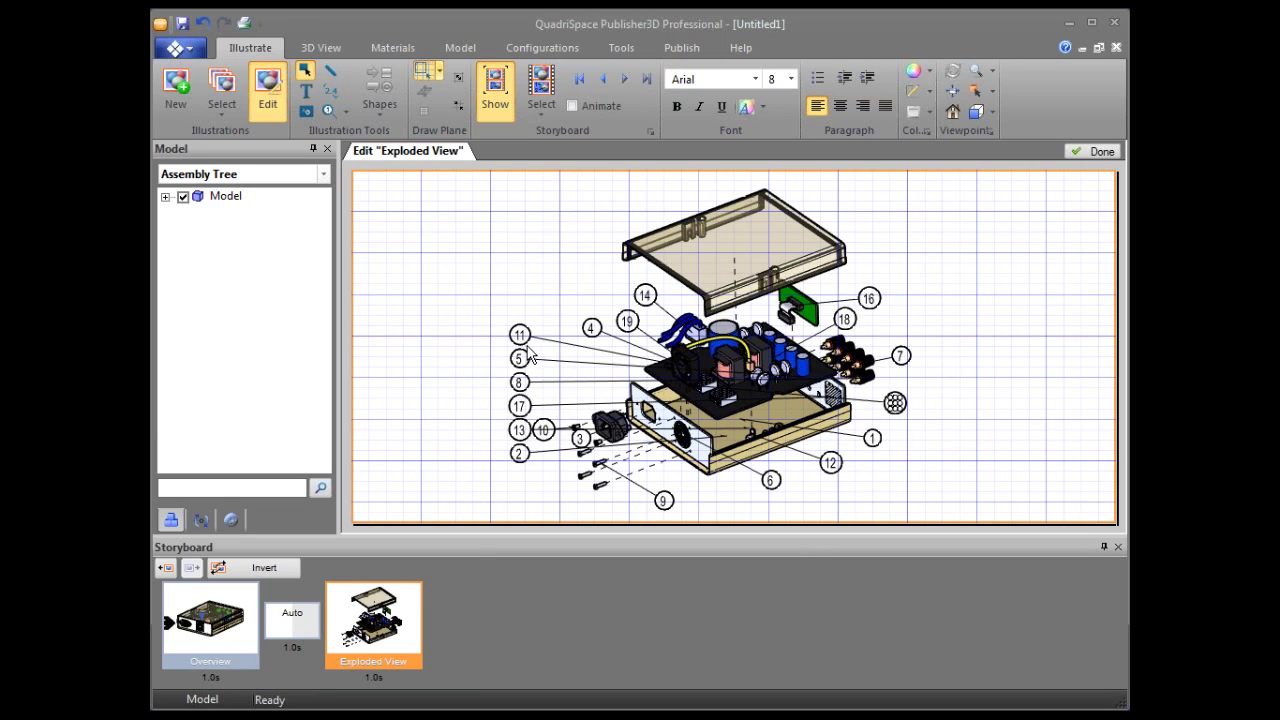
mouse_move(520, 335)
left_mouse_down()
mouse_move(548, 345)
mouse_move(521, 360)
mouse_move(603, 362)
left_mouse_up()
mouse_move(519, 382)
left_mouse_down()
mouse_move(650, 390)
mouse_move(873, 445)
mouse_move(965, 383)
mouse_move(915, 378)
left_mouse_up()
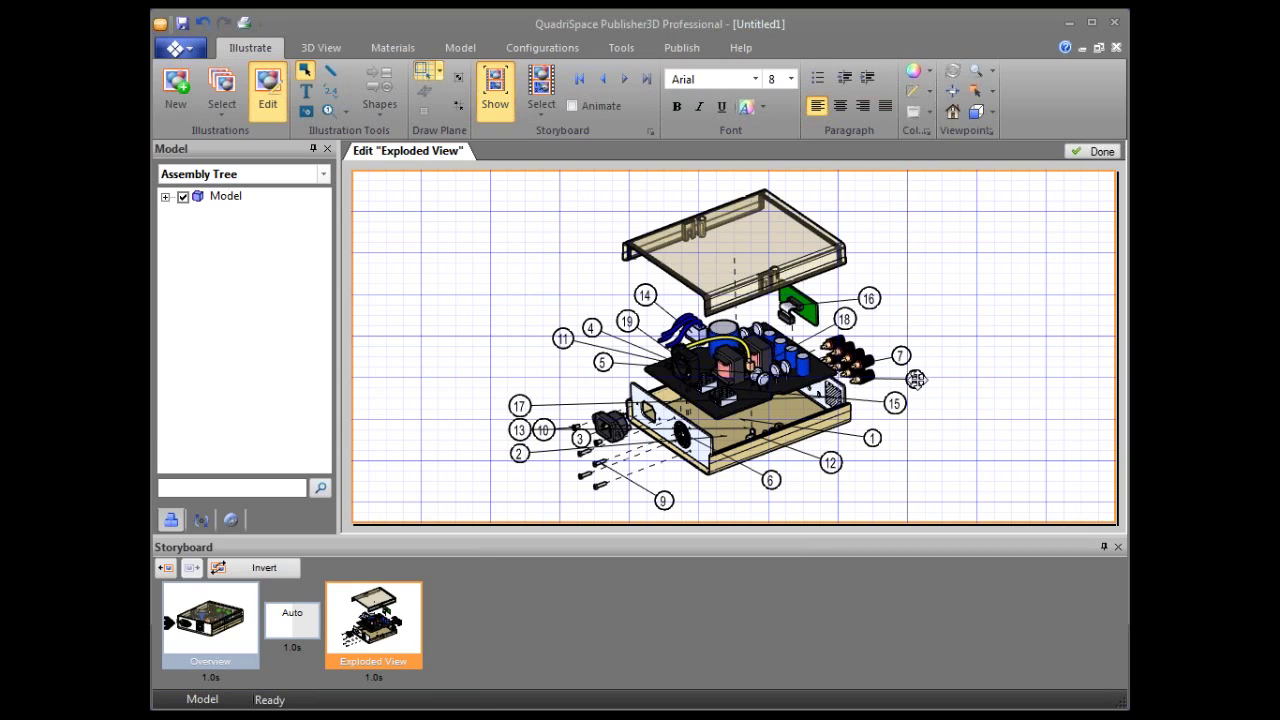
Move callout 17 below 15, 13, 2 and 6 beneath the enclosure base, and 10 above the power socket's screw.
mouse_move(531, 418)
left_mouse_down()
mouse_move(650, 400)
mouse_move(830, 445)
mouse_move(925, 425)
mouse_move(904, 434)
left_mouse_up()
left_click(518, 430)
mouse_move(518, 430)
left_mouse_down()
mouse_move(605, 410)
mouse_move(832, 468)
mouse_move(806, 481)
left_mouse_up()
left_click_drag(550, 434, 577, 406)
left_click(517, 452)
left_click_drag(518, 453, 744, 487)
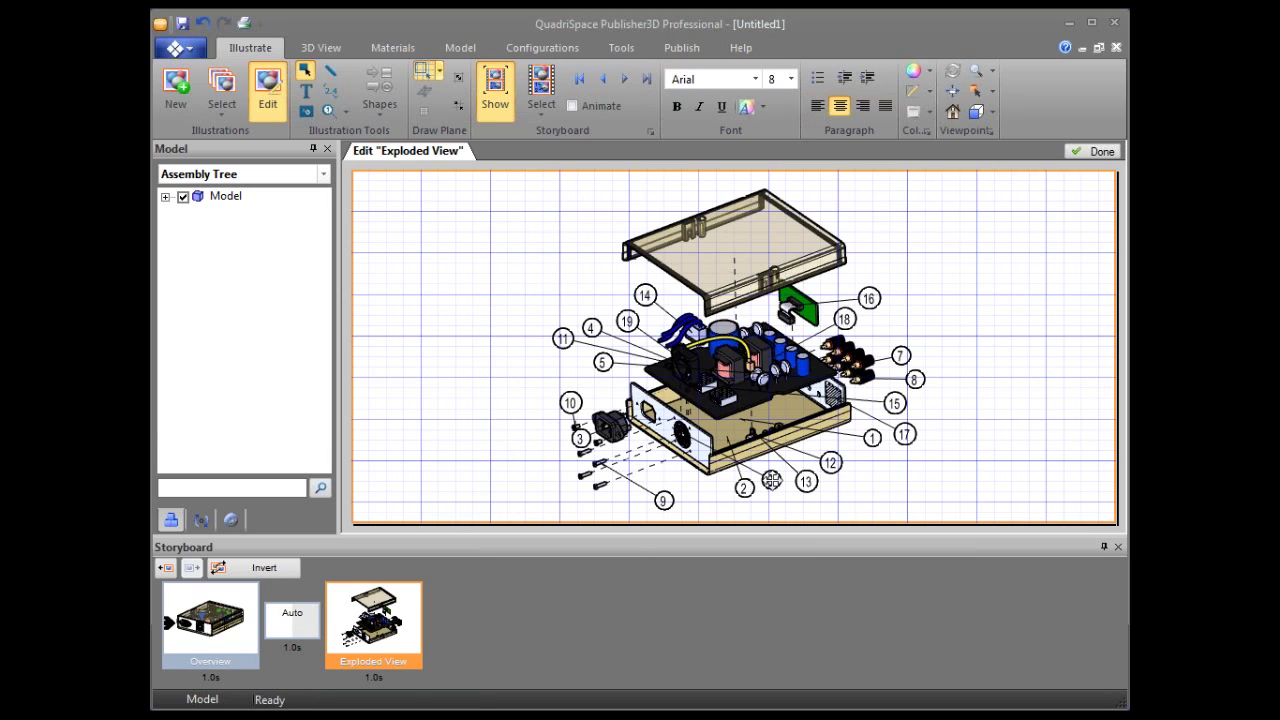
left_click(771, 481)
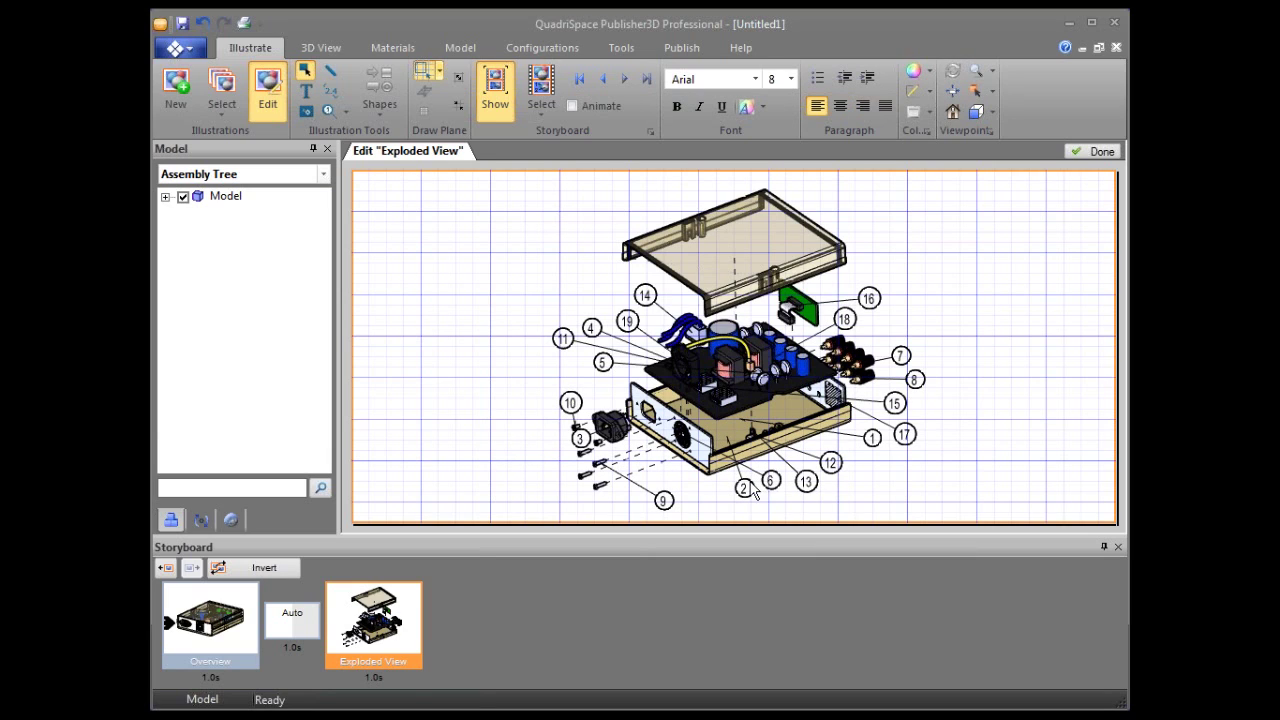
left_click_drag(771, 481, 715, 497)
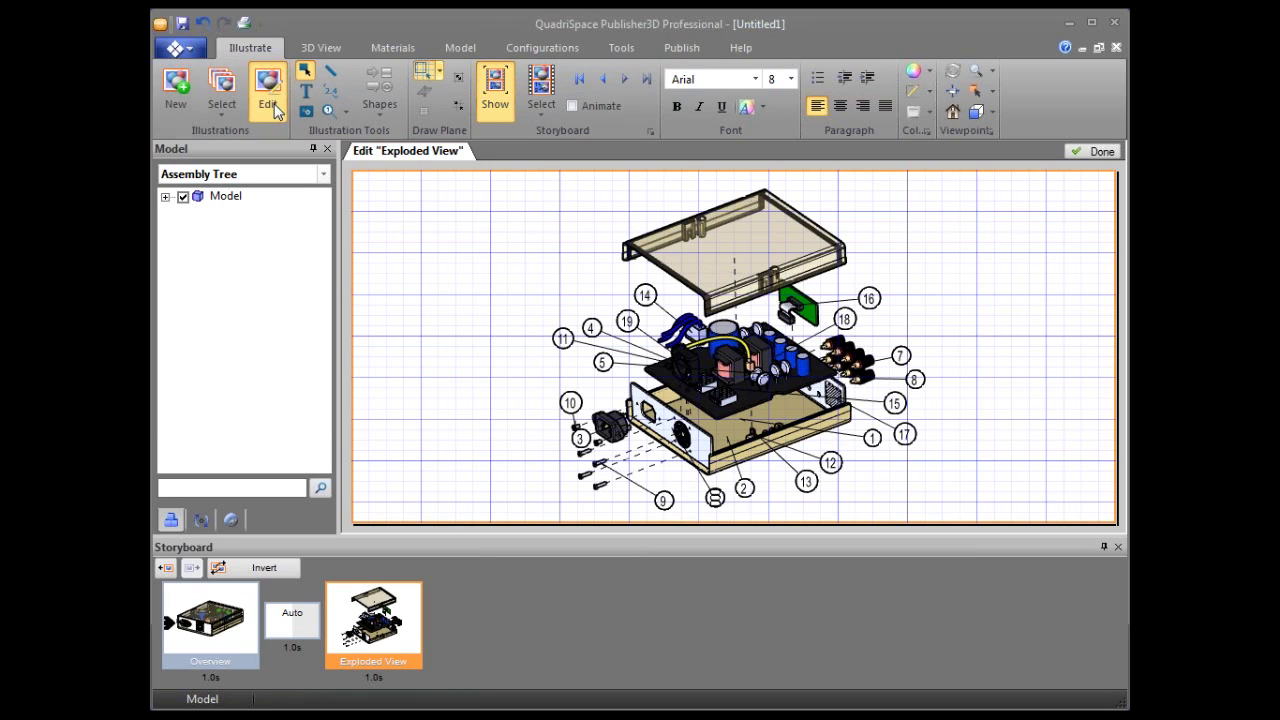
Set the Exploded View illustration's draw style to Hidden Lines Removed.
left_click(306, 73)
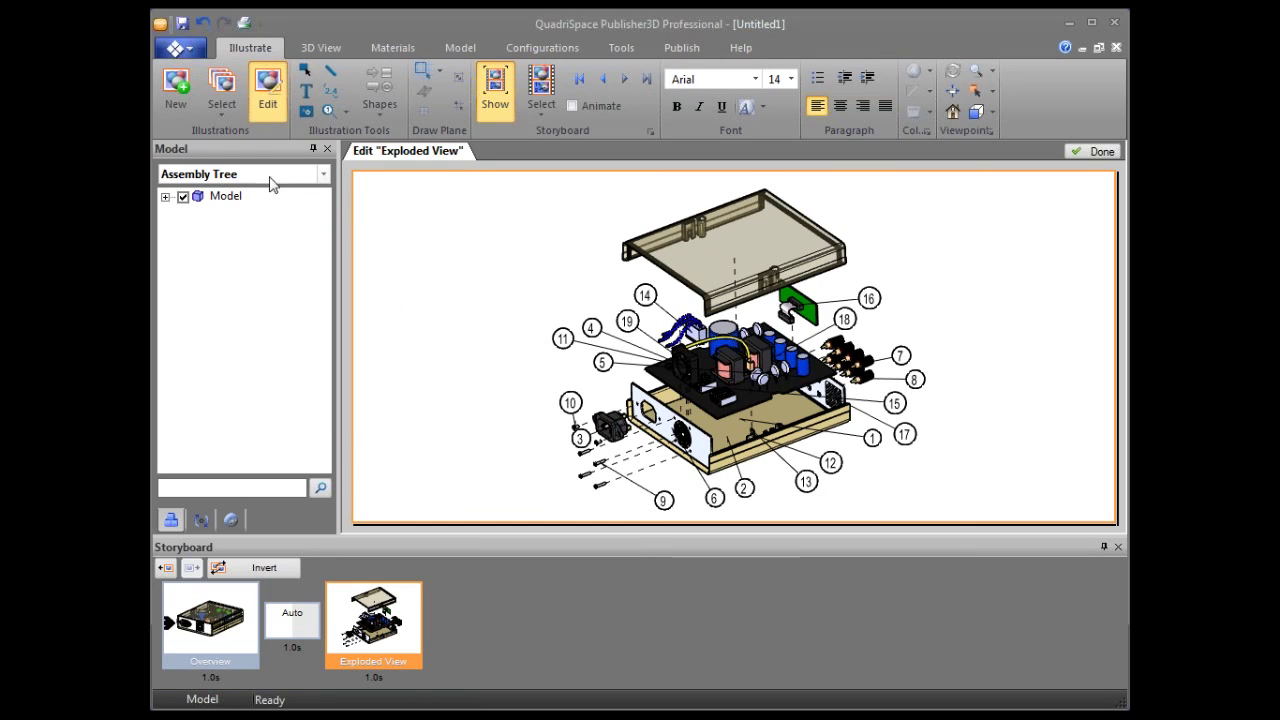
left_click(315, 45)
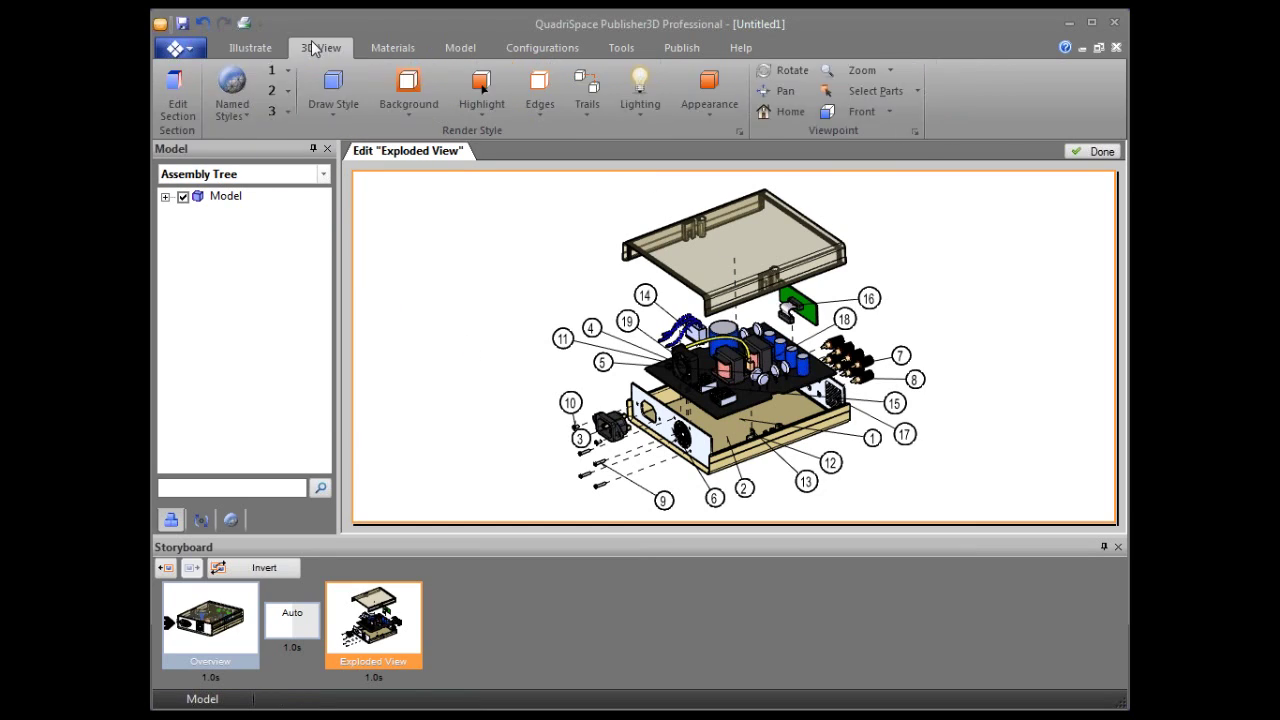
left_click(334, 116)
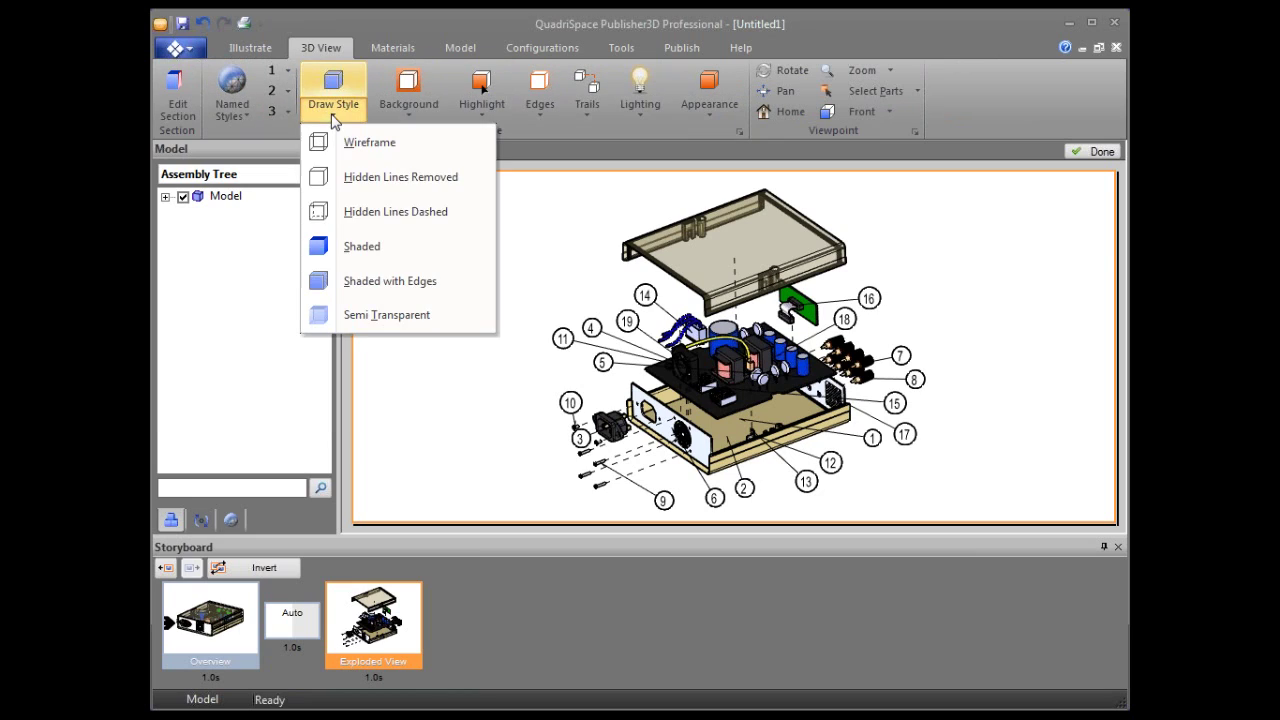
left_click(410, 178)
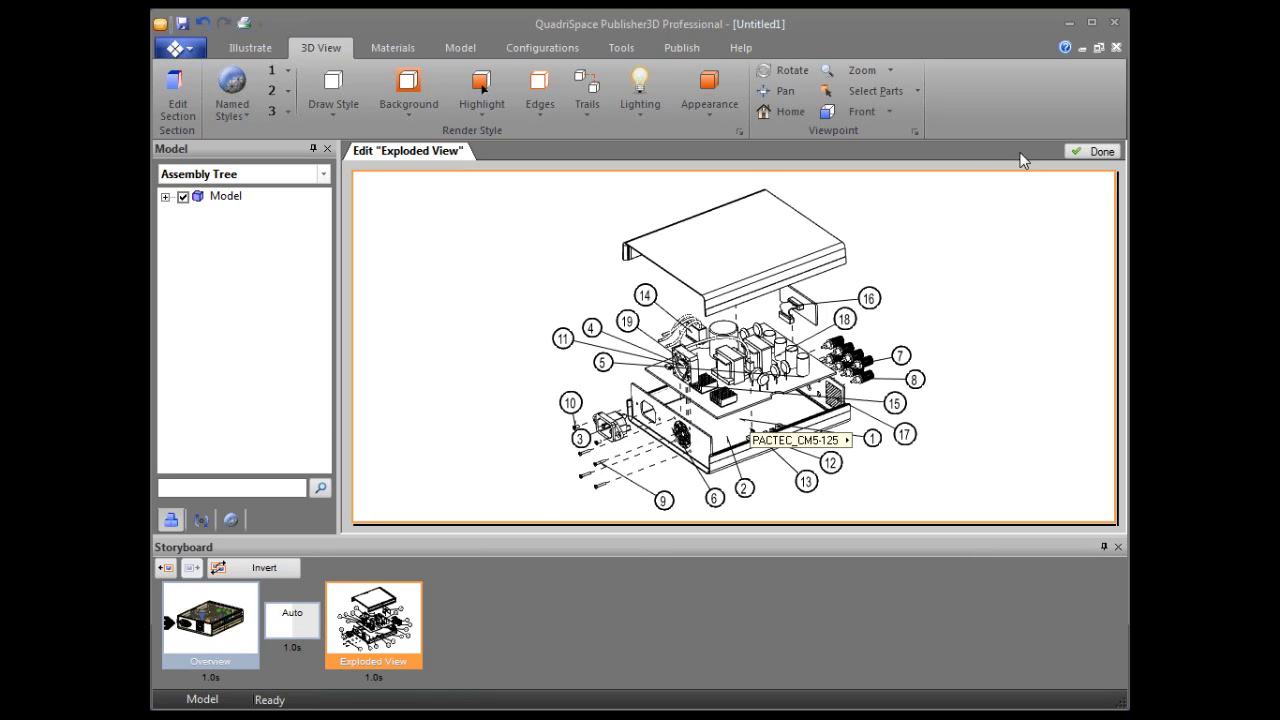
Finish editing the Exploded View illustration, display the Overview illustration and return to Exploded View.
left_click(1098, 151)
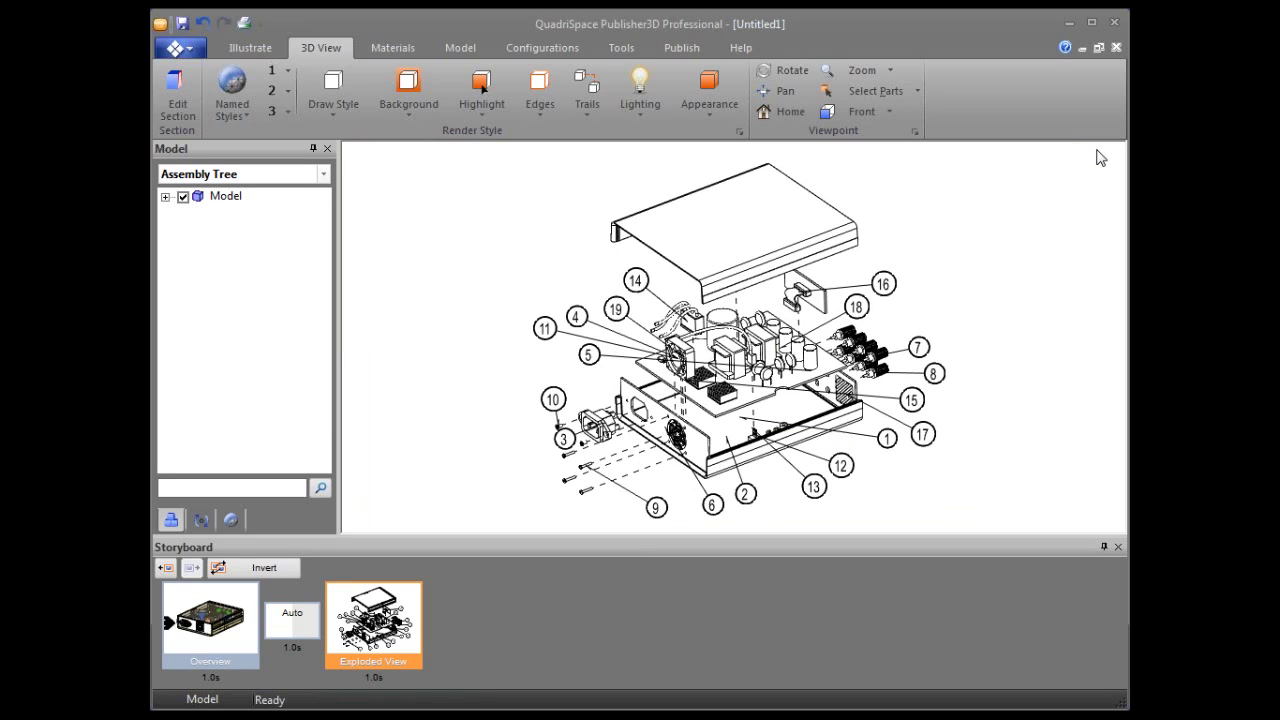
left_click(220, 630)
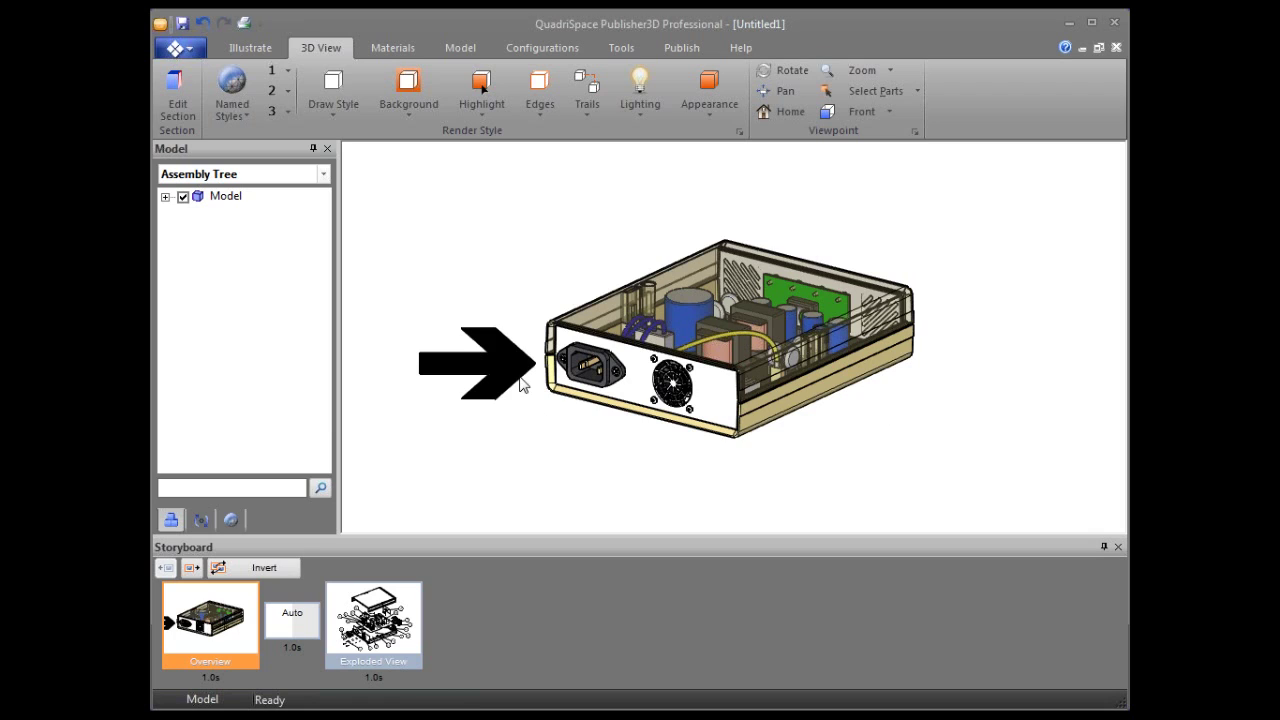
left_click(396, 665)
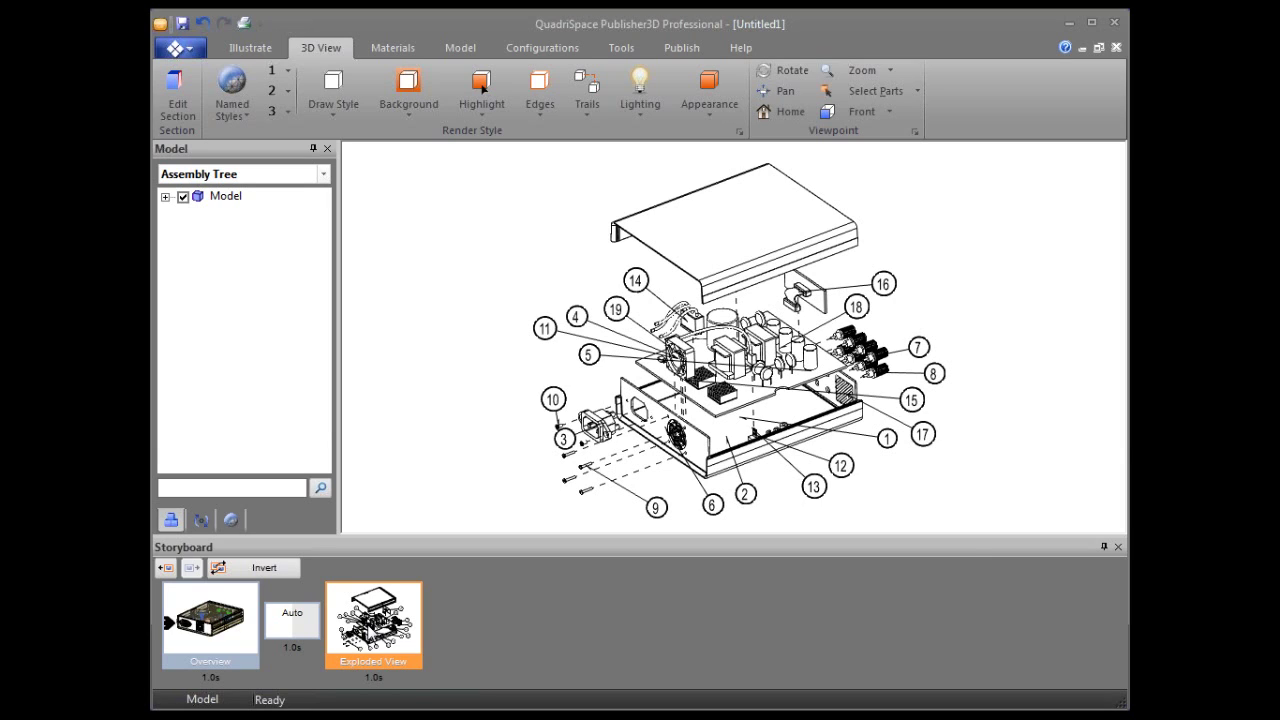
Set up raster publishing of the storyboard with an image size of 800 by 600 pixels.
left_click(680, 48)
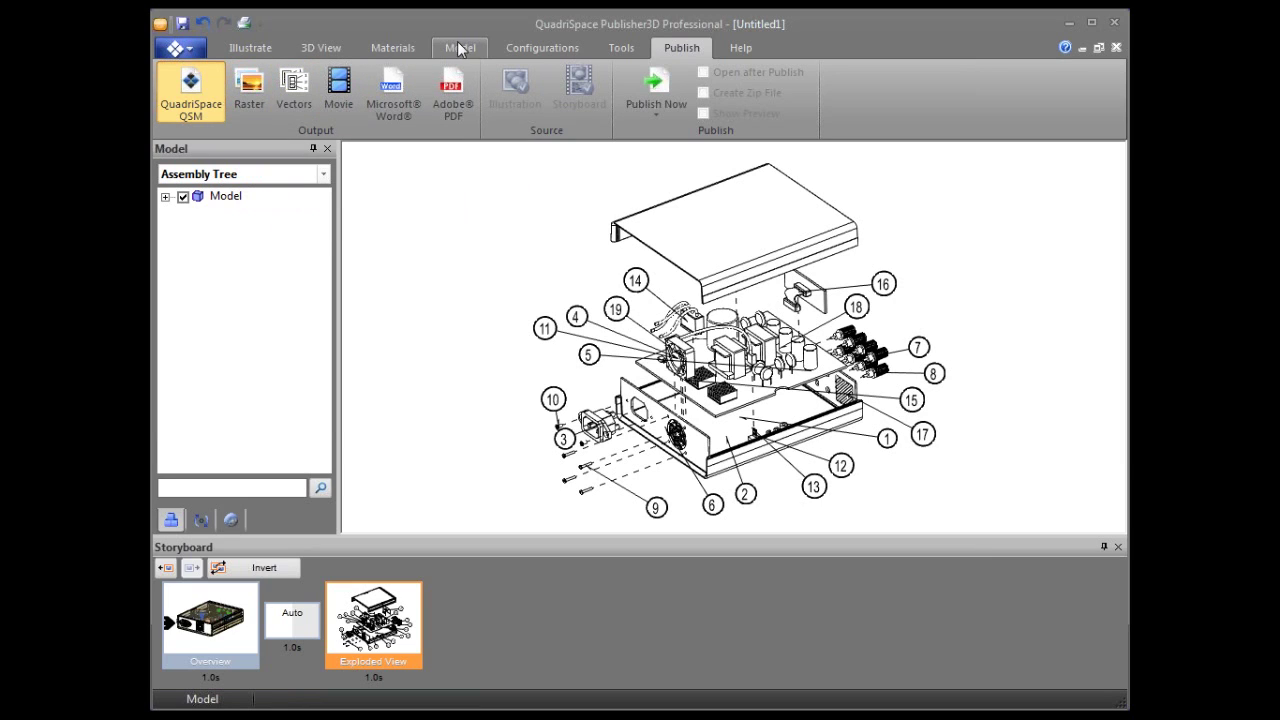
left_click(249, 92)
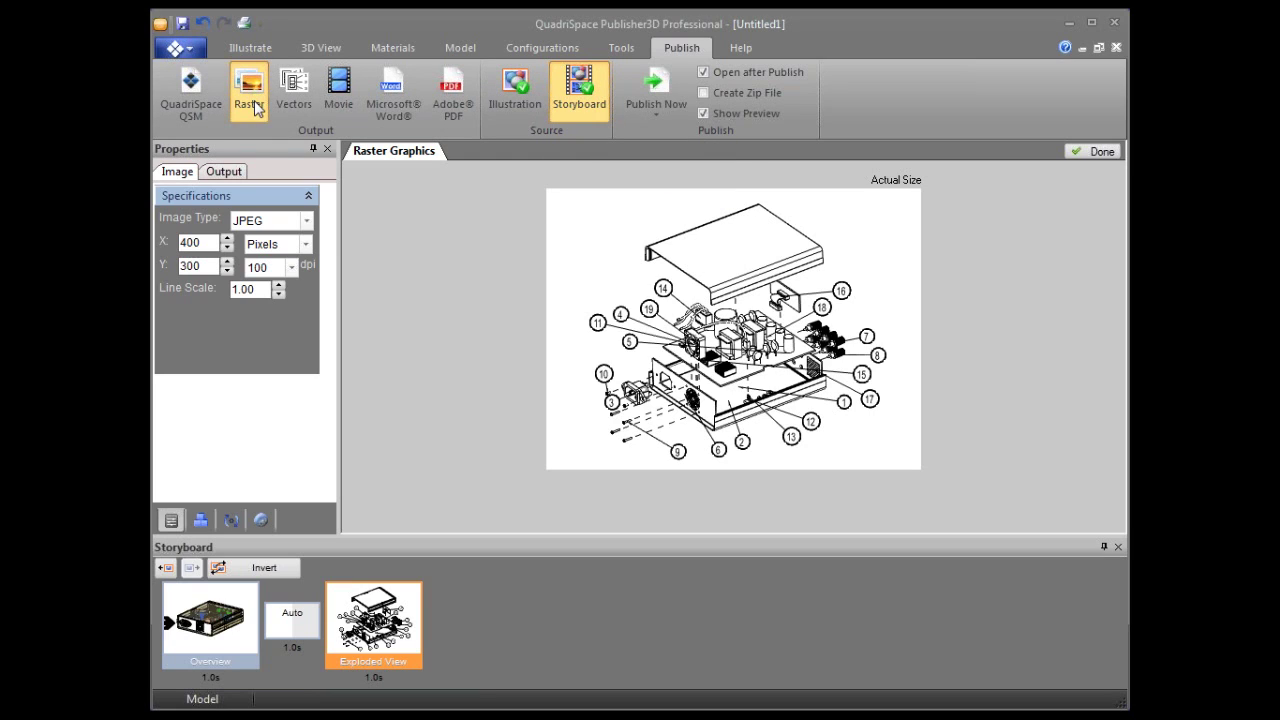
double_click(211, 244)
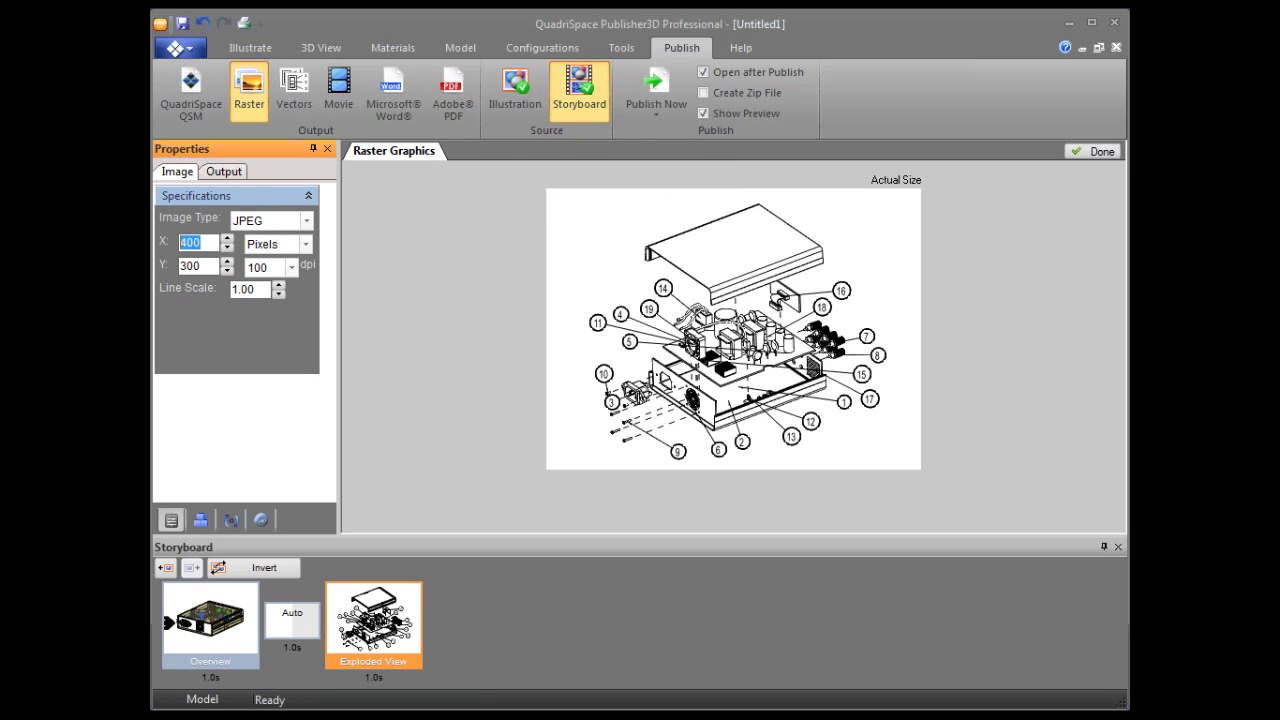
type("800")
key("Tab")
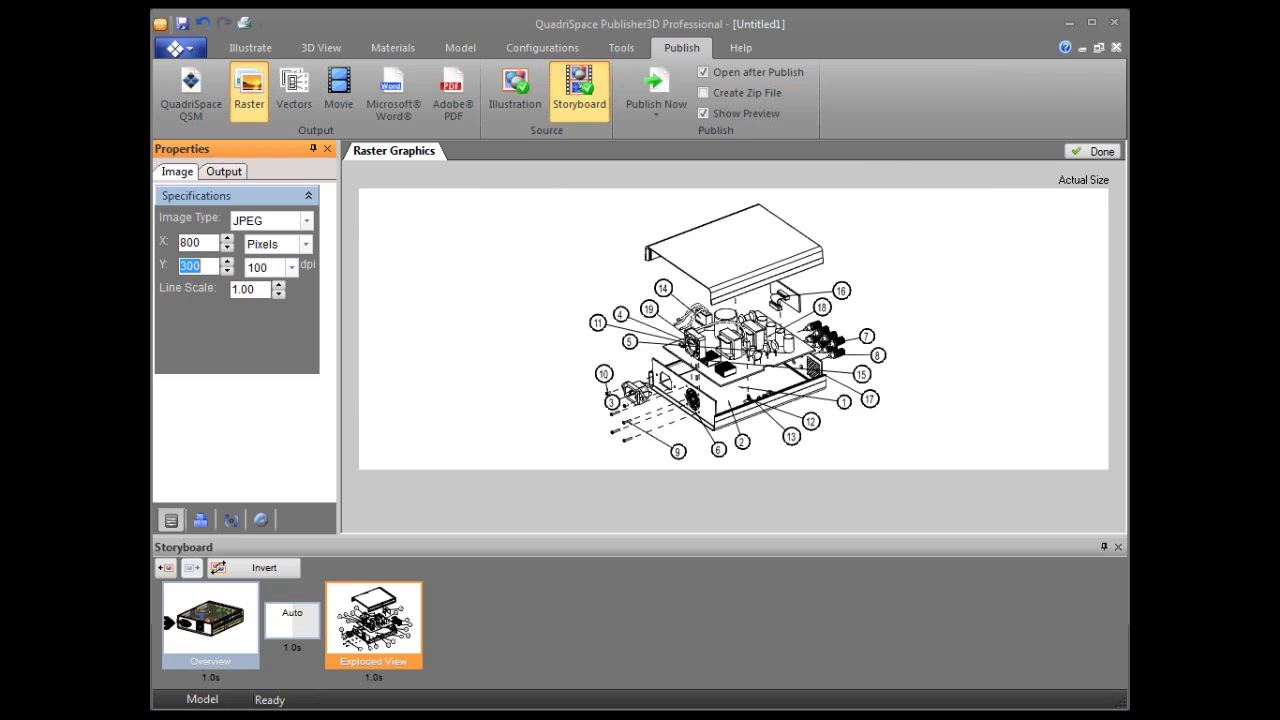
type("600")
key("Tab")
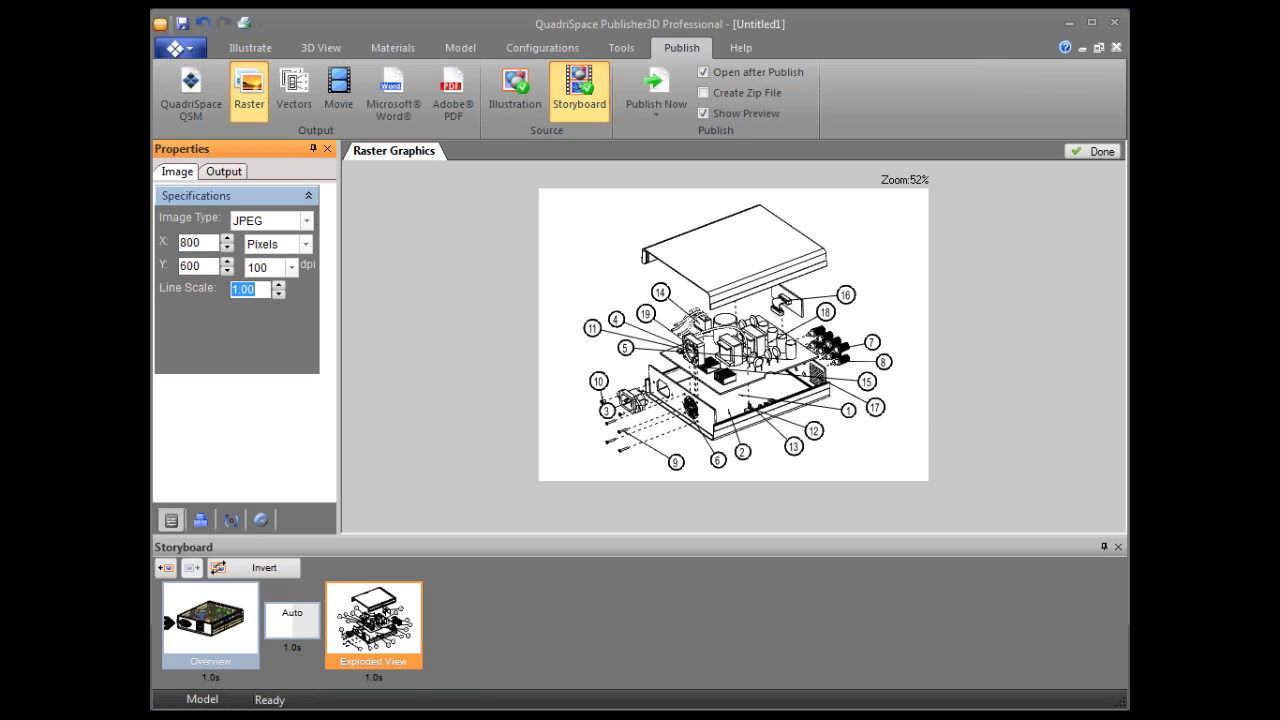
Preview the Overview.jpg and Exploded View.jpg output images to check how each illustration fits the frame.
left_click(237, 172)
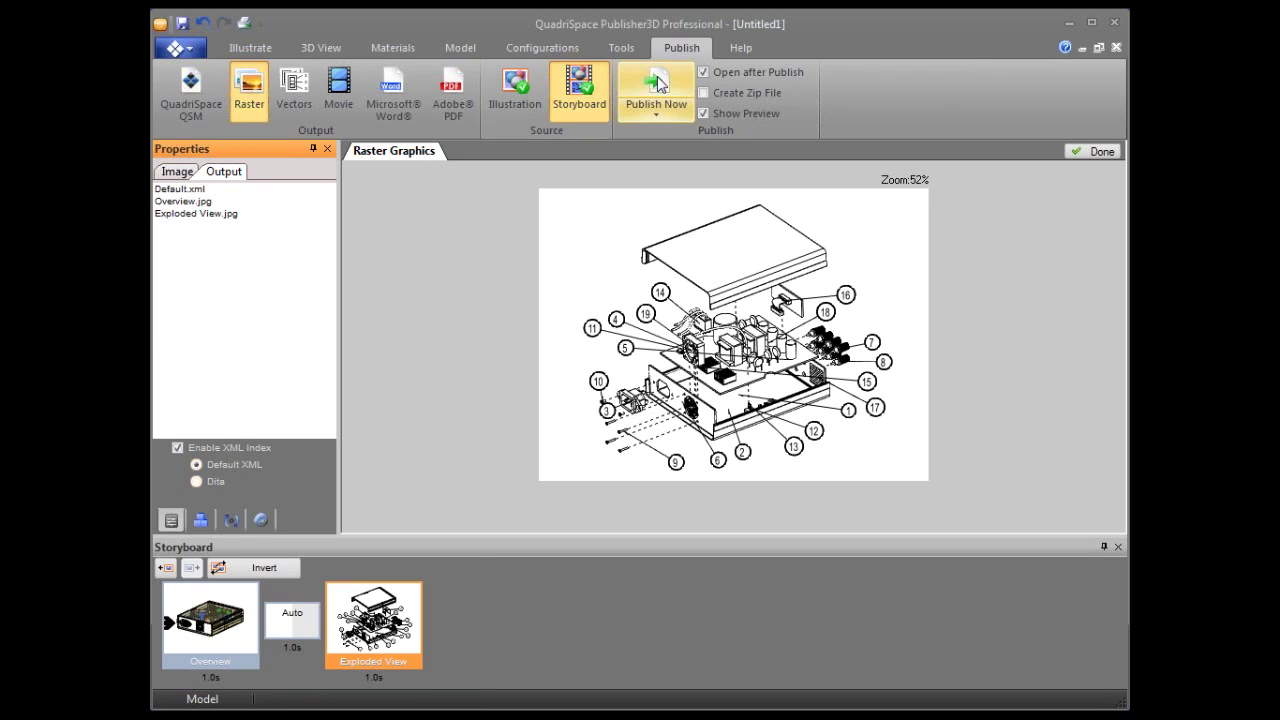
left_click(170, 204)
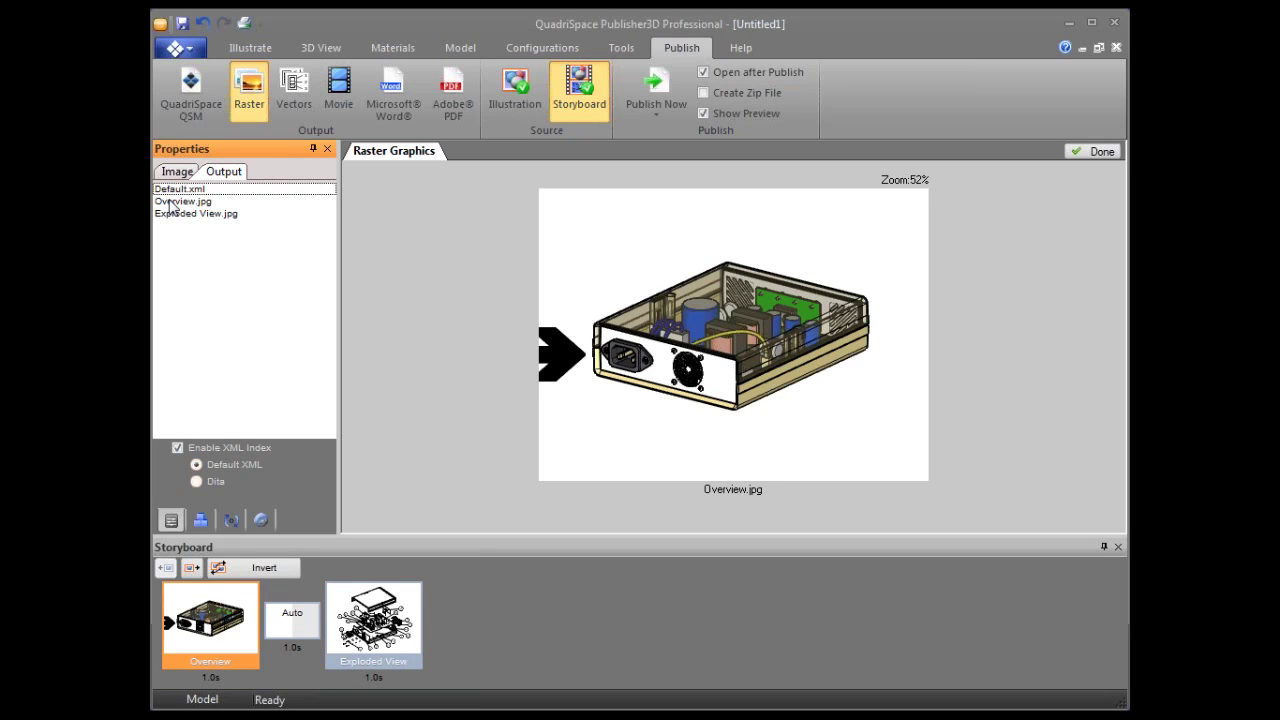
left_click(199, 219)
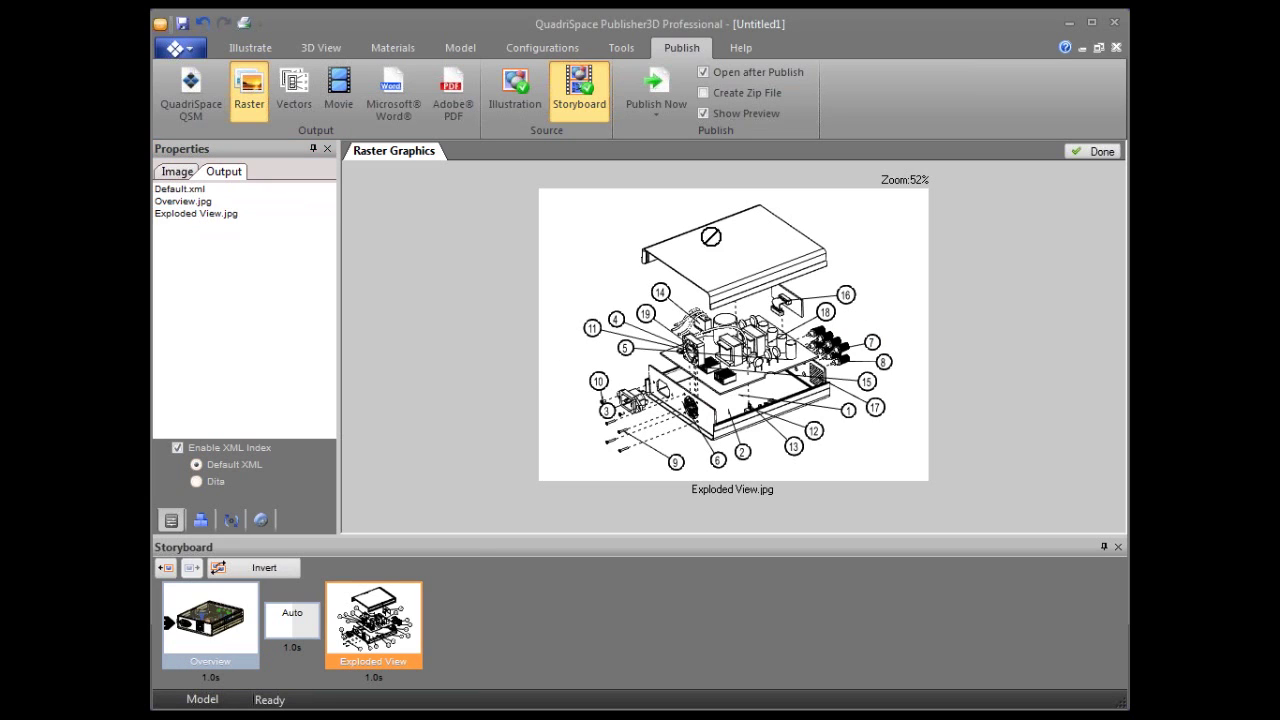
left_click(205, 204)
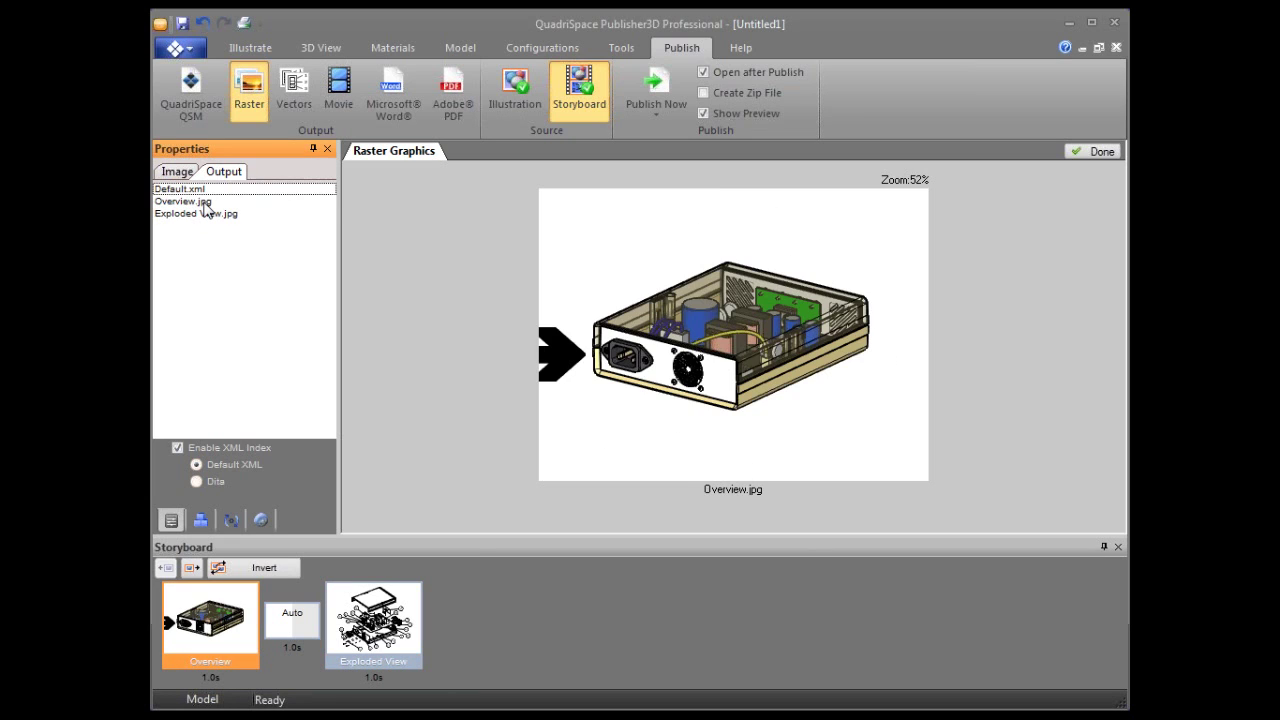
Set the raster image height to 400 pixels.
left_click(182, 173)
type("400")
key("Tab")
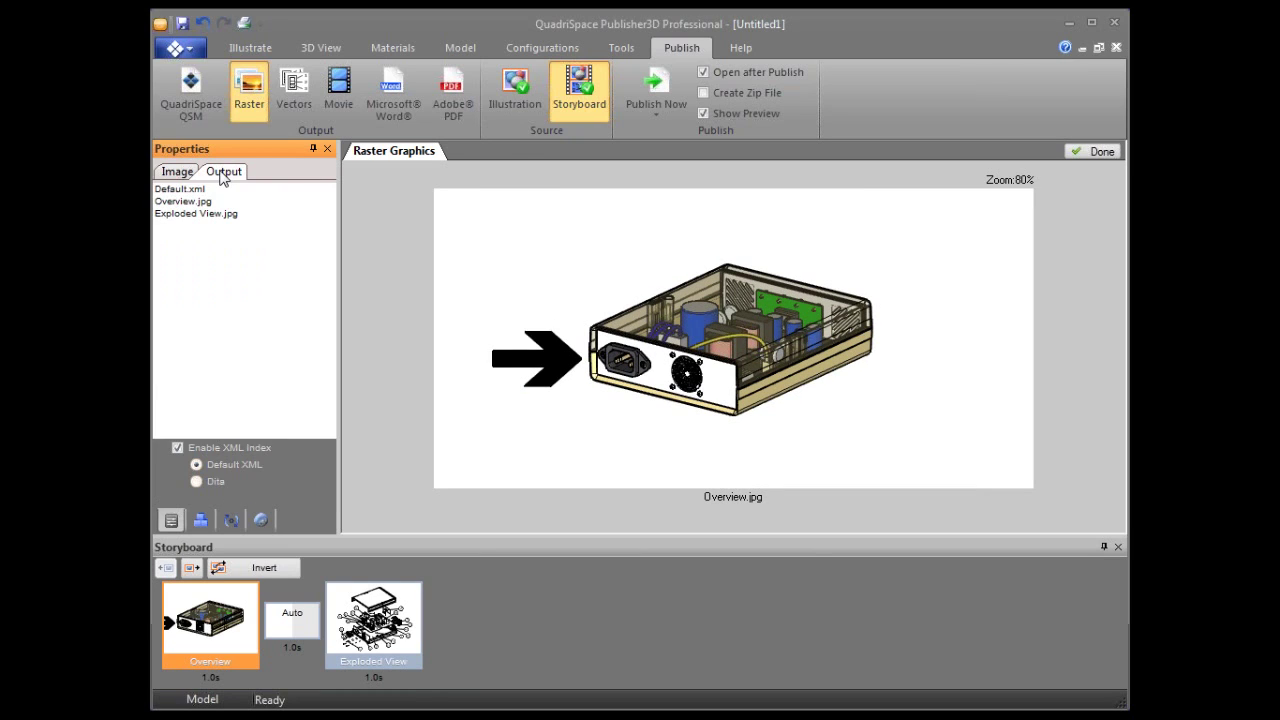
Preview the resized Exploded View.jpg and Overview.jpg output images, and close the raster publishing setup.
left_click(219, 214)
left_click(201, 203)
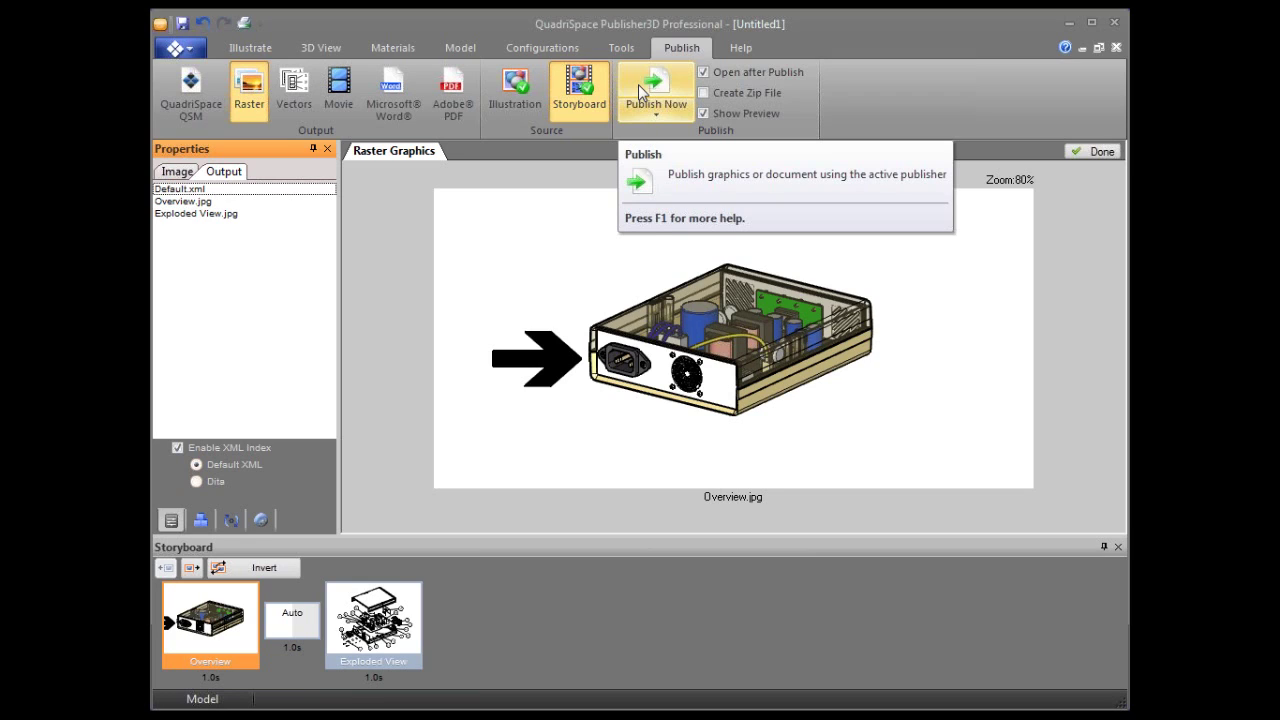
left_click(1104, 150)
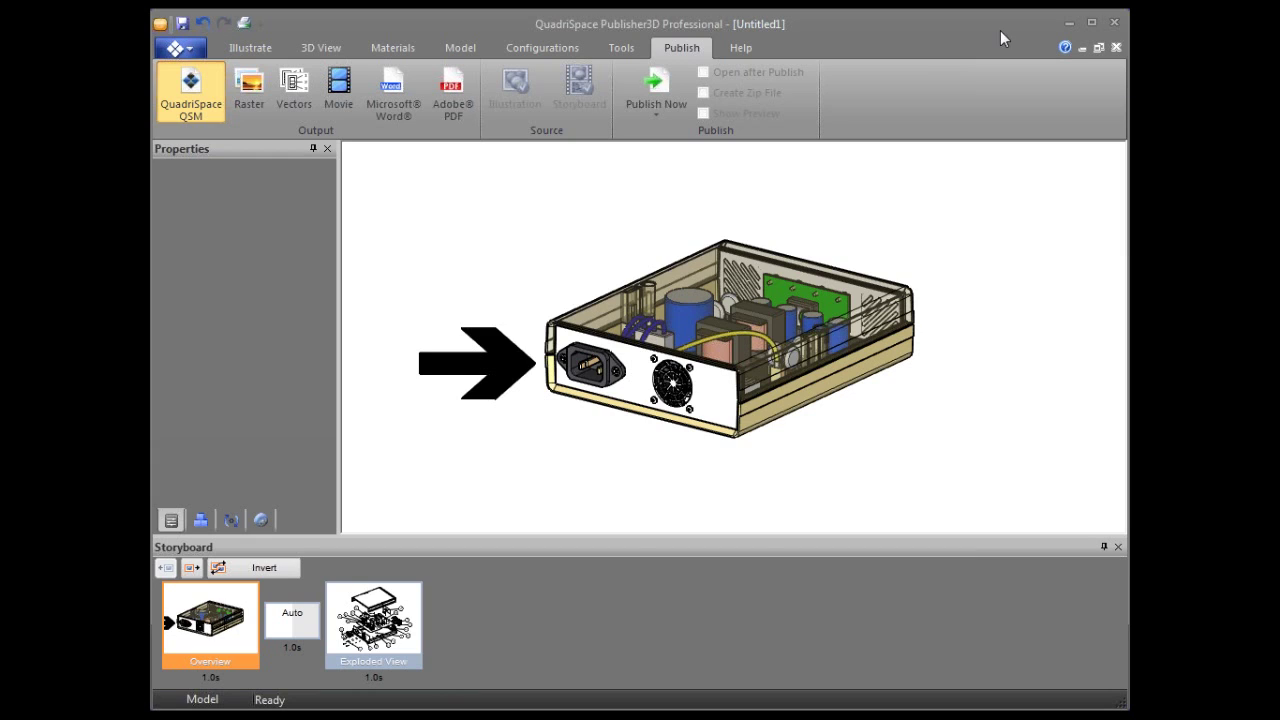
Change the part highlight color to red, using the enclosure's top cover as the selected sample part, and clear the selection.
left_click(263, 52)
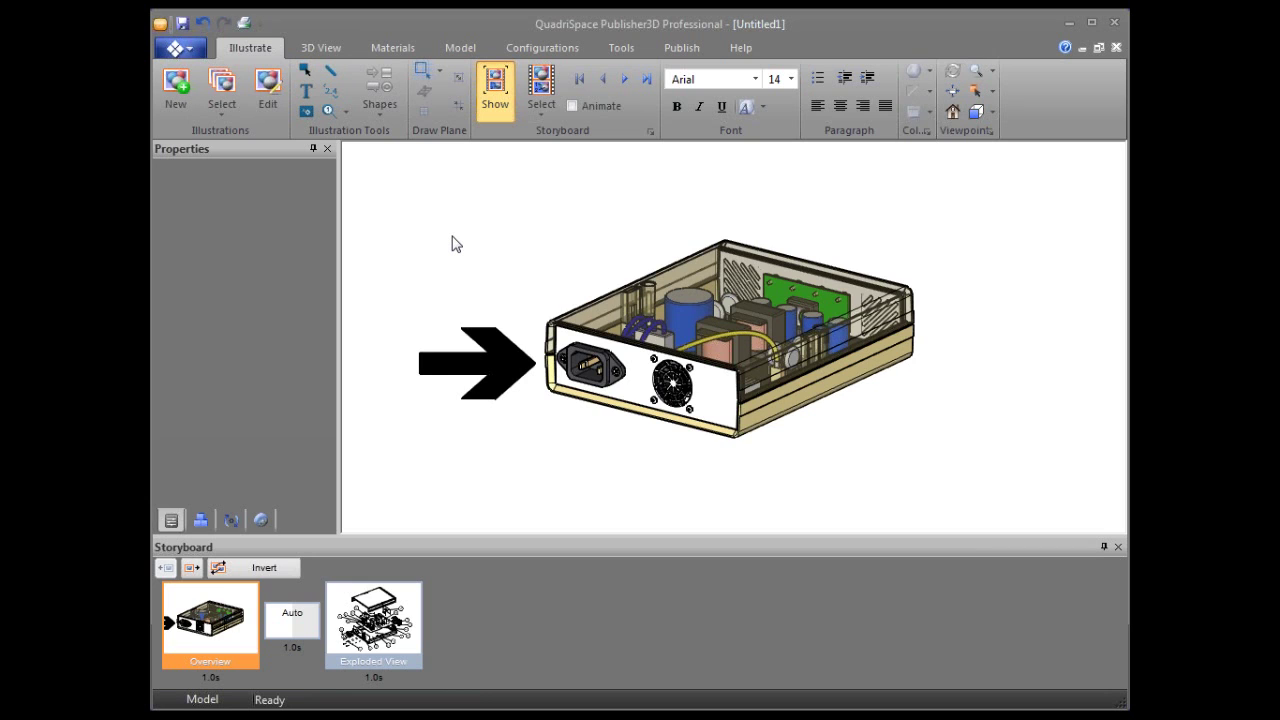
mouse_move(456, 244)
middle_mouse_down()
mouse_move(370, 280)
mouse_move(300, 250)
mouse_move(450, 170)
mouse_move(640, 240)
mouse_move(650, 320)
mouse_move(640, 295)
mouse_move(665, 330)
middle_mouse_up()
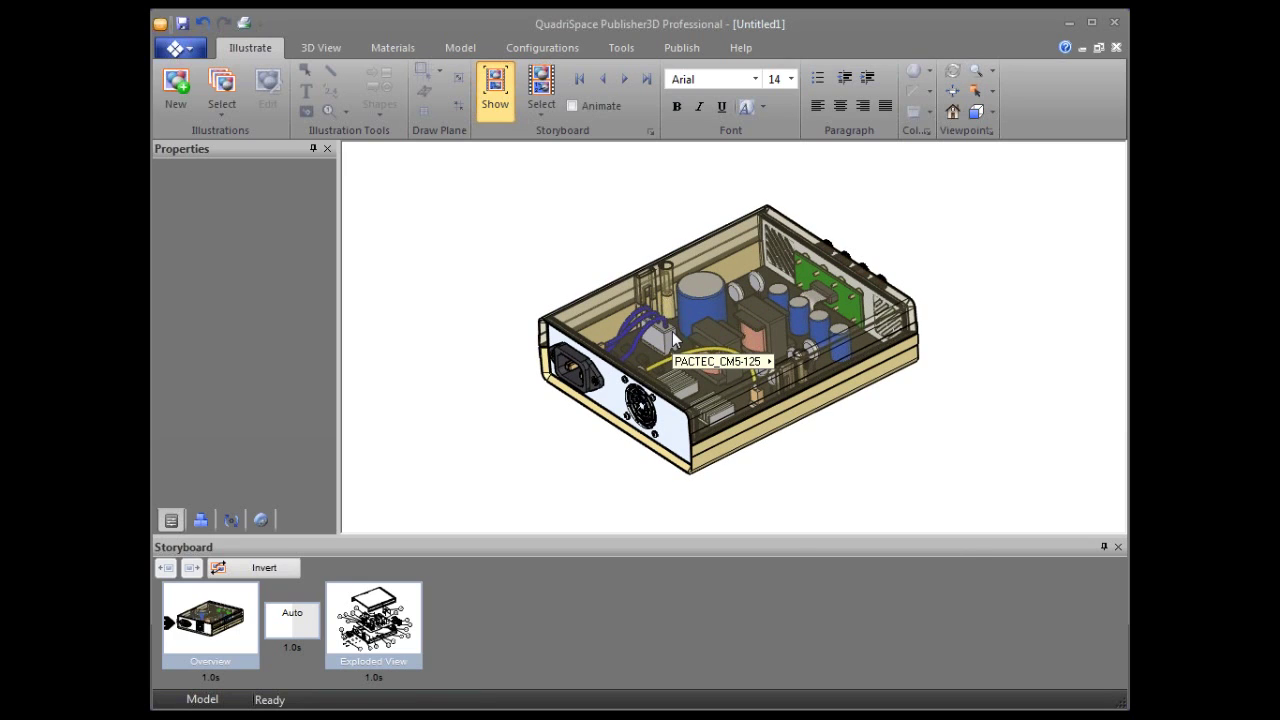
middle_click_drag(672, 331, 467, 430)
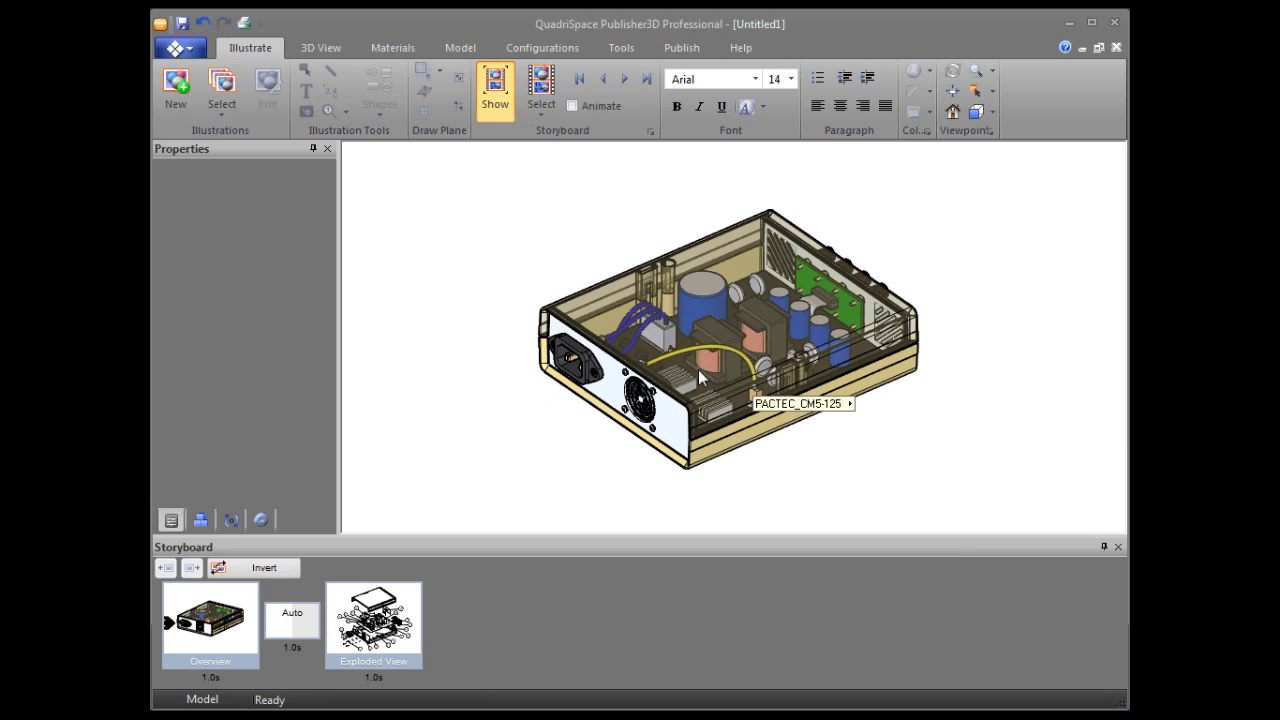
left_click(694, 402)
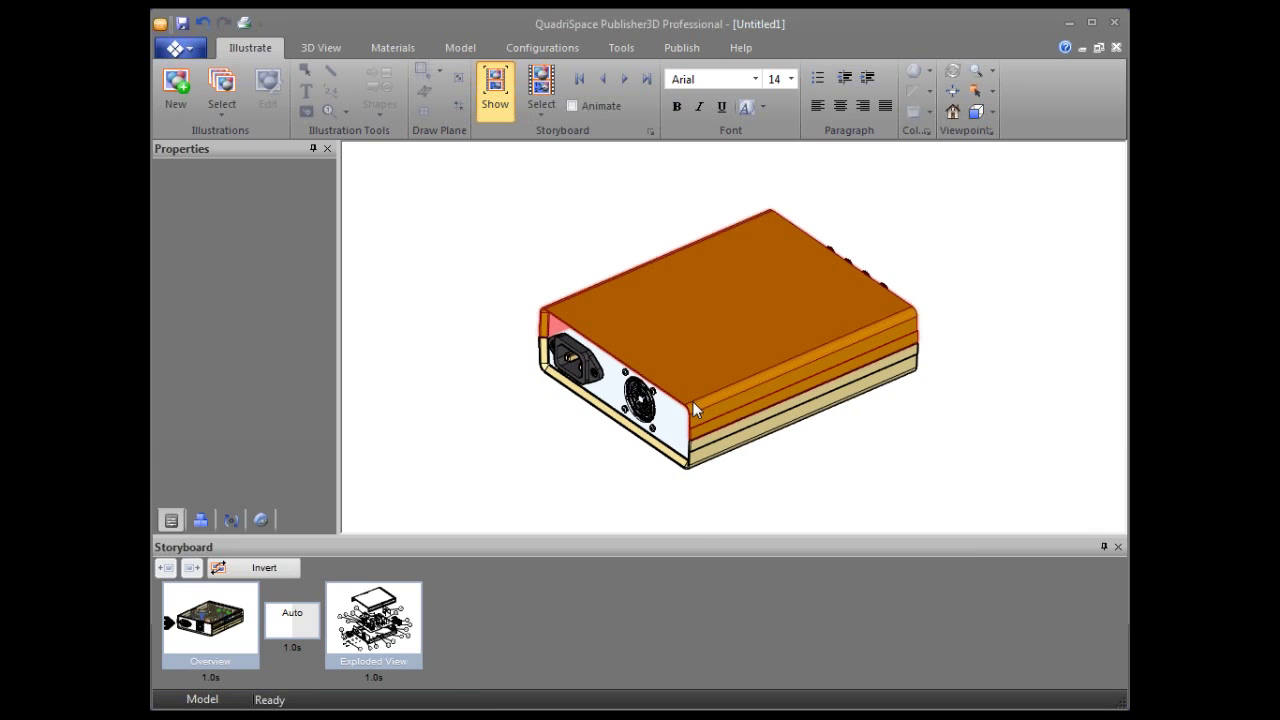
left_click(309, 46)
left_click(483, 100)
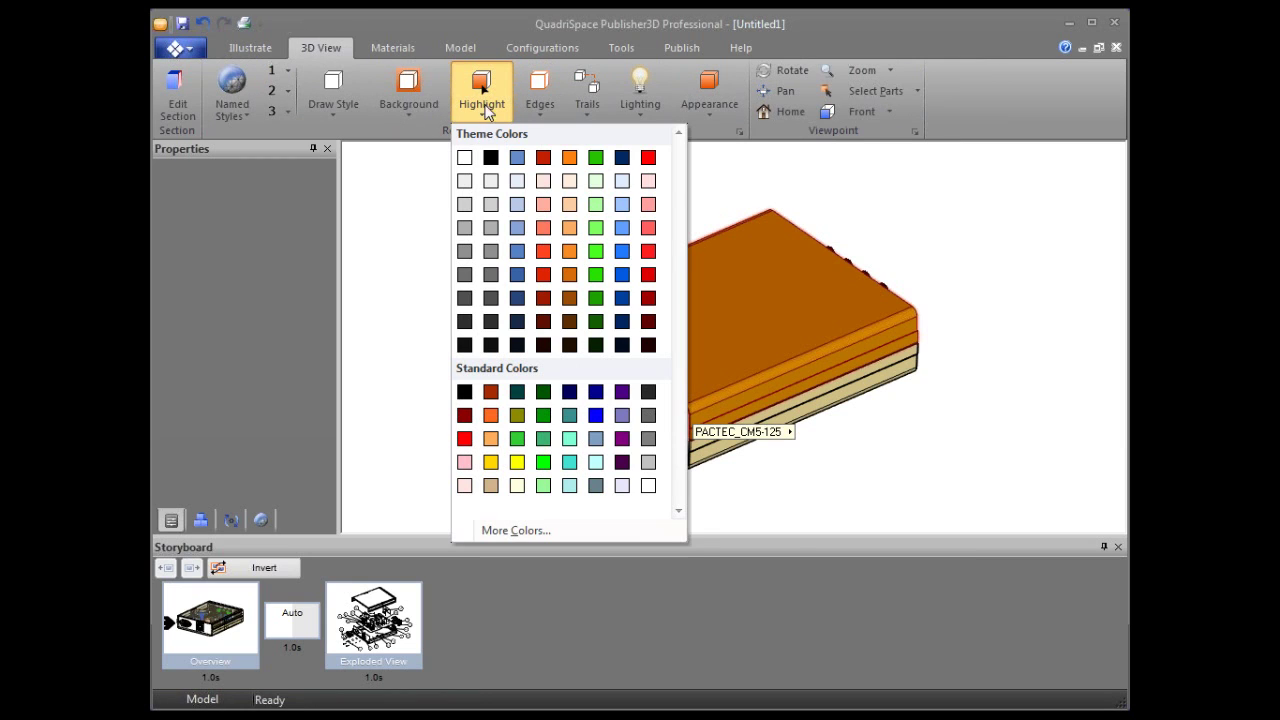
left_click(569, 159)
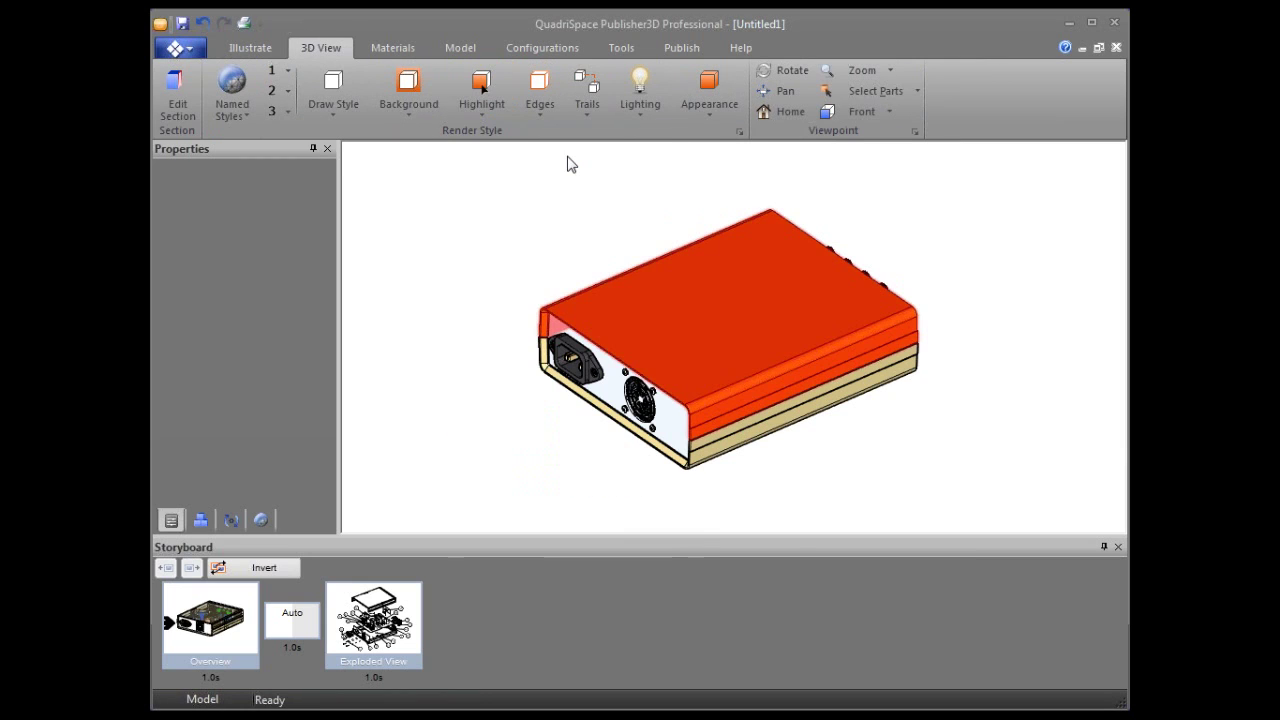
left_click(480, 437)
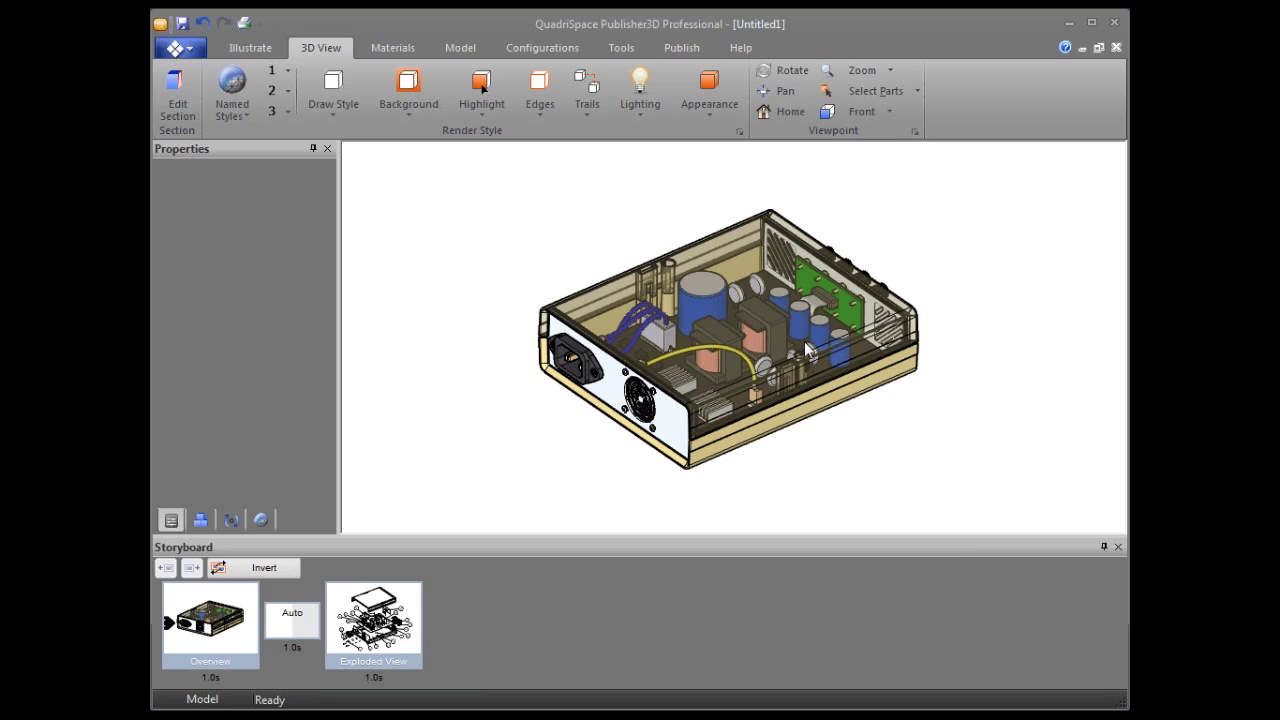
Set the model's viewpoint to Isometric.
mouse_move(770, 416)
left_click(889, 111)
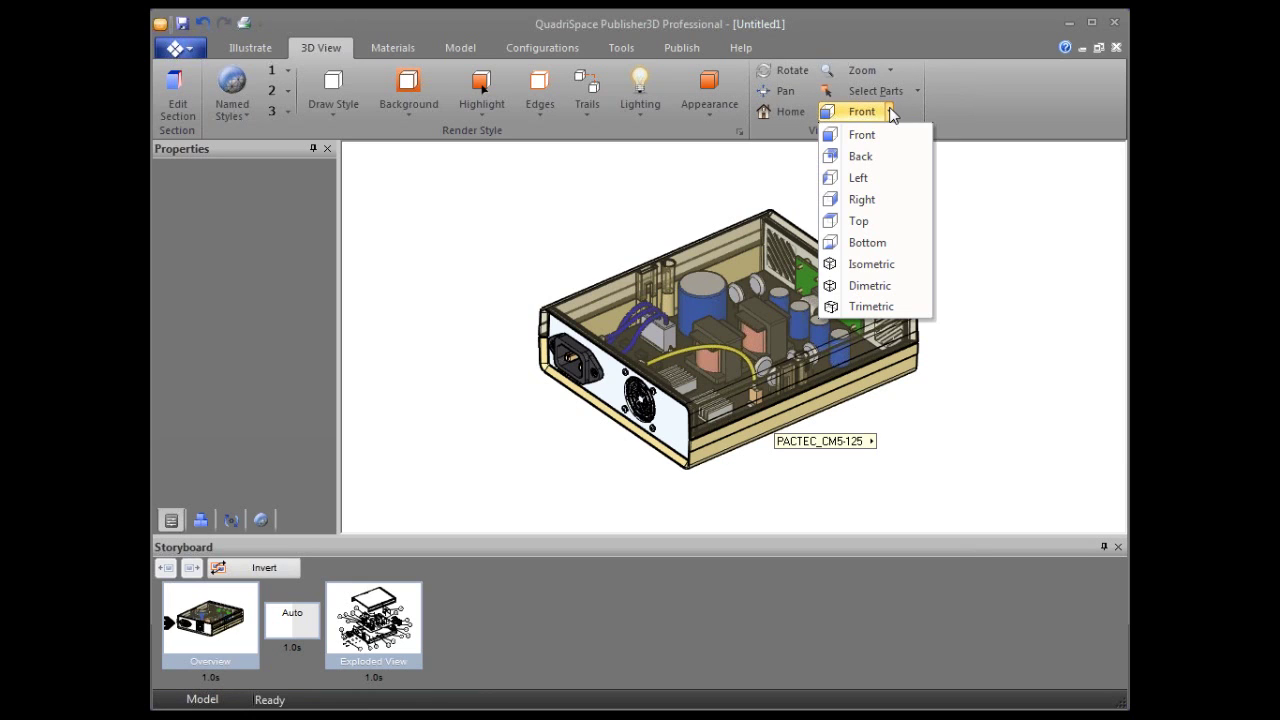
left_click(895, 264)
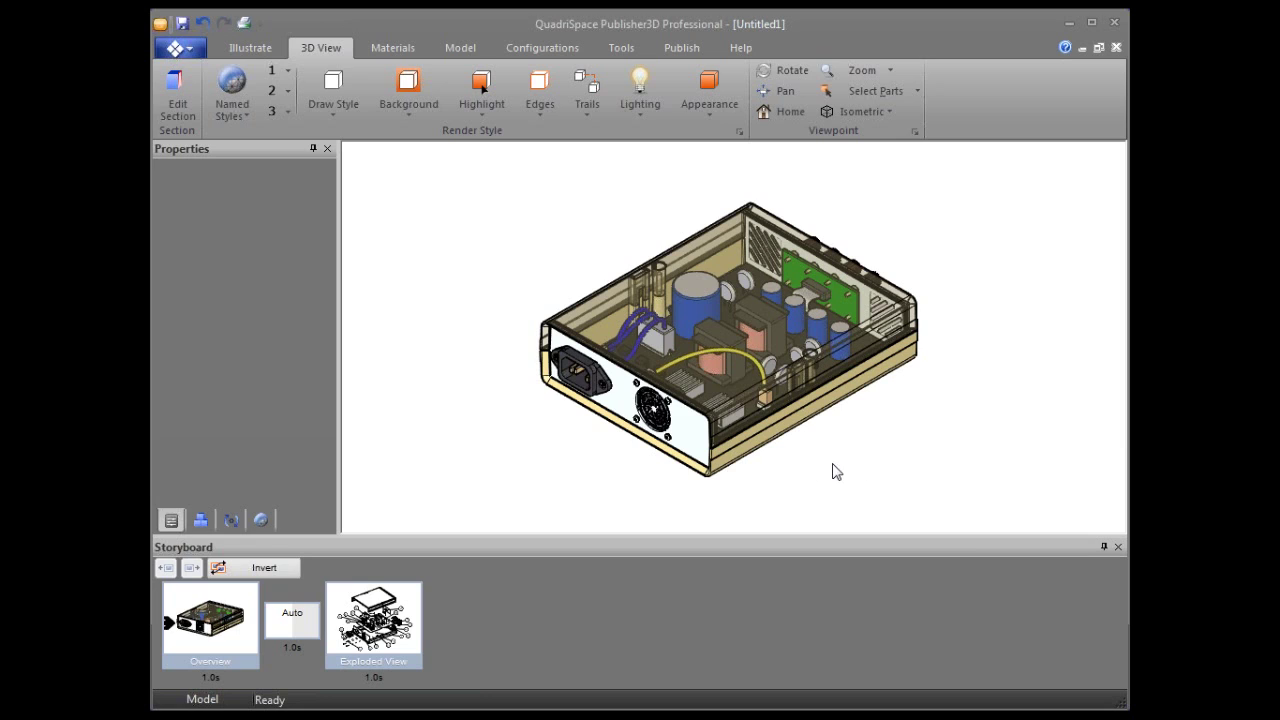
Start the Storyboard Wizard and choose Exploded View as the type of storyboard to create.
left_click(249, 49)
left_click(540, 108)
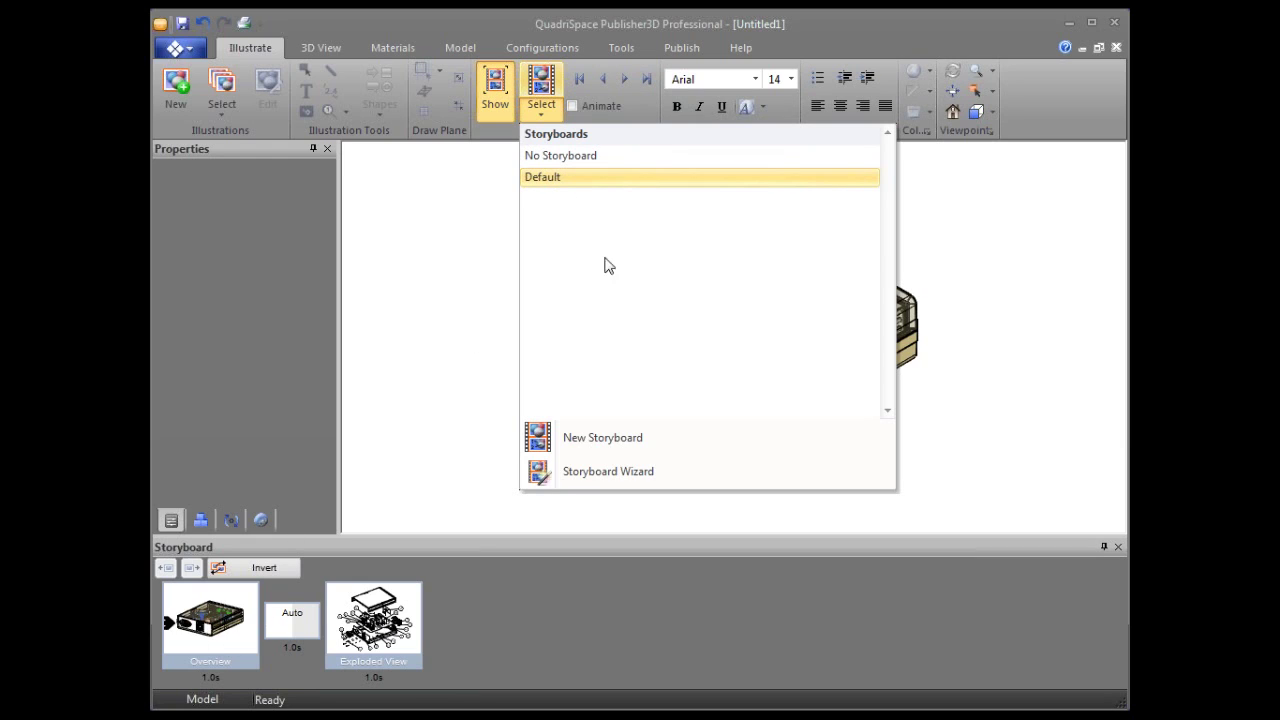
left_click(606, 474)
left_click(567, 295)
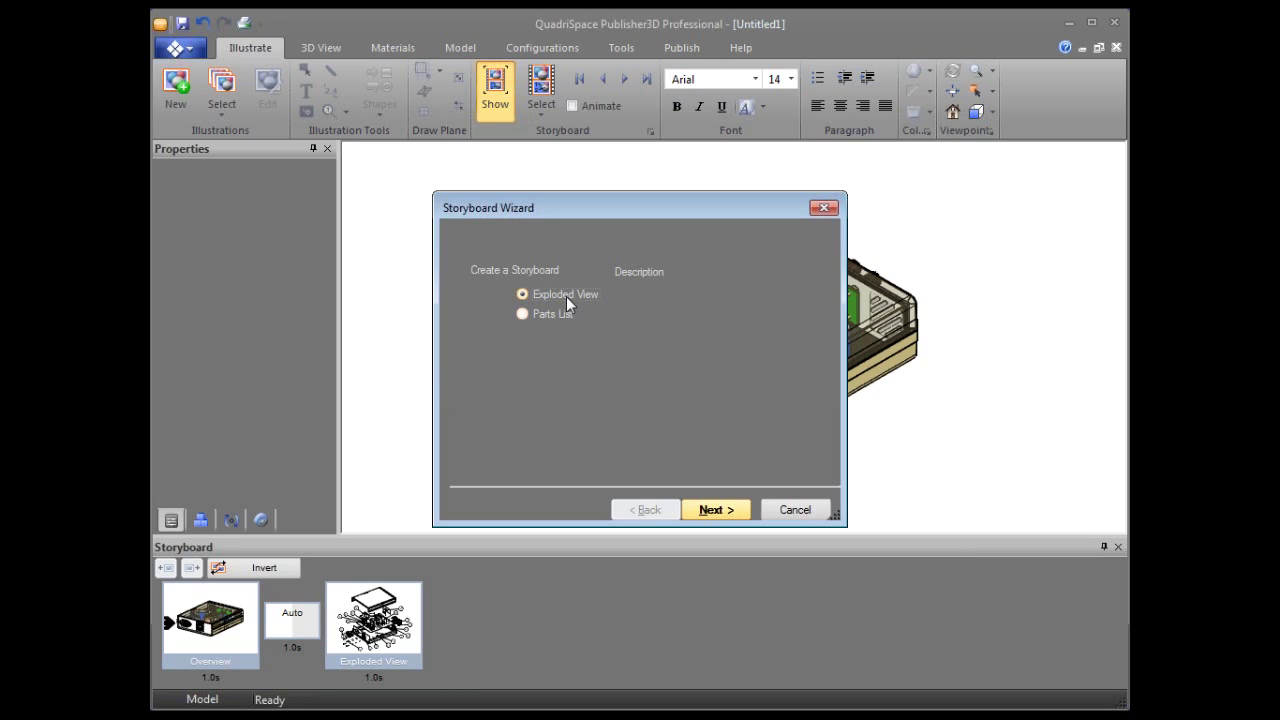
left_click(716, 509)
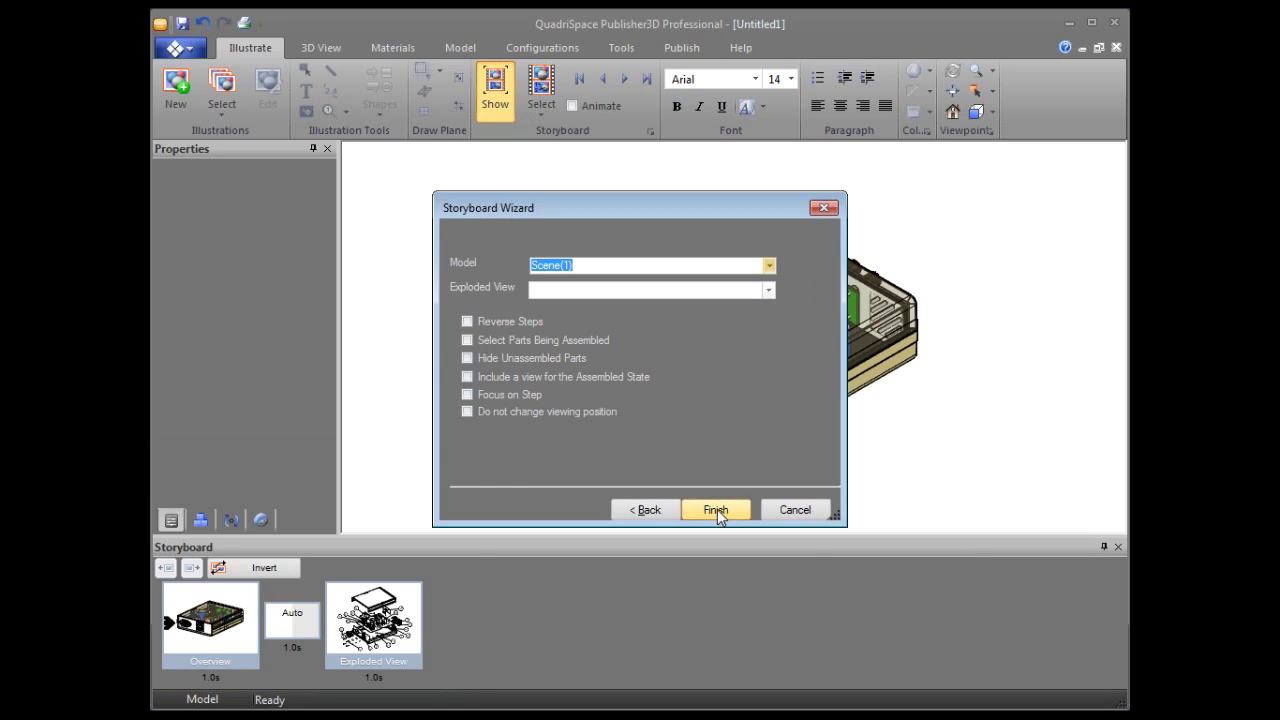
Generate the storyboard from Exploded View(1) with Reverse Steps, Select Parts Being Assembled and Hide Unassembled Parts enabled.
left_click(771, 287)
left_click(744, 304)
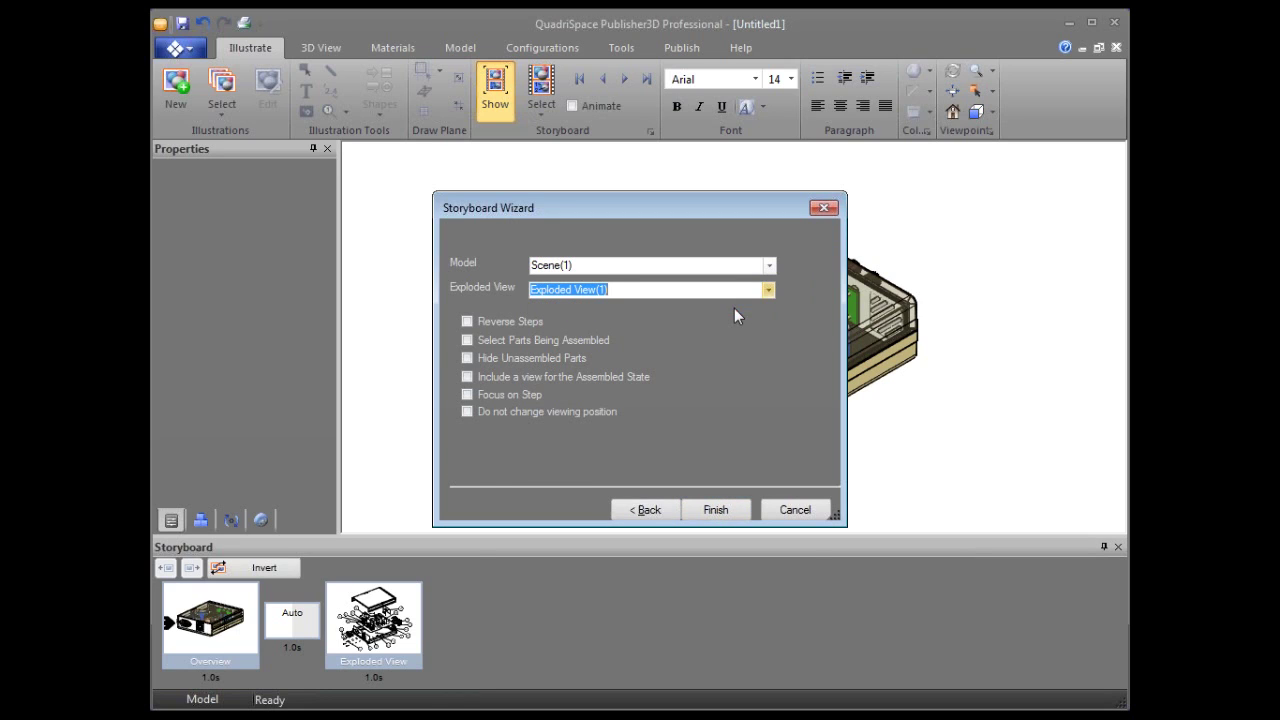
left_click(510, 321)
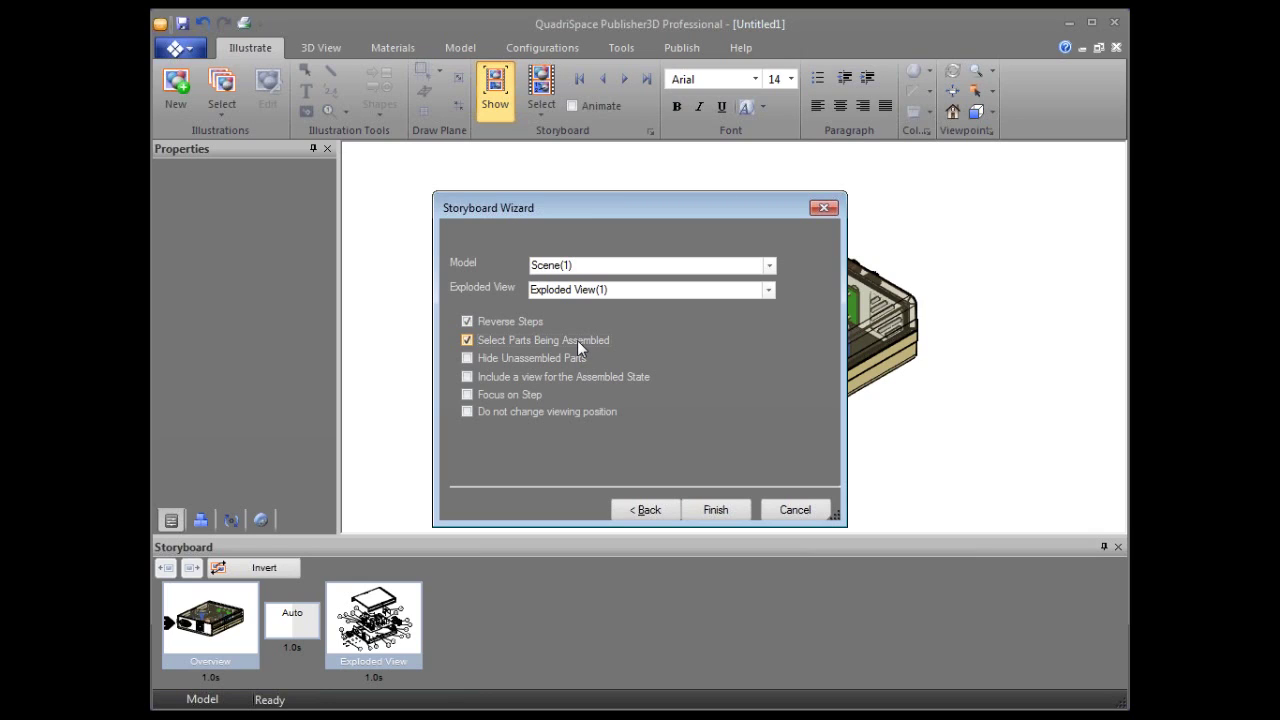
left_click(531, 362)
left_click(727, 511)
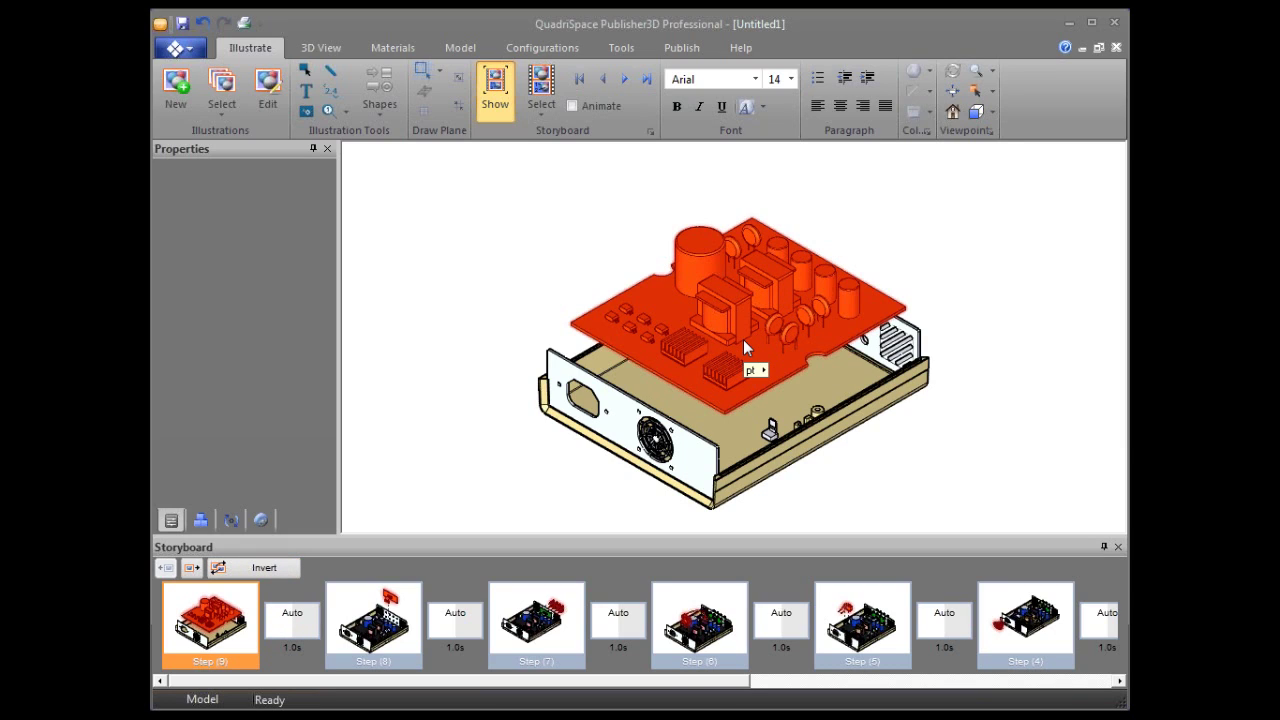
Review the generated storyboard illustrations, including Step (8), the cover step and the final assembled Snapshot.
left_click(378, 624)
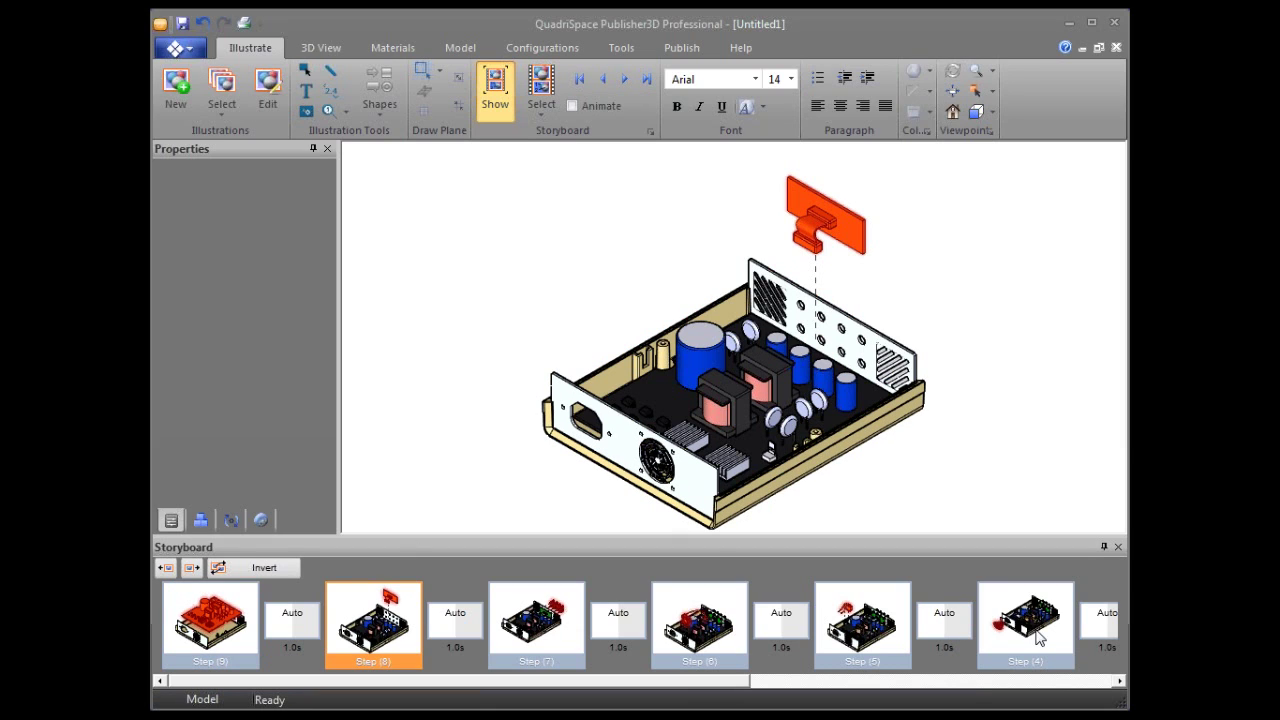
left_click(1074, 681)
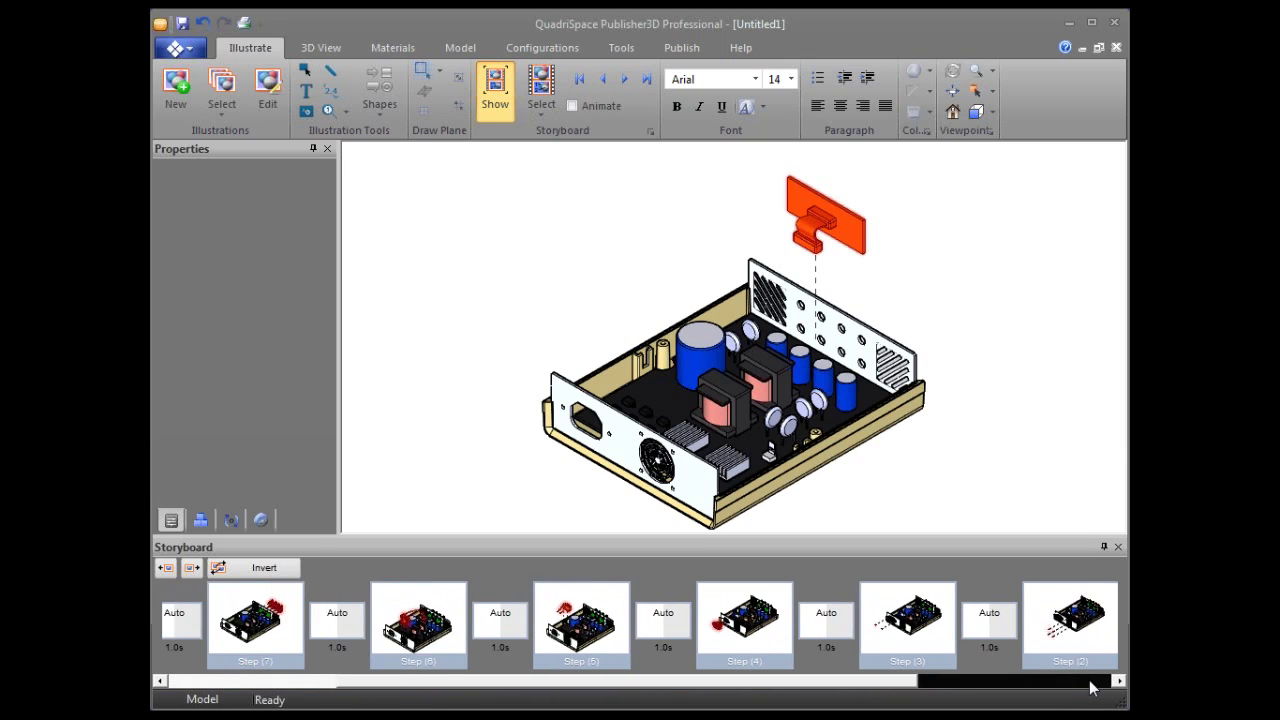
left_click(1091, 683)
left_click(1035, 628)
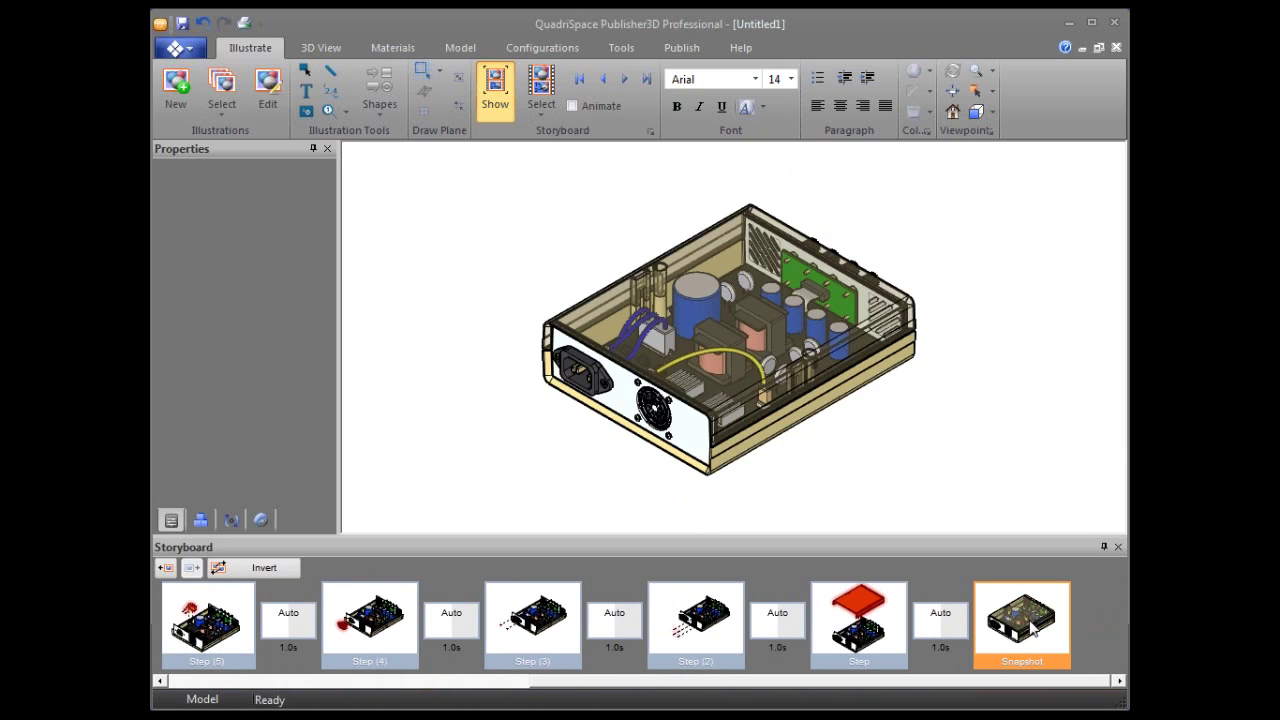
left_click(874, 630)
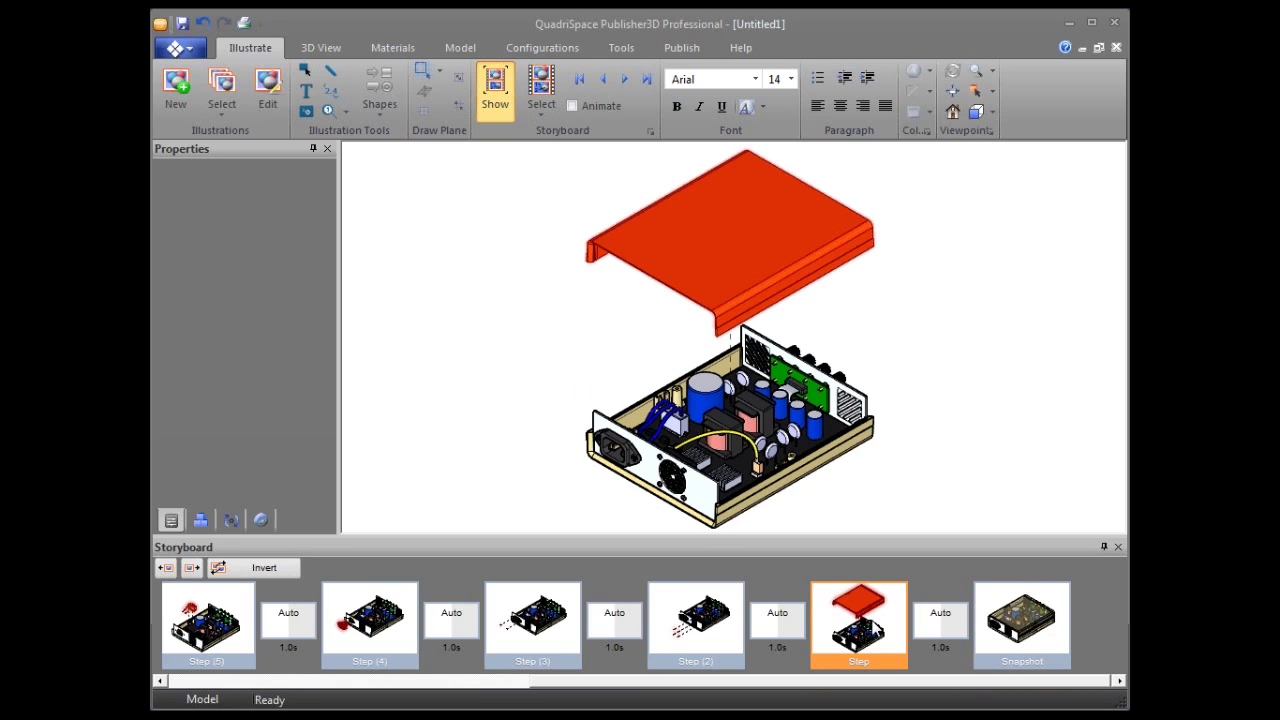
left_click(1055, 625)
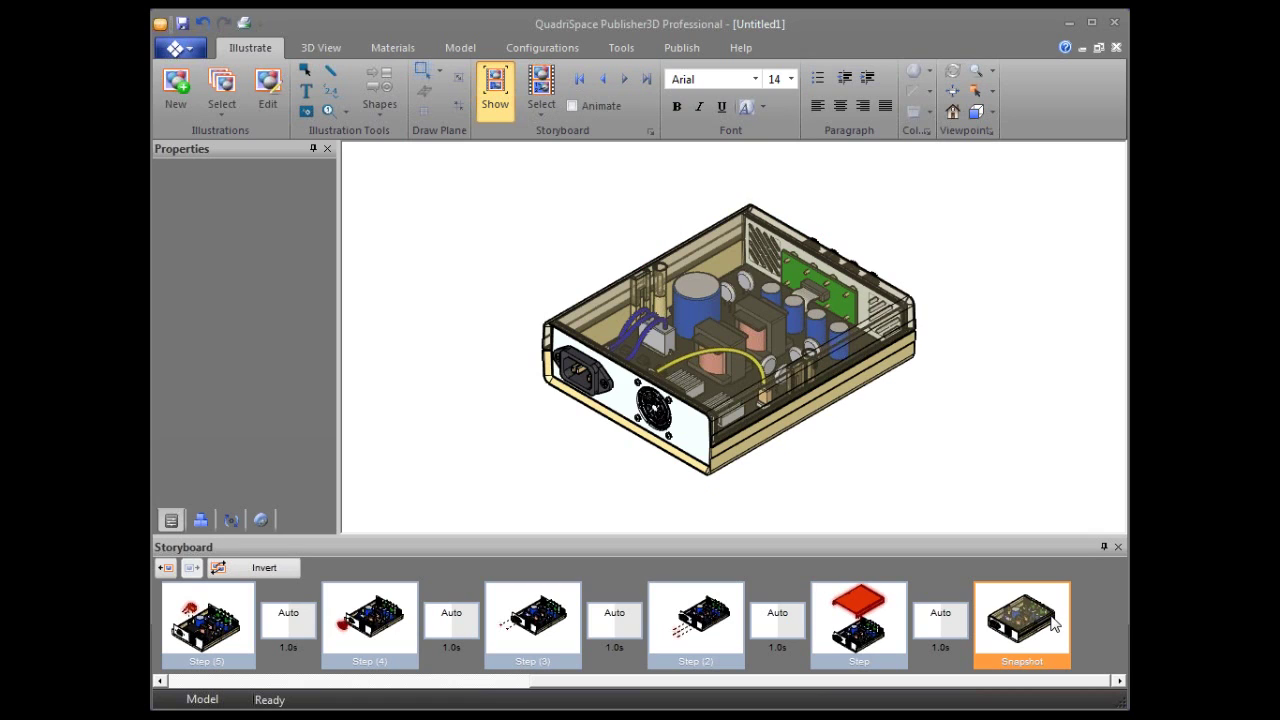
left_click(286, 679)
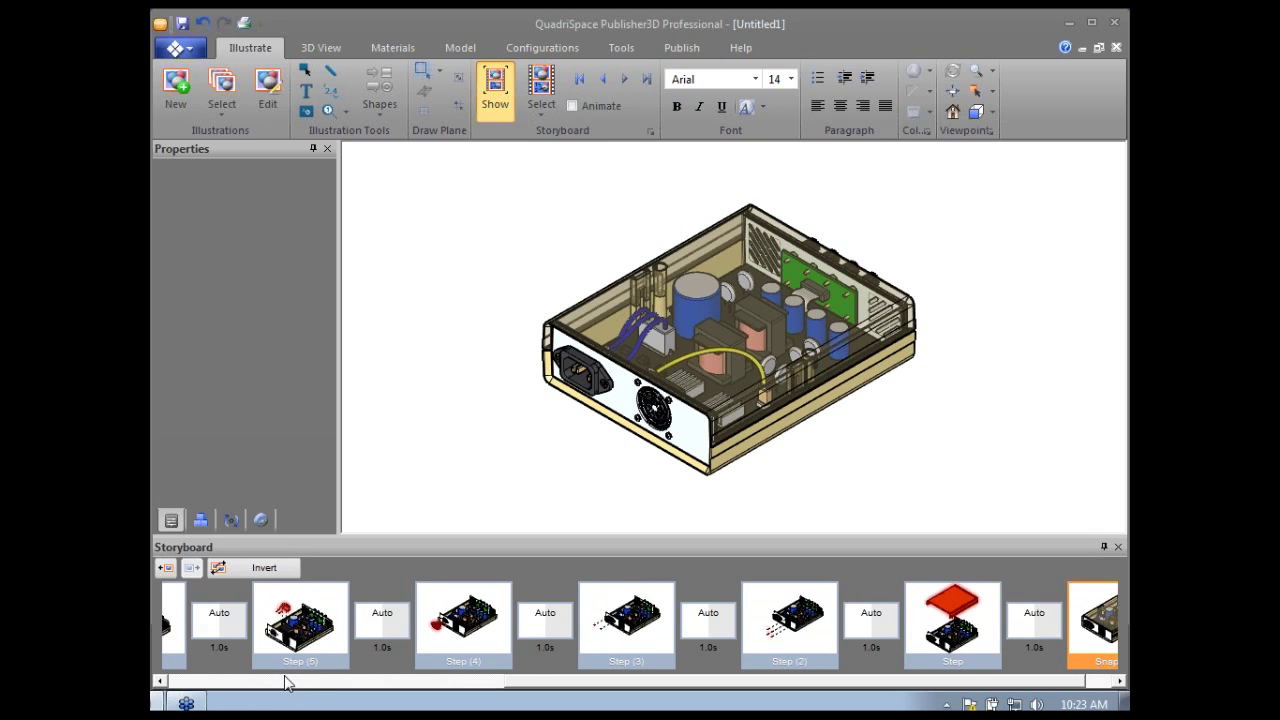
left_click(227, 681)
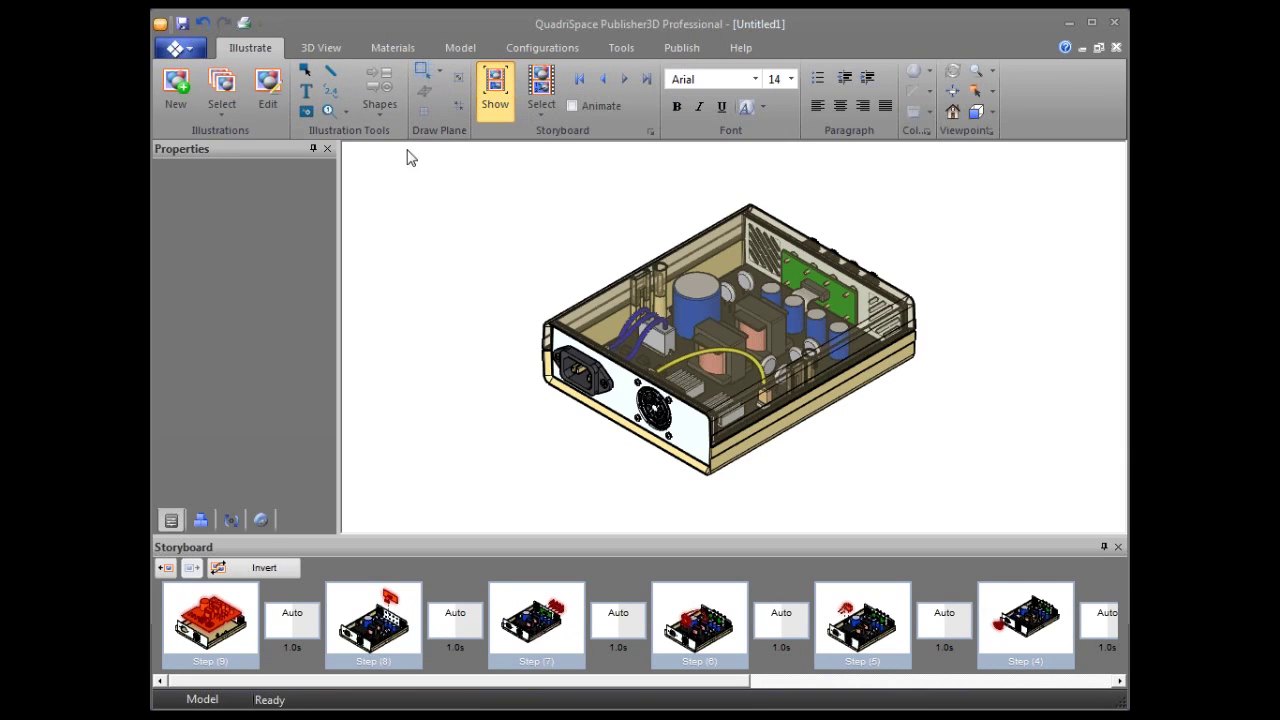
Turn on storyboard animation and advance through the assembly steps starting from the first illustration.
left_click(573, 106)
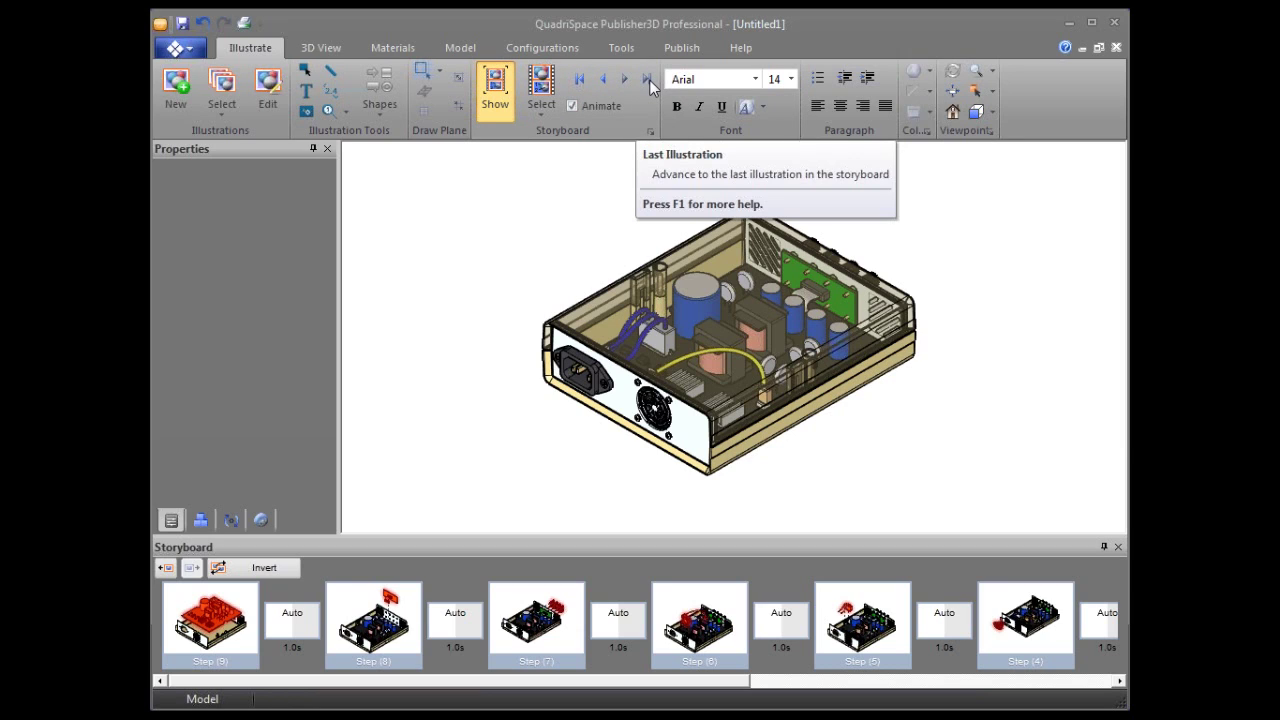
left_click(581, 79)
left_click(624, 80)
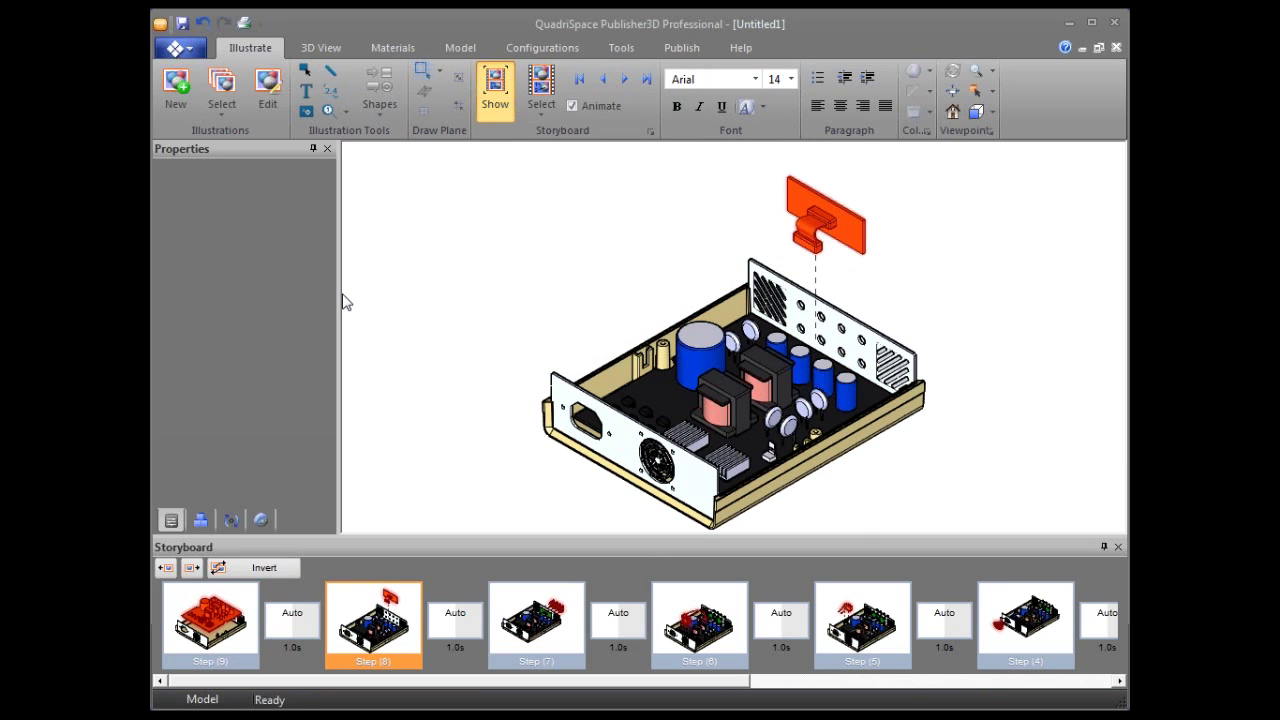
left_click(624, 80)
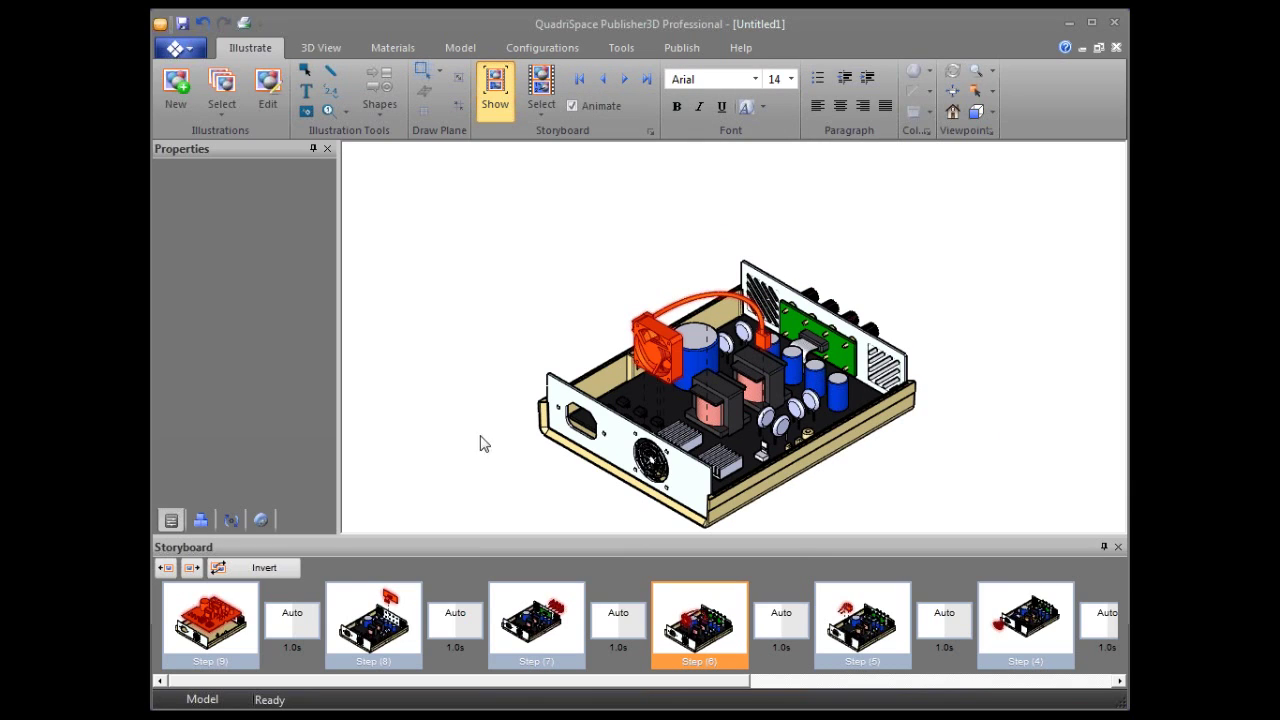
Return to Step (9) and replay the automatic transition from it to Step (8) several times.
left_click(224, 638)
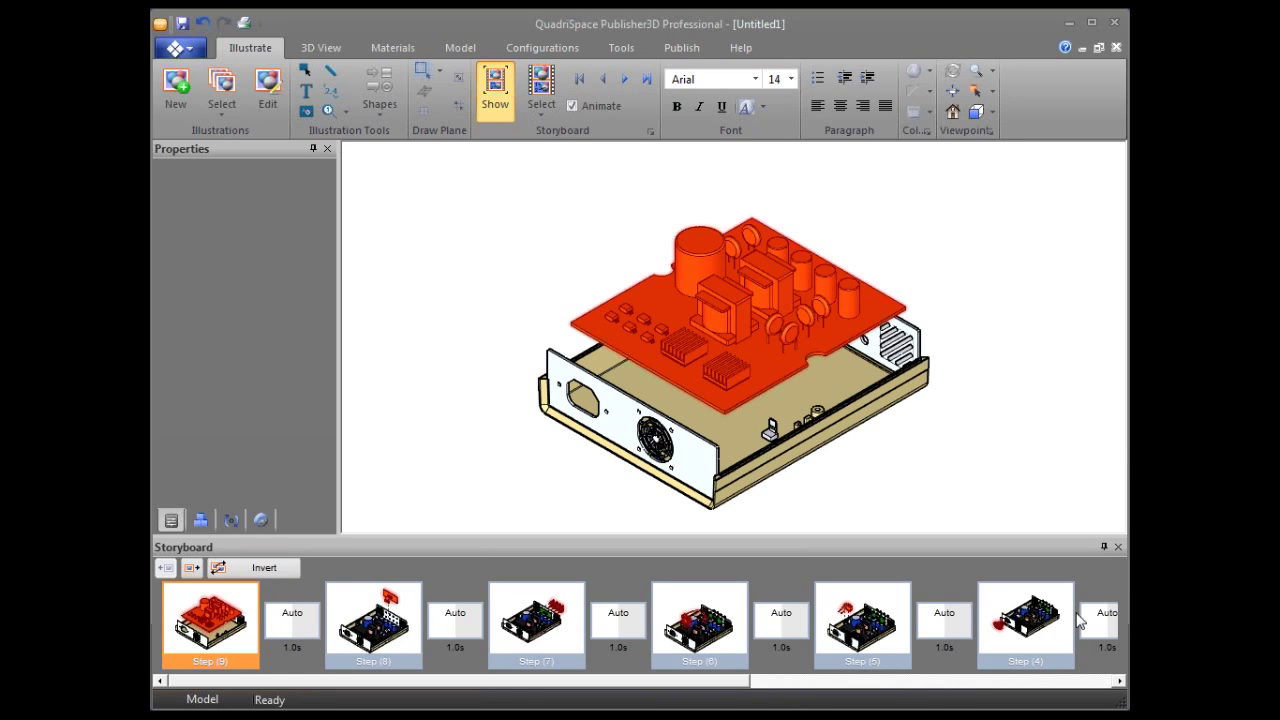
left_click(293, 630)
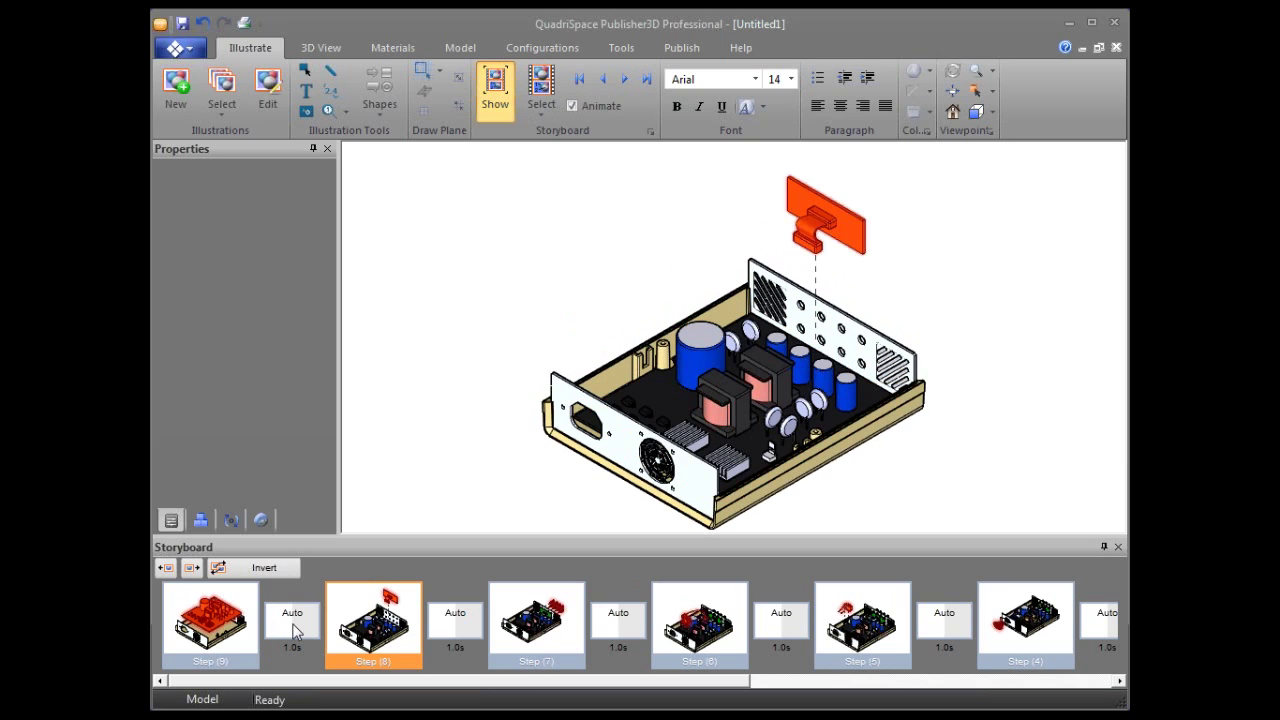
left_click(293, 630)
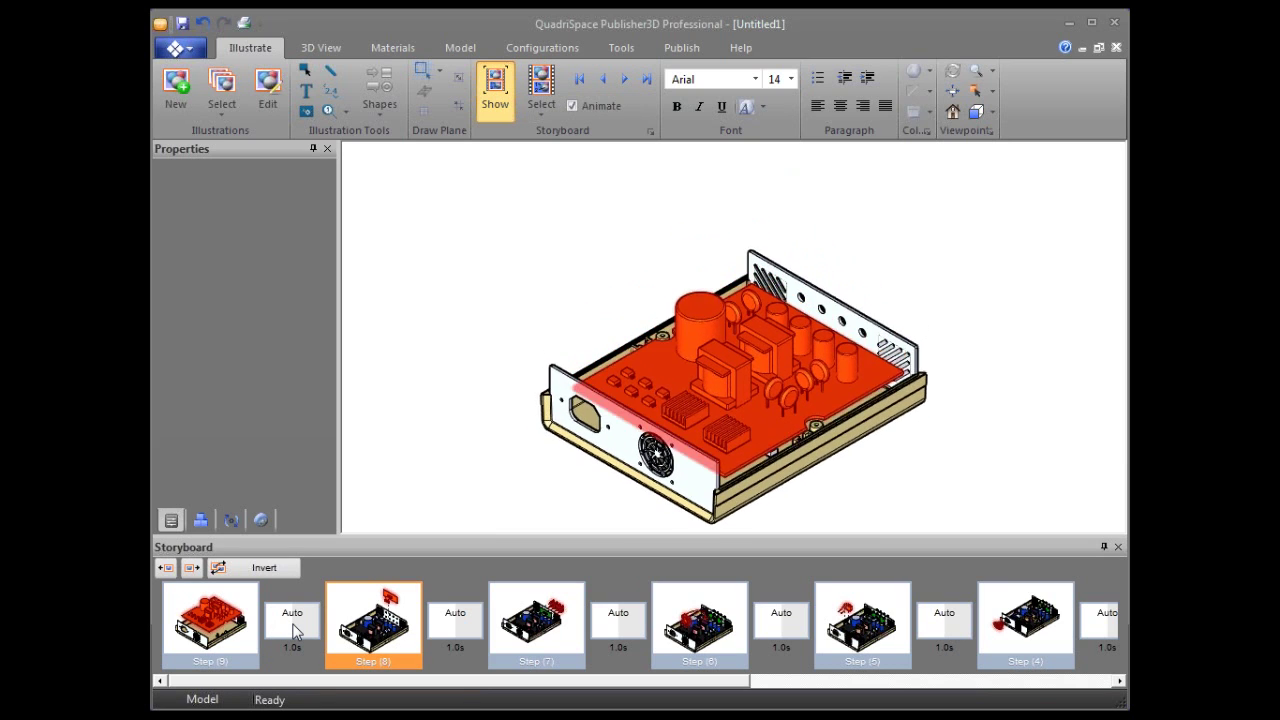
left_click(293, 630)
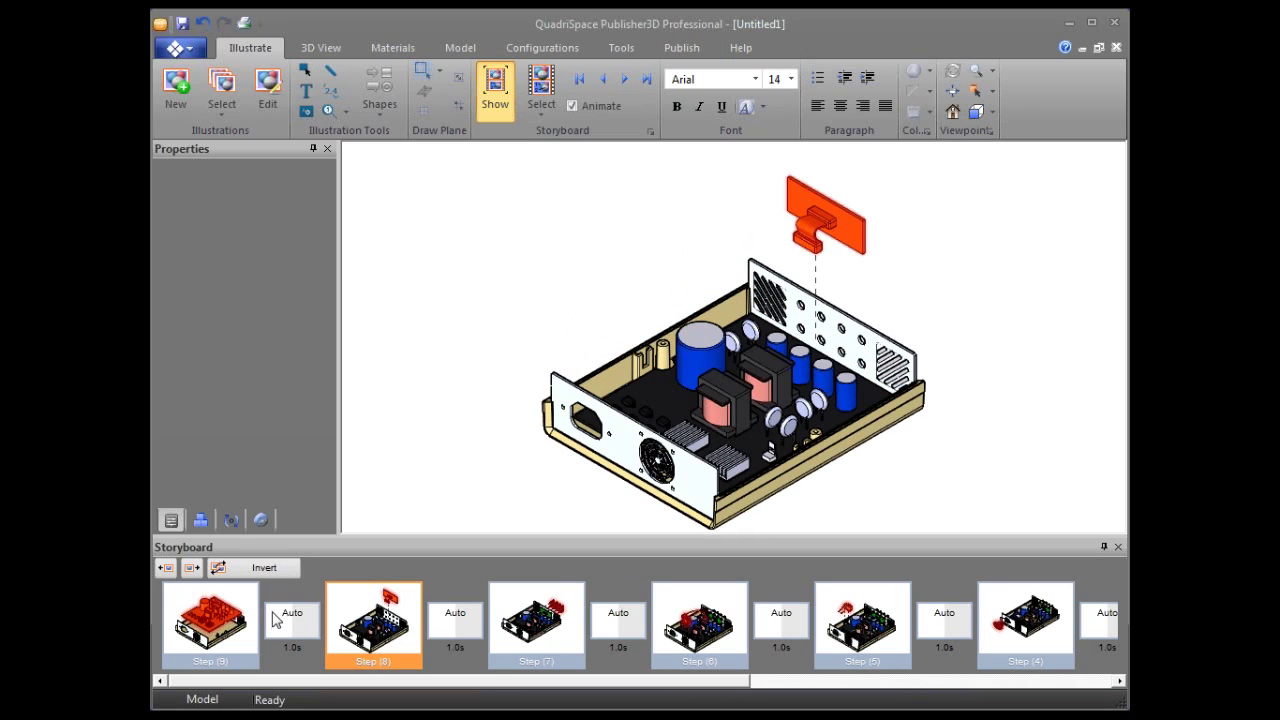
Set the transition between Step (9) and Step (8) to Accelerate2 Reverse, and preview it along with the transition to Step (7).
right_click(288, 626)
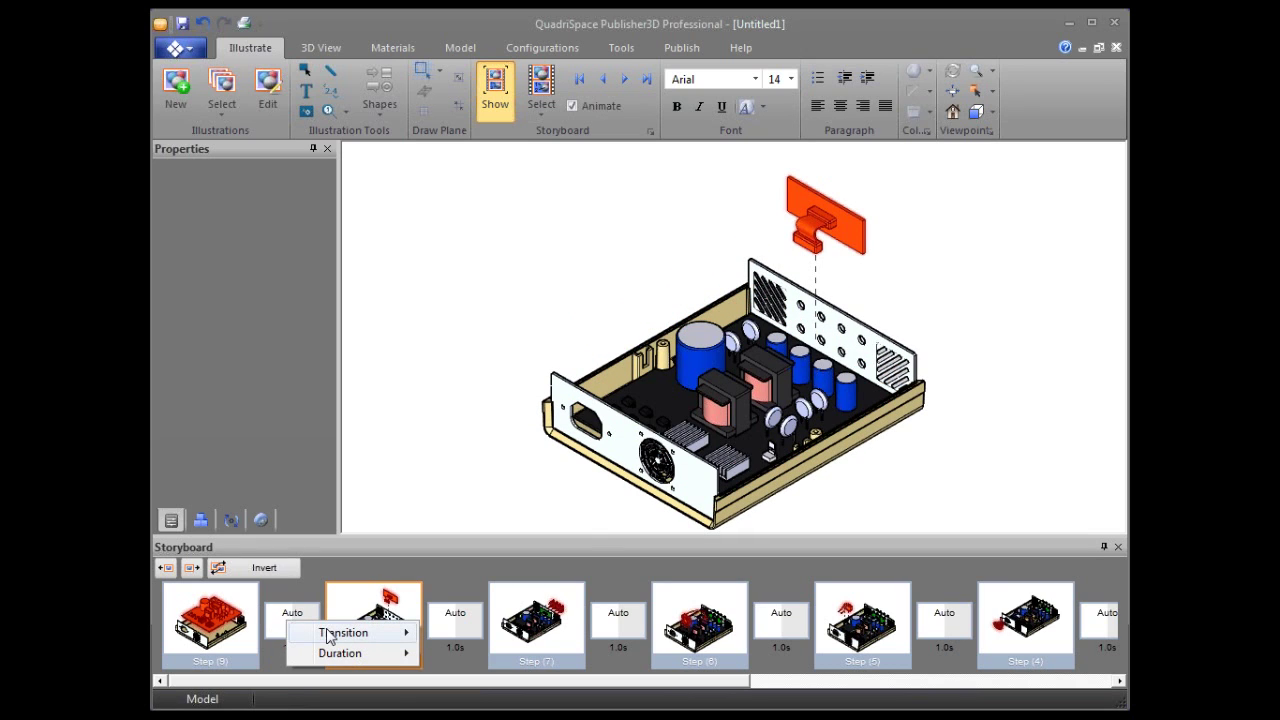
mouse_move(329, 636)
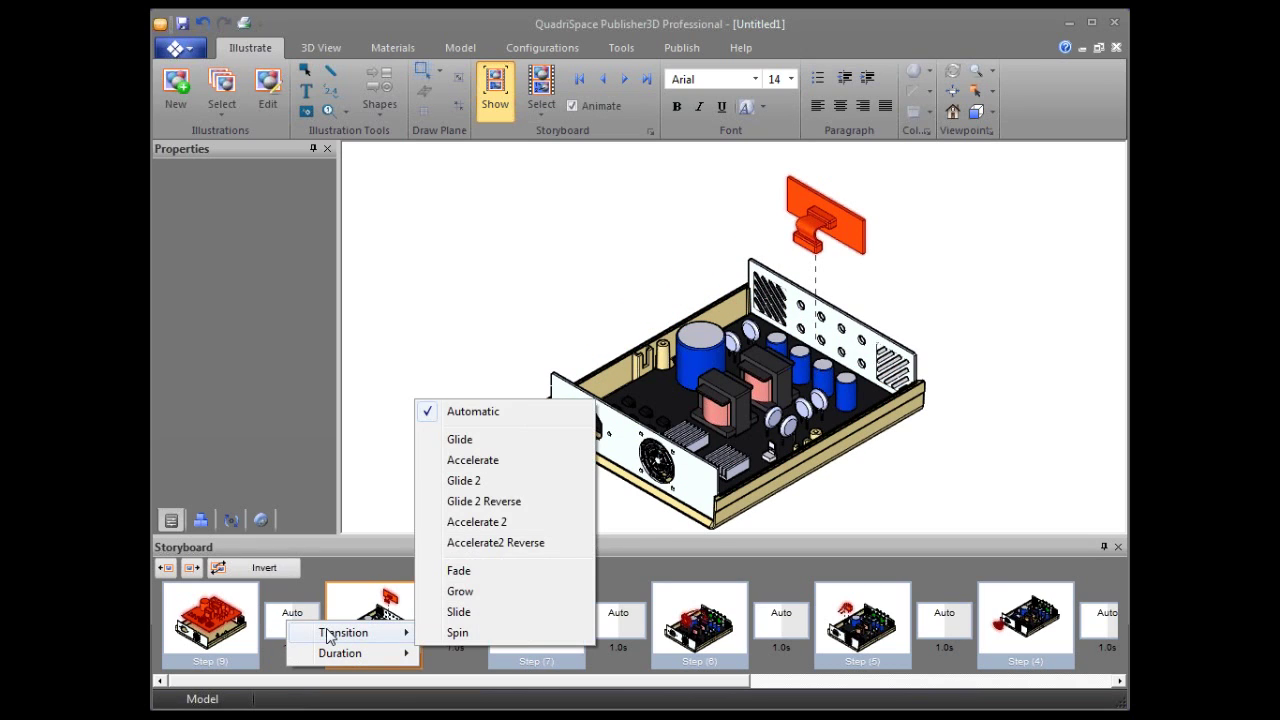
left_click(513, 548)
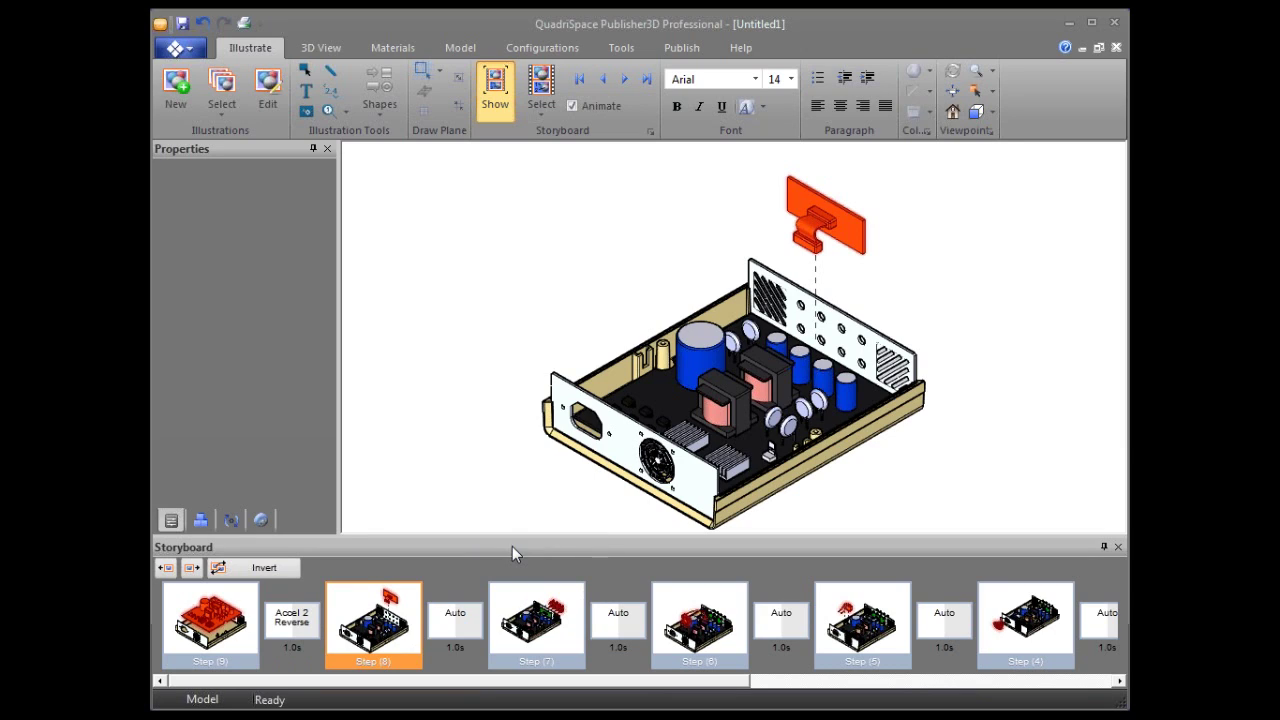
left_click(296, 620)
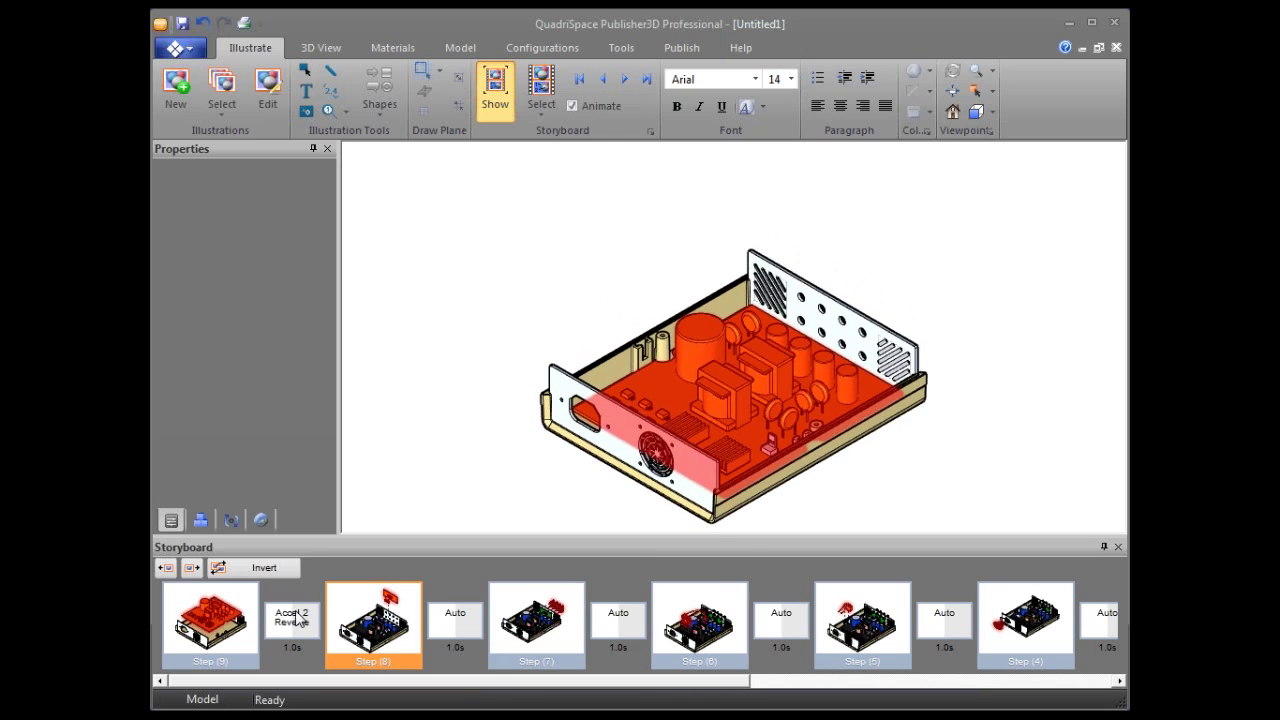
left_click(296, 620)
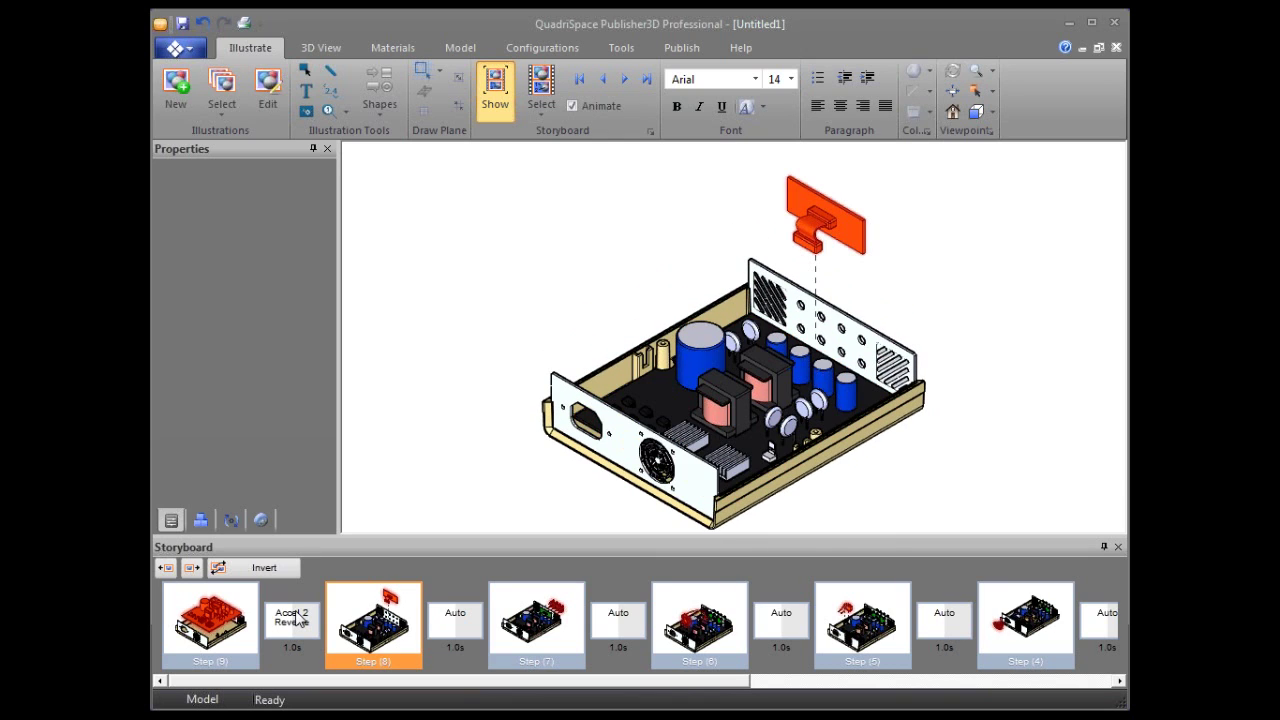
left_click(461, 628)
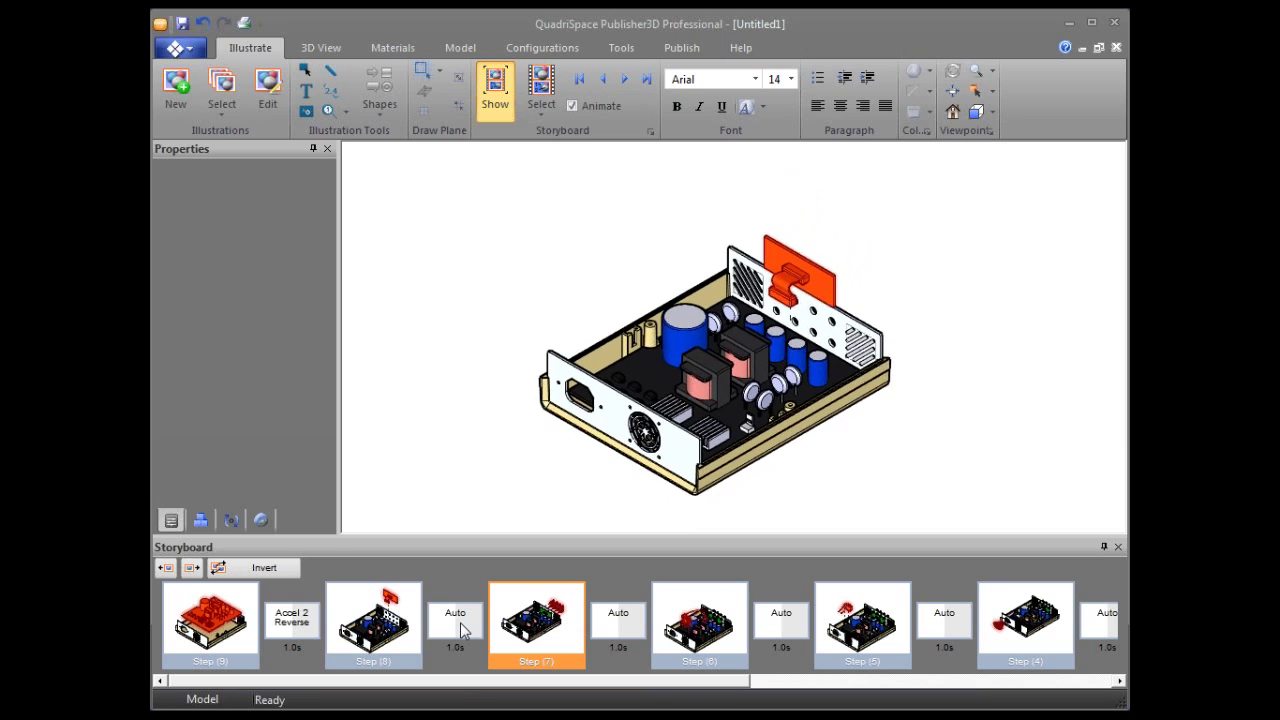
Set the transitions from Step (8) to Step (7) and from Step (7) to Step (6) to Accelerate2 Reverse.
right_click(461, 628)
mouse_move(540, 637)
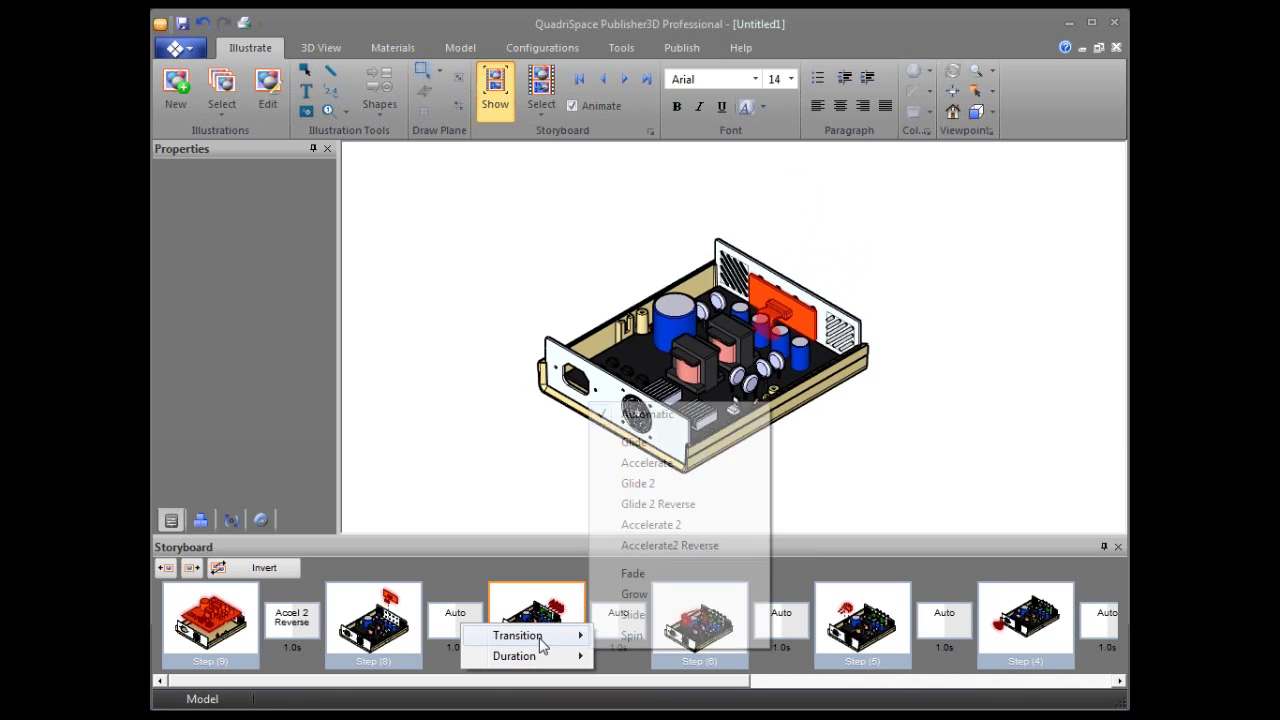
left_click(665, 545)
right_click(632, 614)
mouse_move(703, 620)
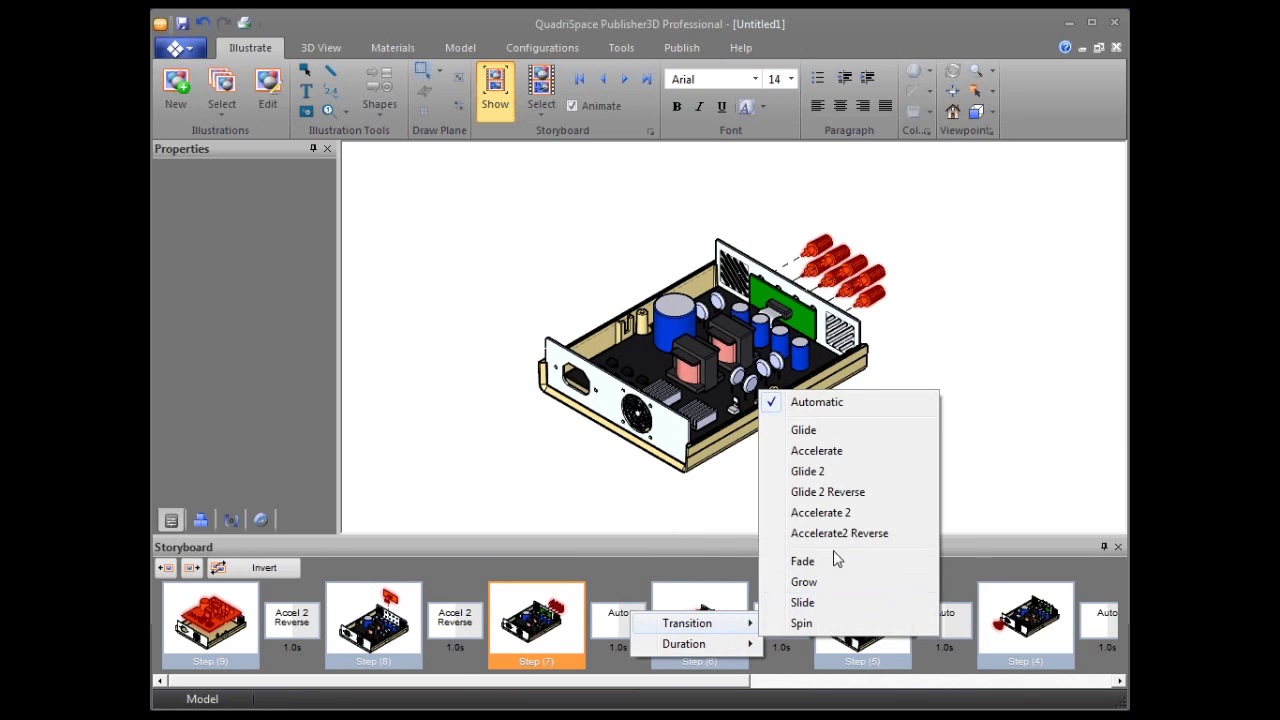
left_click(840, 533)
Set the transitions from Step (6) to Step (5) and from Step (5) to Step (4) to Accelerate2 Reverse.
right_click(782, 616)
mouse_move(905, 626)
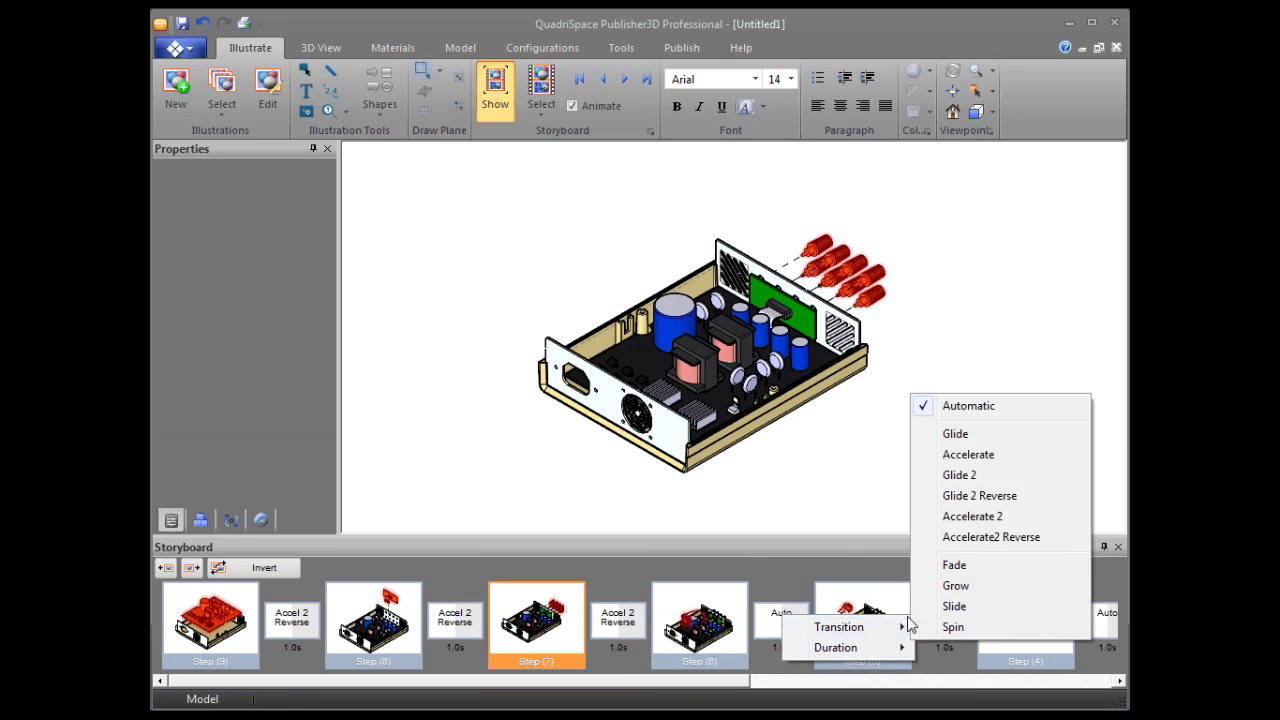
left_click(1018, 537)
right_click(947, 617)
mouse_move(1023, 637)
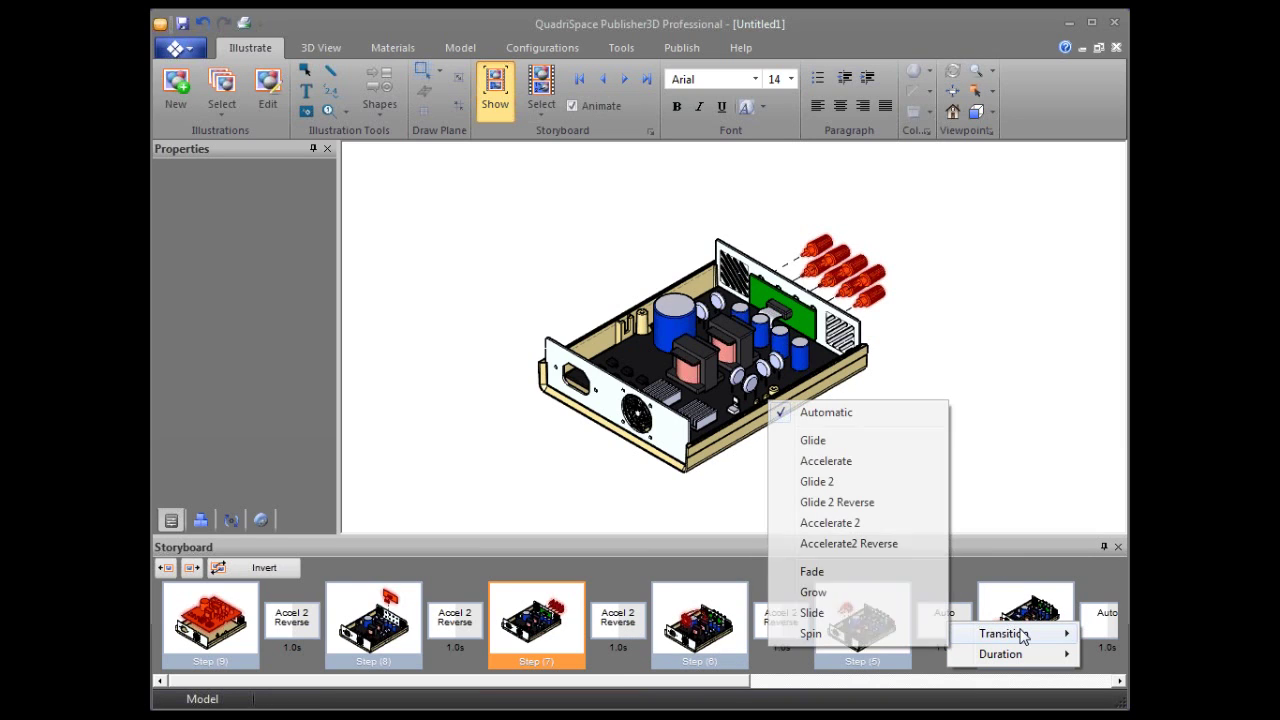
left_click(888, 545)
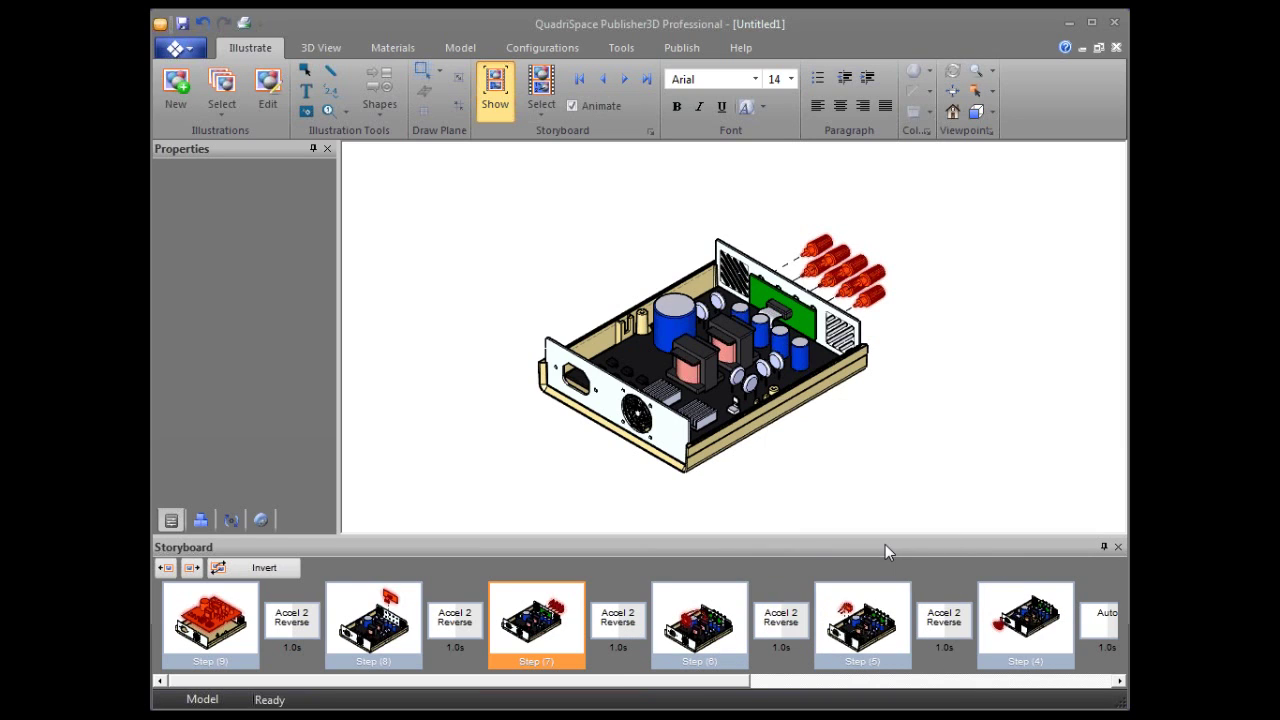
Set the transitions from Step (4) to Step (3) and from Step (3) to Step (2) to Accelerate2 Reverse.
left_click(928, 686)
left_click(929, 686)
left_click(929, 686)
left_click(920, 686)
left_click(914, 686)
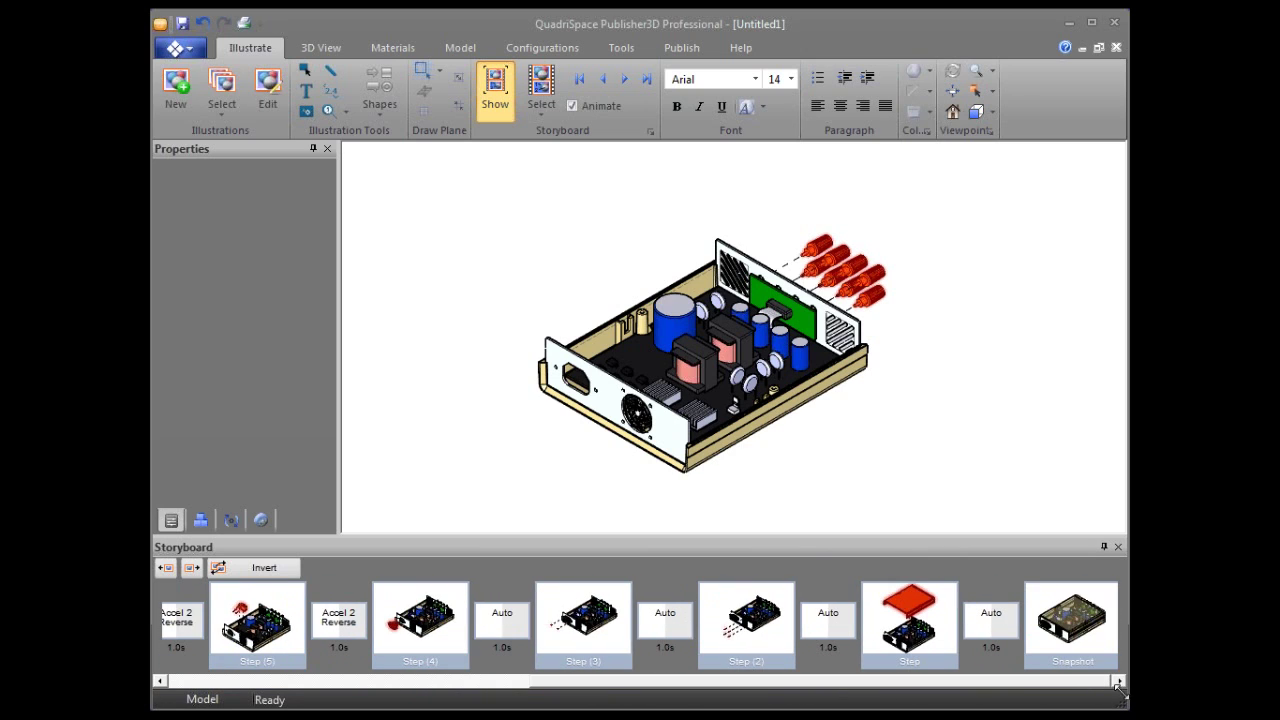
right_click(504, 624)
mouse_move(578, 632)
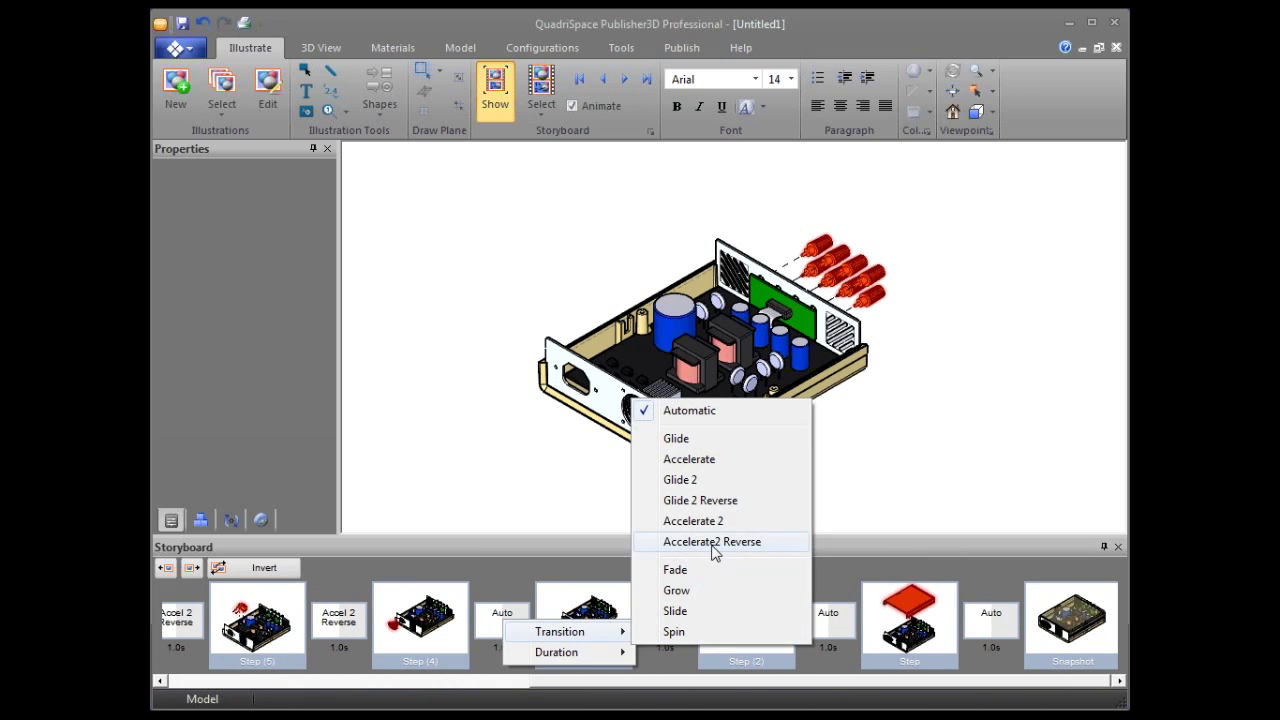
left_click(714, 550)
right_click(679, 624)
mouse_move(735, 633)
left_click(880, 541)
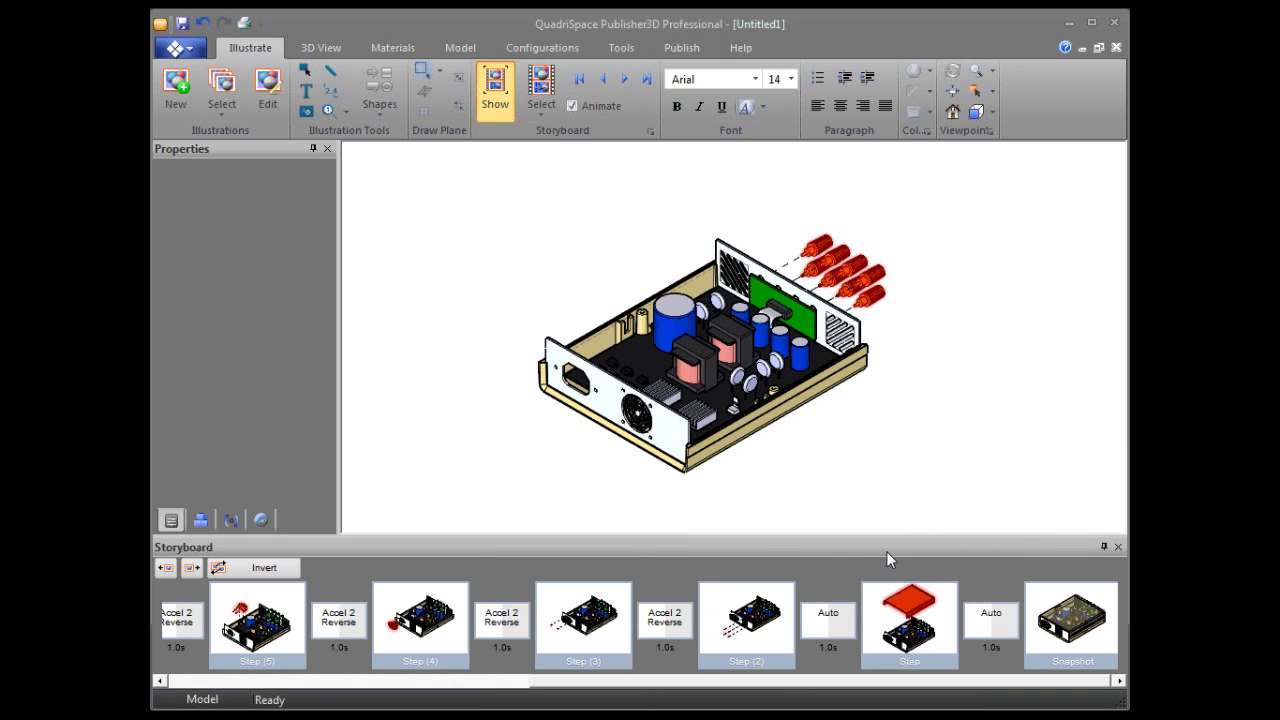
Set the last two transitions, from Step (2) to Step and from Step to Snapshot, to Accelerate2 Reverse.
right_click(829, 622)
mouse_move(894, 640)
left_click(766, 549)
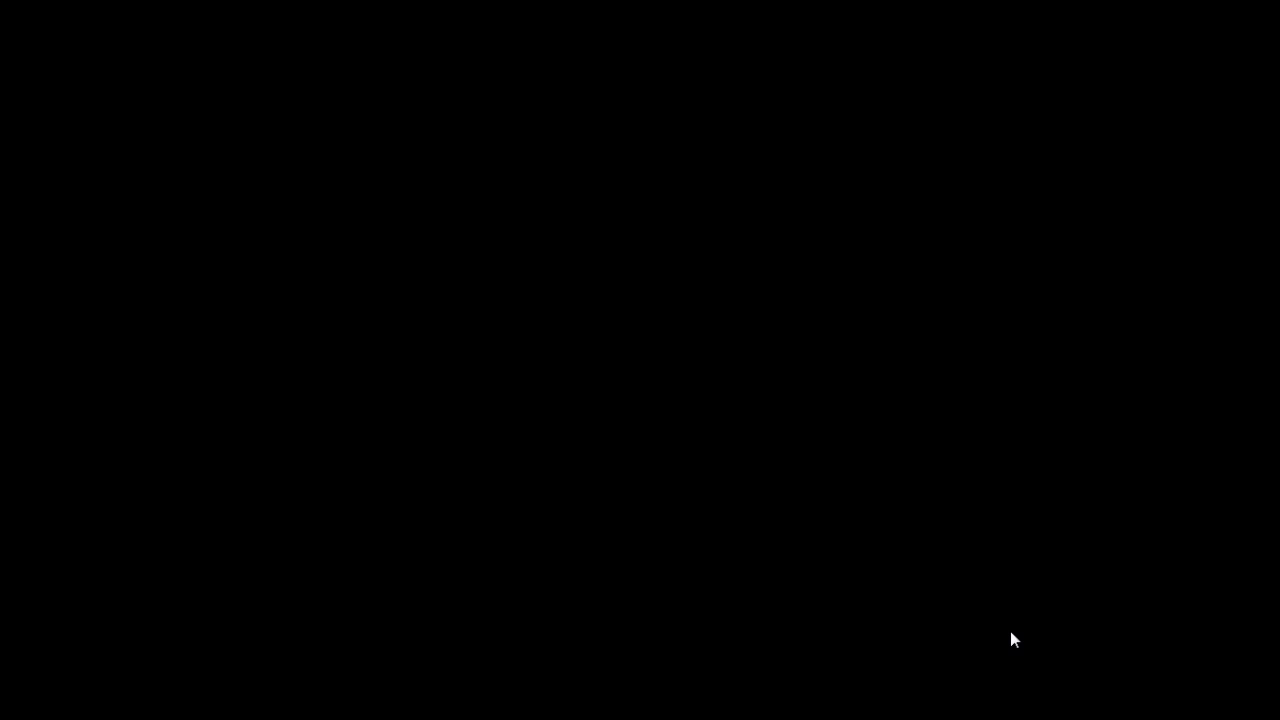
right_click(1010, 631)
mouse_move(1050, 641)
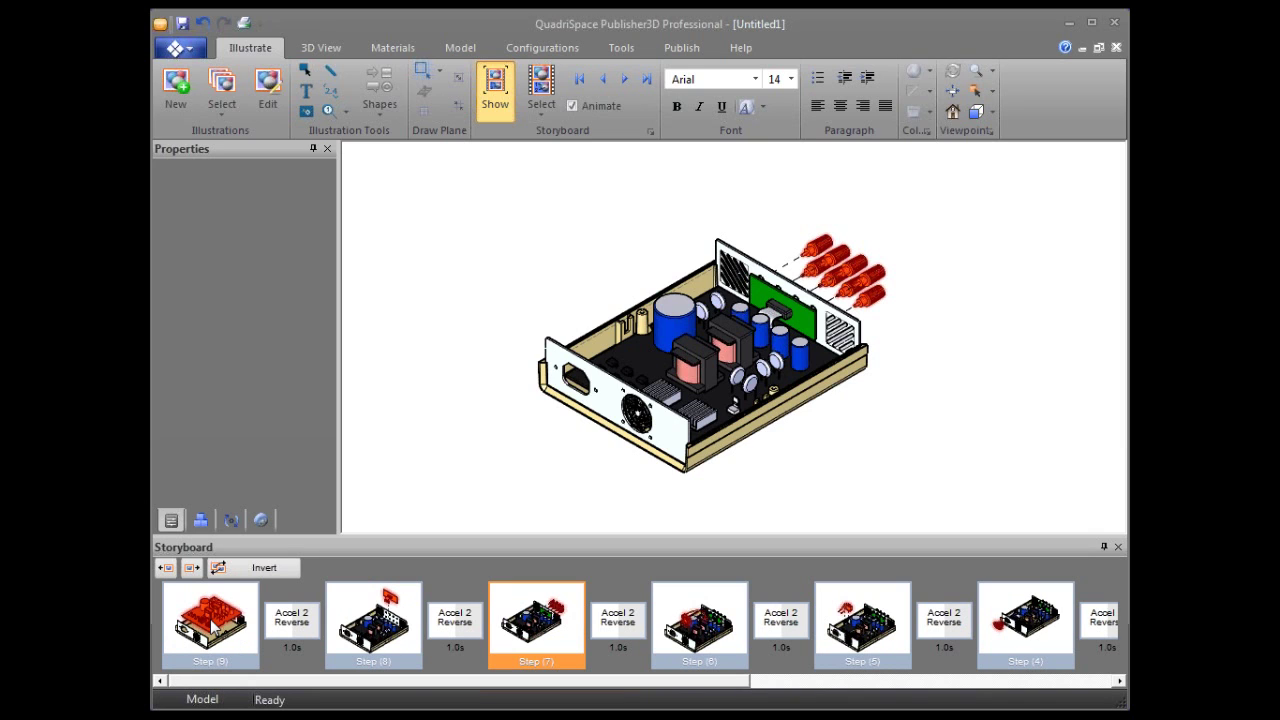
Check the delay option of Step (9), and play the animated storyboard from Step (9) through to the final Snapshot.
right_click(212, 625)
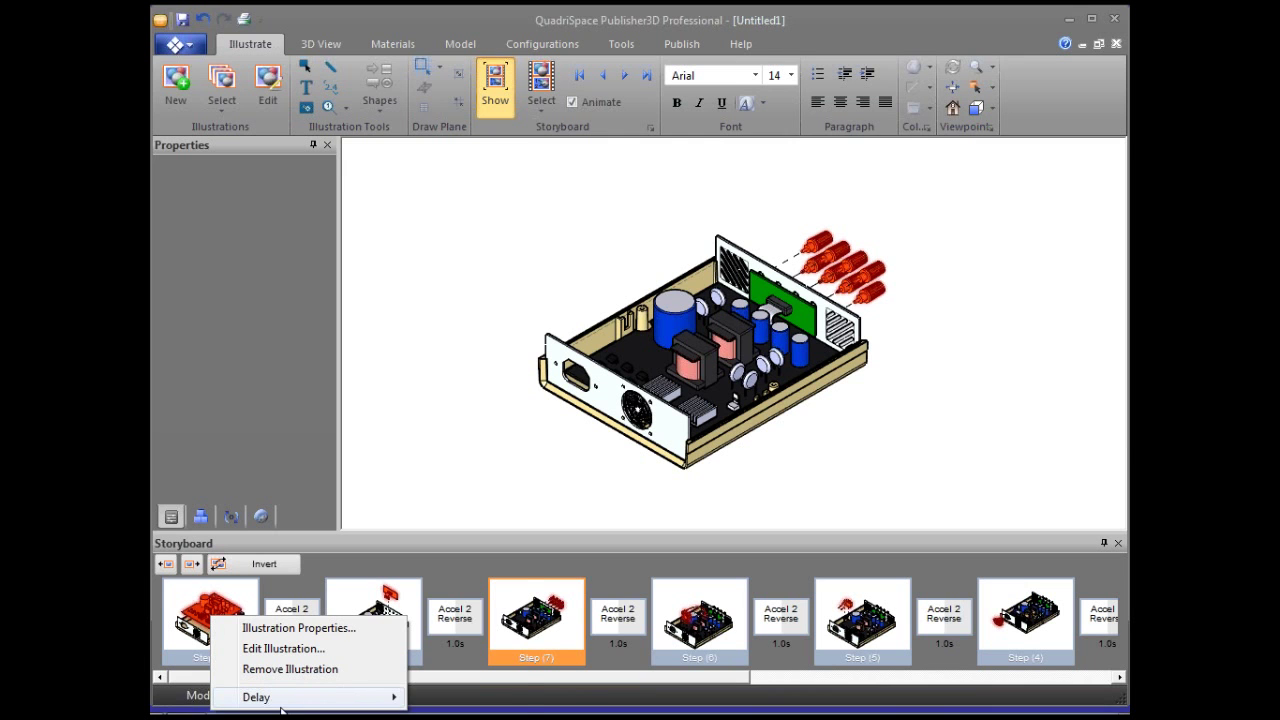
mouse_move(281, 704)
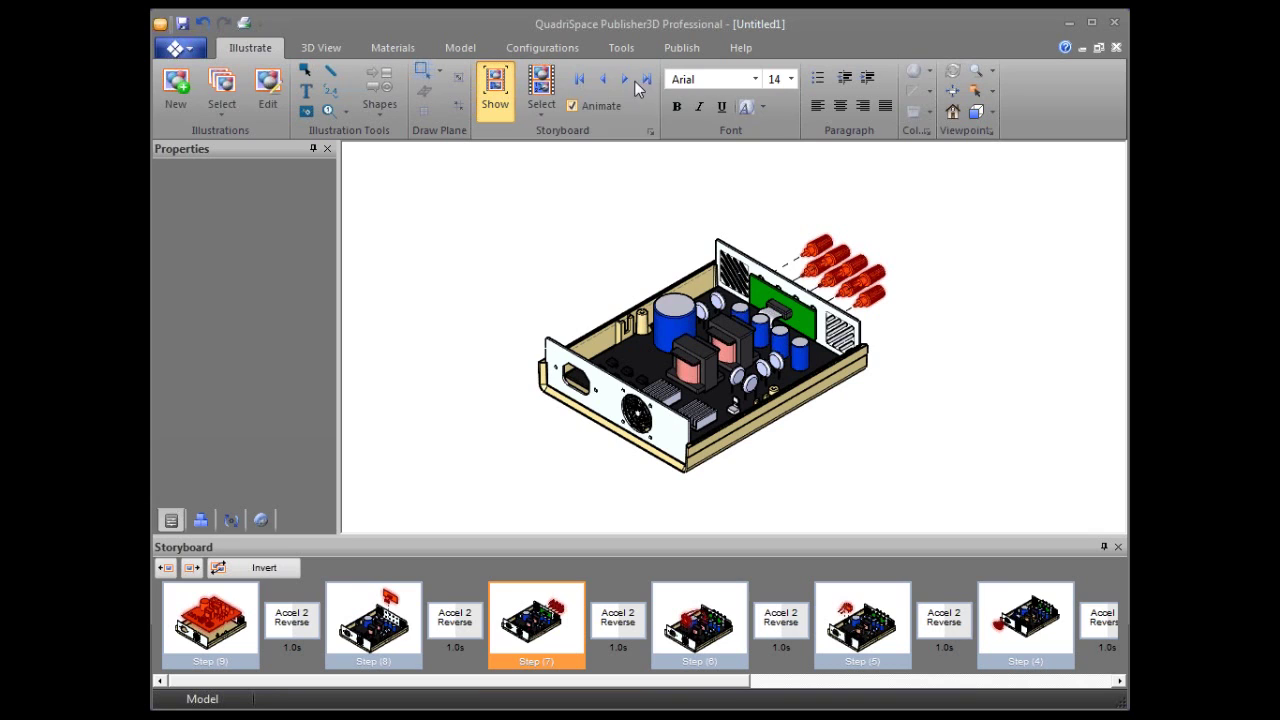
left_click(220, 615)
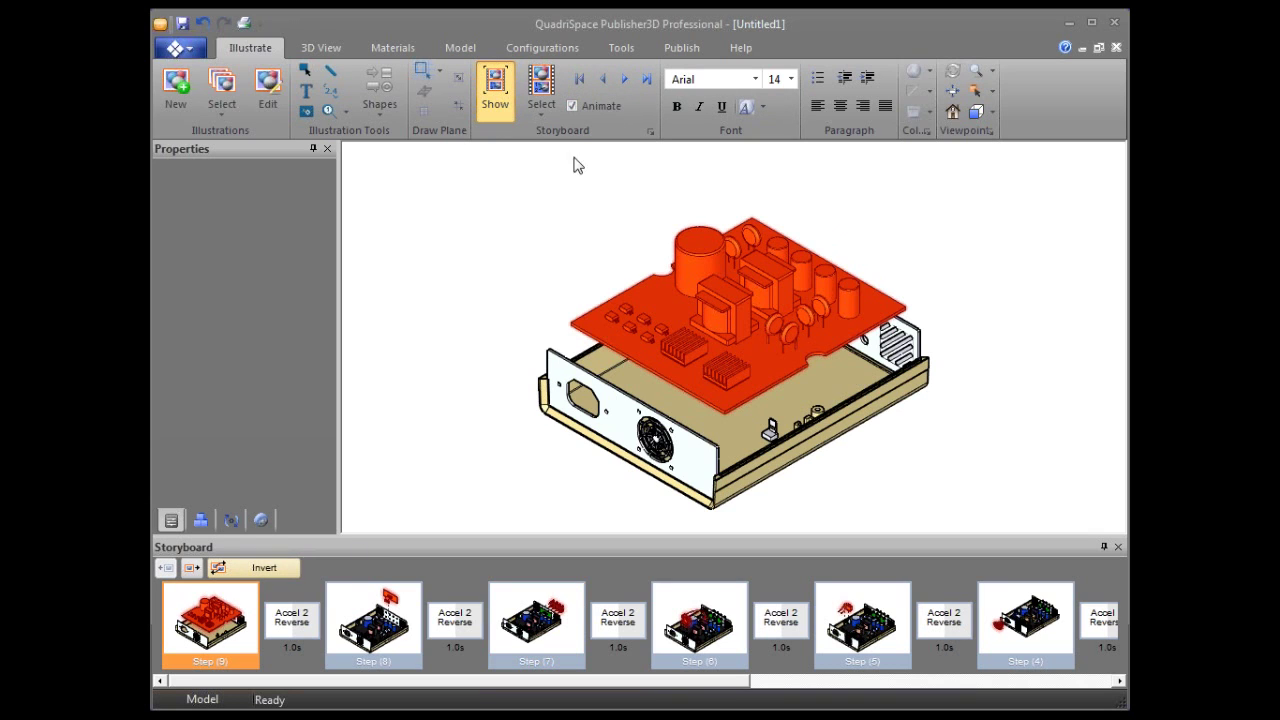
left_click(624, 79)
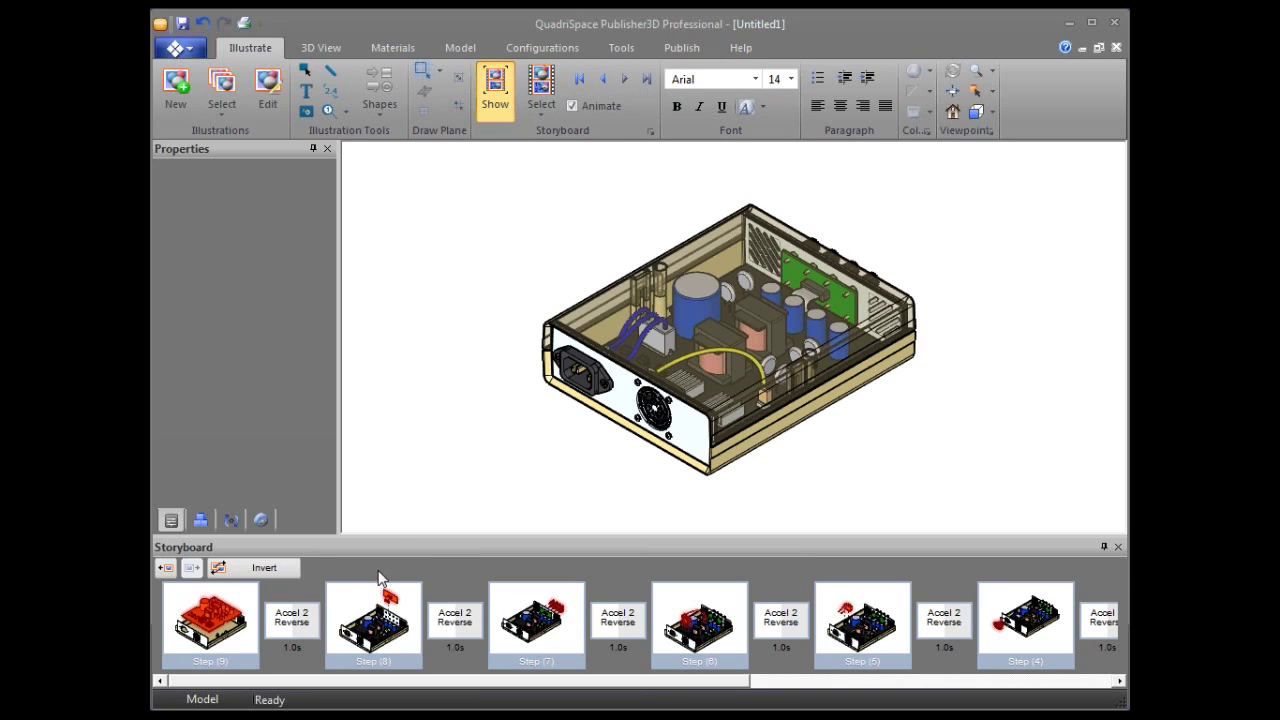
Edit the Step (7) illustration so it shows a closer view of the red connectors from outside the perforated panel, and save it.
left_click(551, 636)
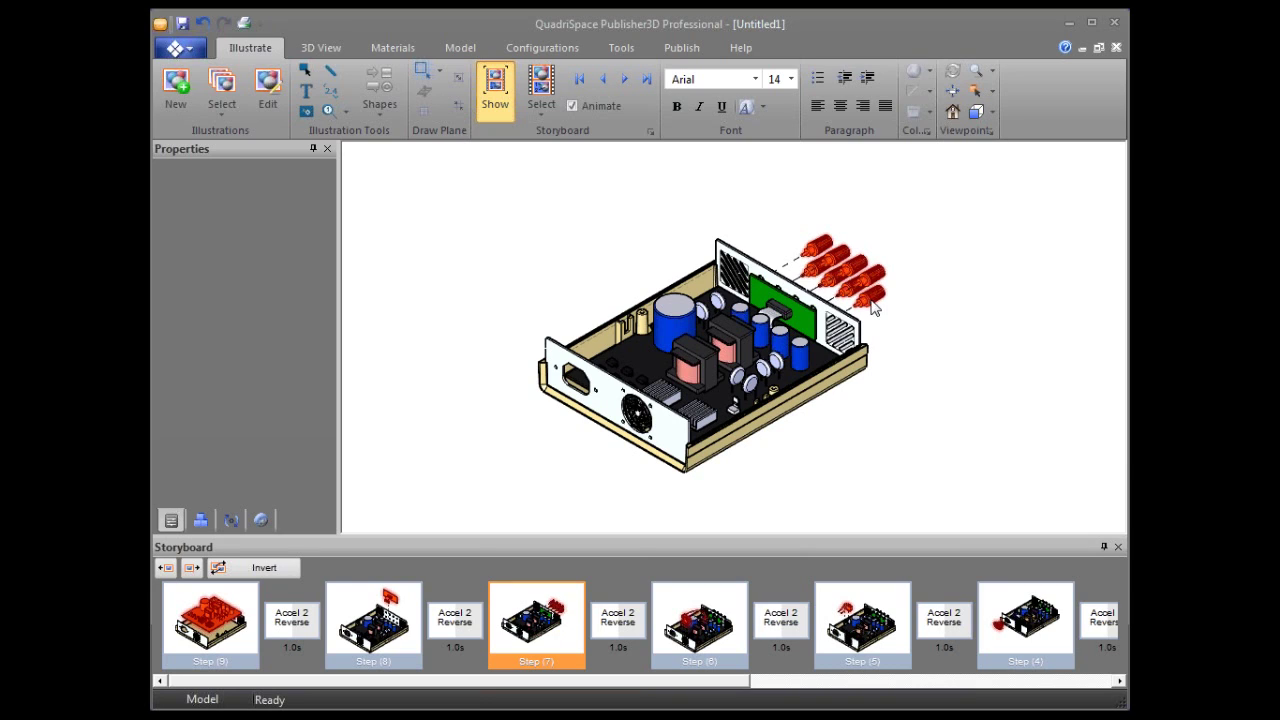
right_click(560, 635)
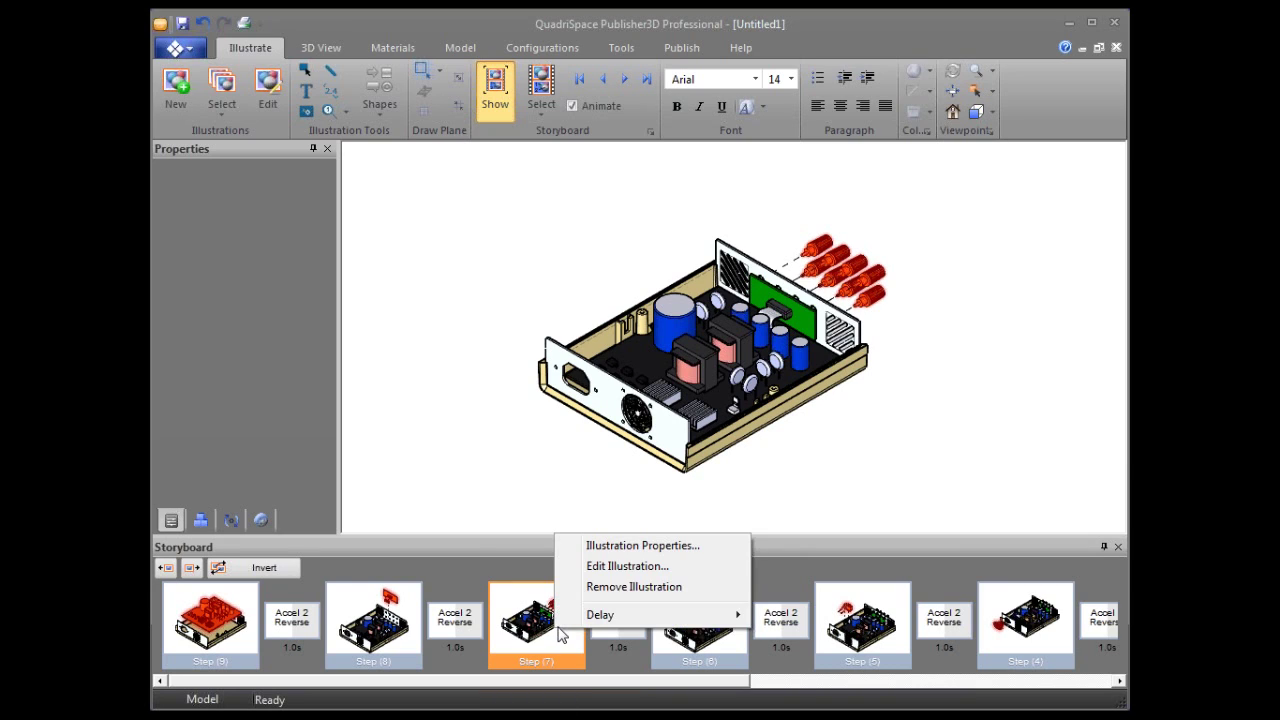
left_click(635, 561)
middle_click_drag(833, 449, 757, 365)
scroll(868, 458, "up", 4)
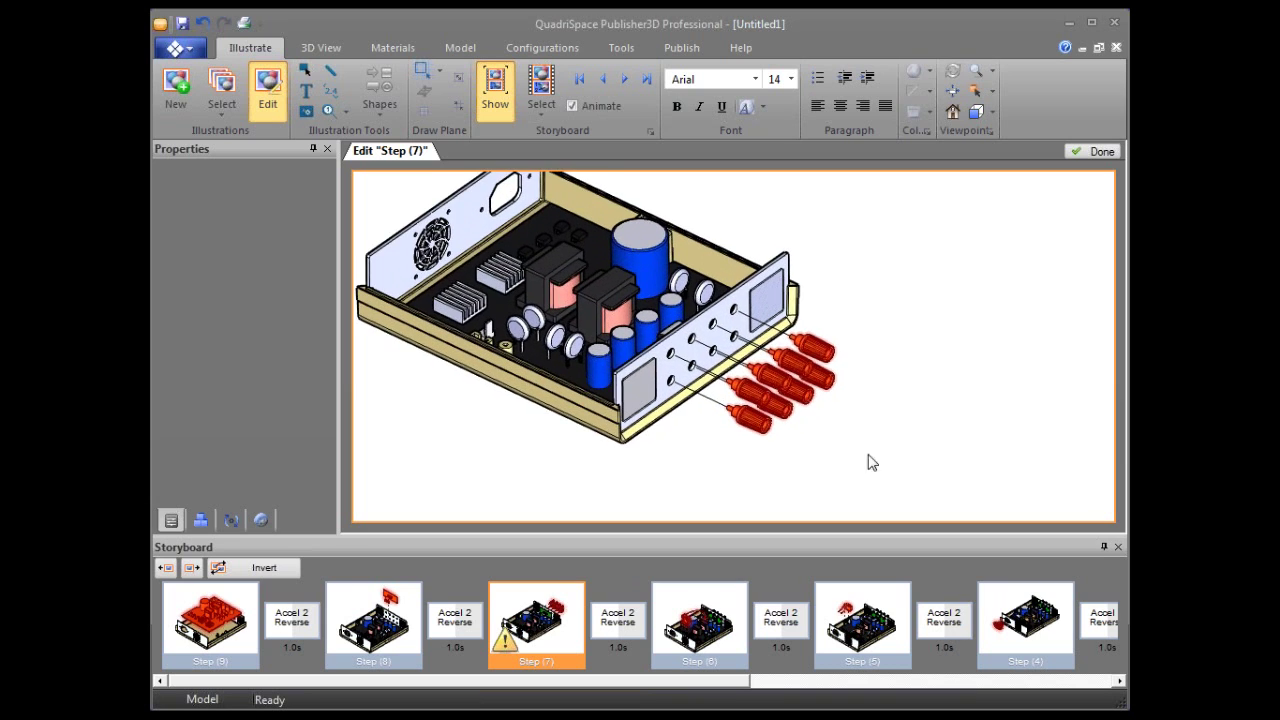
left_click(1100, 152)
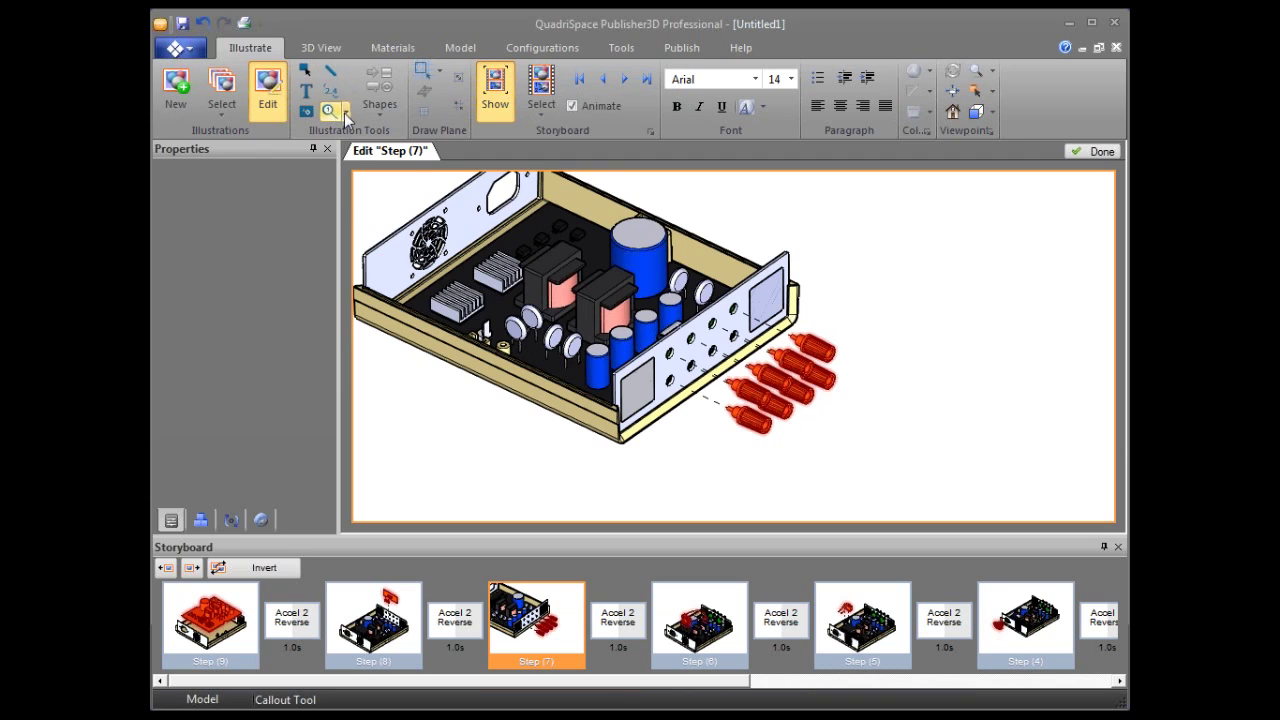
Add a callout to the uppermost red connector in Step (7) and place a text note reading BIN #1235 below the panel.
left_click(329, 112)
left_click_drag(819, 353, 872, 313)
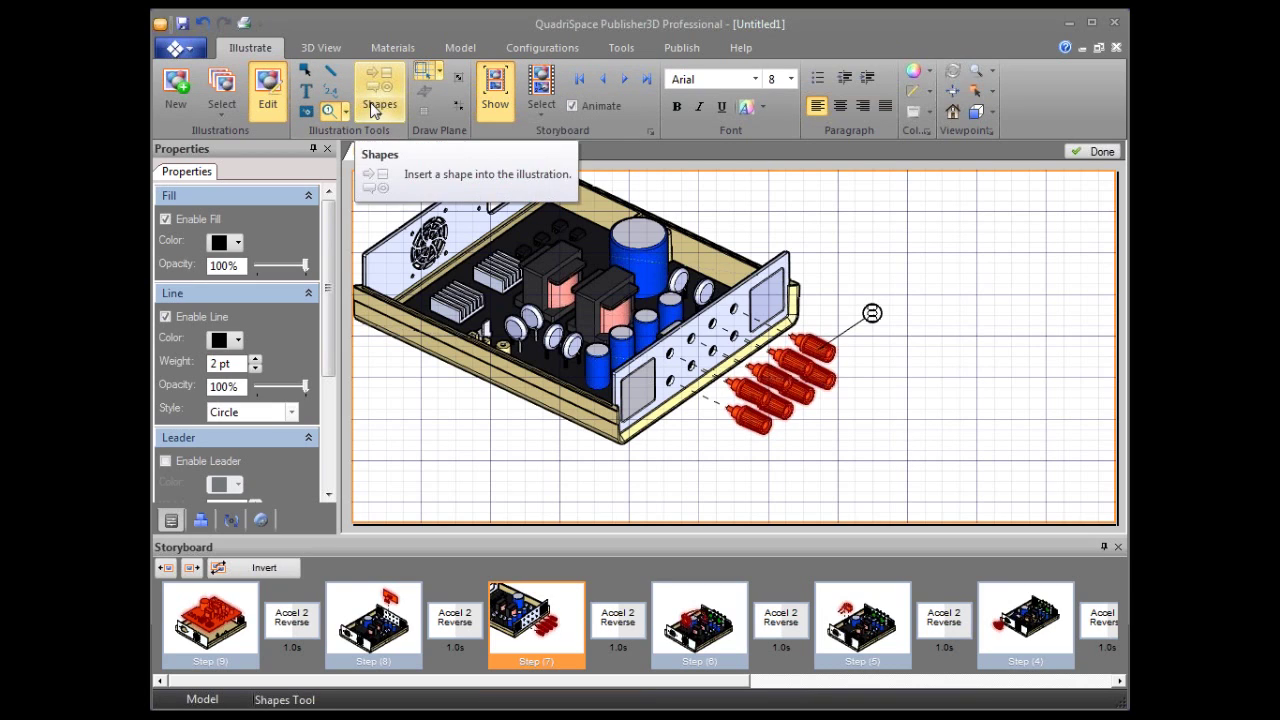
left_click(306, 91)
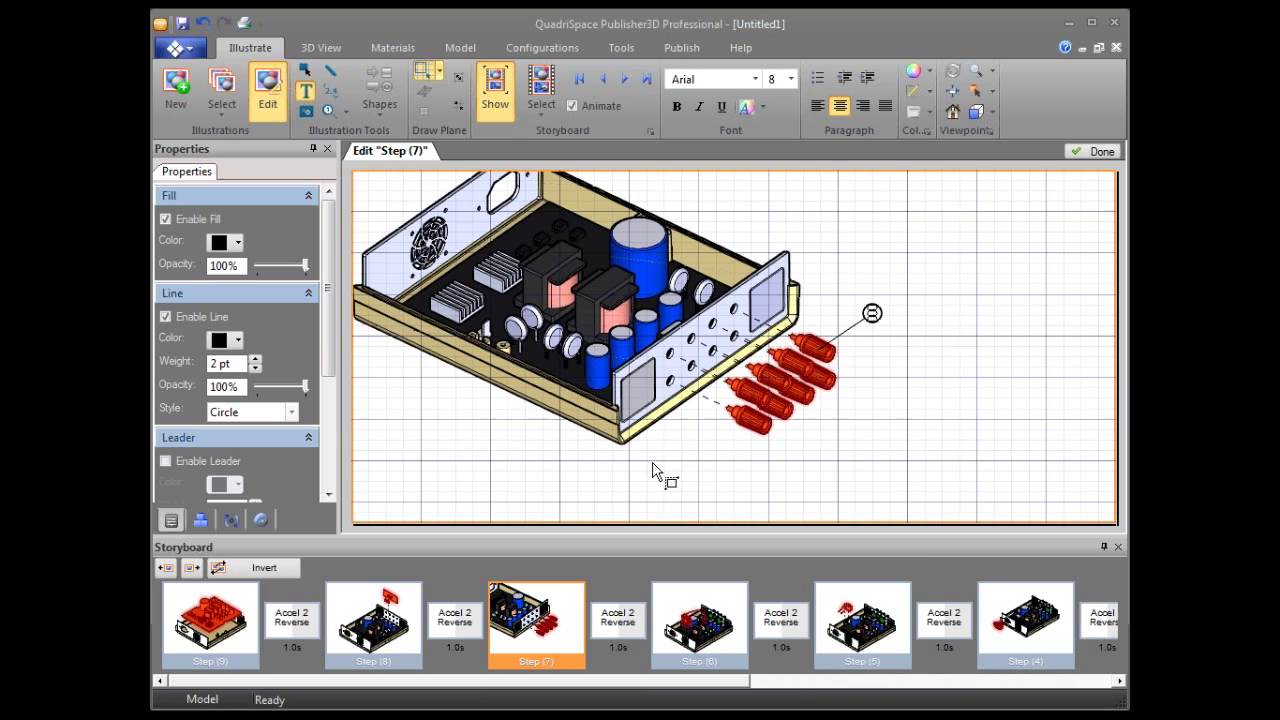
left_click(768, 489)
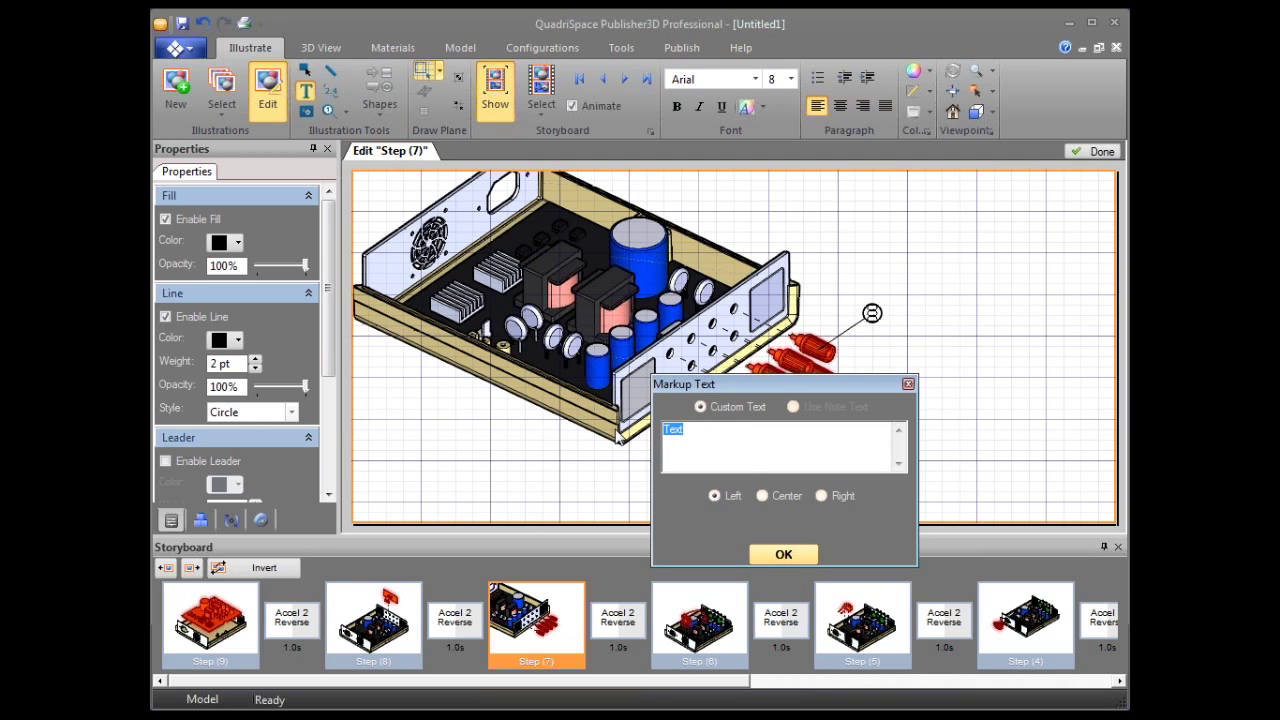
type("You")
type("BIN #1235")
left_click(786, 555)
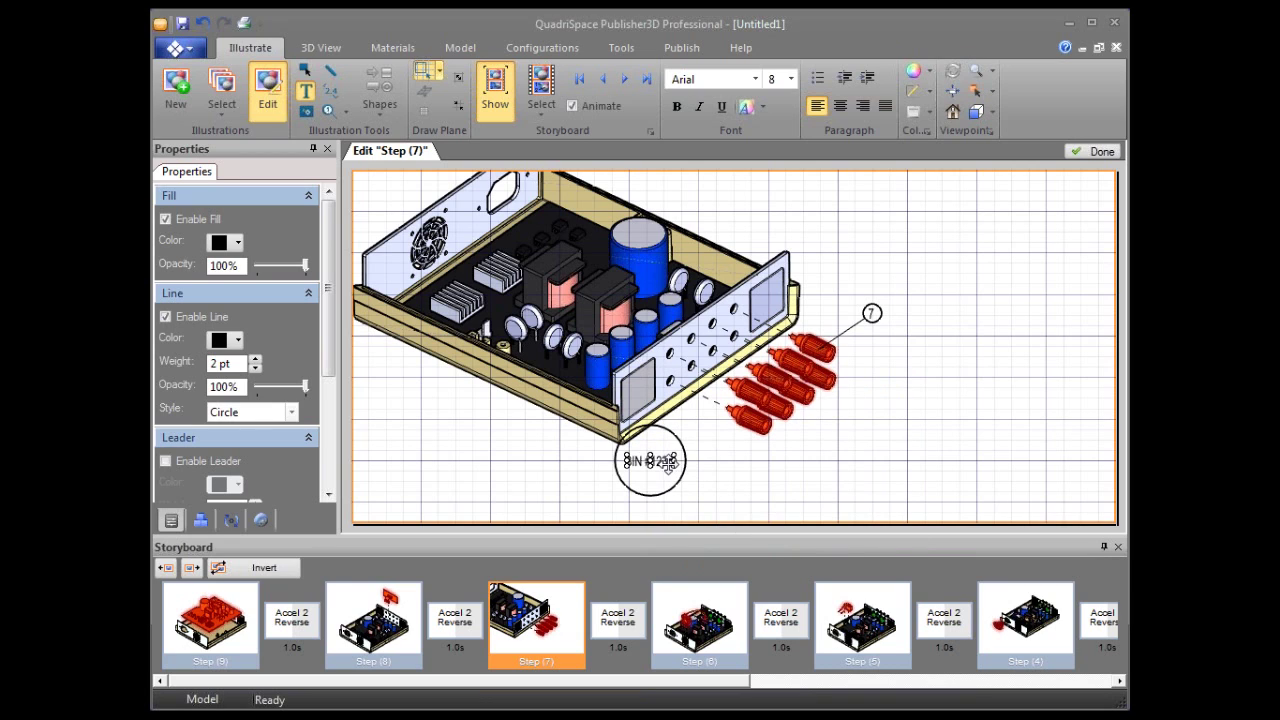
left_click_drag(716, 452, 738, 455)
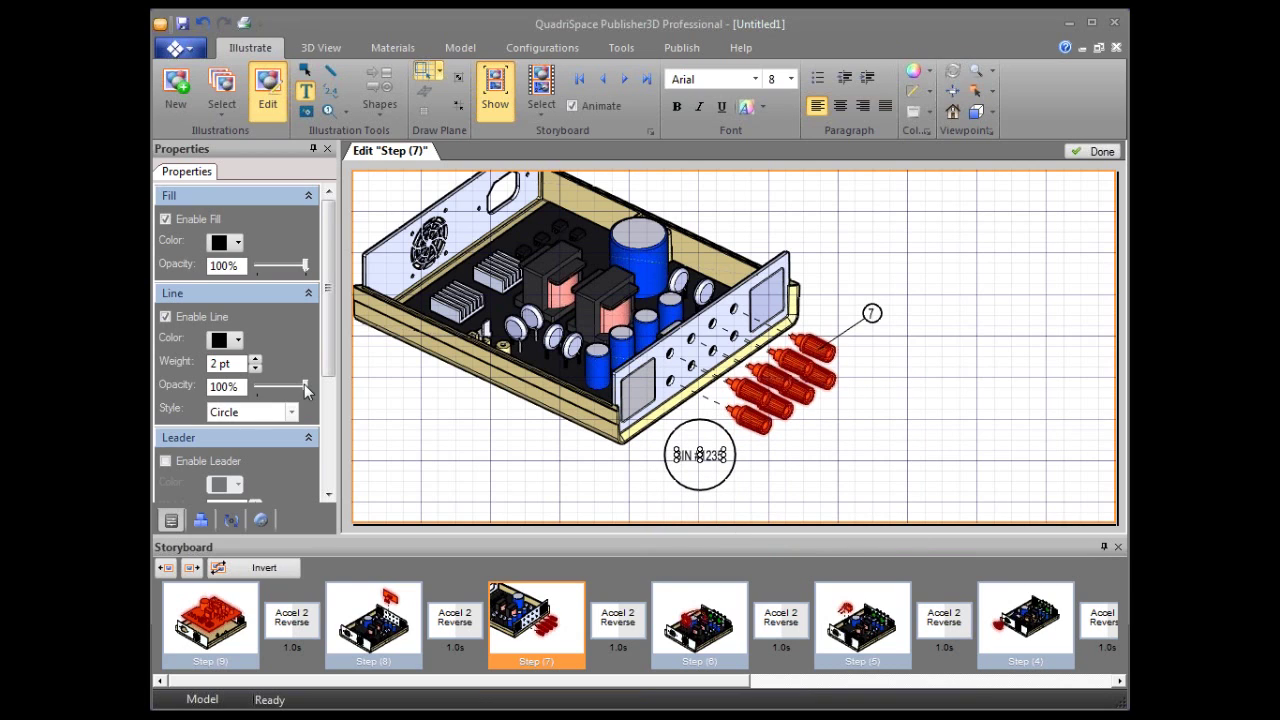
Disable the outline around the BIN #1235 note, delete the extra text note beside it, and finish editing Step (7).
left_click(192, 319)
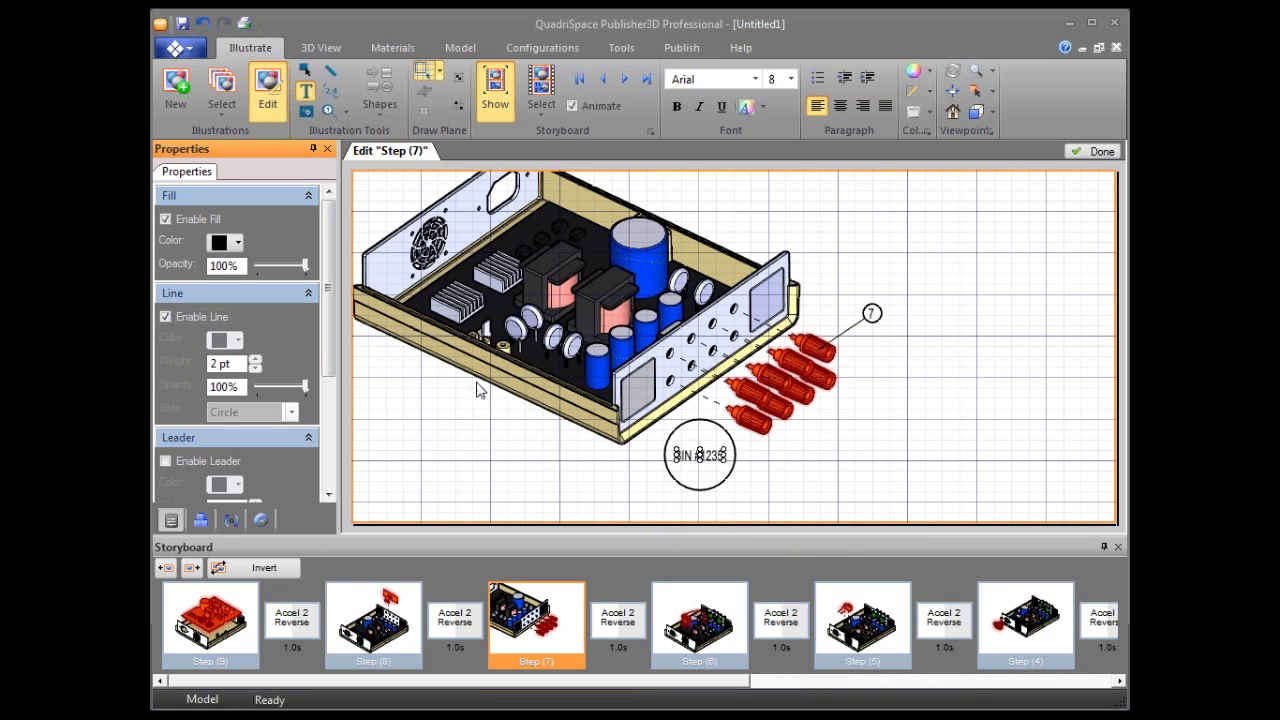
left_click(812, 498)
left_click(895, 551)
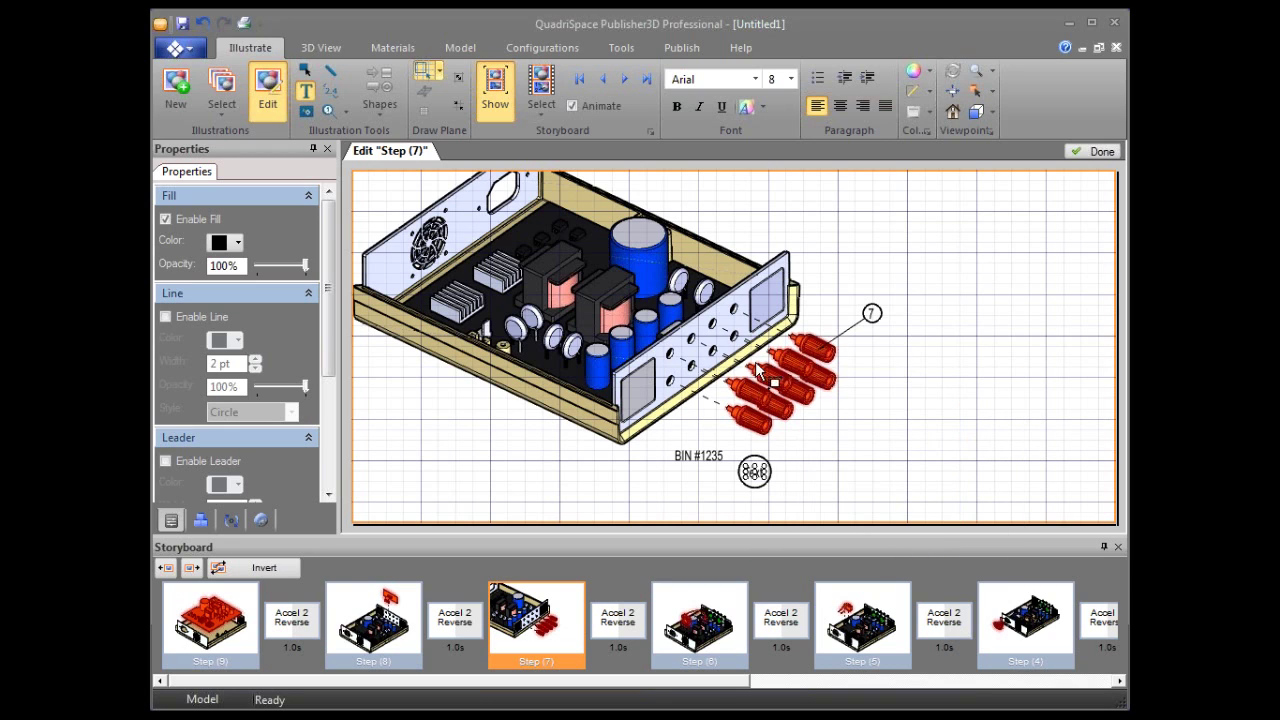
key("Delete")
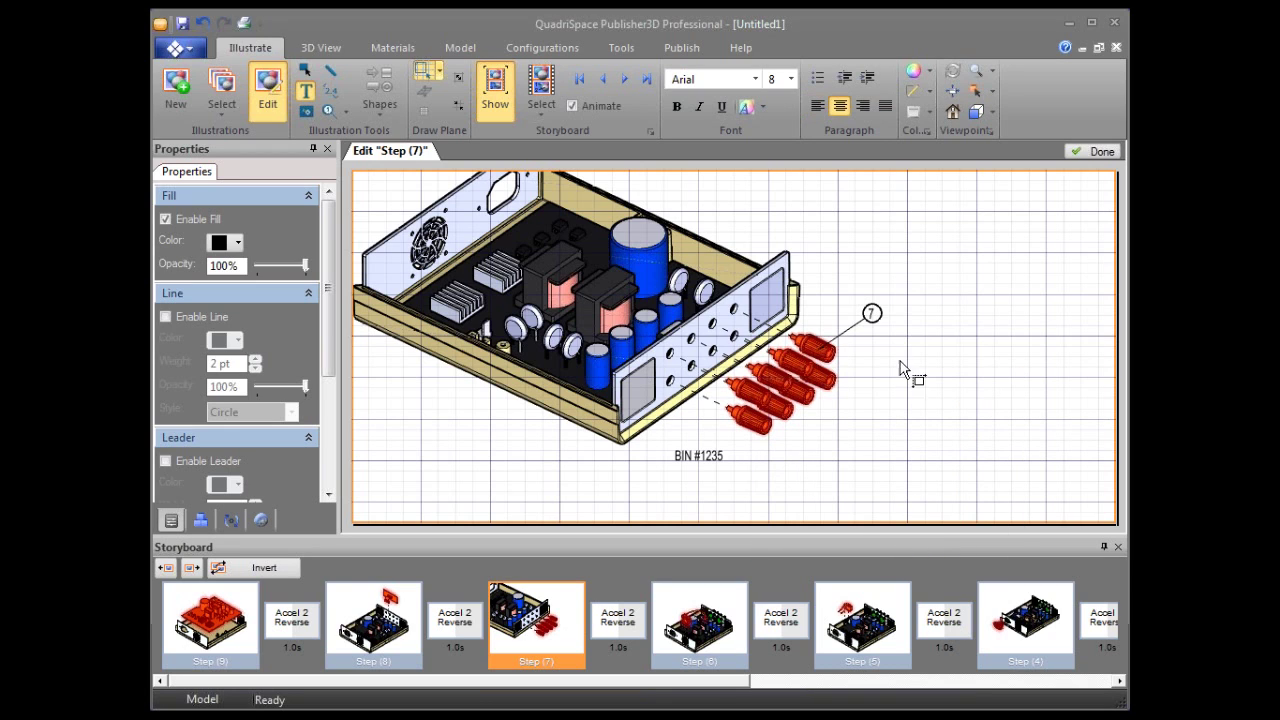
left_click(1098, 152)
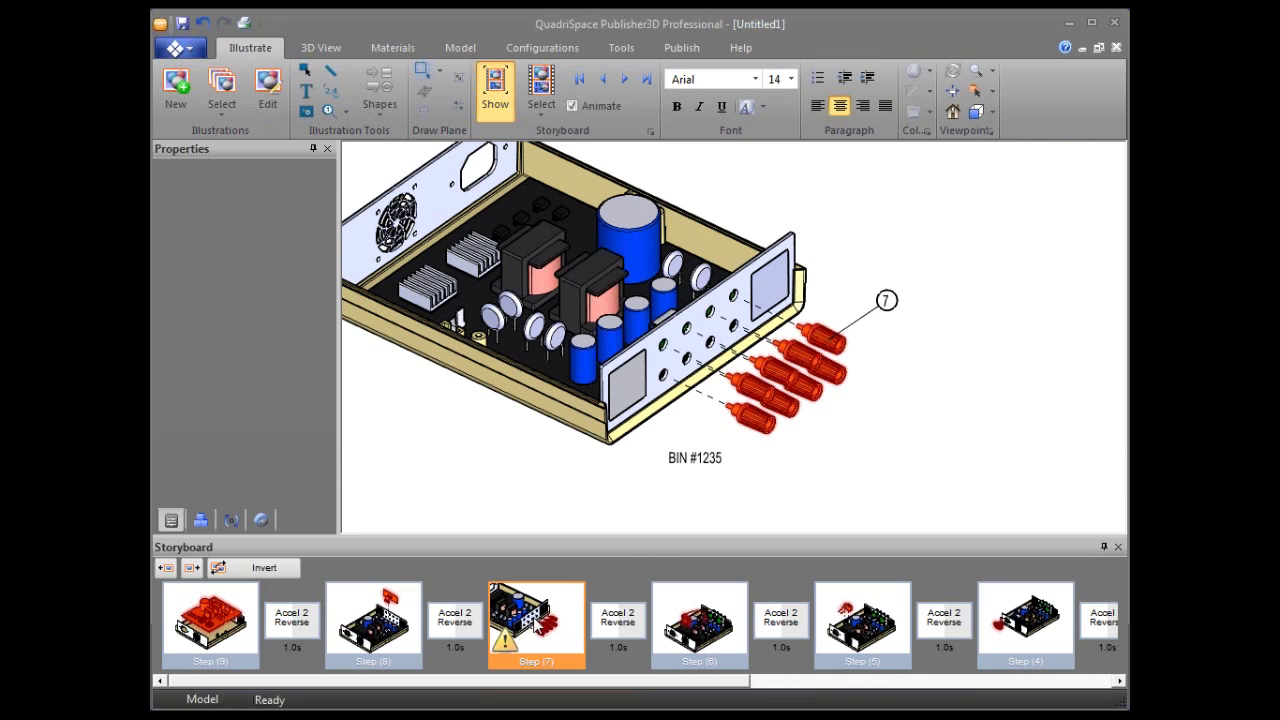
Preview the transitions from Step (8) to the edited Step (7) and from Step (7) to Step (6).
left_click(395, 622)
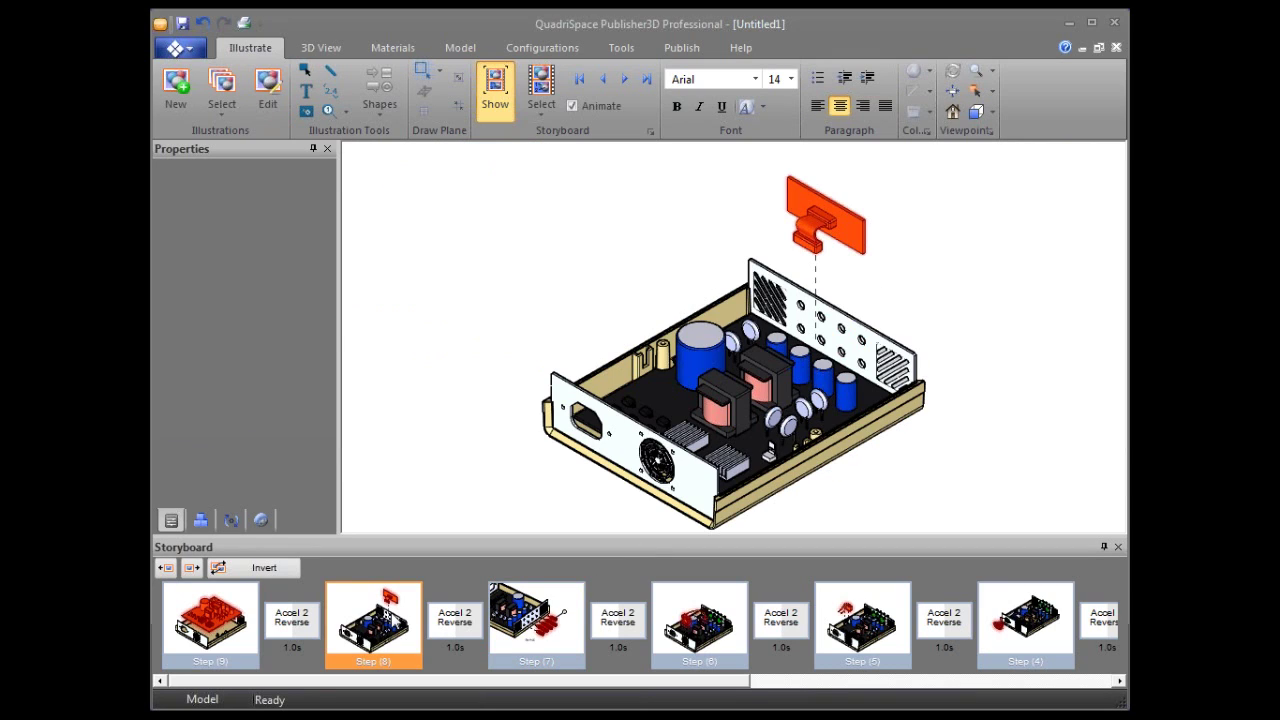
left_click(452, 630)
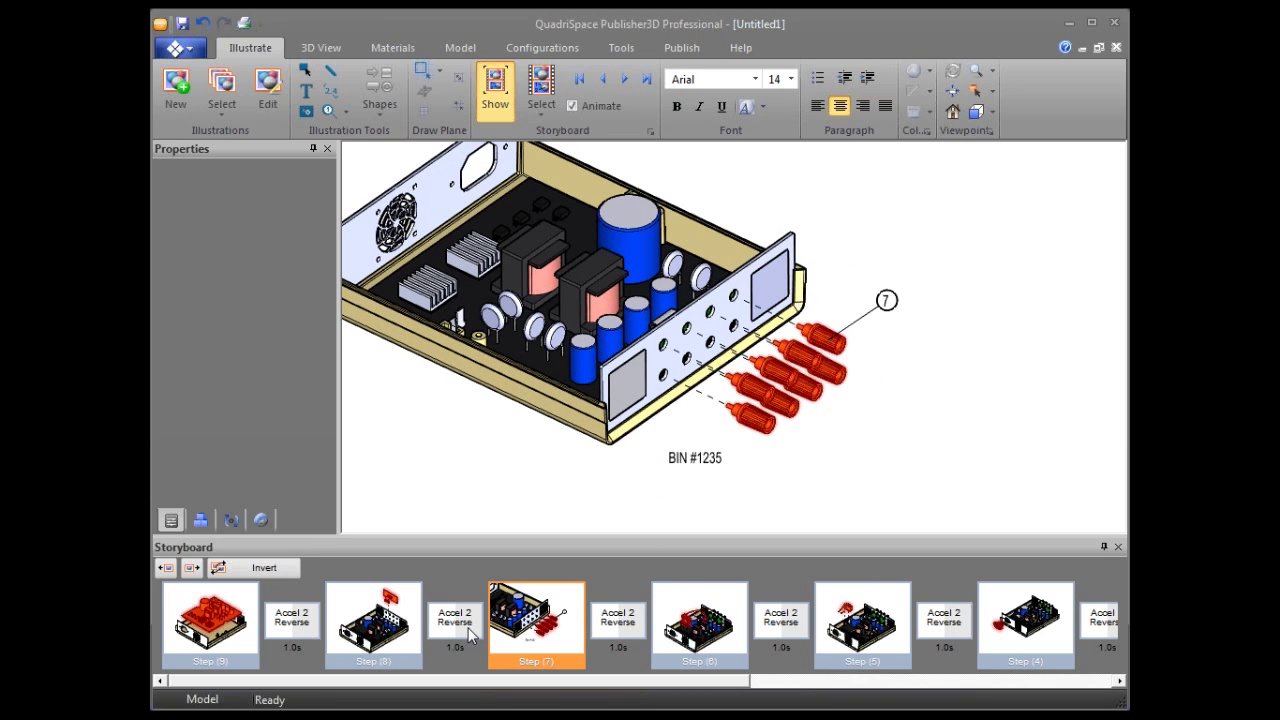
left_click(630, 620)
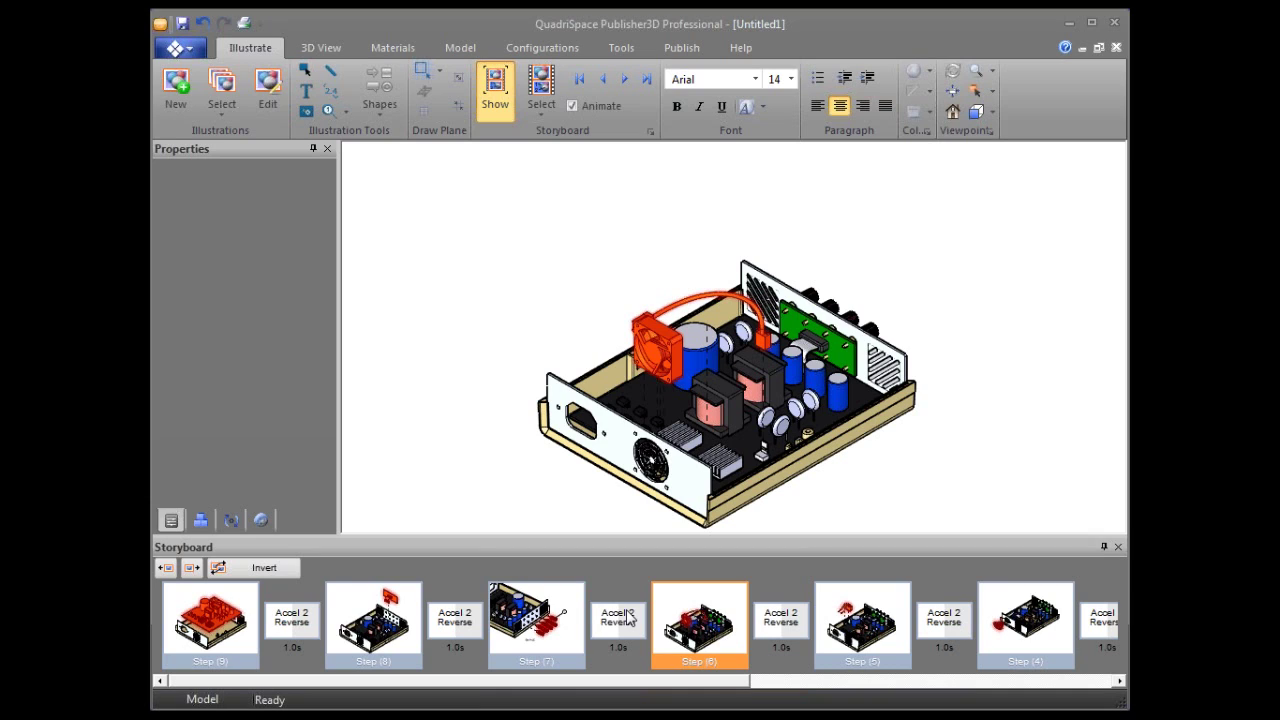
Review the movie publishing specifications, output files and available movie types for the storyboard, then leave the movie setup without publishing.
left_click(687, 49)
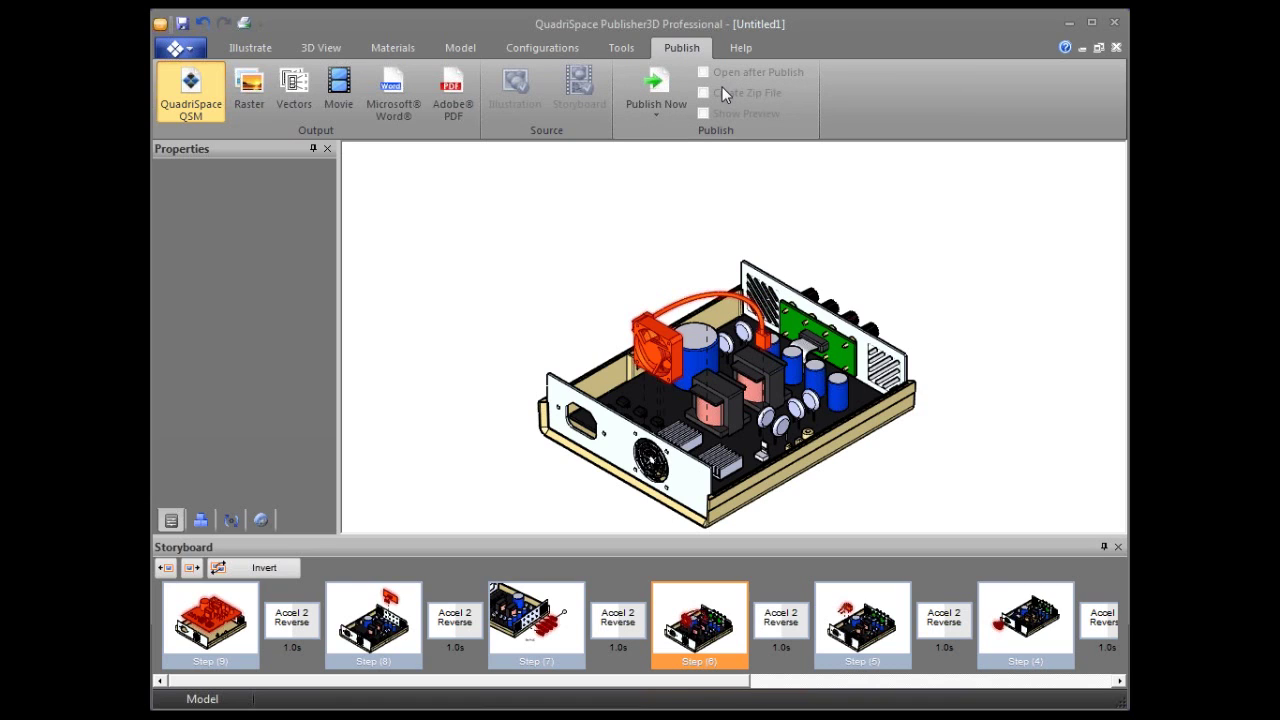
left_click(338, 104)
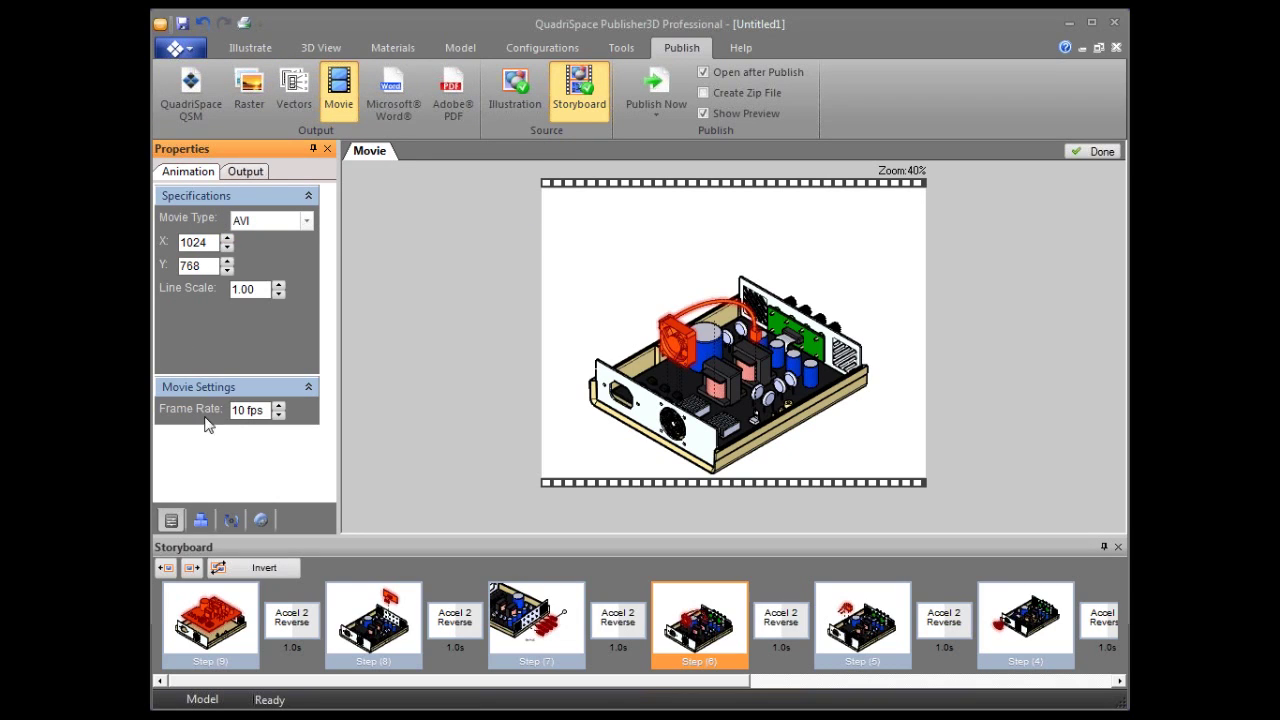
left_click(245, 171)
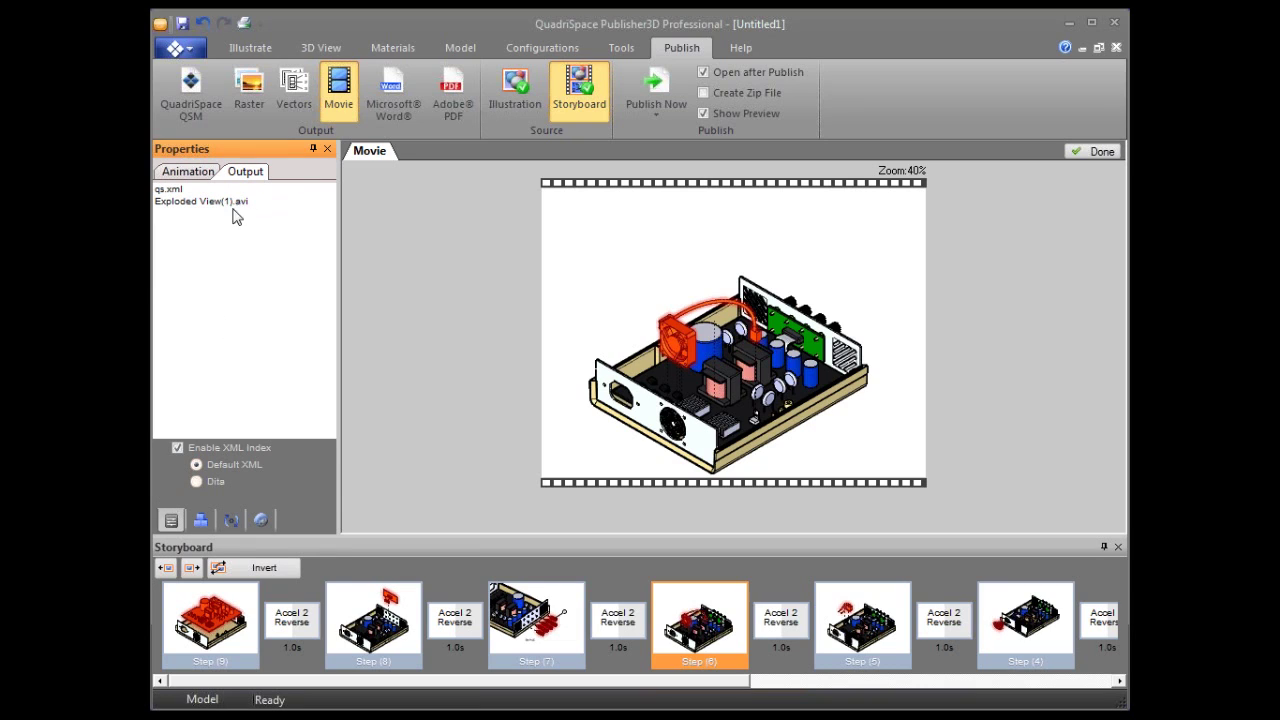
left_click(185, 173)
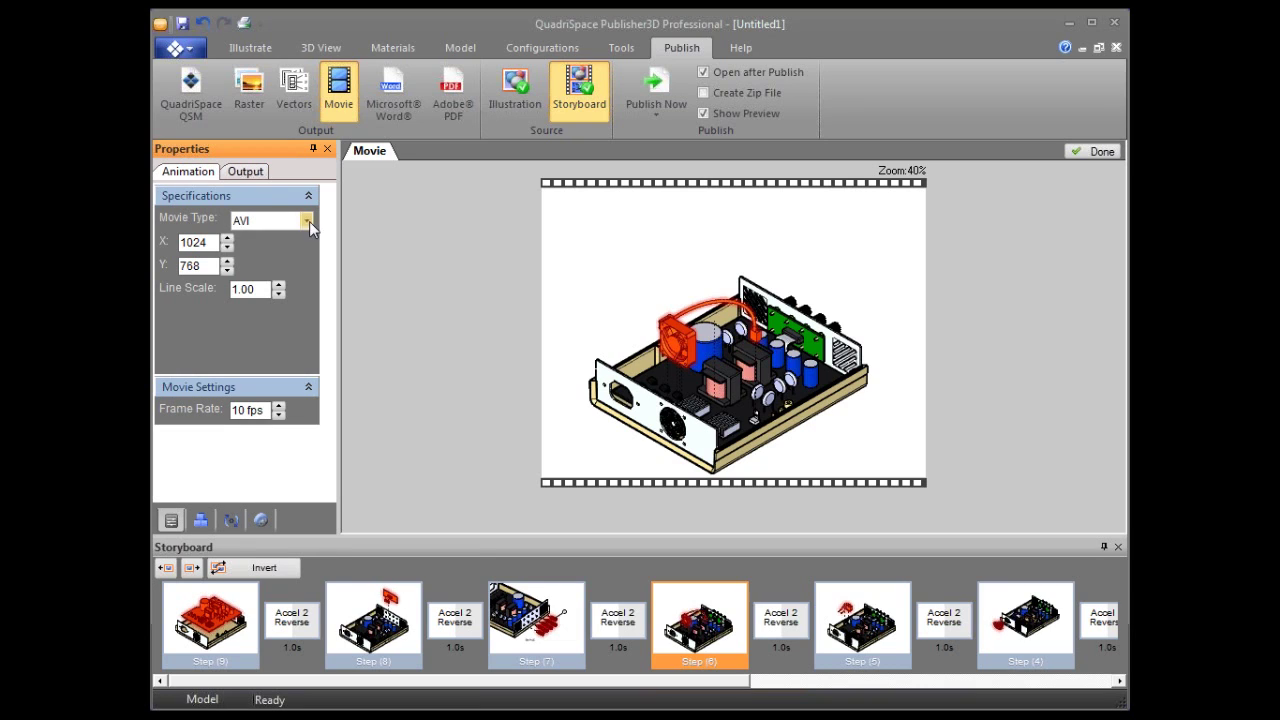
left_click(307, 221)
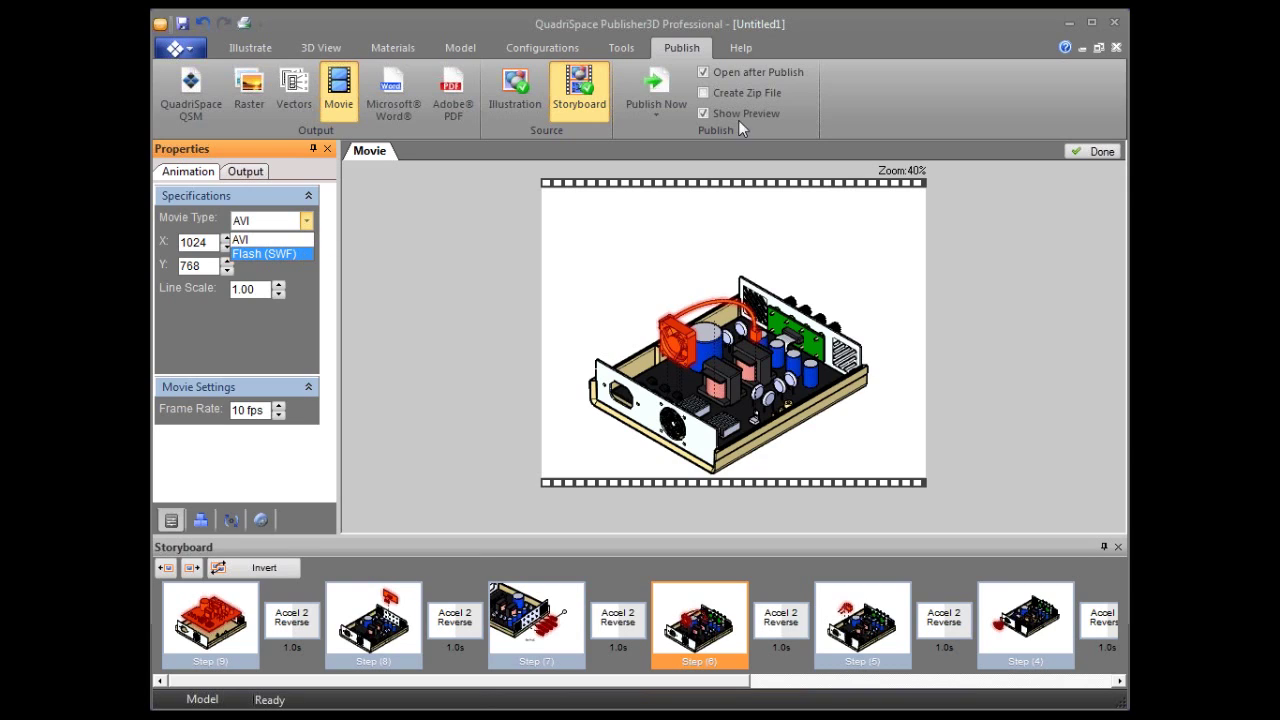
left_click(1086, 406)
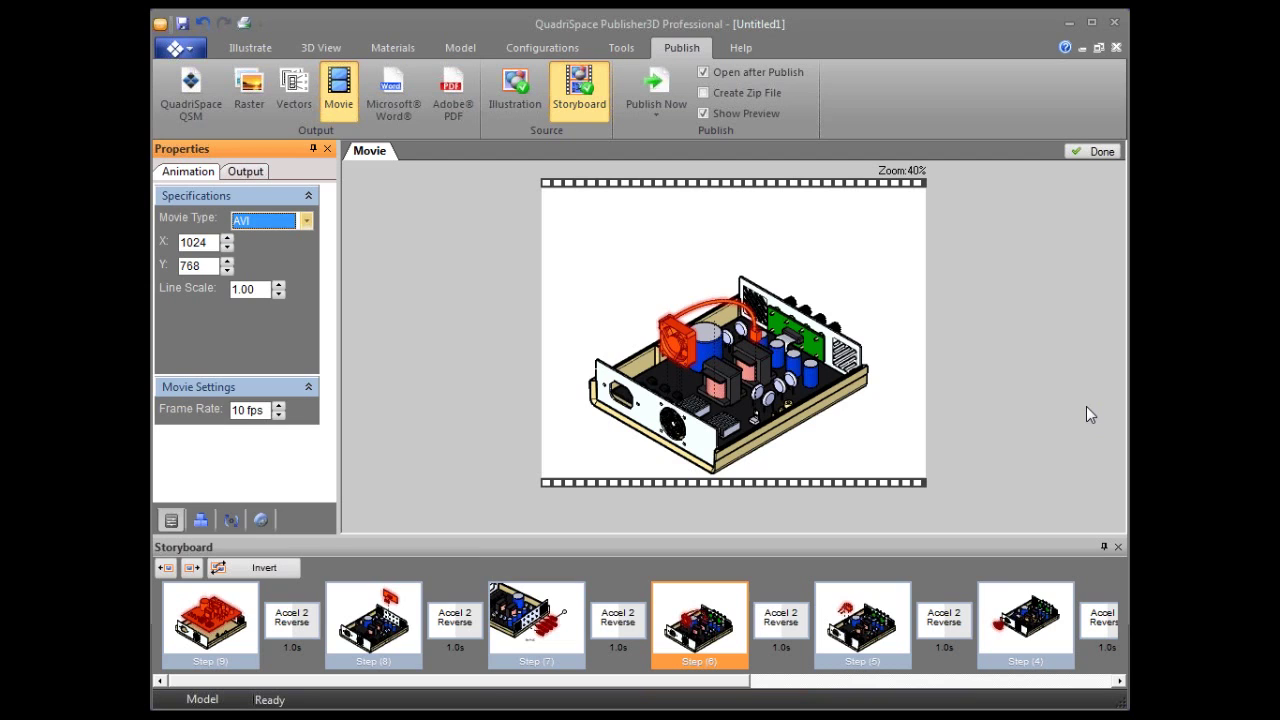
left_click(1075, 151)
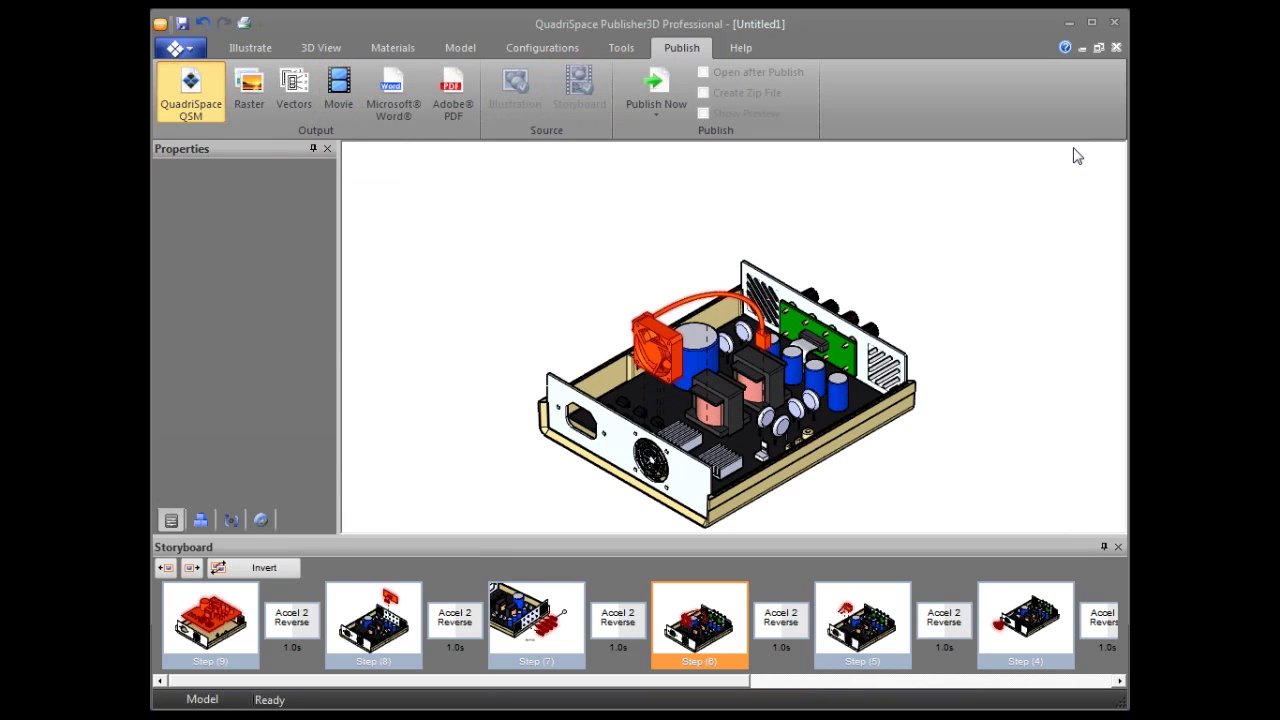
Show the illustration metadata for Step (9) and widen the metadata area and its name column so the full property name fits.
middle_click_drag(922, 389, 927, 356)
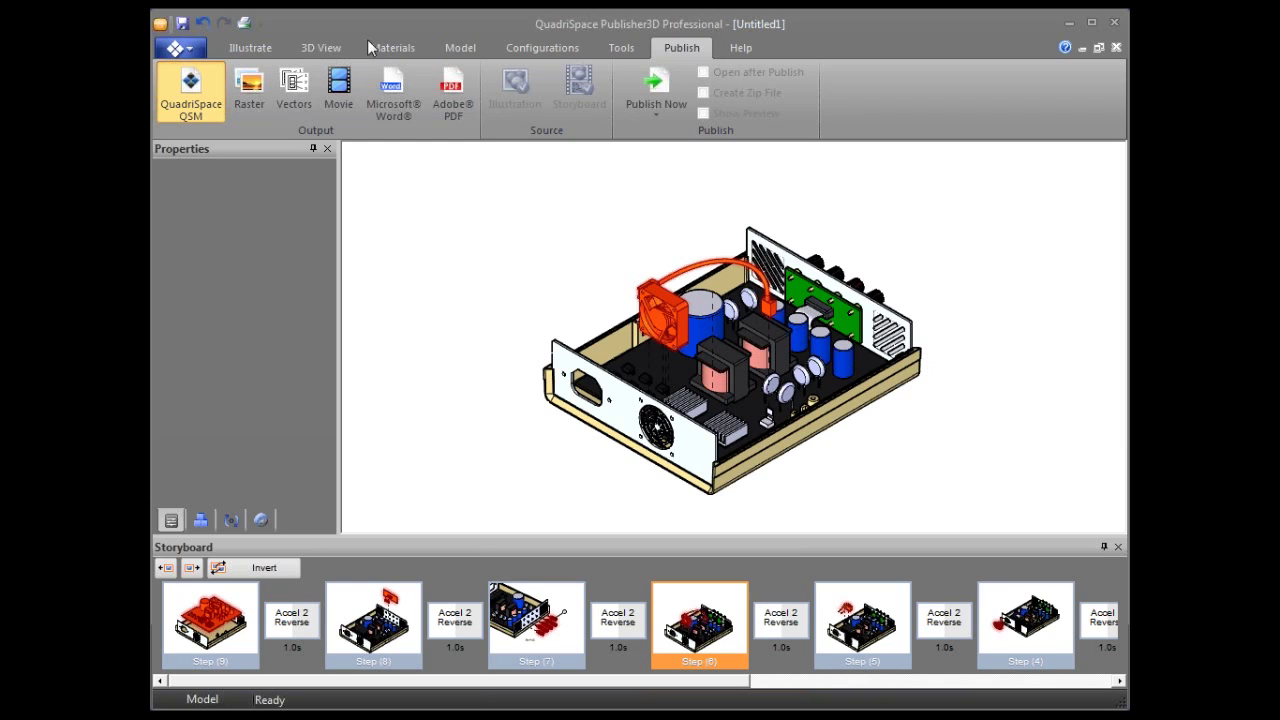
left_click(244, 55)
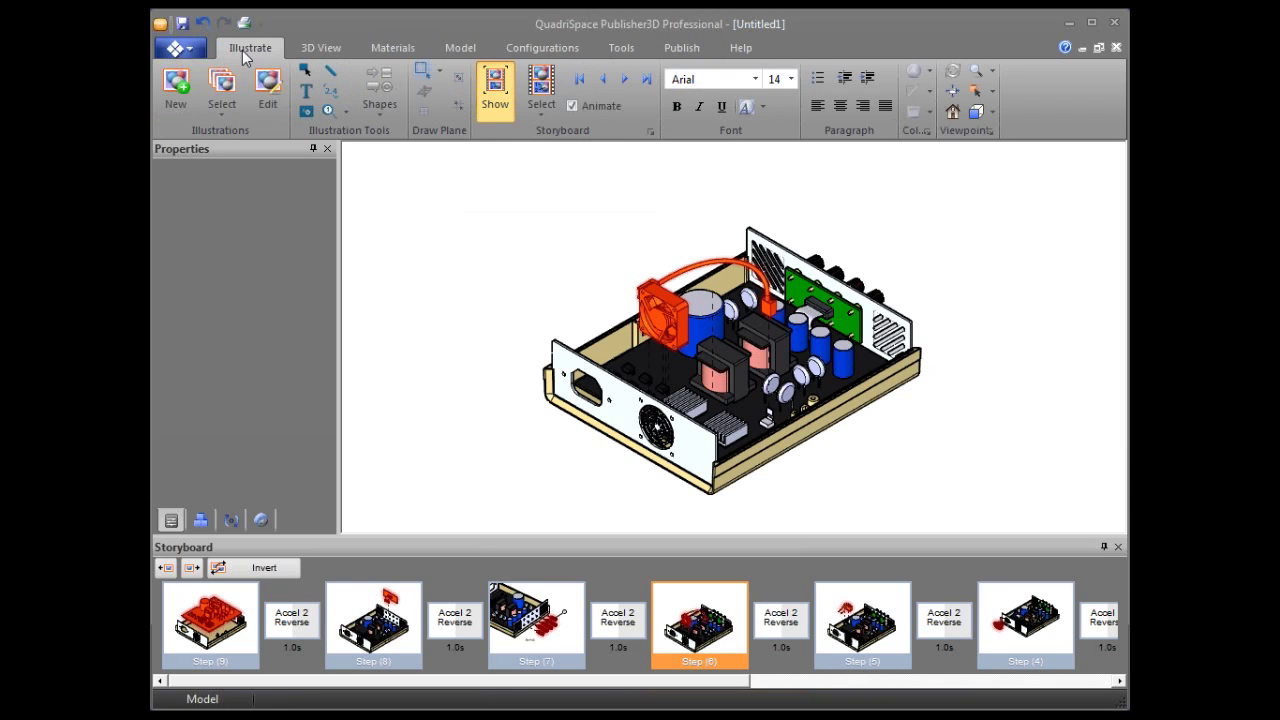
left_click(250, 622)
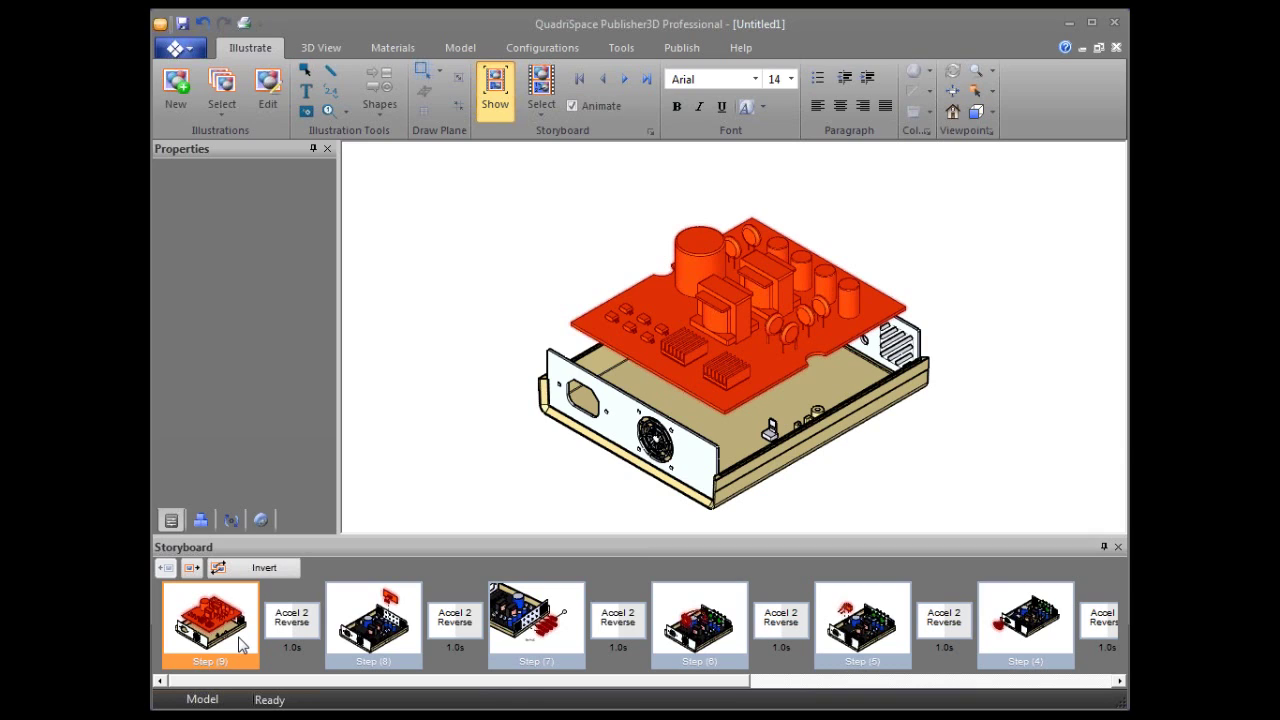
left_click(460, 47)
left_click(565, 49)
left_click(460, 47)
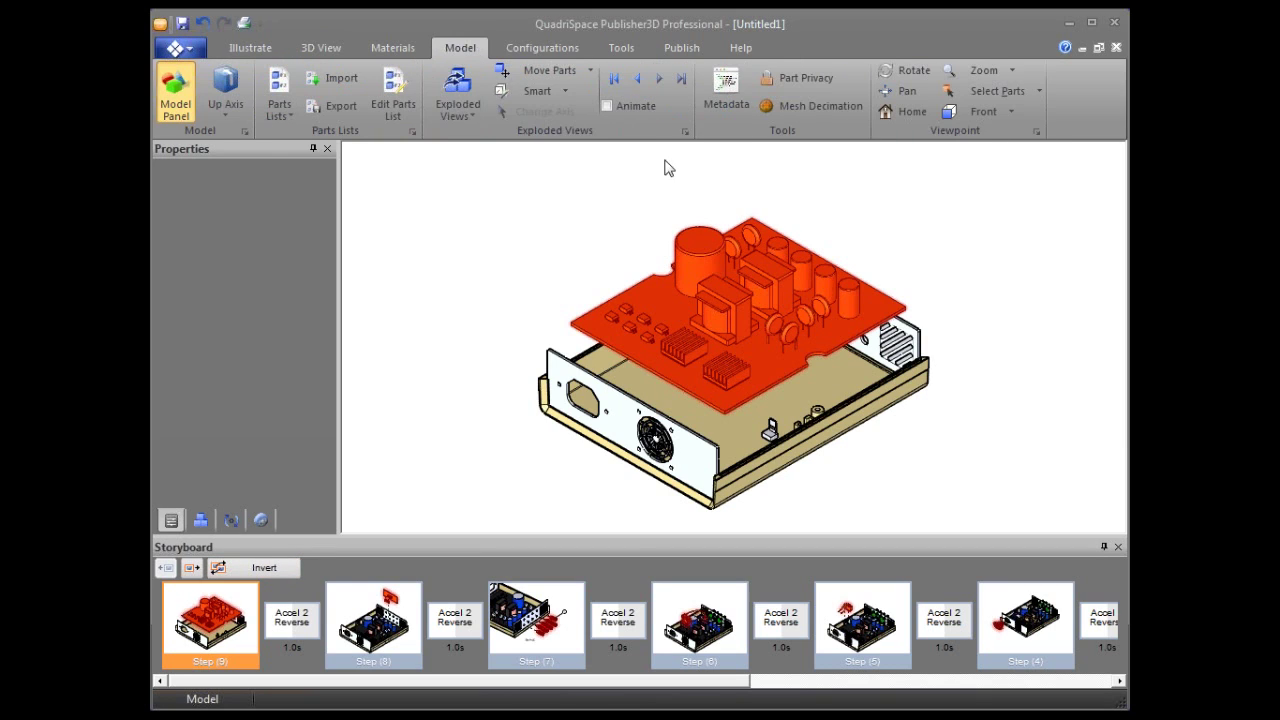
left_click(724, 95)
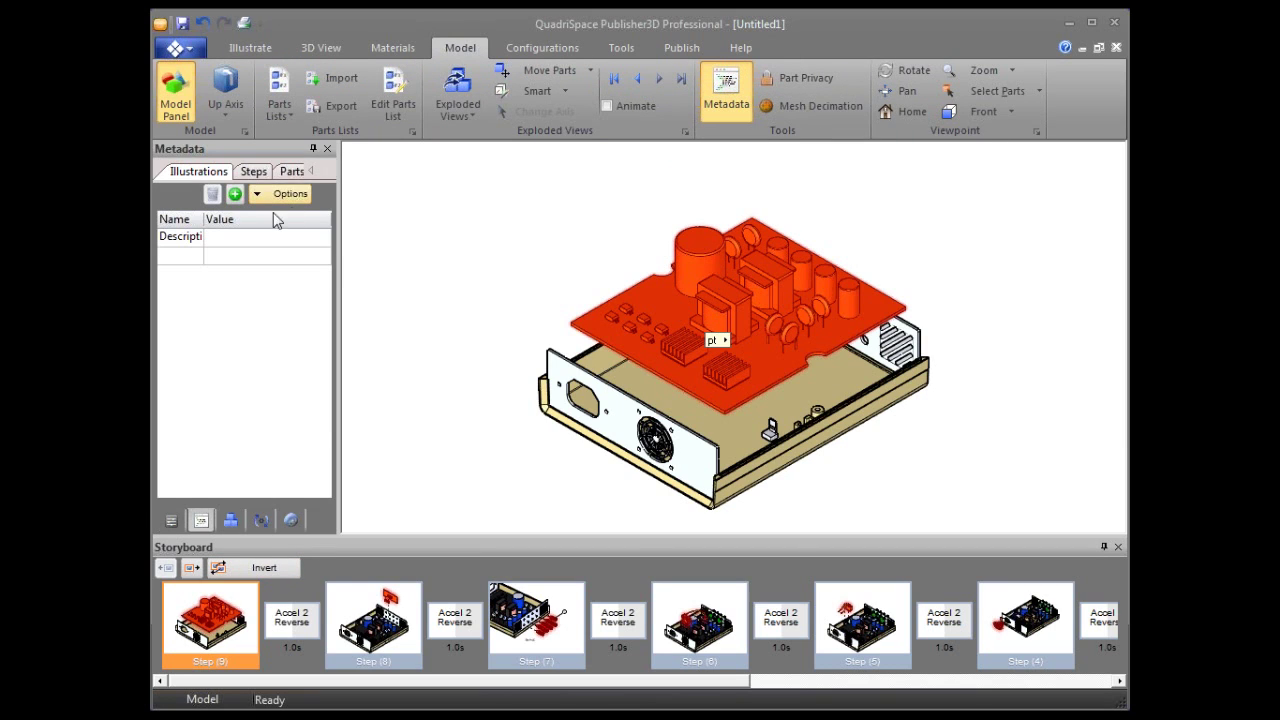
left_click_drag(345, 268, 458, 250)
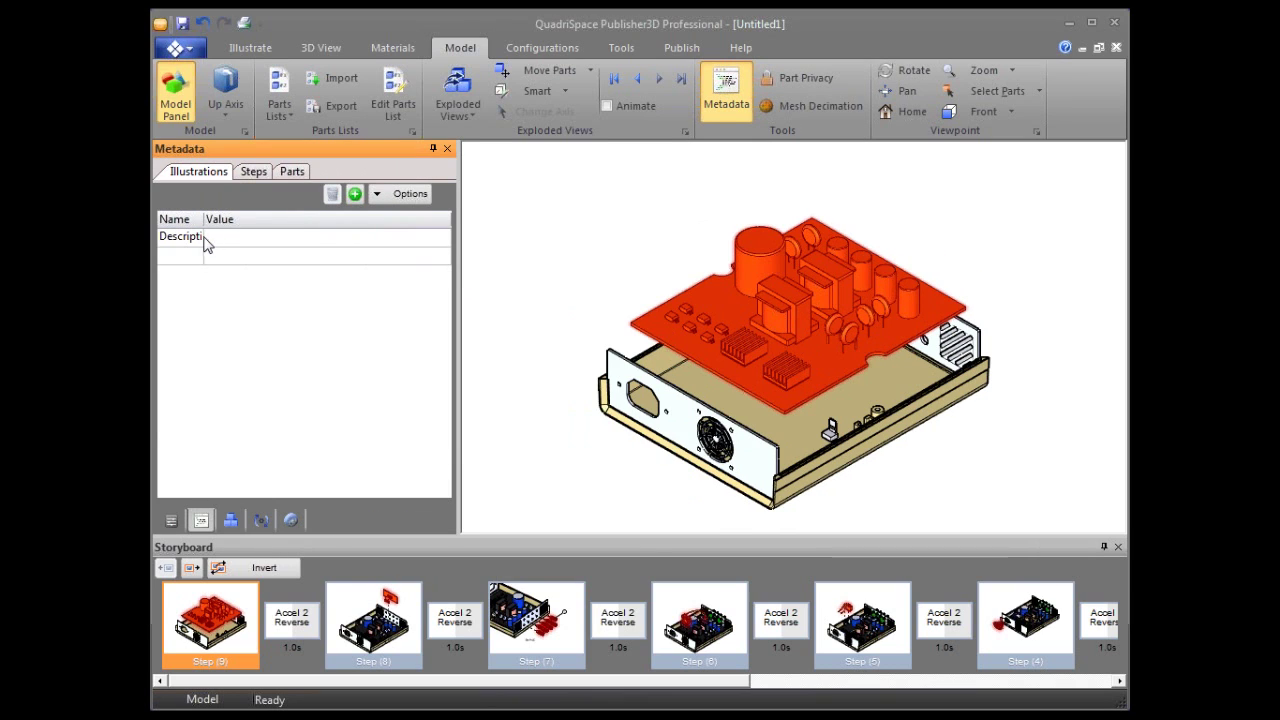
left_click_drag(205, 250, 265, 247)
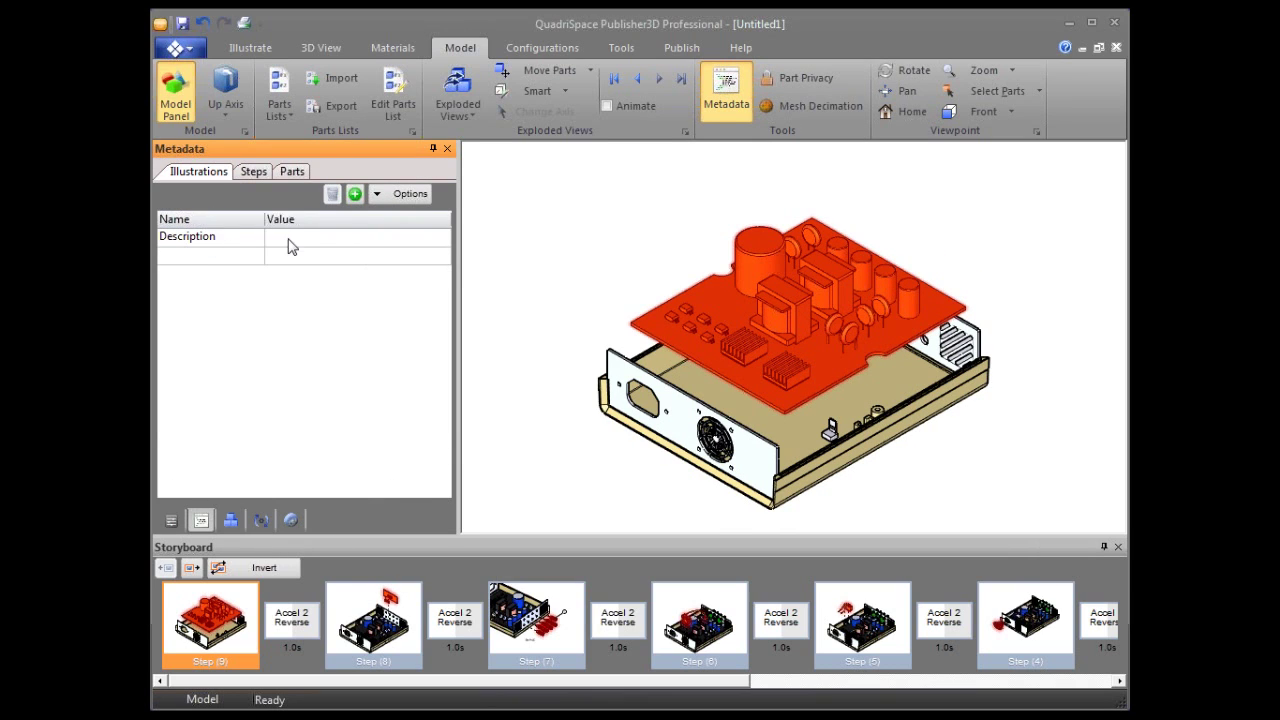
Set the Description metadata of the Step (9) illustration to "Install the Circuit Board.".
left_click(322, 237)
type("Inst")
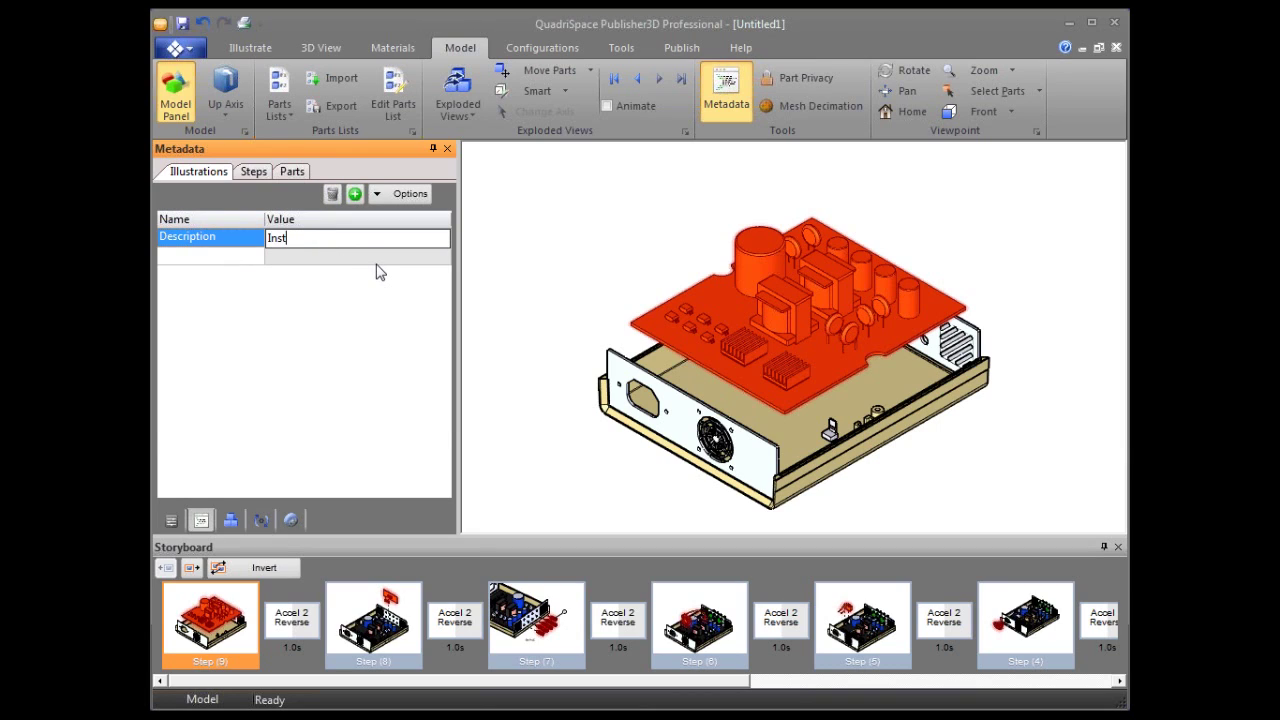
type("all the Circuiut")
key("BackSpace")
key("BackSpace")
key("BackSpace")
type("it Board.")
Set the Description metadata of the Step (8) illustration to "Install the IO Board.".
left_click(400, 630)
left_click(310, 240)
type("Install the ")
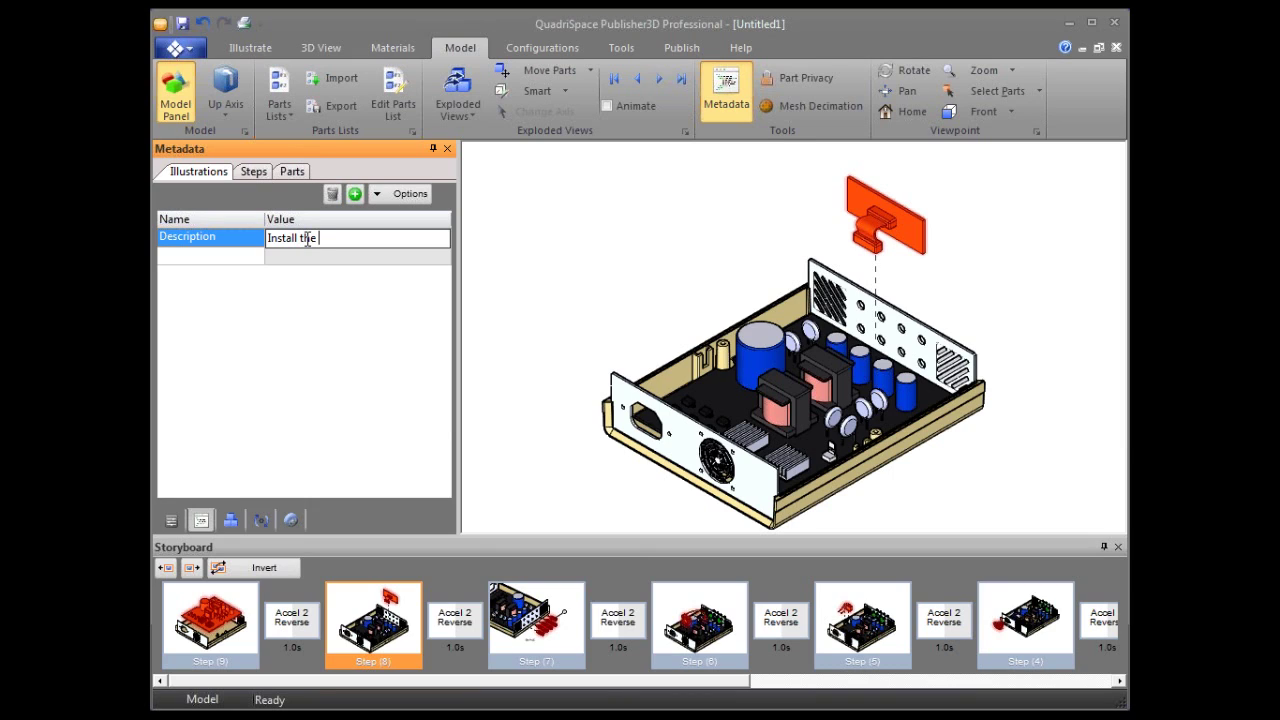
type("IO Board.")
left_click(380, 443)
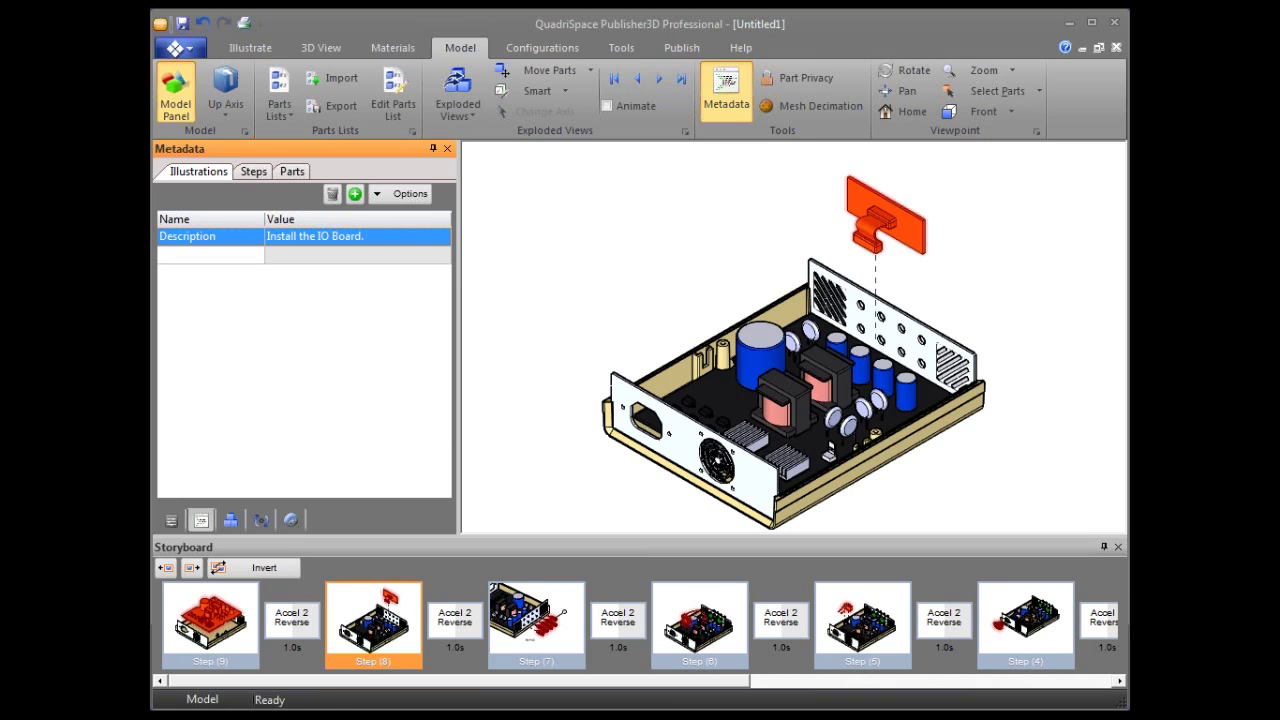
Switch to Microsoft Word and examine the headings, images and descriptions in the power_supply_2.doc assembly instructions.
mouse_move(158, 698)
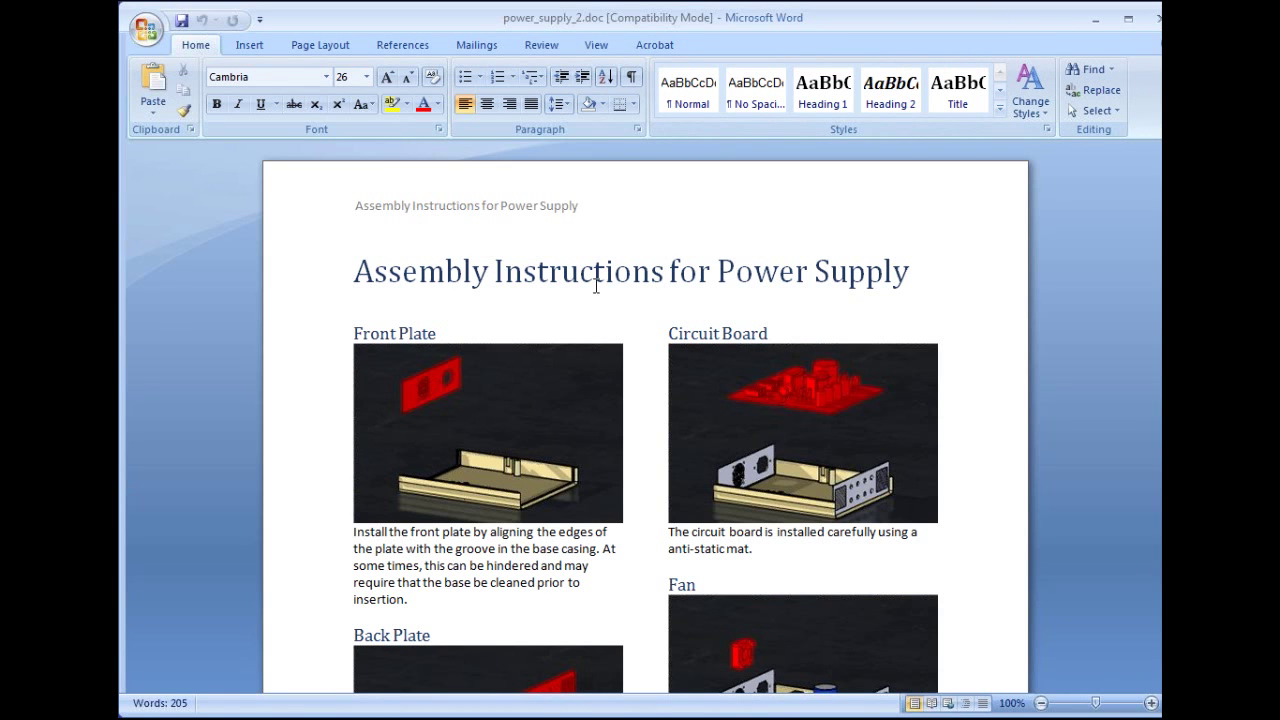
left_click_drag(375, 333, 441, 331)
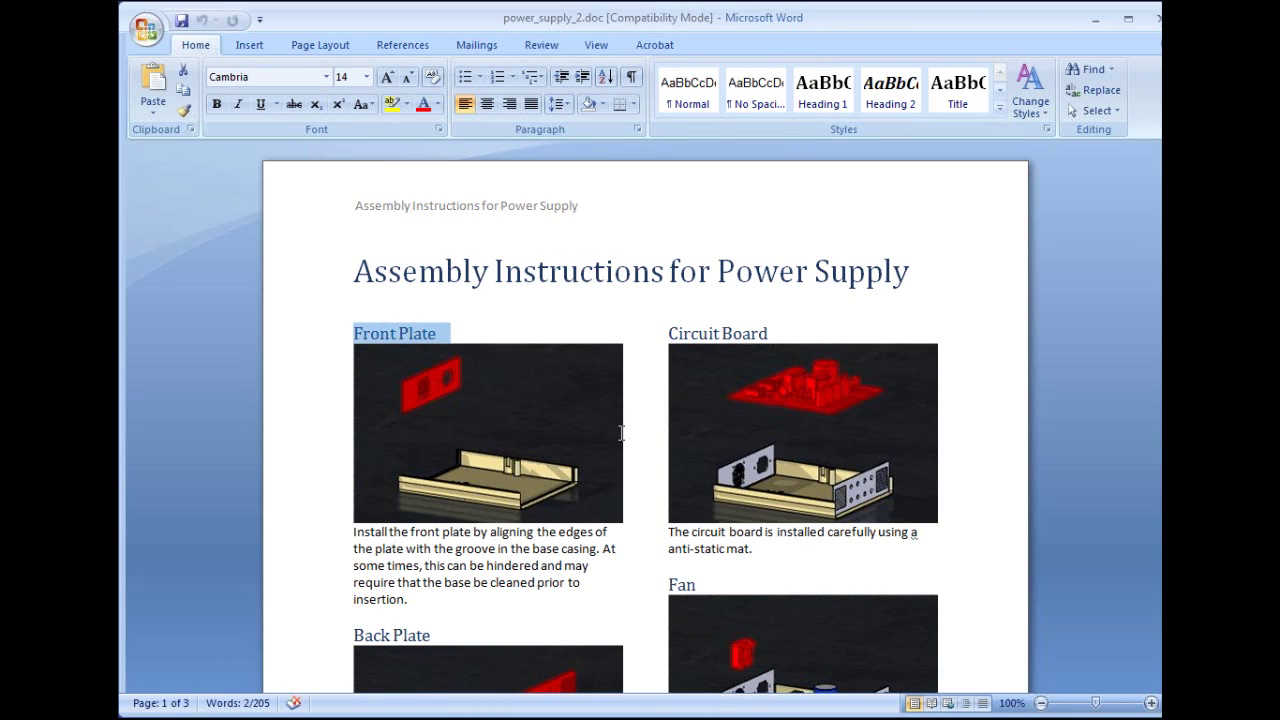
left_click_drag(428, 603, 354, 532)
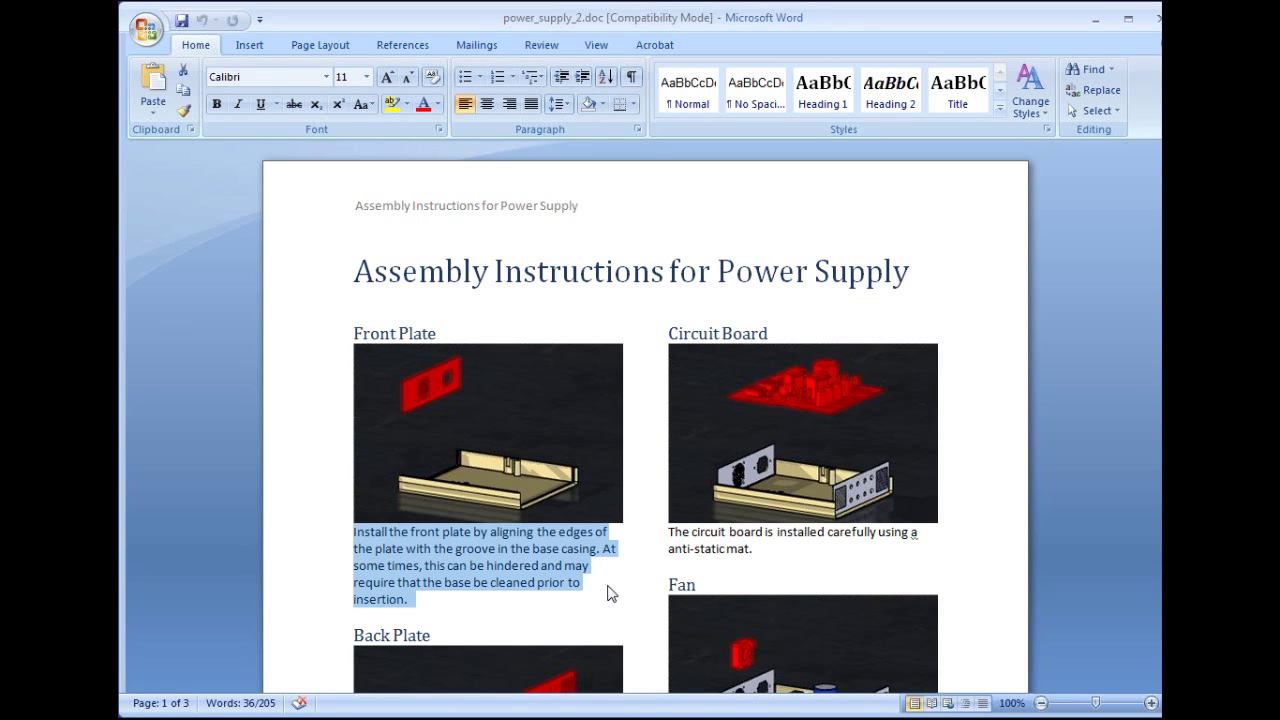
scroll(628, 451, "down", 6)
scroll(628, 451, "down", 13)
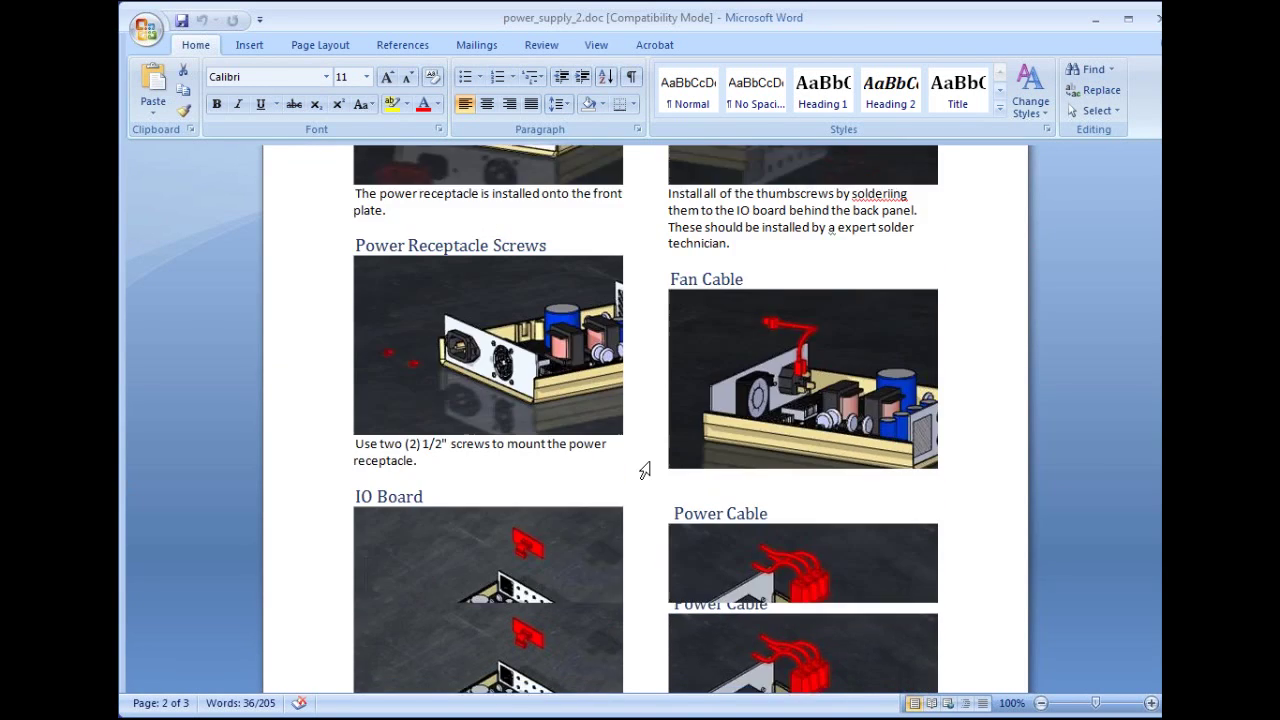
scroll(645, 471, "down", 1)
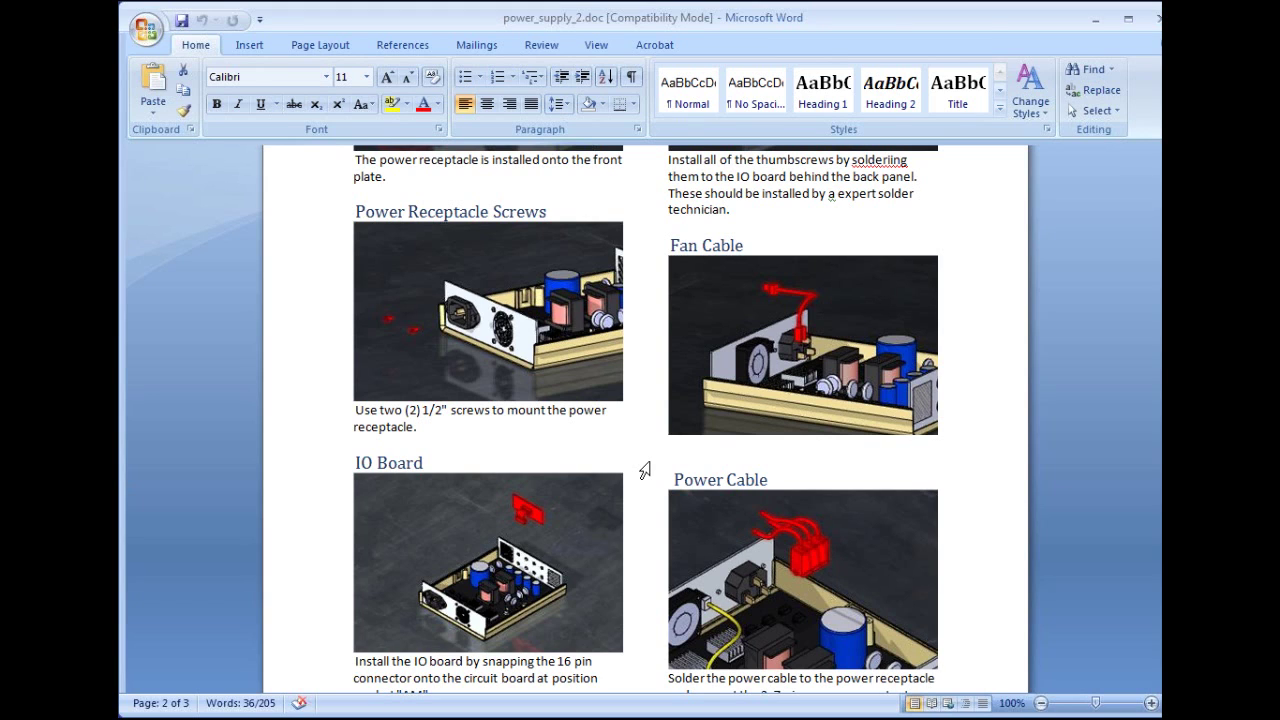
scroll(666, 457, "down", 10)
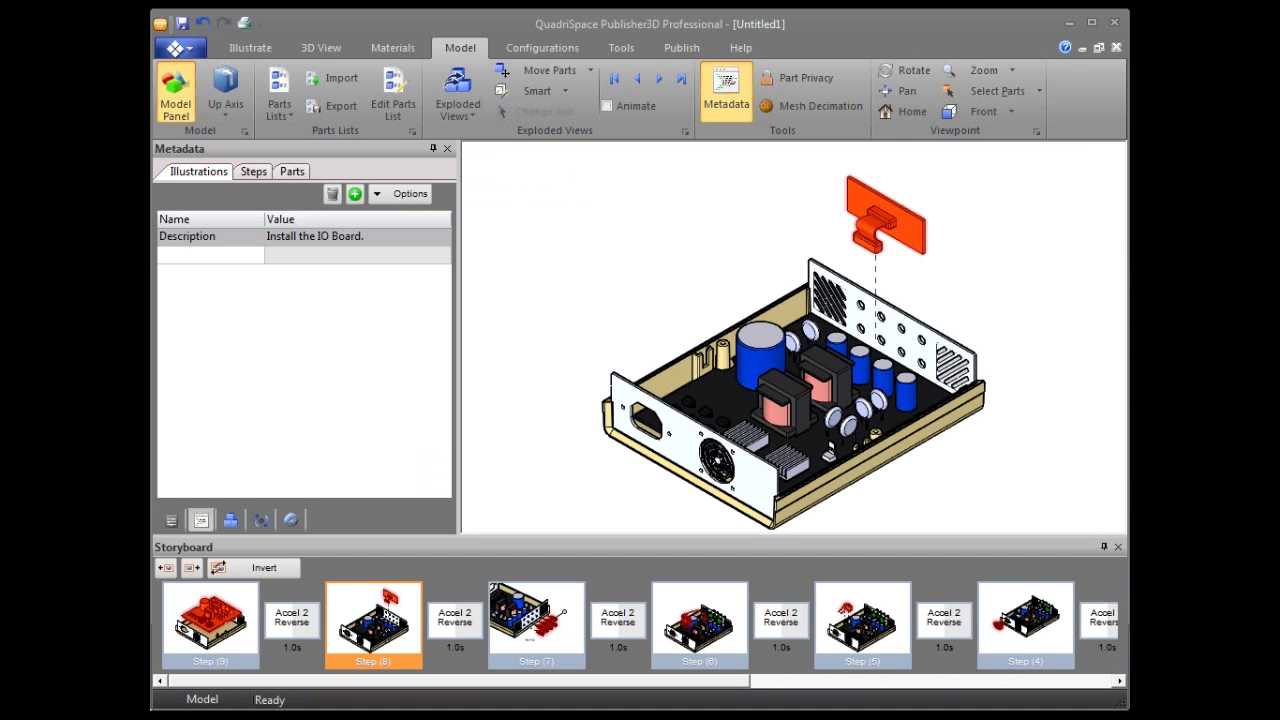
Return to Publisher3D, close all the docked side panels beside the model view, and choose Adobe PDF as the publishing output.
left_click(447, 149)
left_click(447, 149)
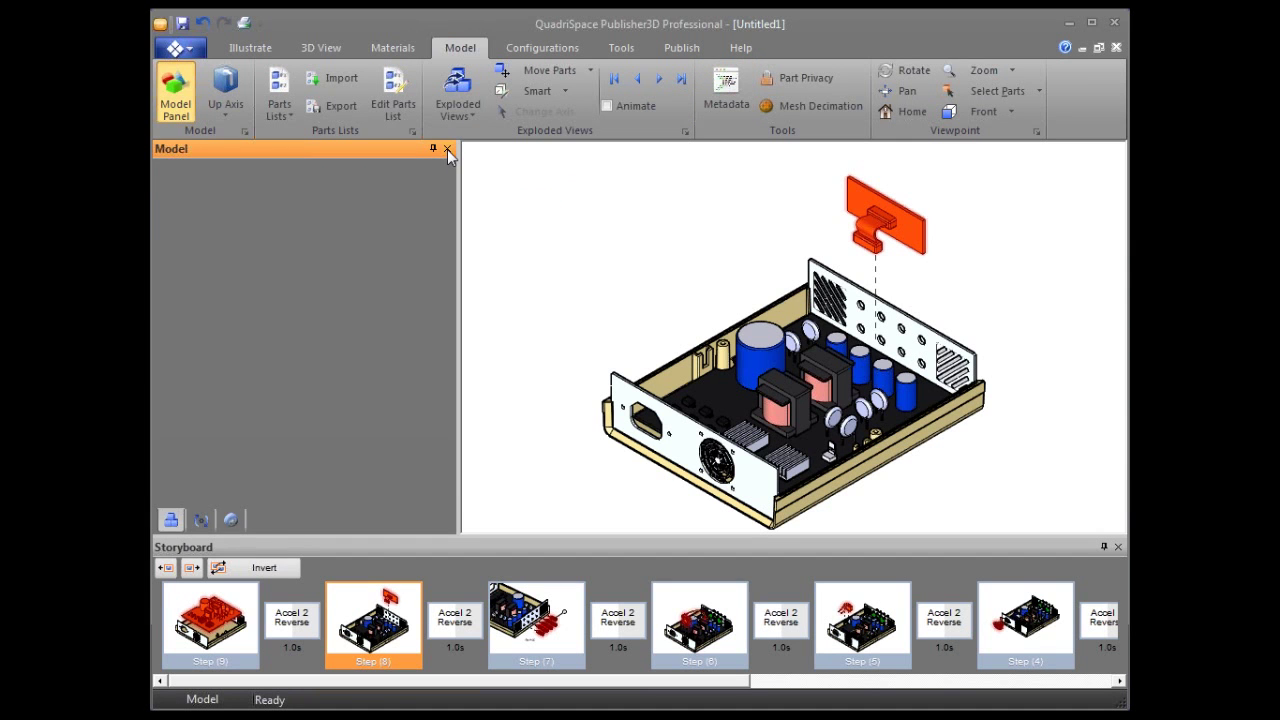
left_click(447, 149)
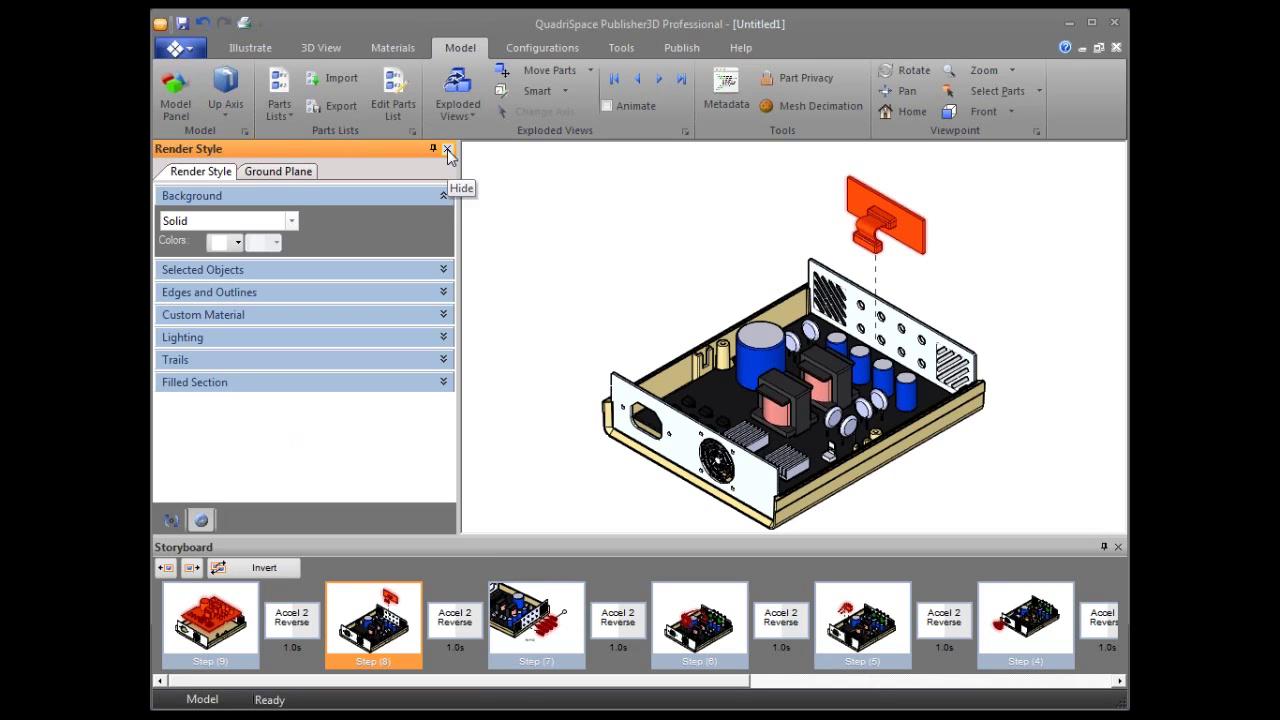
left_click(447, 149)
left_click(447, 149)
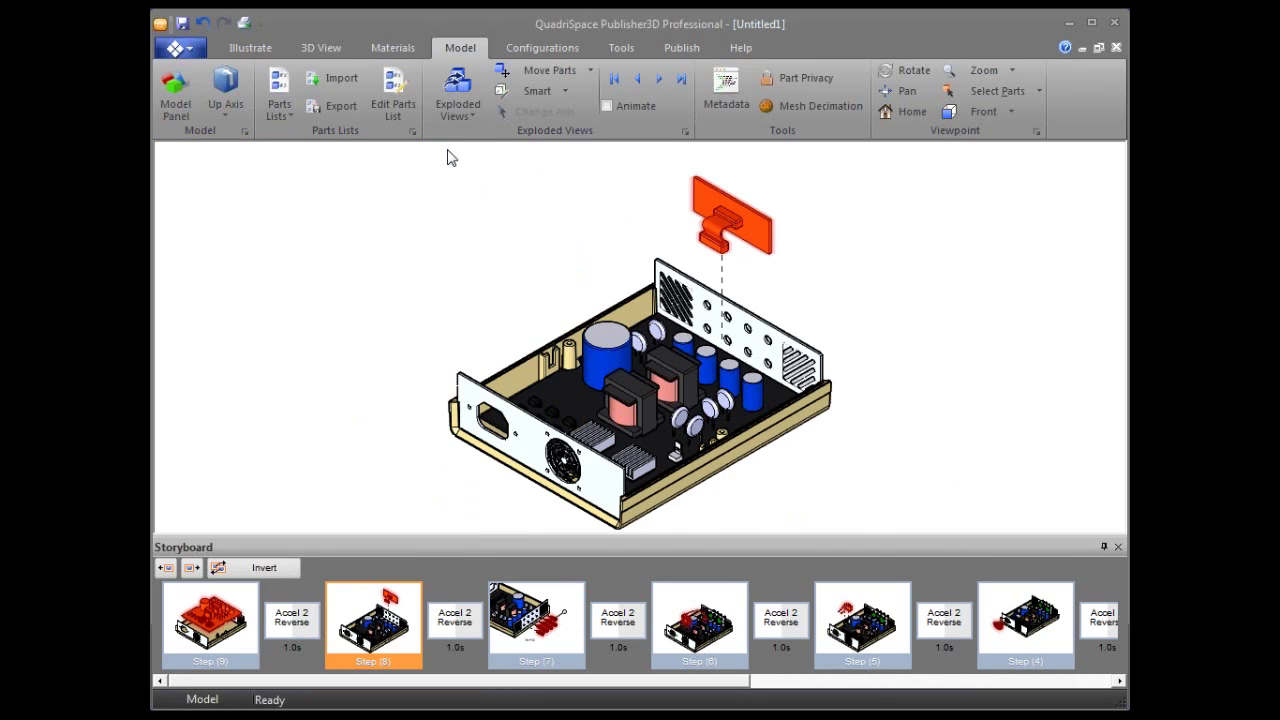
left_click(682, 47)
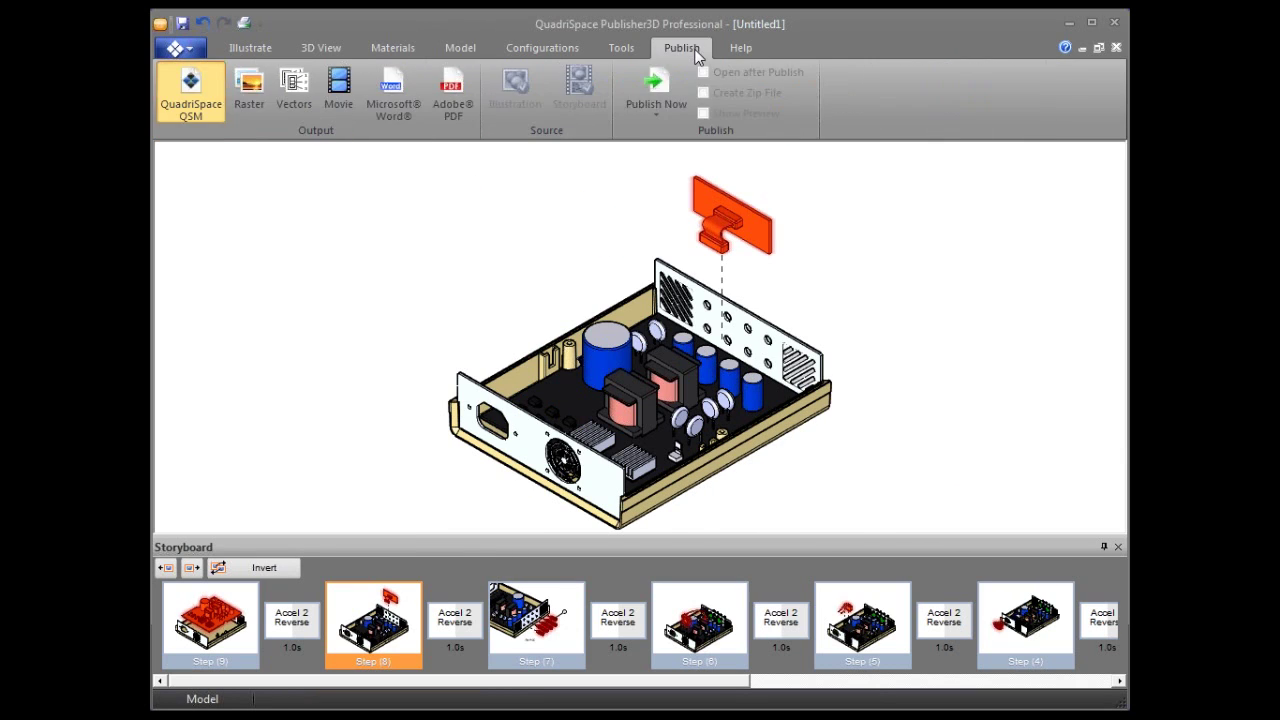
left_click(465, 107)
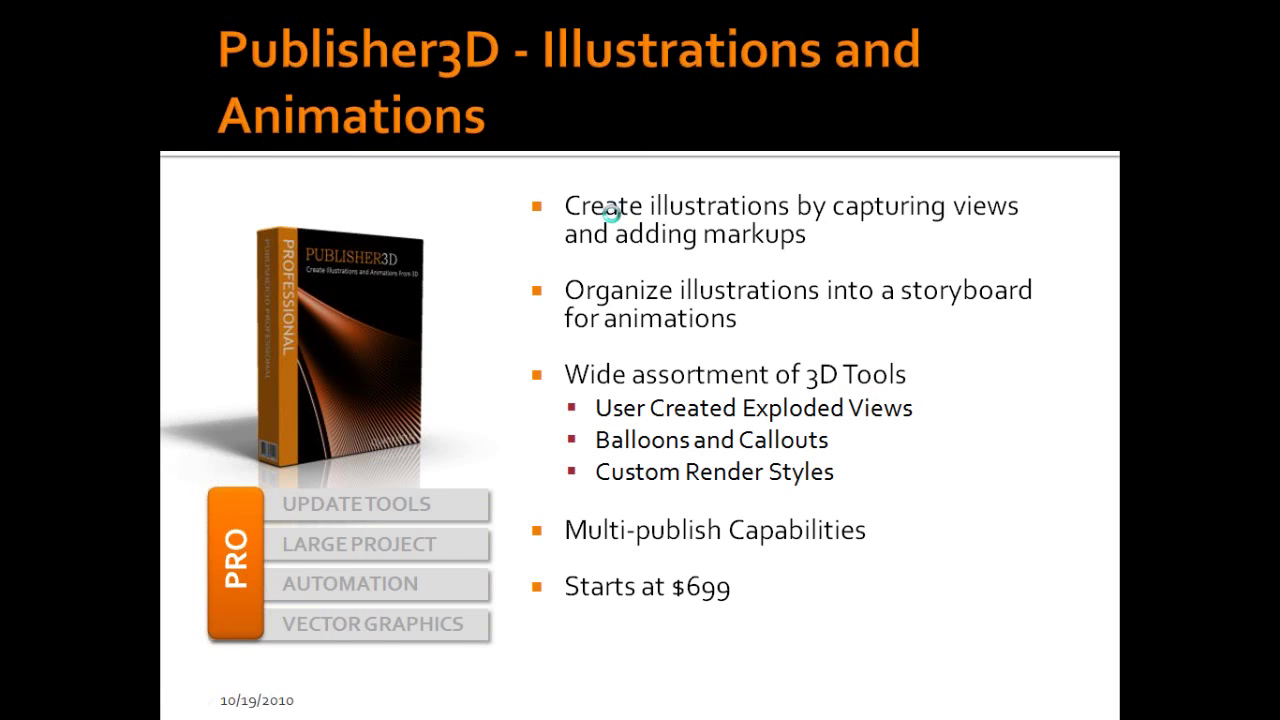
left_click(614, 222)
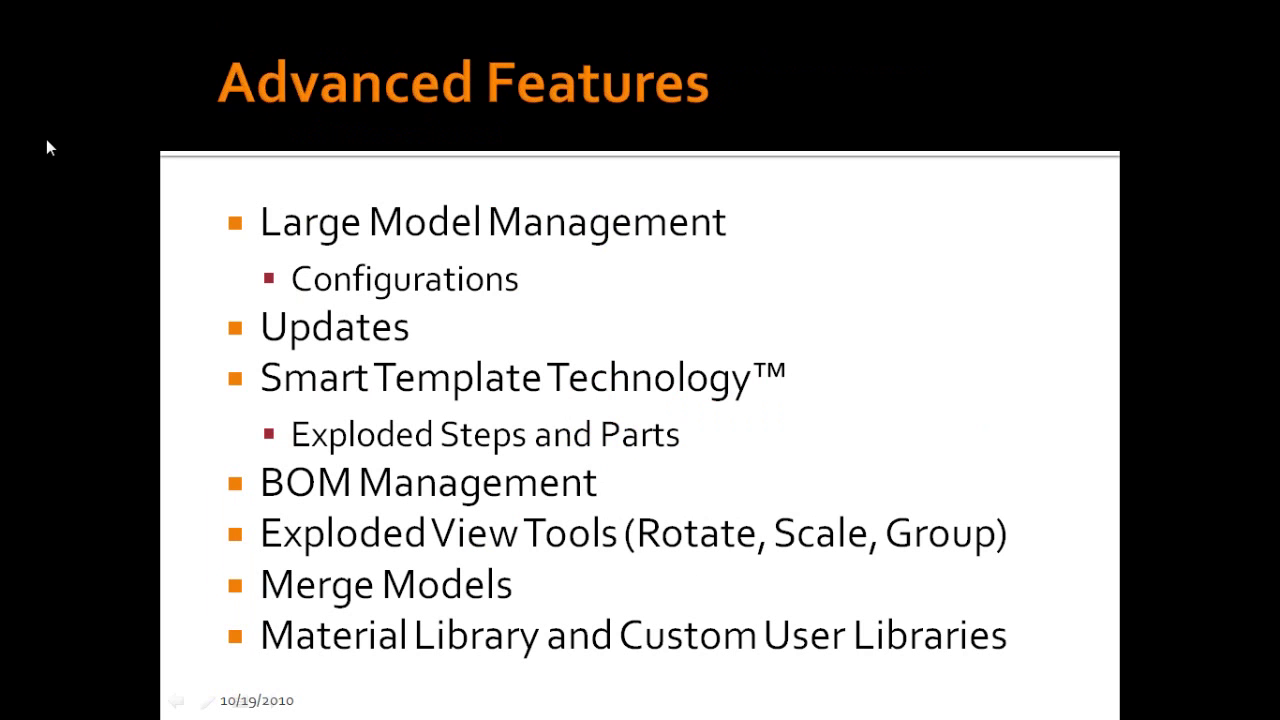